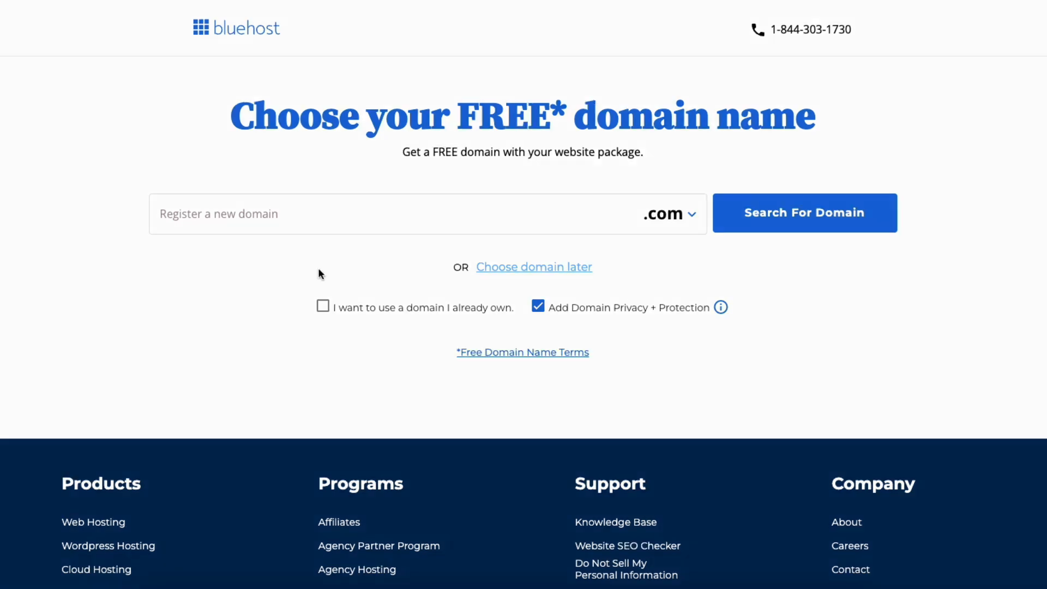
Look through the available domain extensions and the option for using an already owned domain
{"action": "left_click", "coordinate": [232, 216]}
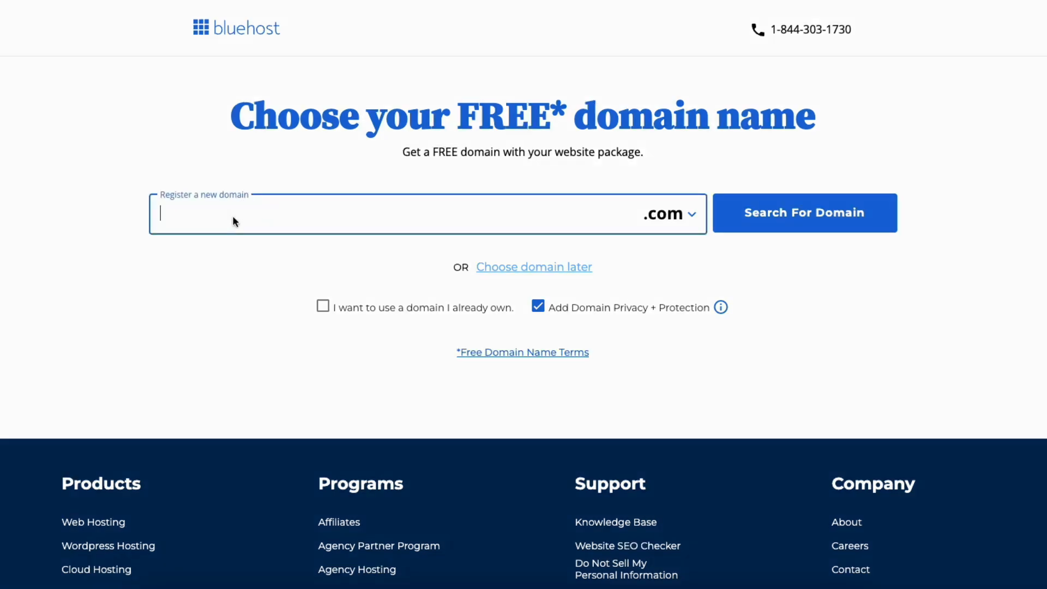
{"action": "left_click", "coordinate": [678, 216]}
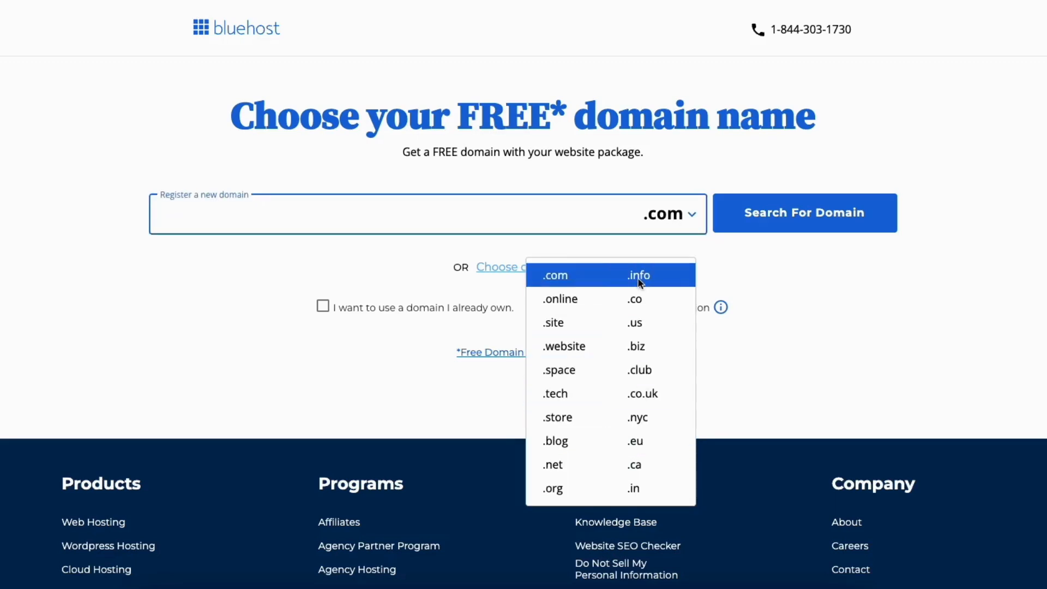
{"action": "left_click", "coordinate": [441, 262]}
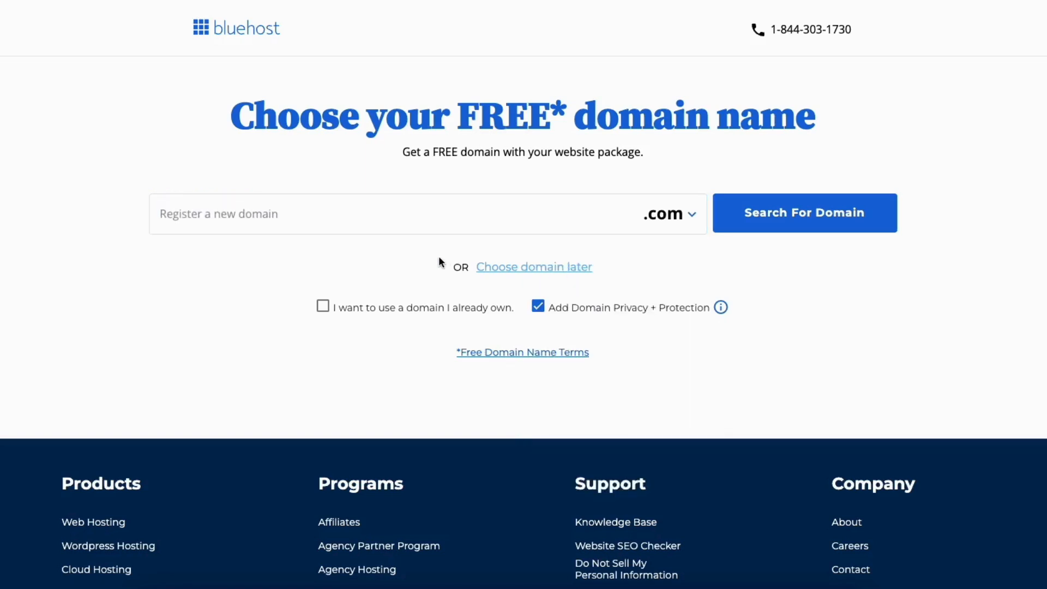
{"action": "left_click", "coordinate": [323, 306]}
{"action": "left_click", "coordinate": [243, 240]}
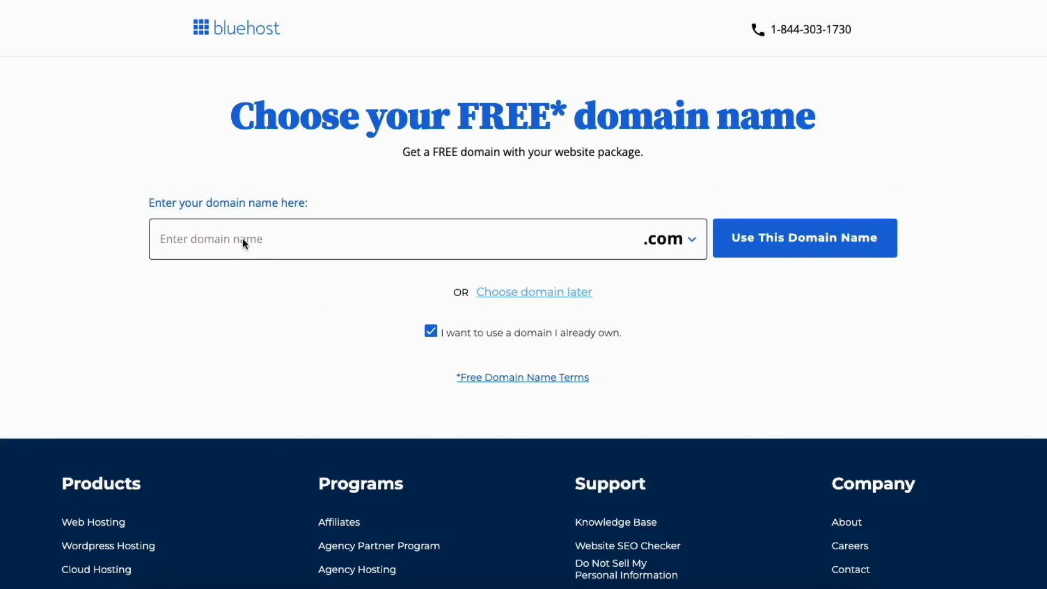
{"action": "left_click", "coordinate": [430, 331]}
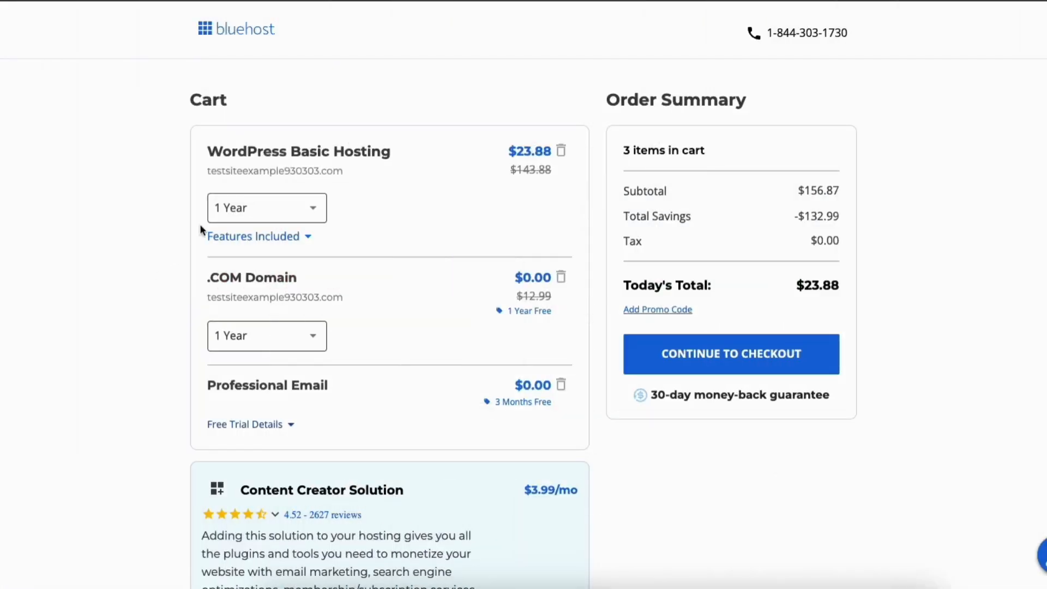
Choose the 1 Year term for WordPress Basic Hosting and continue to checkout
{"action": "left_click", "coordinate": [288, 205]}
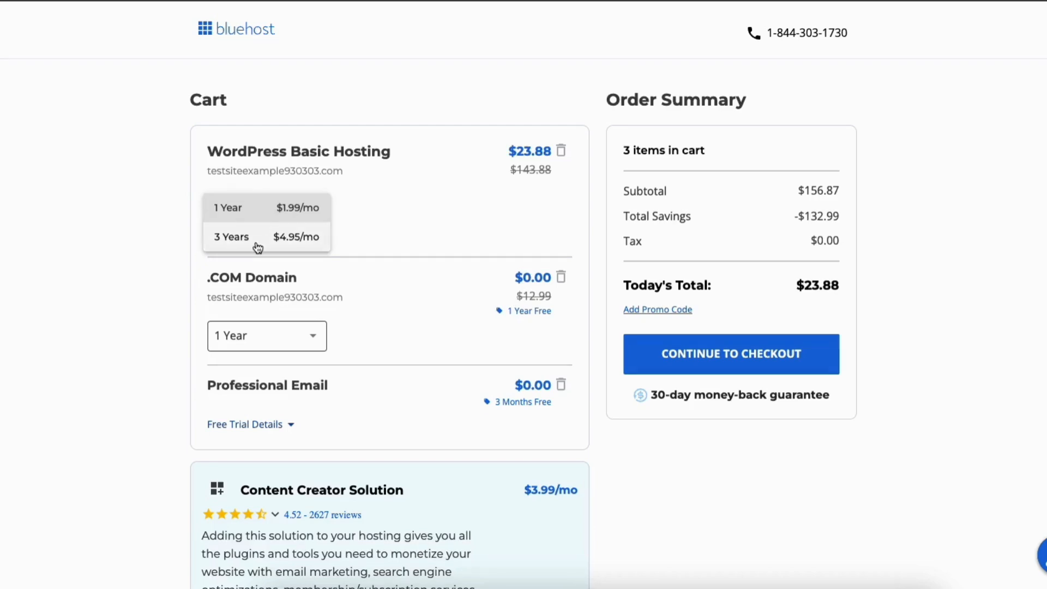
{"action": "left_click", "coordinate": [258, 216]}
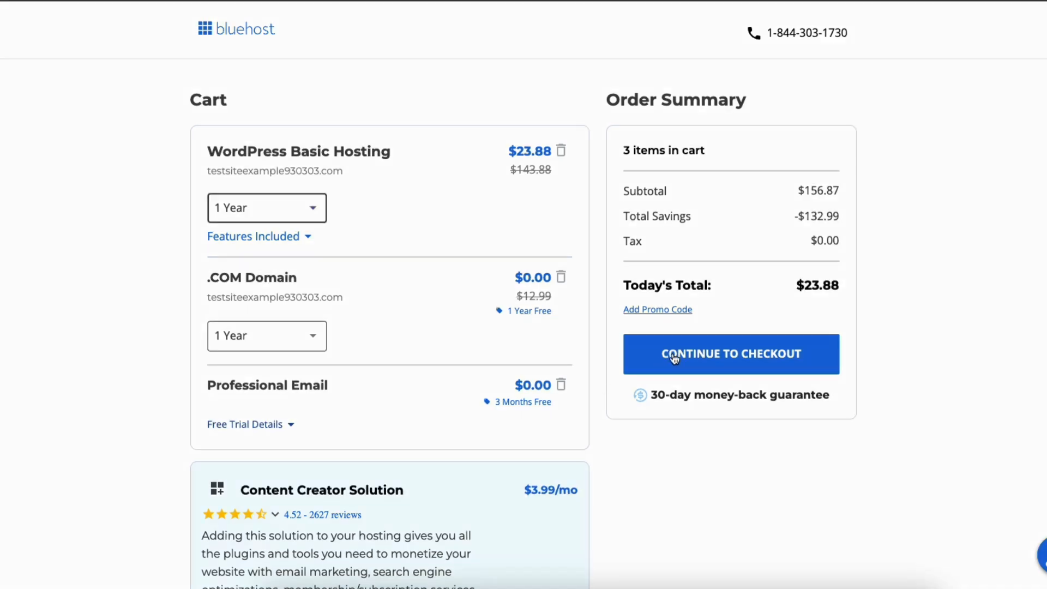
{"action": "left_click", "coordinate": [675, 358]}
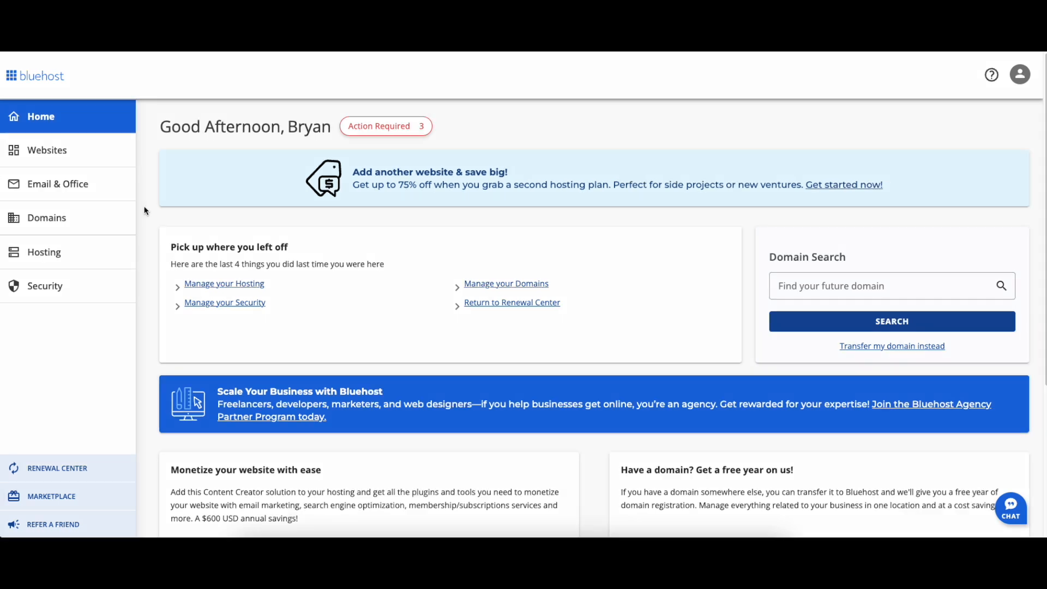
Open the Demo Website's settings overview in the hosting account, and from there open its WordPress admin
{"action": "left_click", "coordinate": [45, 154]}
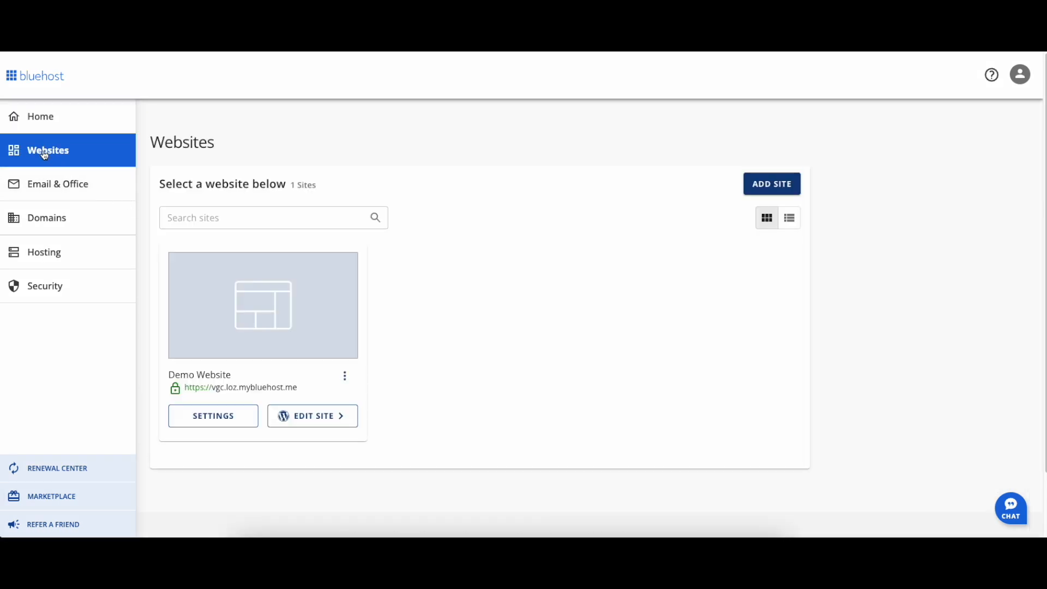
{"action": "left_click", "coordinate": [300, 420]}
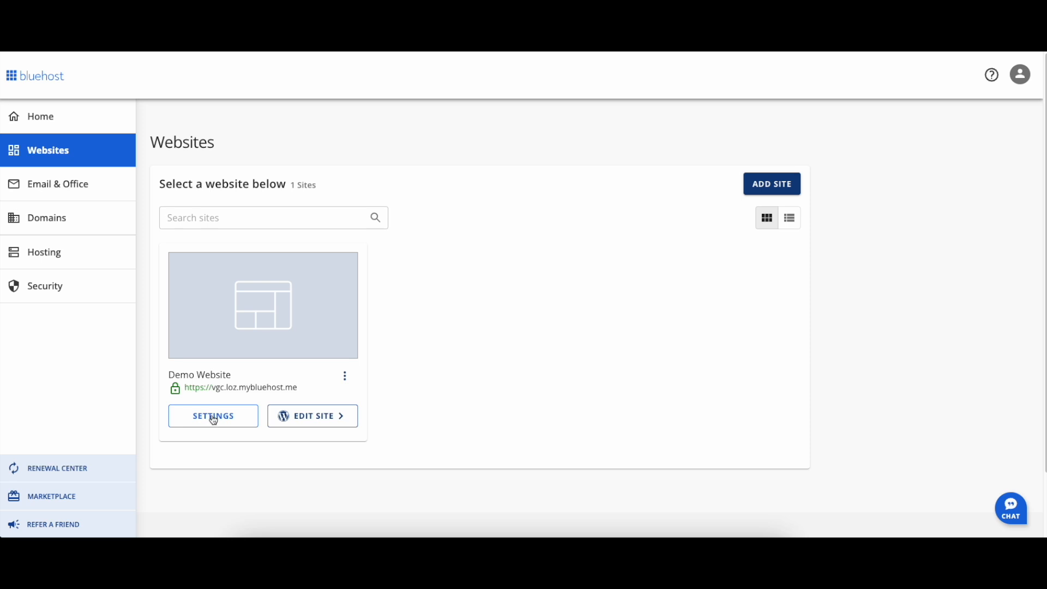
{"action": "left_click", "coordinate": [213, 418]}
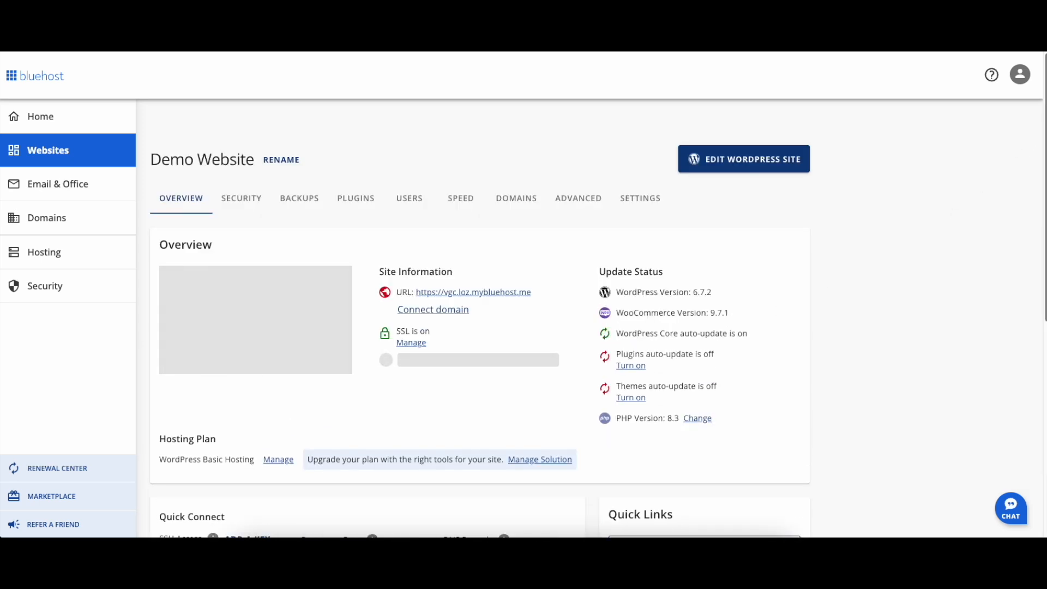
{"action": "scroll", "coordinate": [769, 258], "scroll_direction": "down", "scroll_amount": 4}
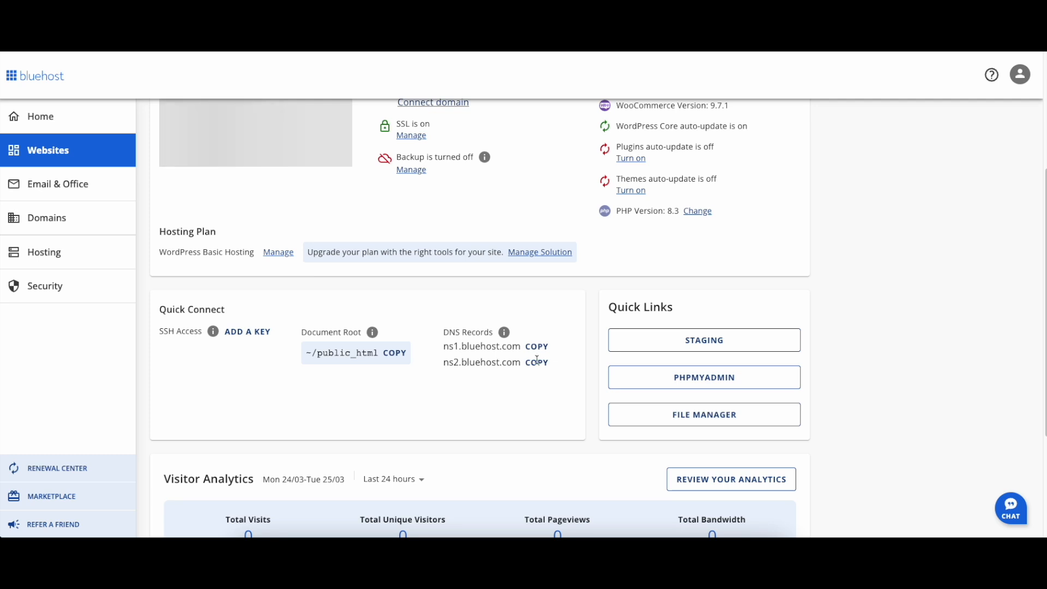
{"action": "scroll", "coordinate": [1036, 191], "scroll_direction": "up", "scroll_amount": 4}
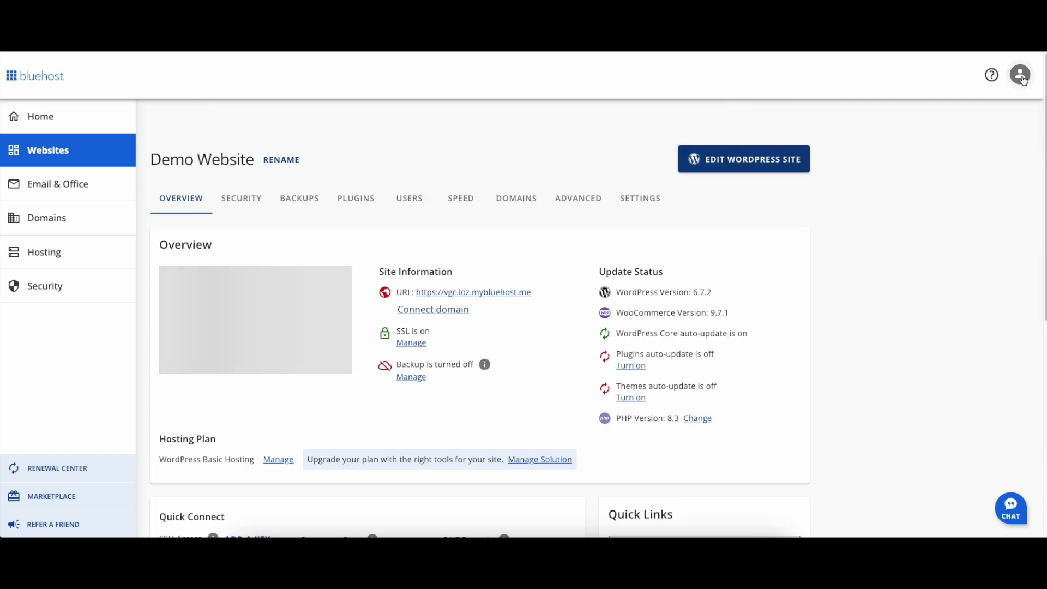
{"action": "left_click", "coordinate": [724, 165]}
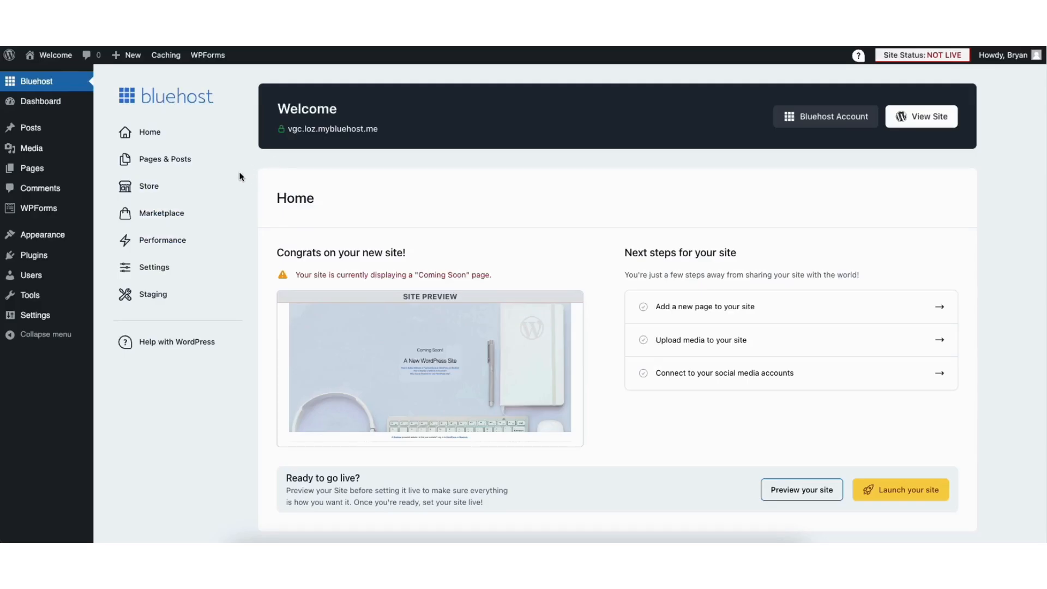
{"action": "mouse_move", "coordinate": [34, 318]}
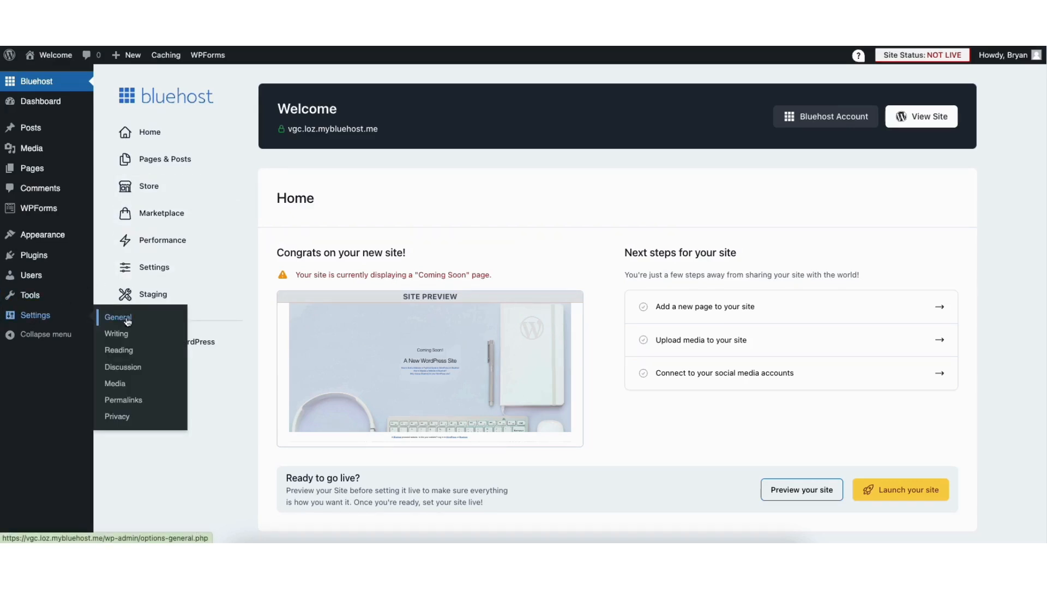
{"action": "left_click", "coordinate": [128, 321]}
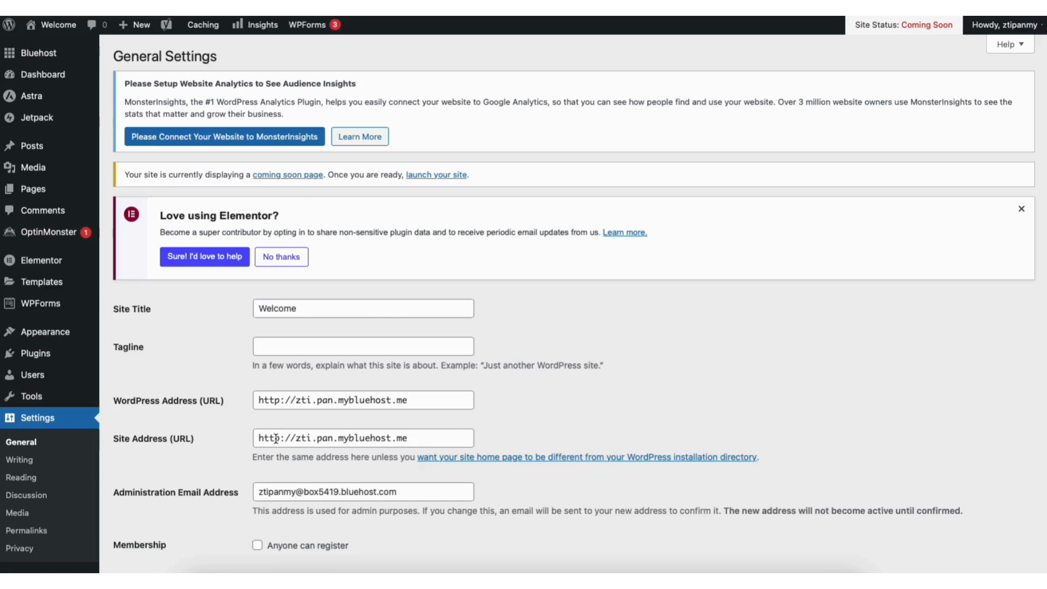
{"action": "left_click", "coordinate": [278, 402]}
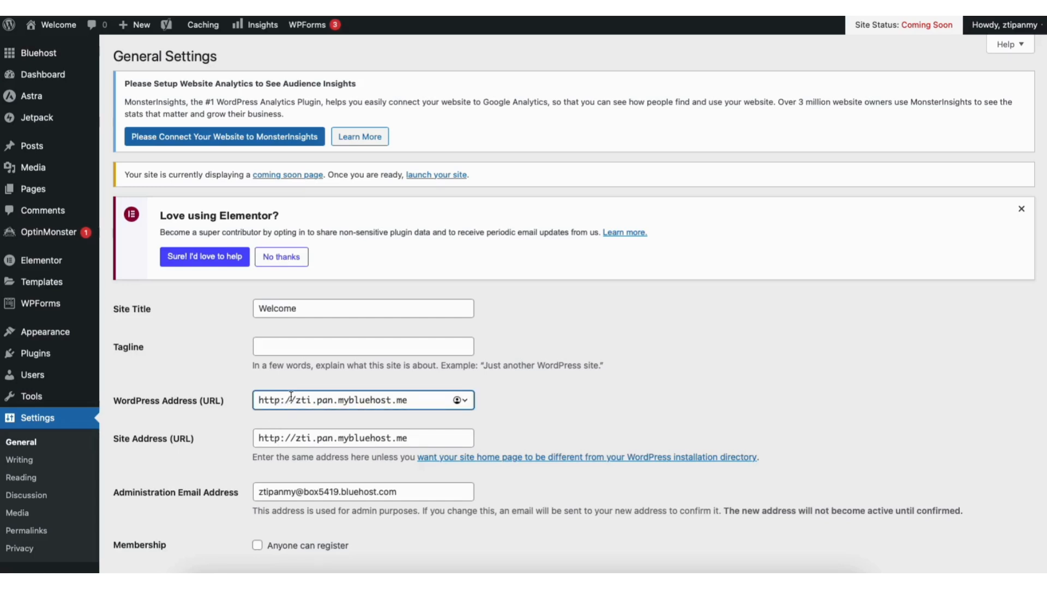
{"action": "left_click", "coordinate": [281, 400]}
{"action": "type", "text": "s"}
{"action": "left_click", "coordinate": [281, 437]}
{"action": "type", "text": "s"}
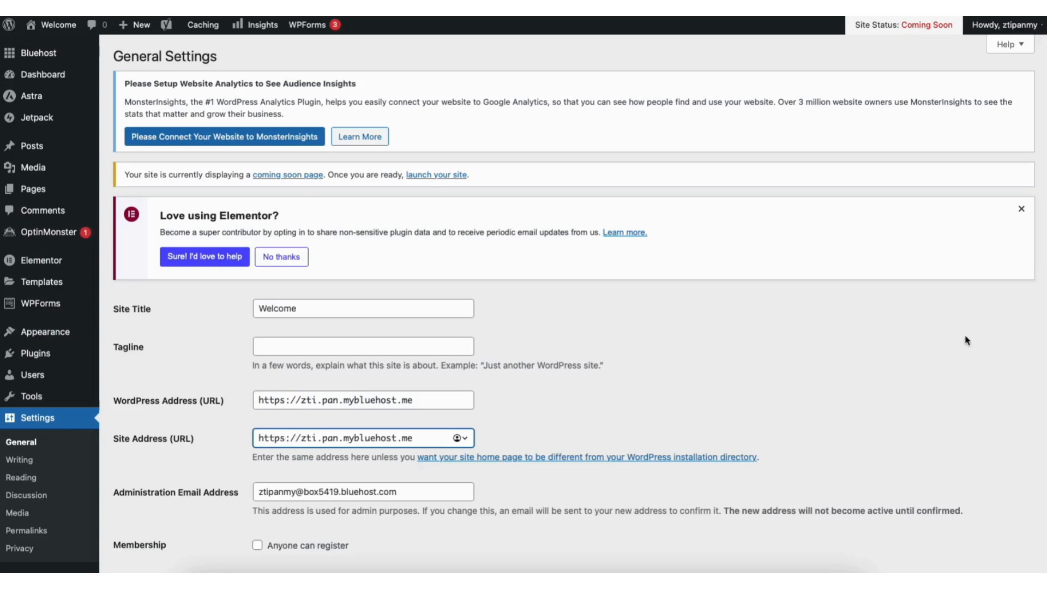
{"action": "scroll", "coordinate": [966, 340], "scroll_direction": "down", "scroll_amount": 15}
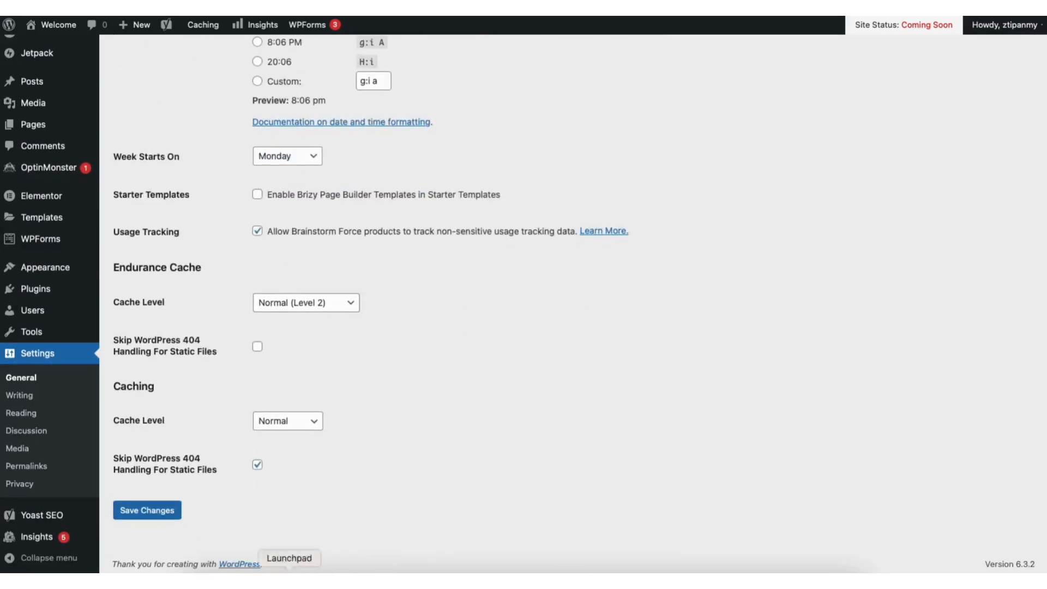
{"action": "left_click", "coordinate": [163, 509]}
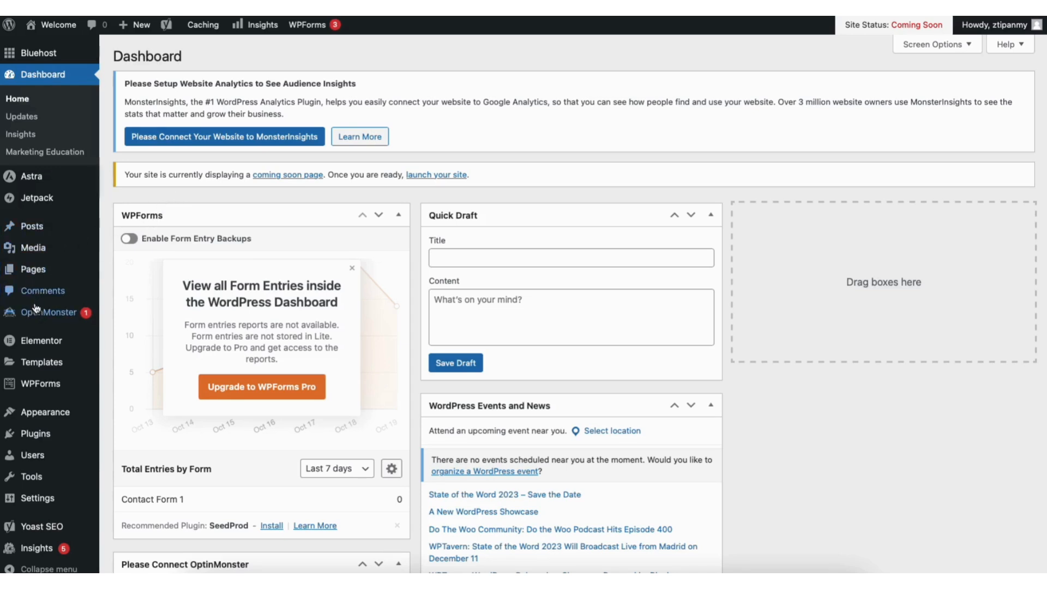
Open the catalogue for adding a new theme and browse the popular themes and the E-Commerce starter templates
{"action": "mouse_move", "coordinate": [46, 413]}
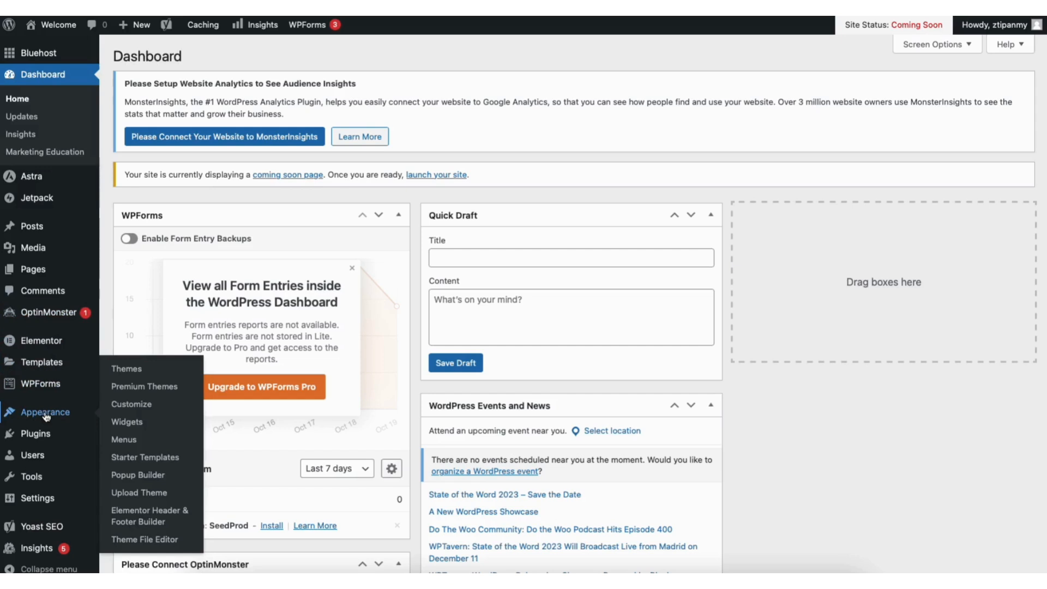
{"action": "left_click", "coordinate": [130, 370]}
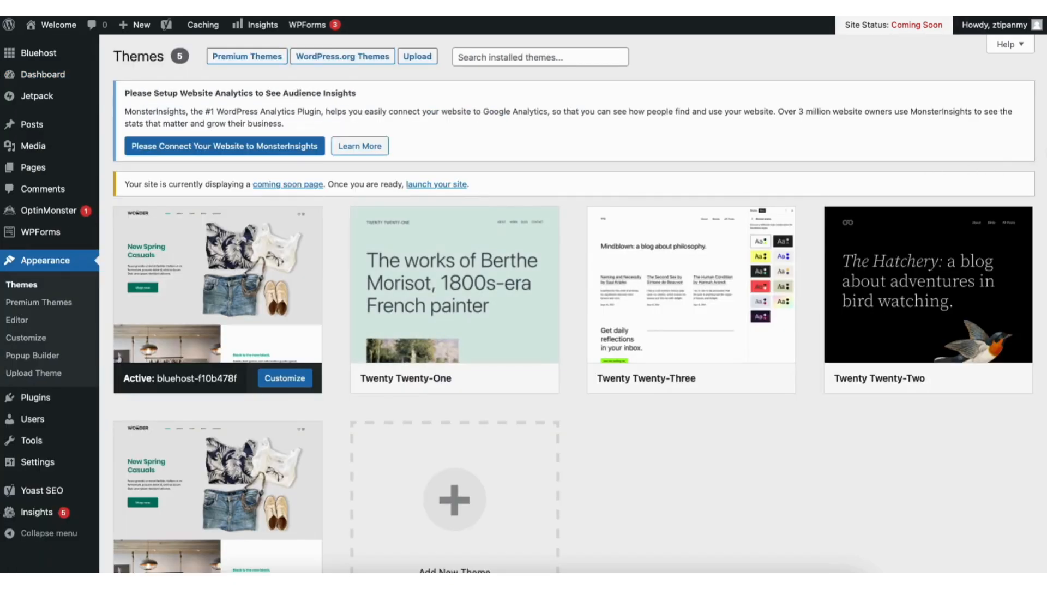
{"action": "scroll", "coordinate": [545, 327], "scroll_direction": "down", "scroll_amount": 3}
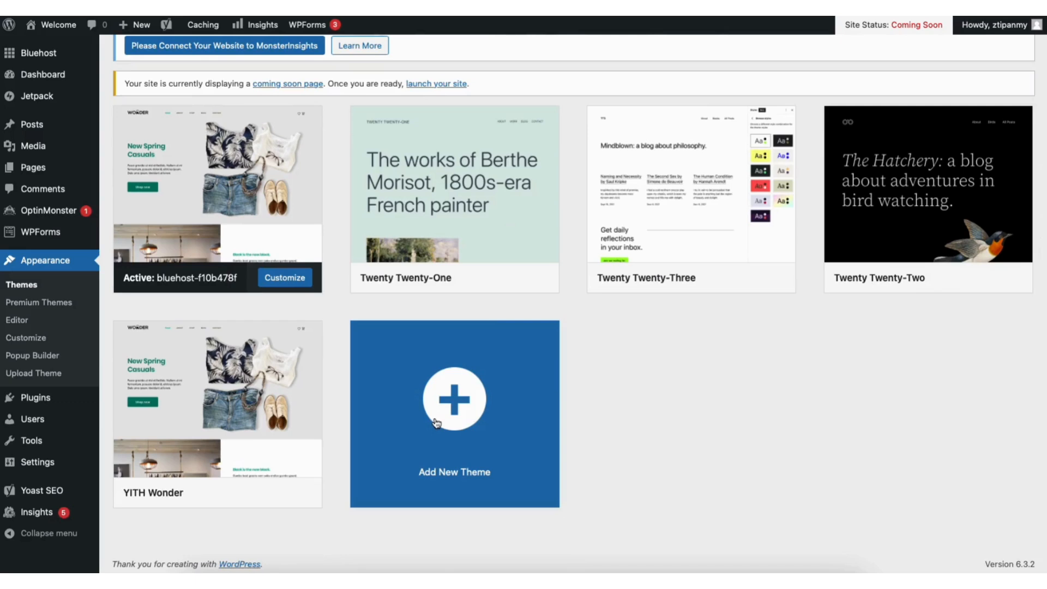
{"action": "left_click", "coordinate": [436, 423]}
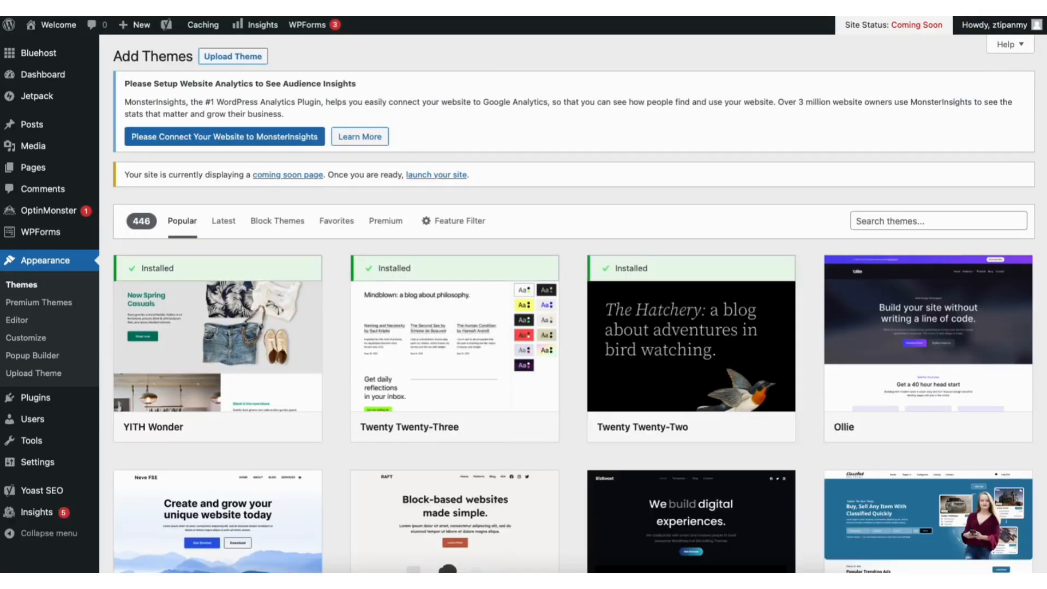
{"action": "scroll", "coordinate": [574, 305], "scroll_direction": "down", "scroll_amount": 9}
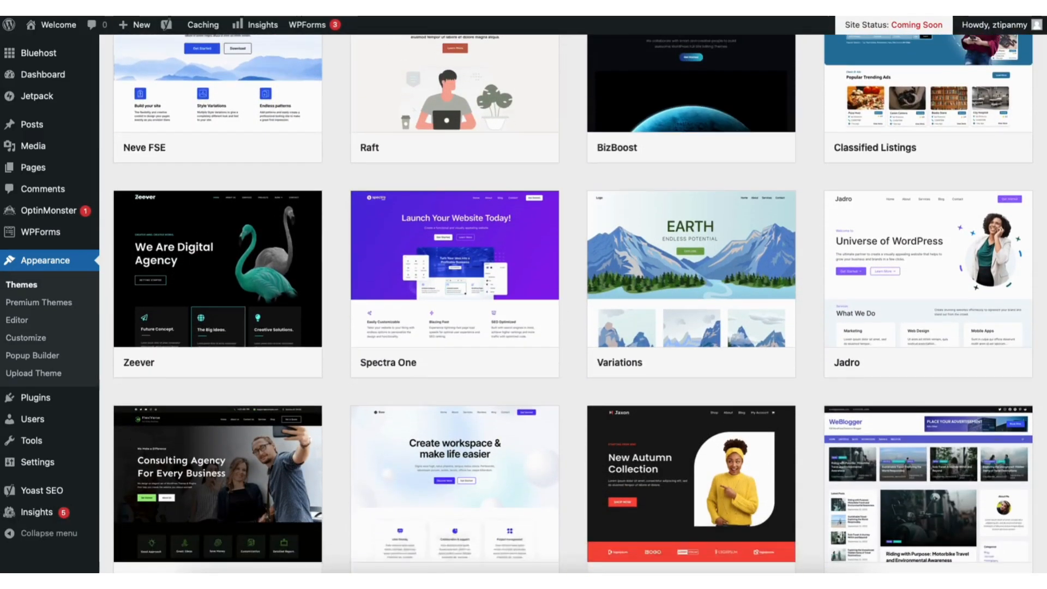
{"action": "scroll", "coordinate": [573, 303], "scroll_direction": "down", "scroll_amount": 10}
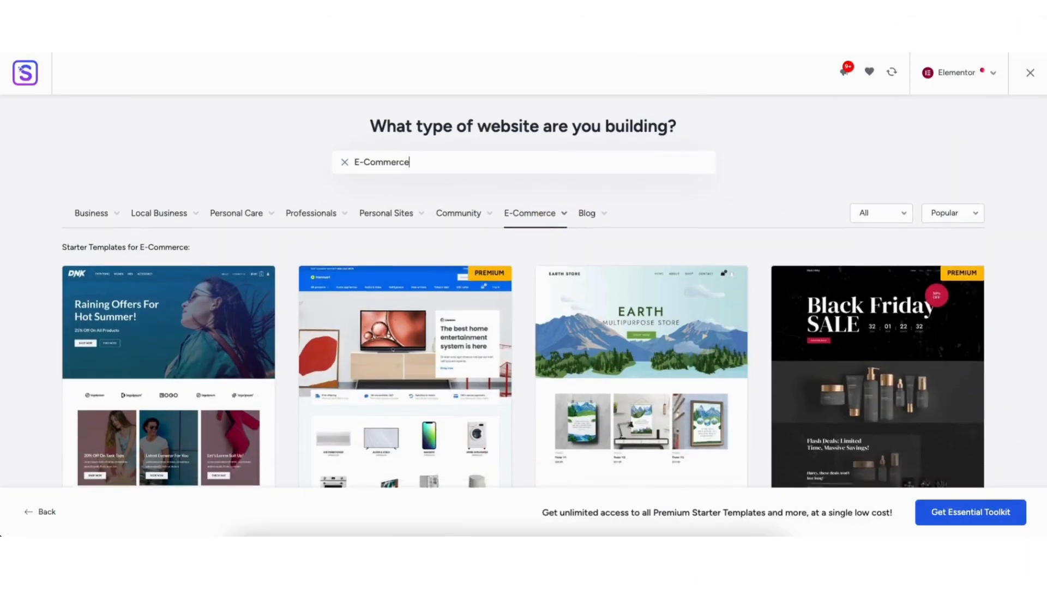
{"action": "scroll", "coordinate": [524, 289], "scroll_direction": "down", "scroll_amount": 6}
{"action": "scroll", "coordinate": [524, 289], "scroll_direction": "down", "scroll_amount": 5}
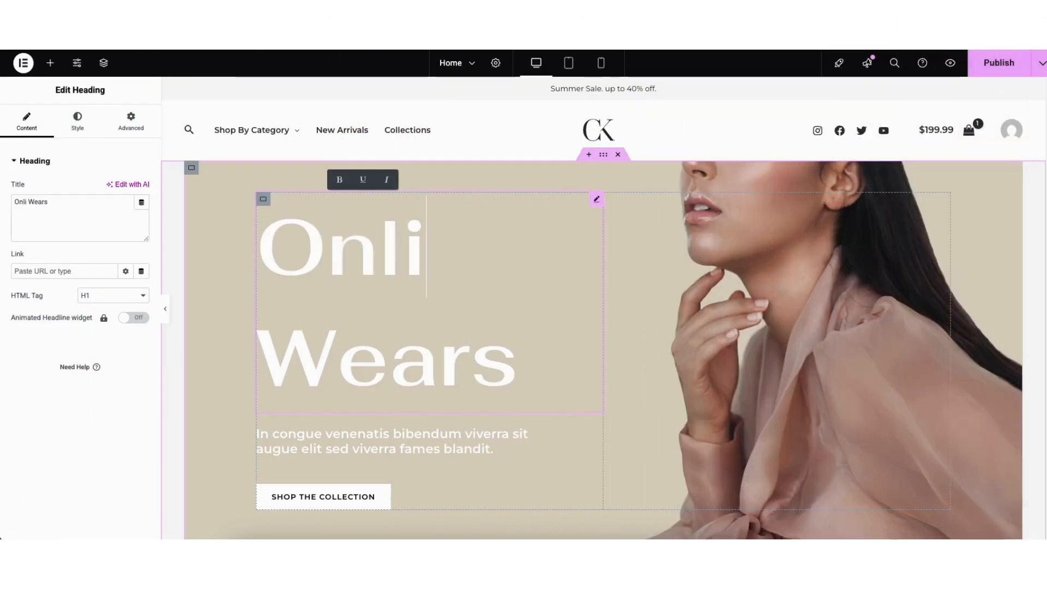
Replace the hero heading with "Online Store" and enter "Demo Online Store" as the heading in the New Arrivals section
{"action": "type", "text": "ne Stor"}
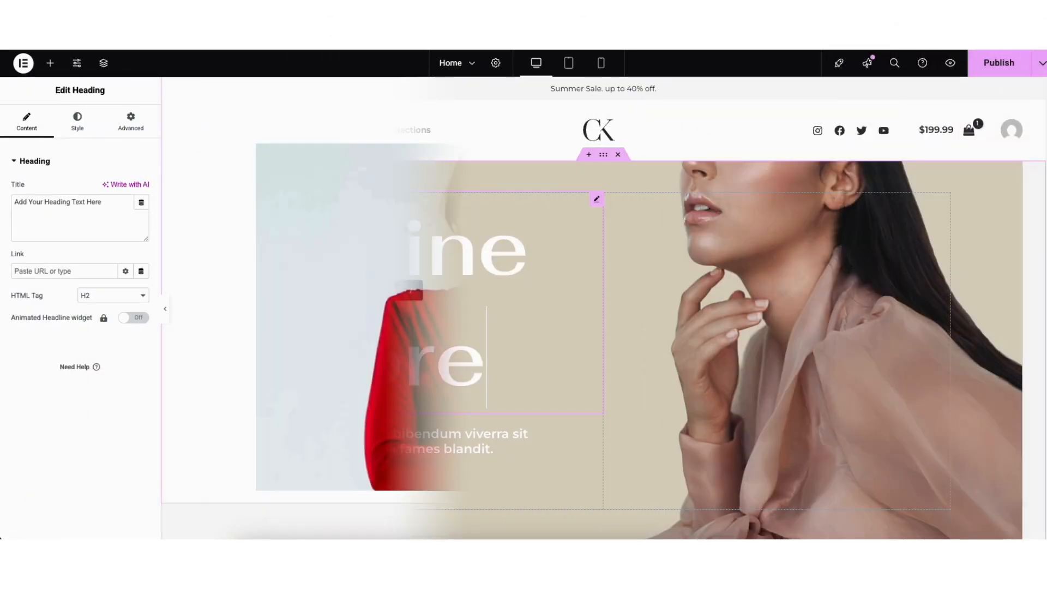
{"action": "type", "text": "Demo Online Stor"}
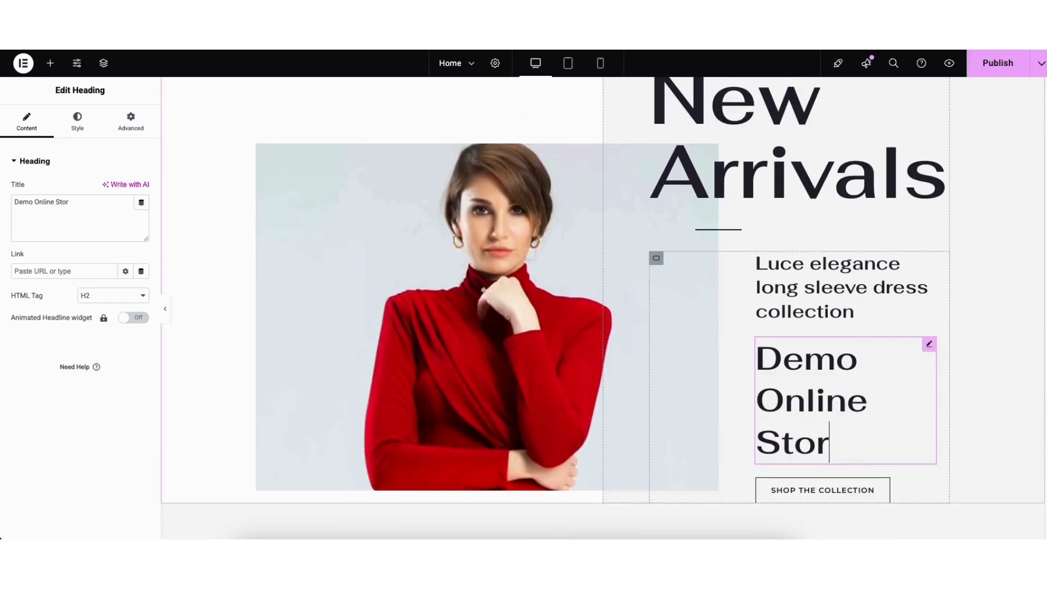
{"action": "type", "text": "e W"}
Search the theme catalogue for "astra" and install the Astra theme
{"action": "left_click", "coordinate": [887, 221]}
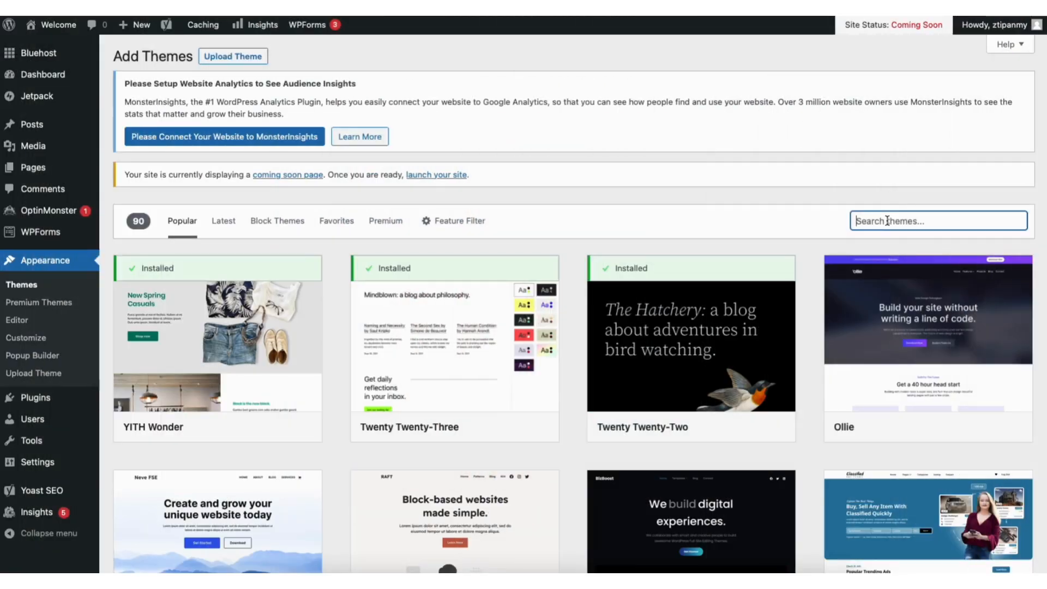
{"action": "type", "text": "astra"}
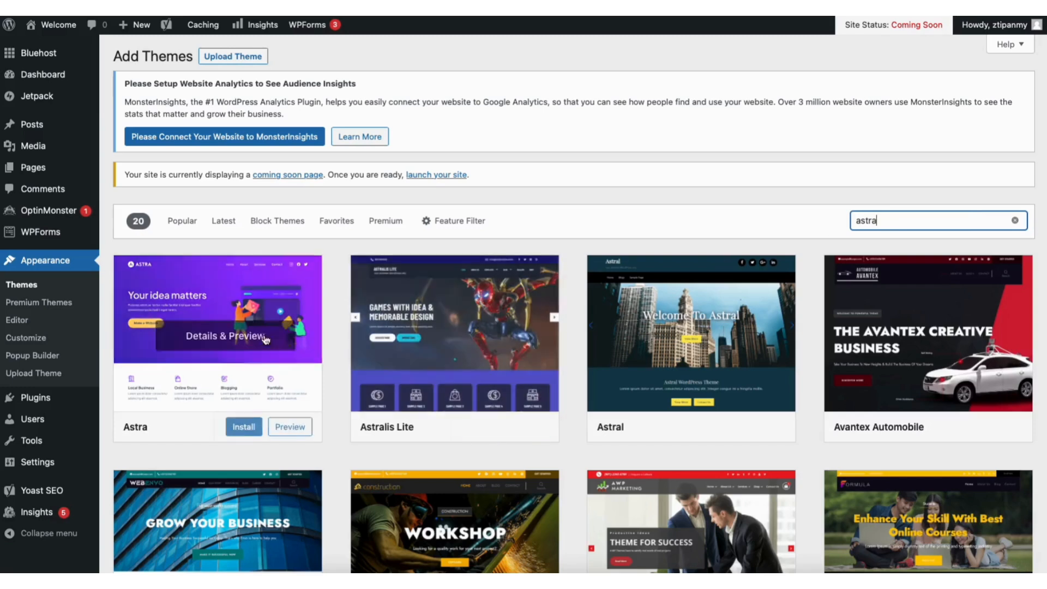
{"action": "left_click", "coordinate": [242, 426]}
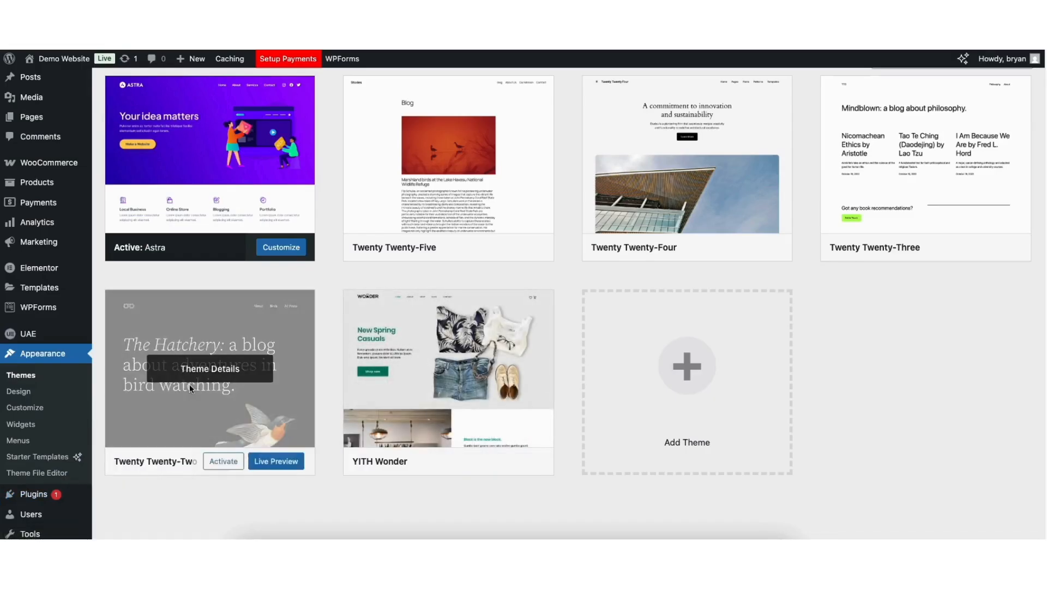
Search the plugin catalogue for "starter templates", and install and activate the Starter Templates plugin by Brainstorm Force
{"action": "mouse_move", "coordinate": [33, 496]}
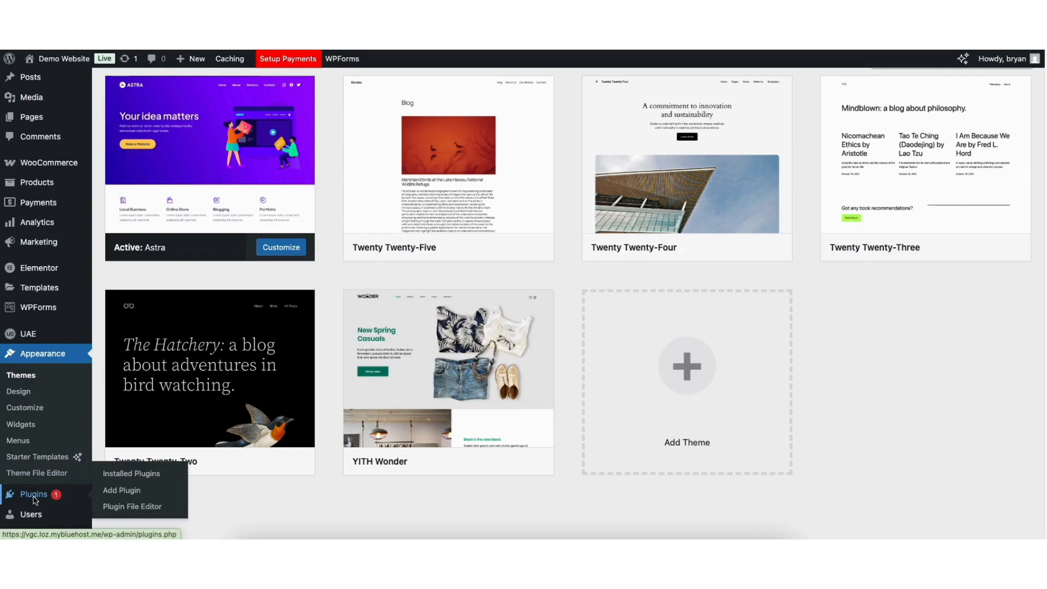
{"action": "left_click", "coordinate": [120, 495]}
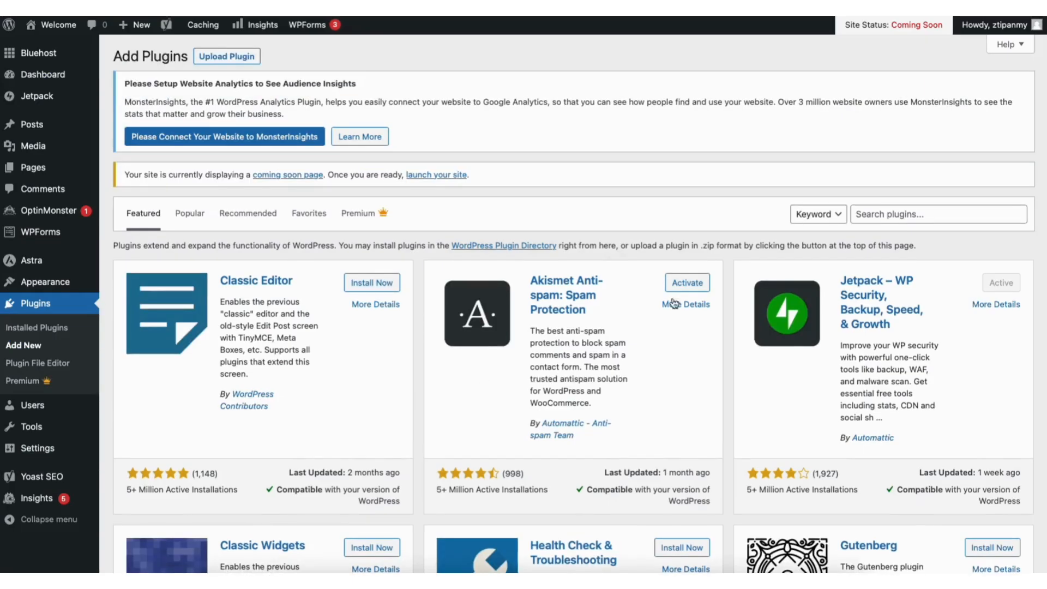
{"action": "left_click", "coordinate": [903, 207]}
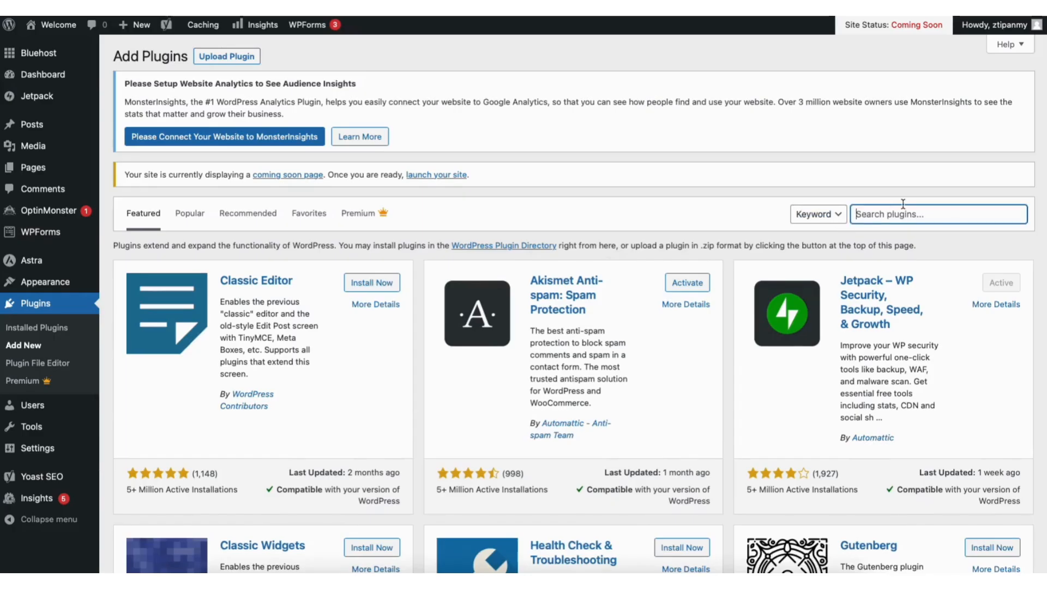
{"action": "type", "text": "starter templates"}
{"action": "left_click", "coordinate": [366, 288]}
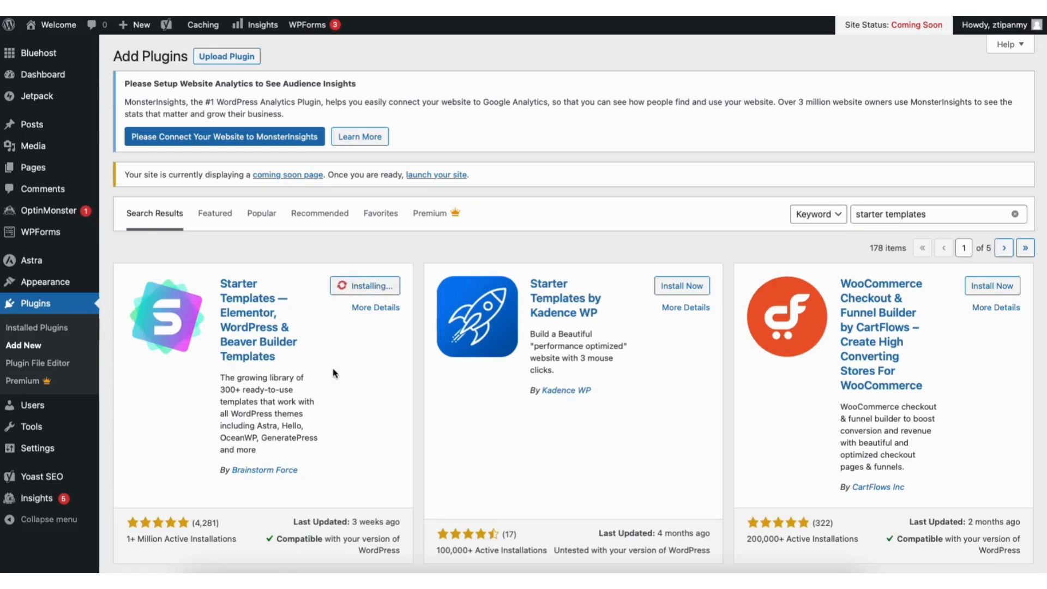
{"action": "left_click", "coordinate": [368, 284]}
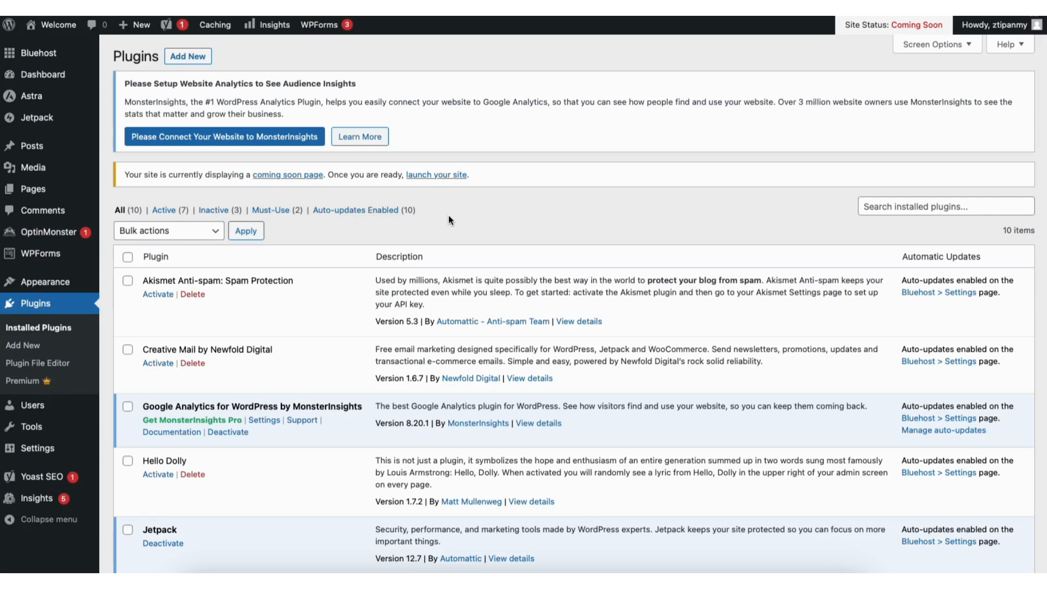
Open the Starter Templates library and choose Elementor as the page builder
{"action": "mouse_move", "coordinate": [55, 283]}
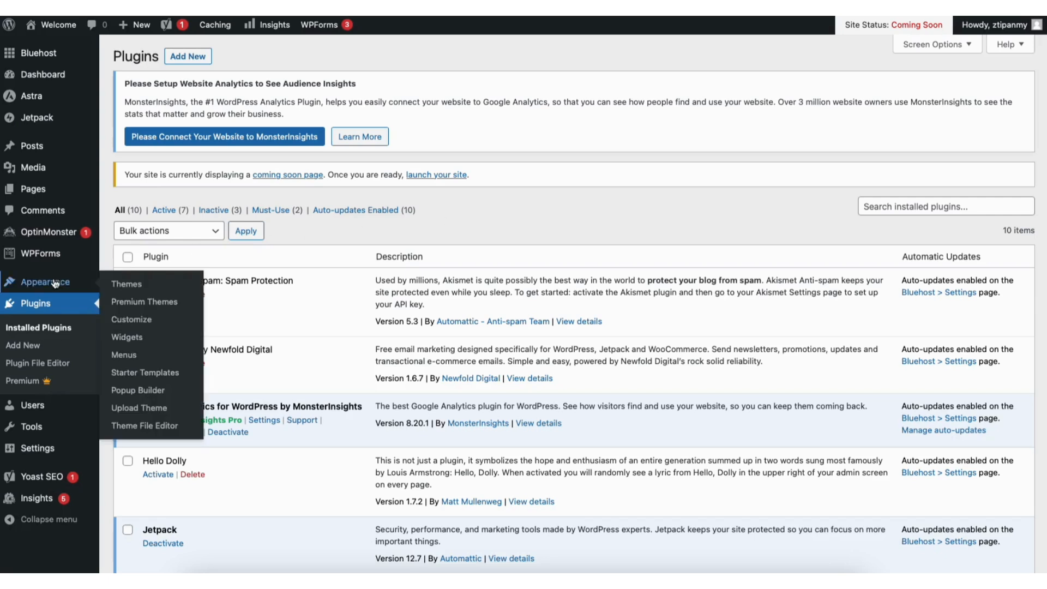
{"action": "left_click", "coordinate": [145, 372]}
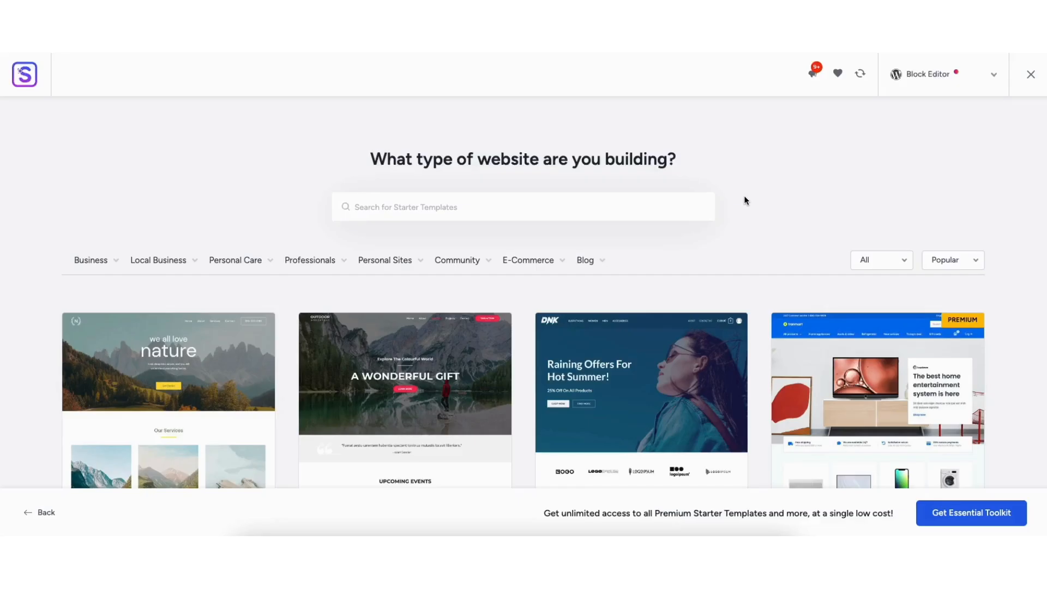
{"action": "left_click", "coordinate": [924, 78]}
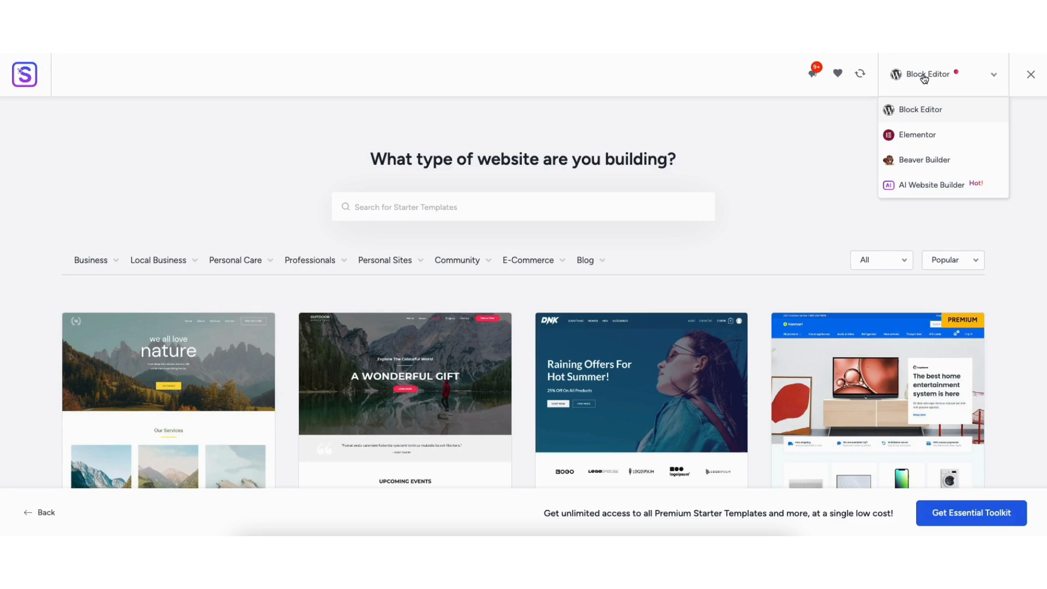
{"action": "left_click", "coordinate": [911, 136]}
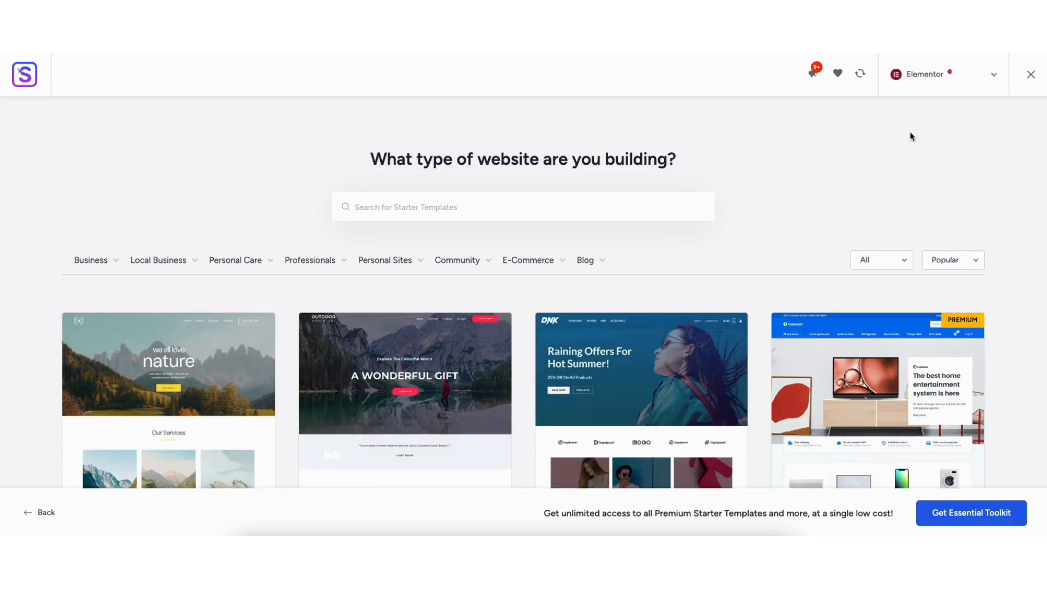
Look over the Elementor templates and their categories, and preview the Love Nature template's page before returning to the library
{"action": "scroll", "coordinate": [523, 306], "scroll_direction": "down", "scroll_amount": 7}
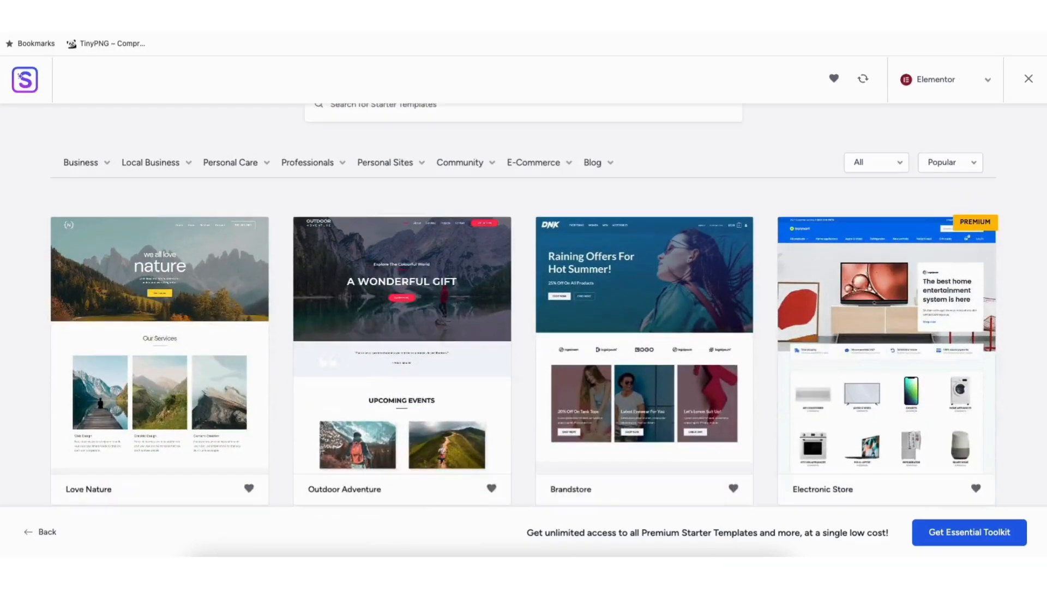
{"action": "scroll", "coordinate": [523, 306], "scroll_direction": "down", "scroll_amount": 12}
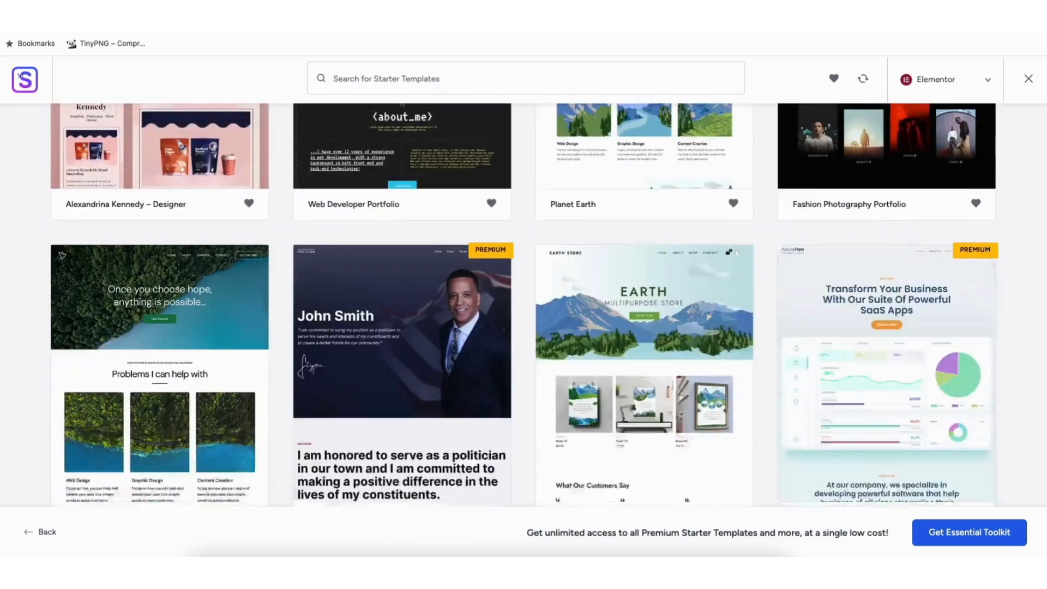
{"action": "scroll", "coordinate": [524, 306], "scroll_direction": "down", "scroll_amount": 3}
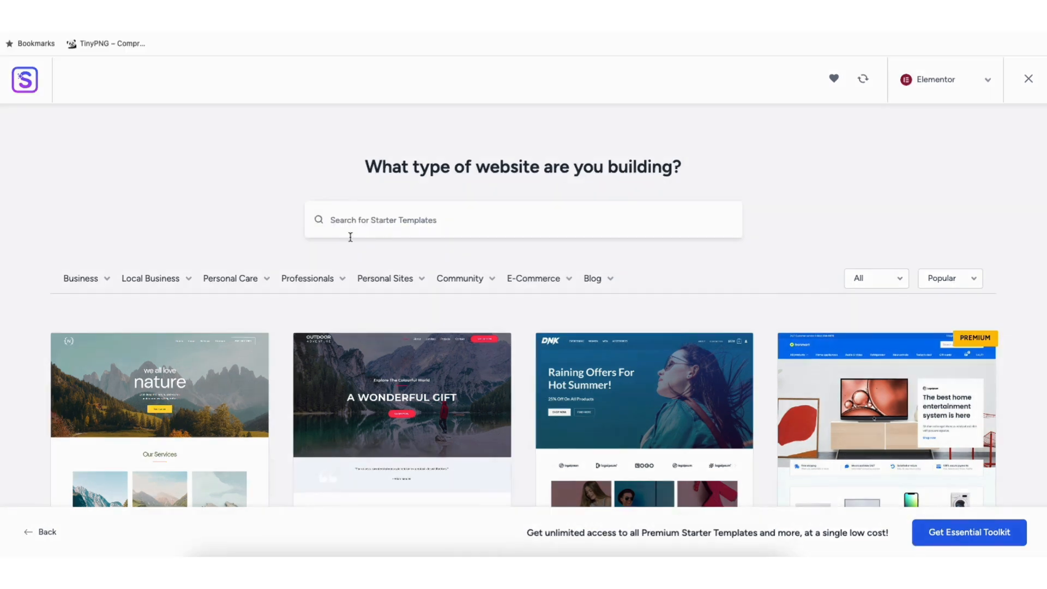
{"action": "mouse_move", "coordinate": [101, 264]}
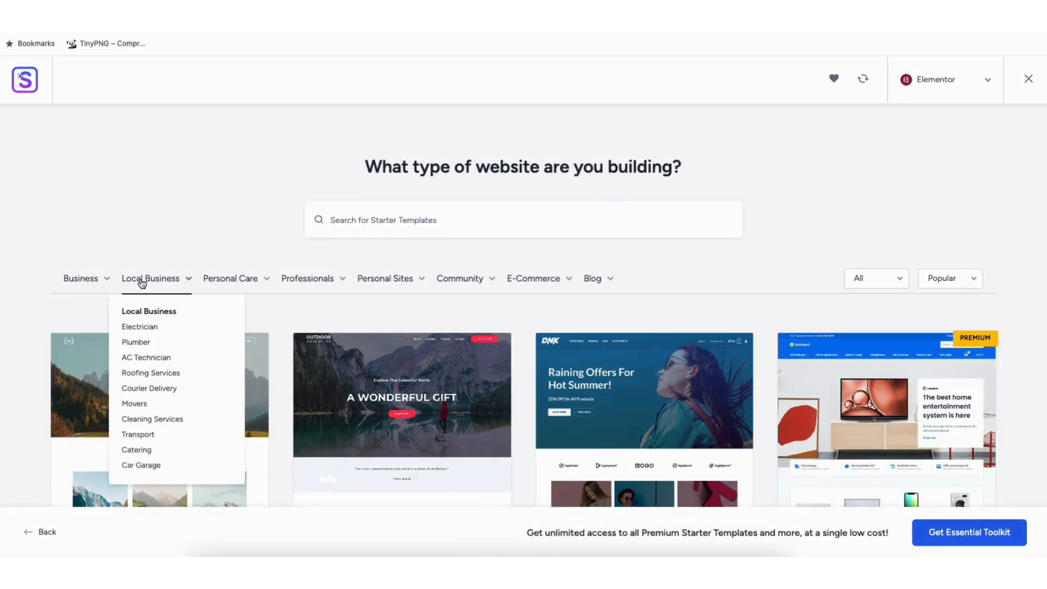
{"action": "mouse_move", "coordinate": [315, 284]}
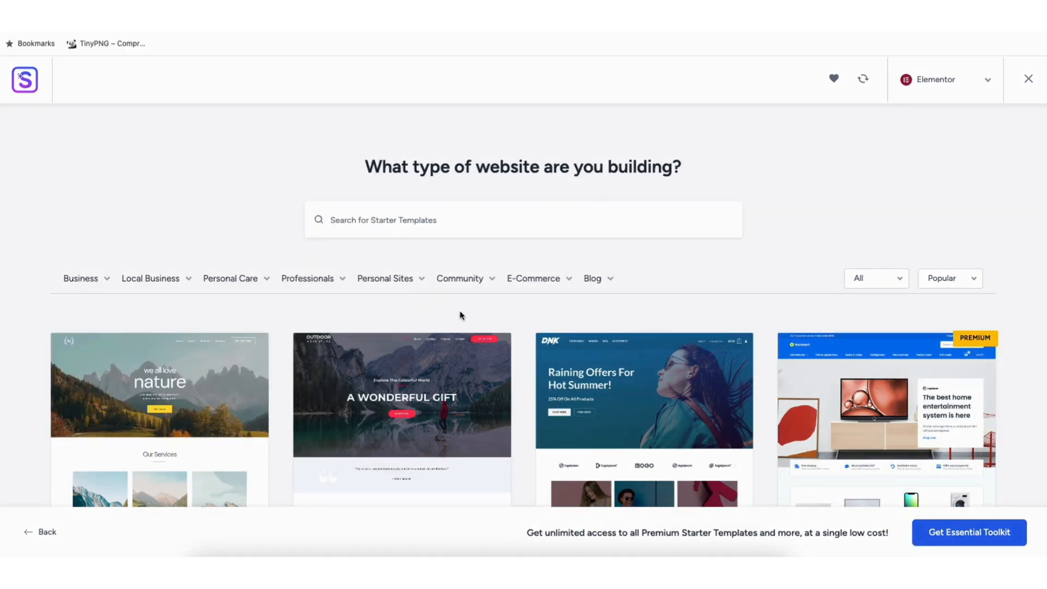
{"action": "left_click", "coordinate": [156, 401]}
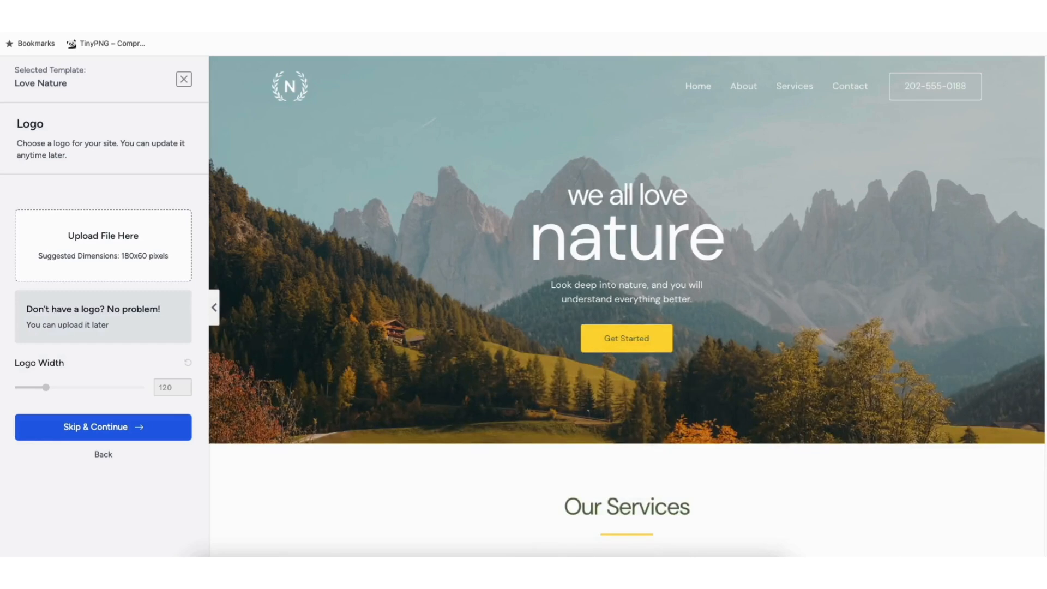
{"action": "scroll", "coordinate": [627, 307], "scroll_direction": "down", "scroll_amount": 8}
{"action": "scroll", "coordinate": [453, 150], "scroll_direction": "down", "scroll_amount": 5}
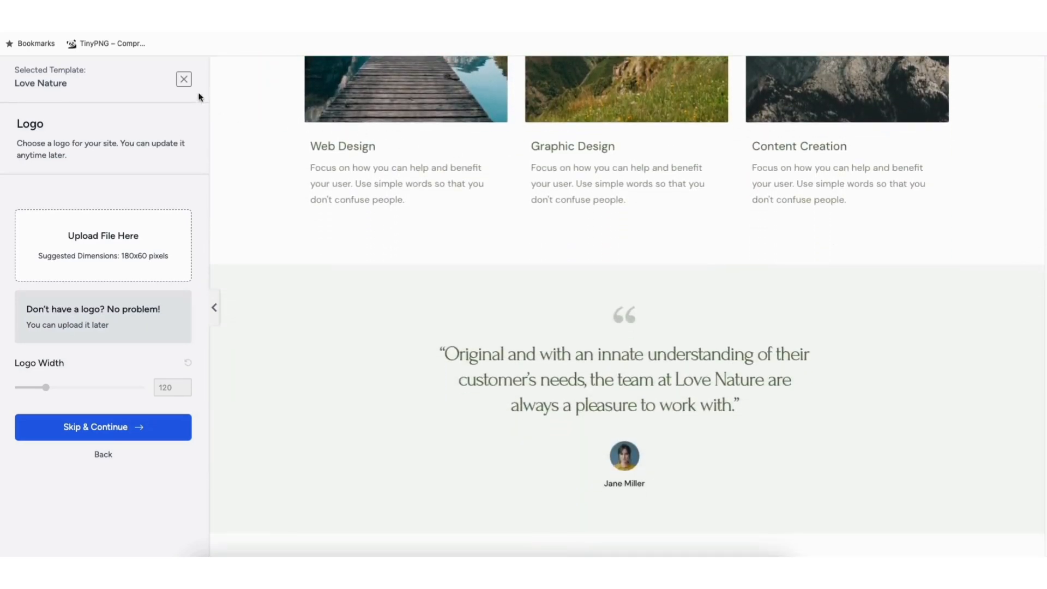
{"action": "left_click", "coordinate": [184, 79]}
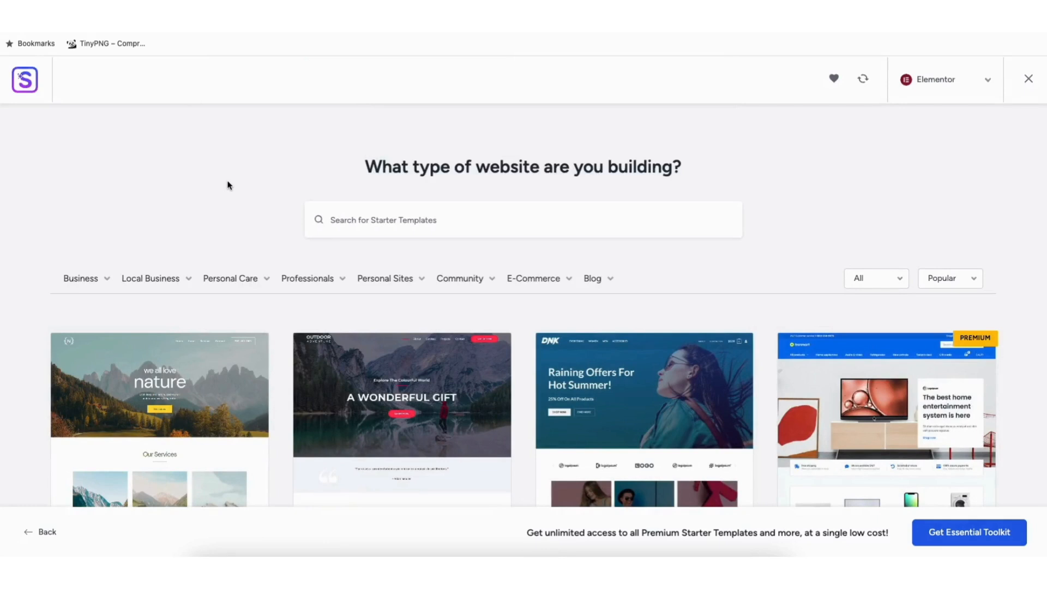
Examine the range of free and premium website designs throughout the full Elementor template library
{"action": "scroll", "coordinate": [523, 306], "scroll_direction": "down", "scroll_amount": 8}
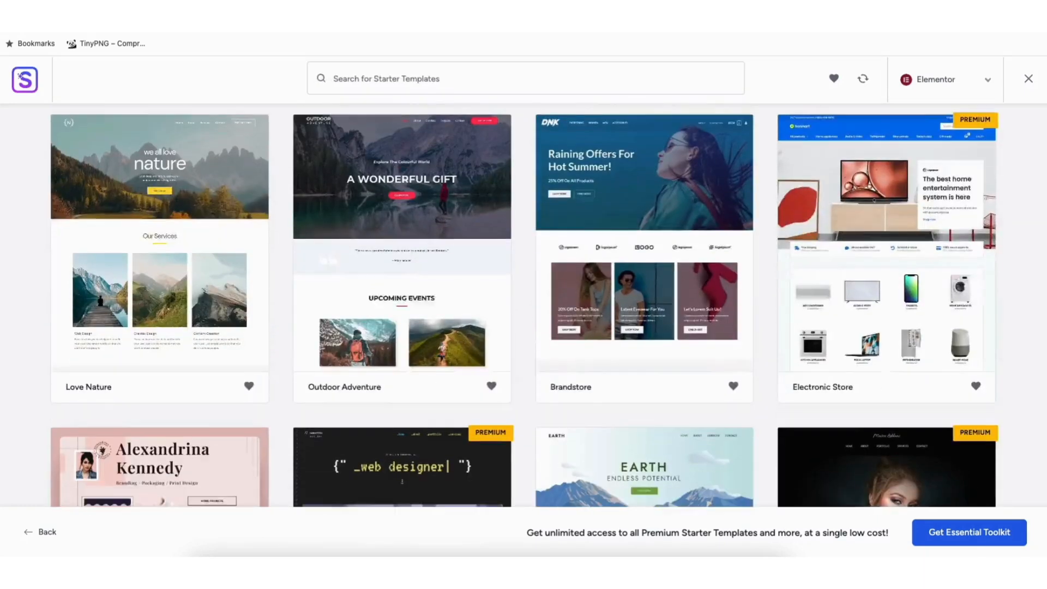
{"action": "scroll", "coordinate": [523, 306], "scroll_direction": "down", "scroll_amount": 11}
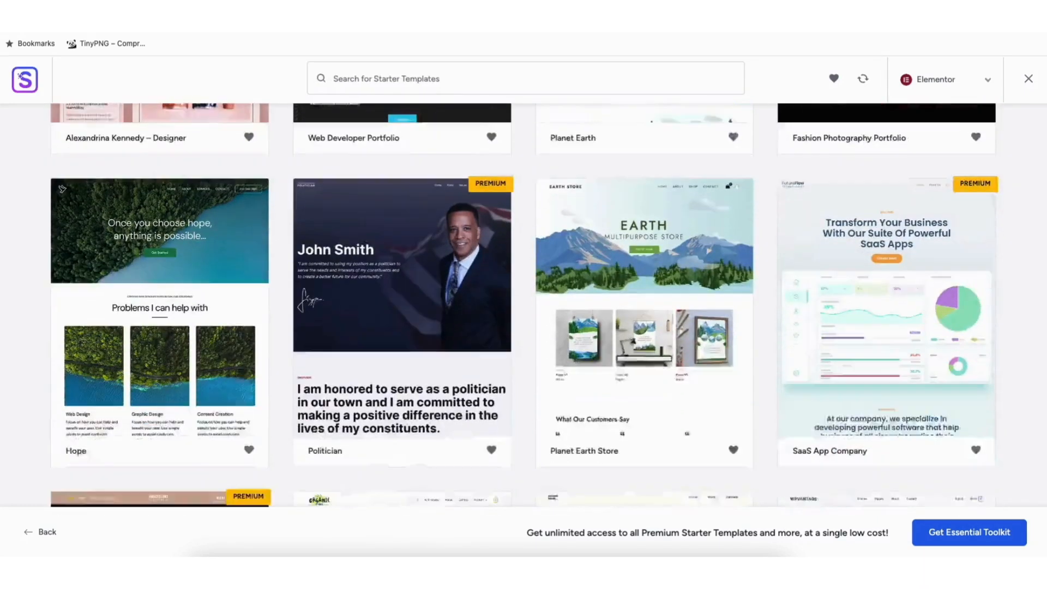
{"action": "scroll", "coordinate": [523, 305], "scroll_direction": "down", "scroll_amount": 9}
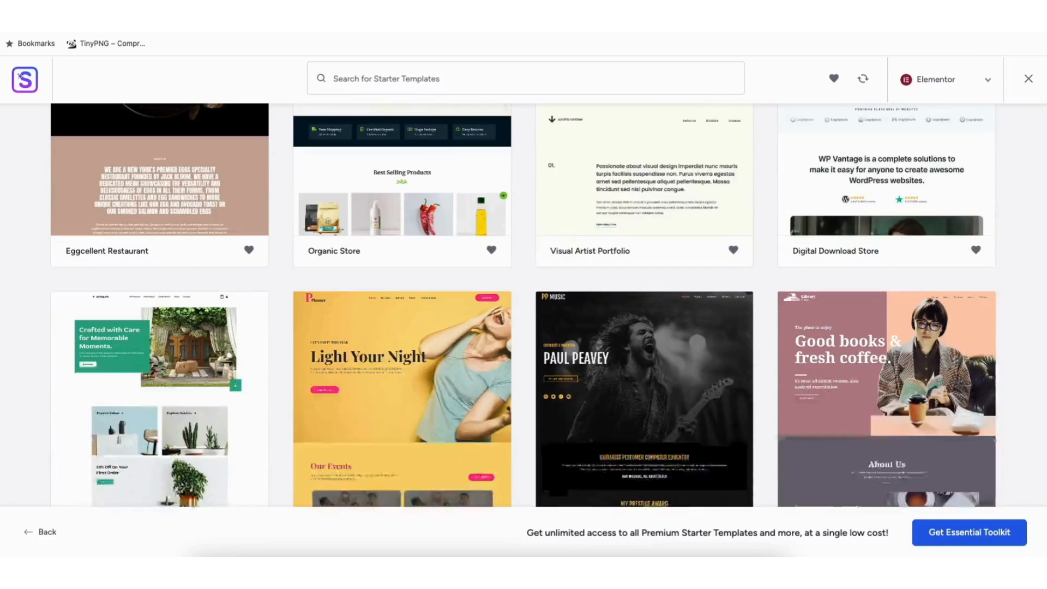
{"action": "scroll", "coordinate": [523, 305], "scroll_direction": "down", "scroll_amount": 10}
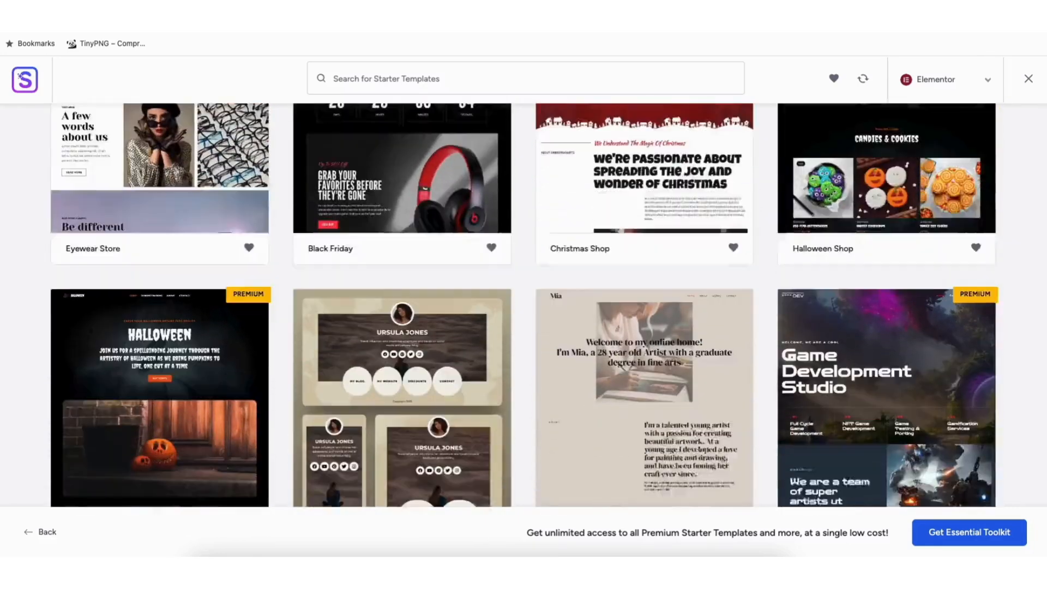
{"action": "scroll", "coordinate": [524, 306], "scroll_direction": "down", "scroll_amount": 12}
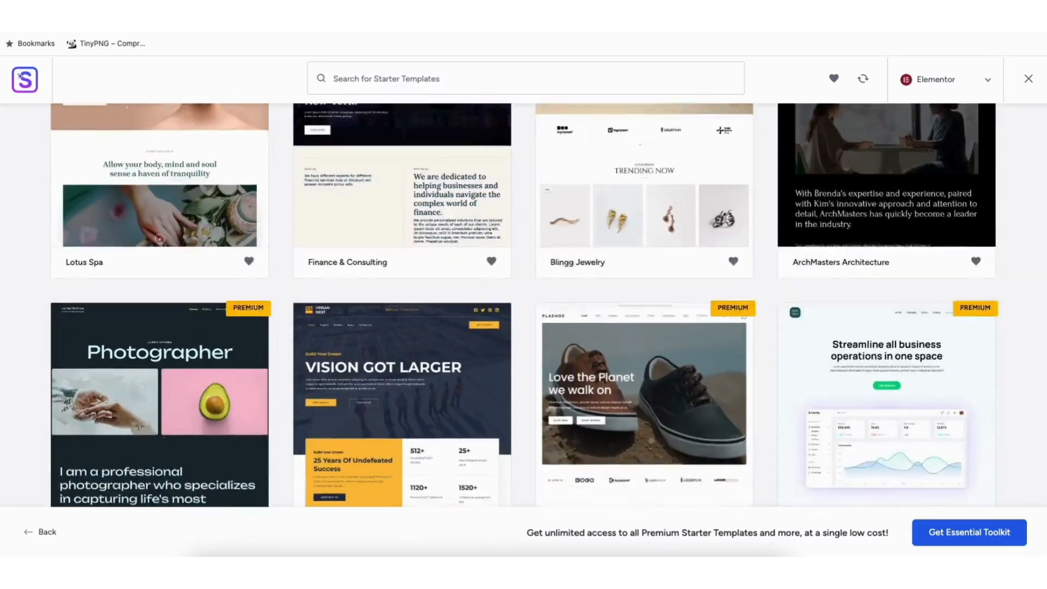
{"action": "scroll", "coordinate": [523, 305], "scroll_direction": "down", "scroll_amount": 10}
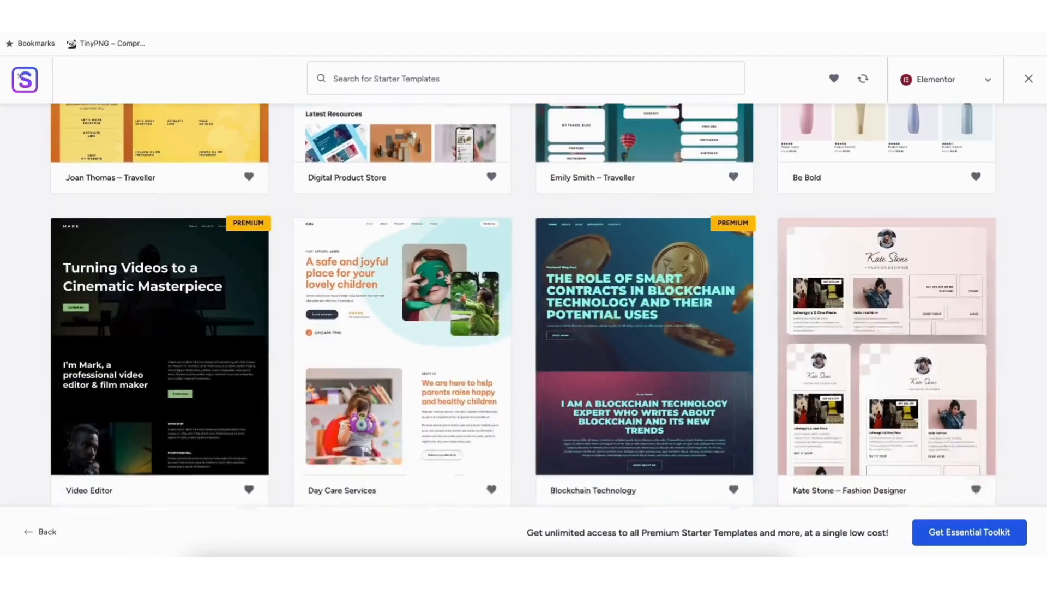
{"action": "scroll", "coordinate": [524, 305], "scroll_direction": "down", "scroll_amount": 8}
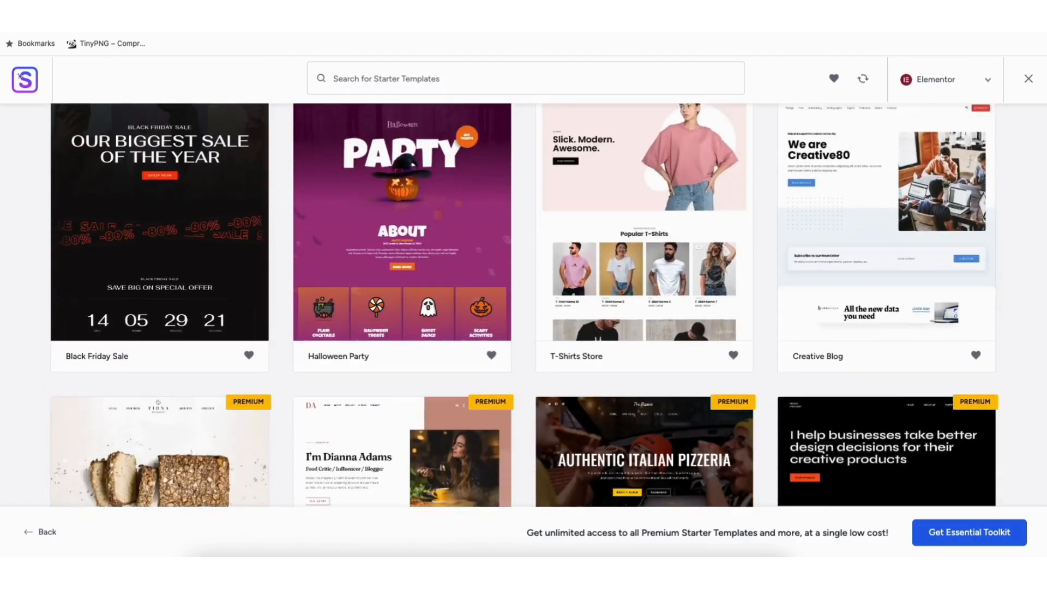
{"action": "scroll", "coordinate": [524, 305], "scroll_direction": "down", "scroll_amount": 9}
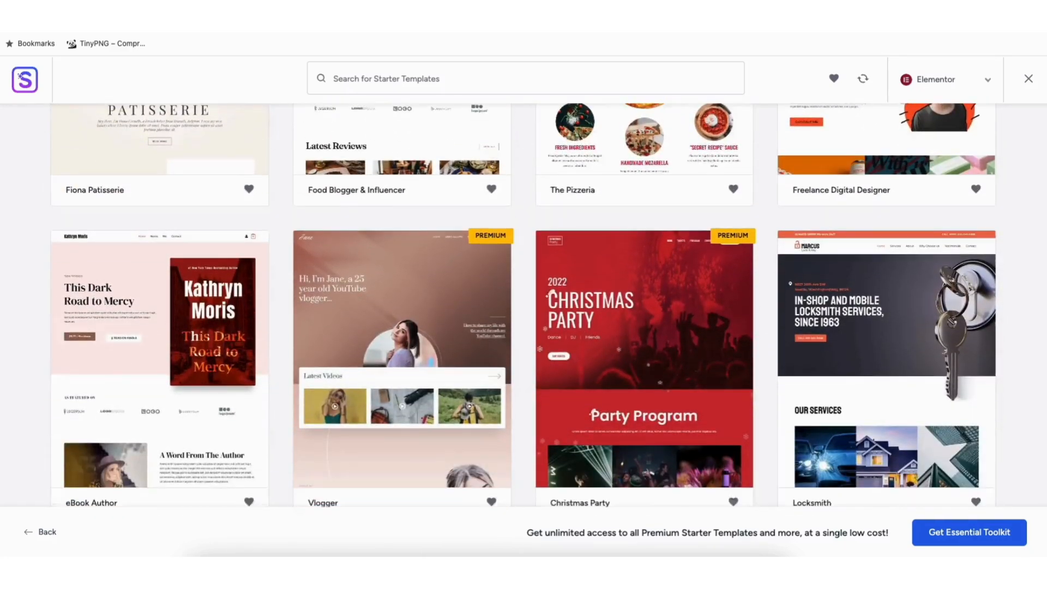
{"action": "scroll", "coordinate": [523, 305], "scroll_direction": "down", "scroll_amount": 6}
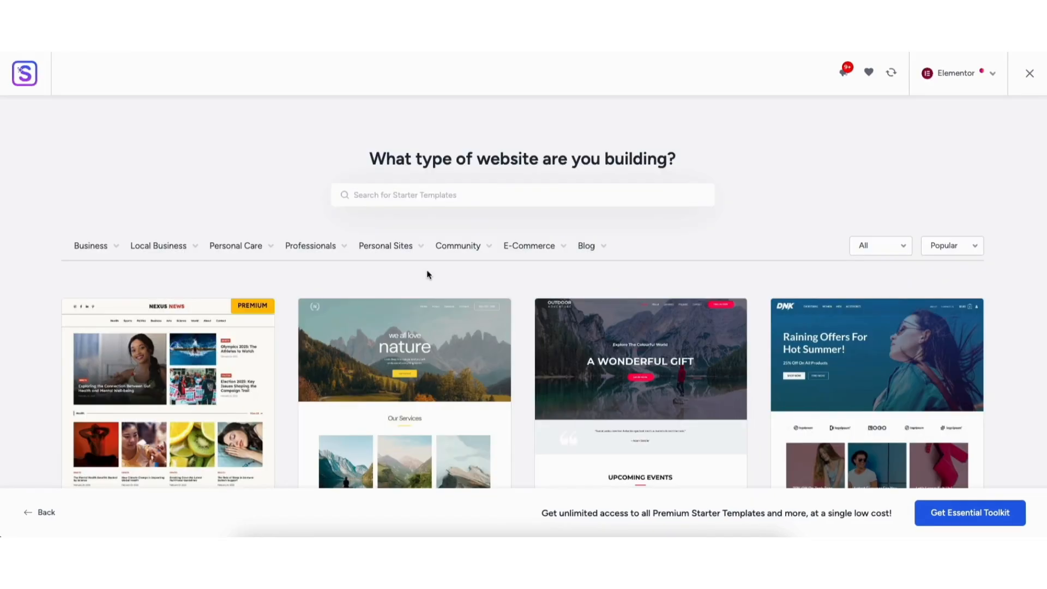
Filter the starter templates by E-Commerce to examine the store designs, and clear the search term
{"action": "mouse_move", "coordinate": [526, 250]}
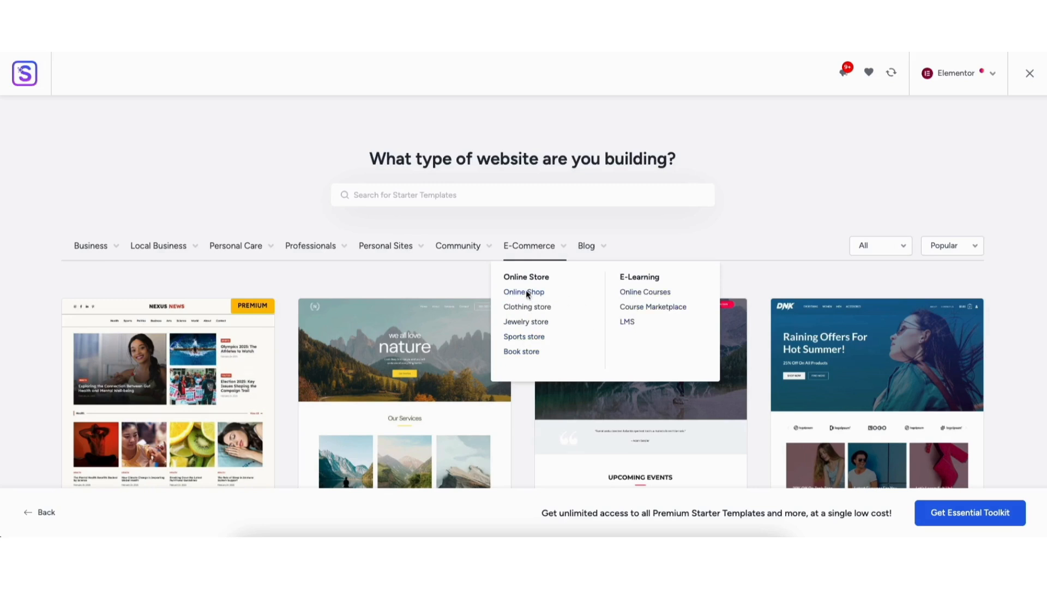
{"action": "left_click", "coordinate": [521, 247]}
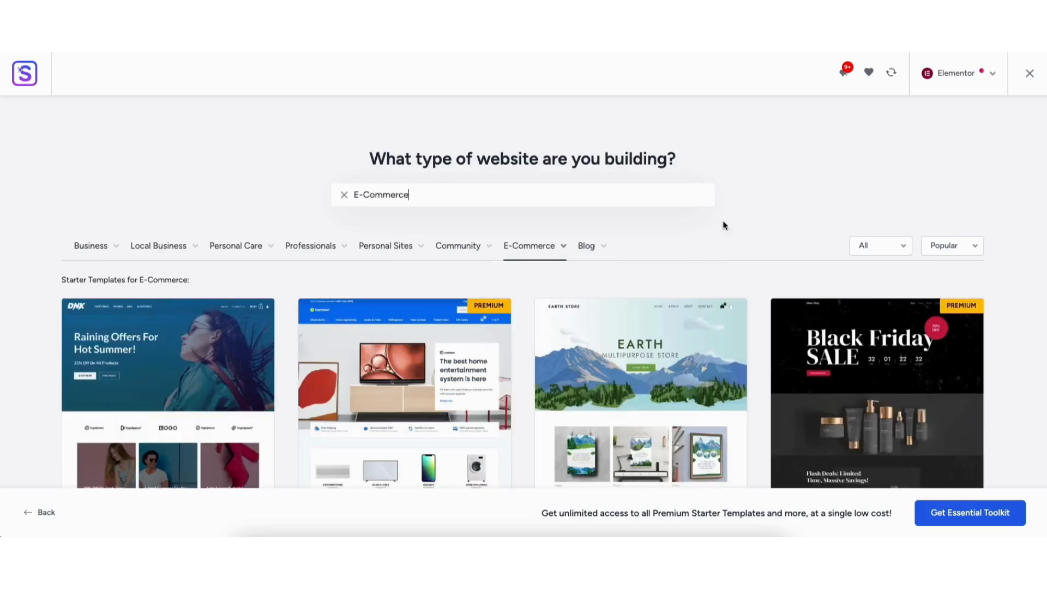
{"action": "scroll", "coordinate": [522, 292], "scroll_direction": "down", "scroll_amount": 8}
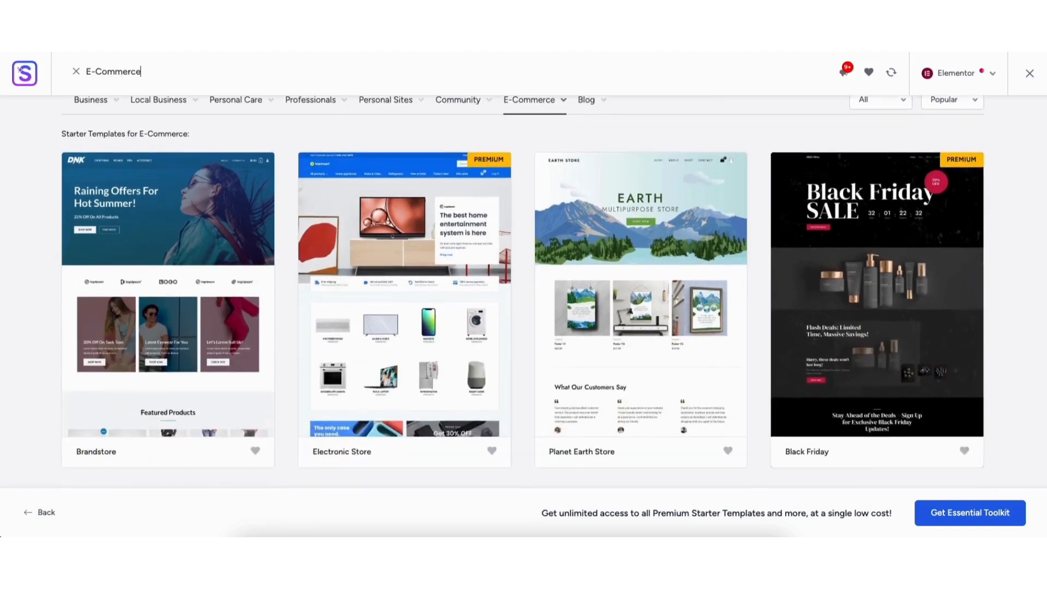
{"action": "scroll", "coordinate": [522, 292], "scroll_direction": "down", "scroll_amount": 10}
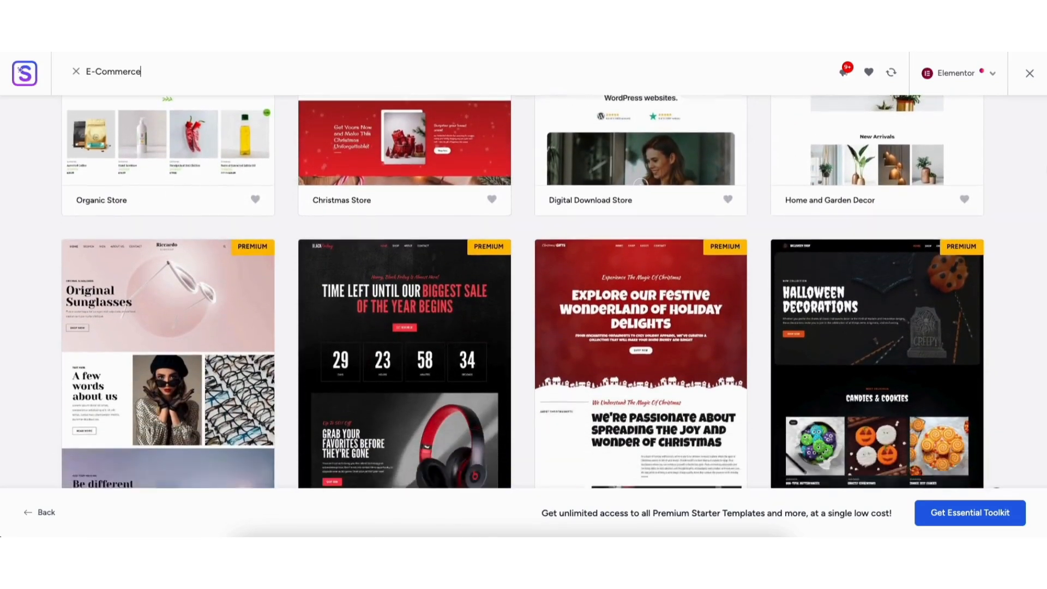
{"action": "scroll", "coordinate": [523, 291], "scroll_direction": "down", "scroll_amount": 12}
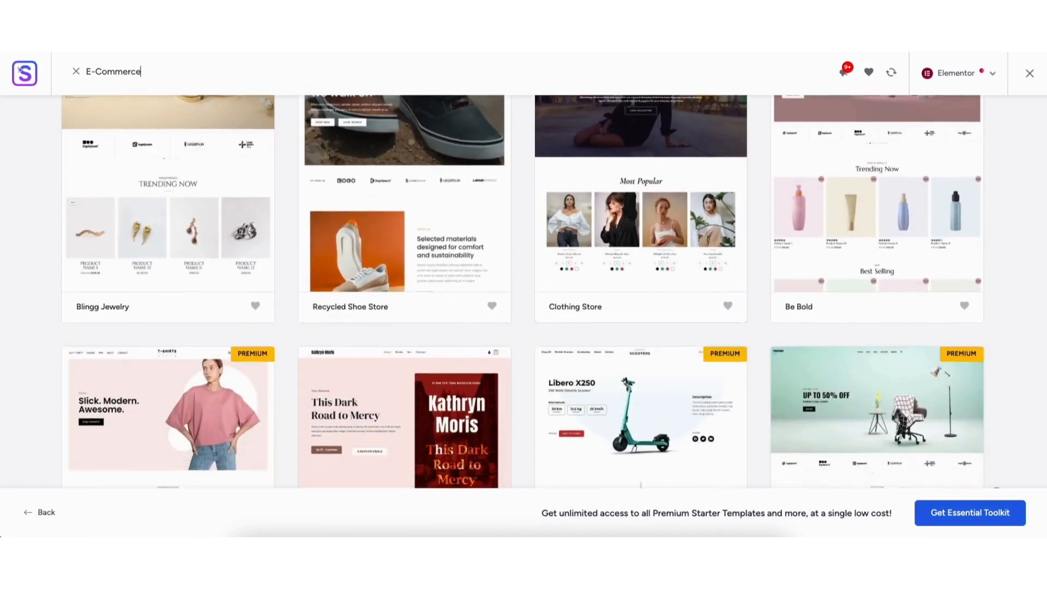
{"action": "scroll", "coordinate": [523, 292], "scroll_direction": "down", "scroll_amount": 10}
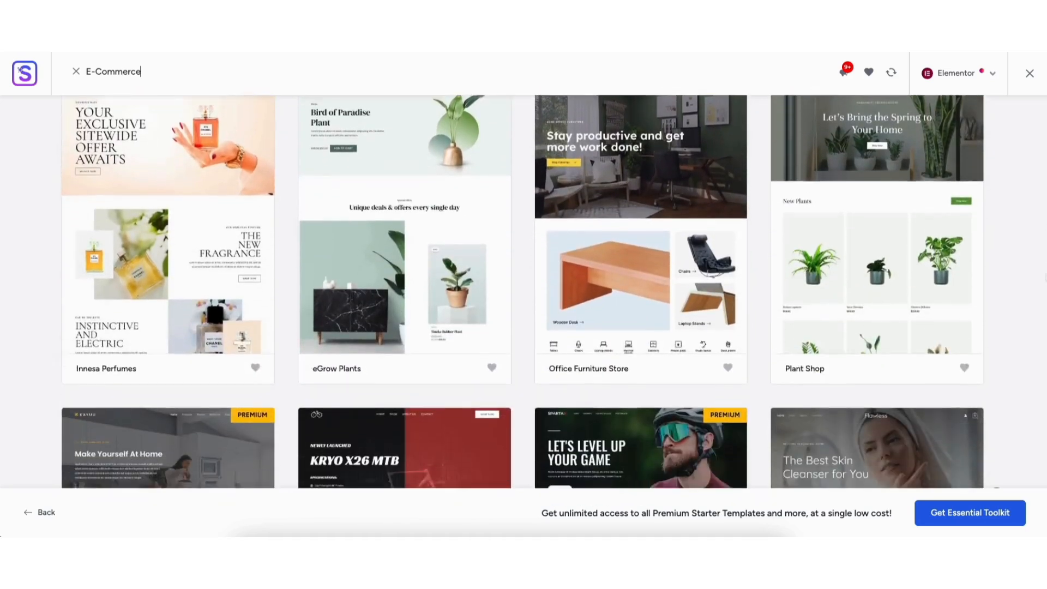
{"action": "scroll", "coordinate": [522, 292], "scroll_direction": "up", "scroll_amount": 20}
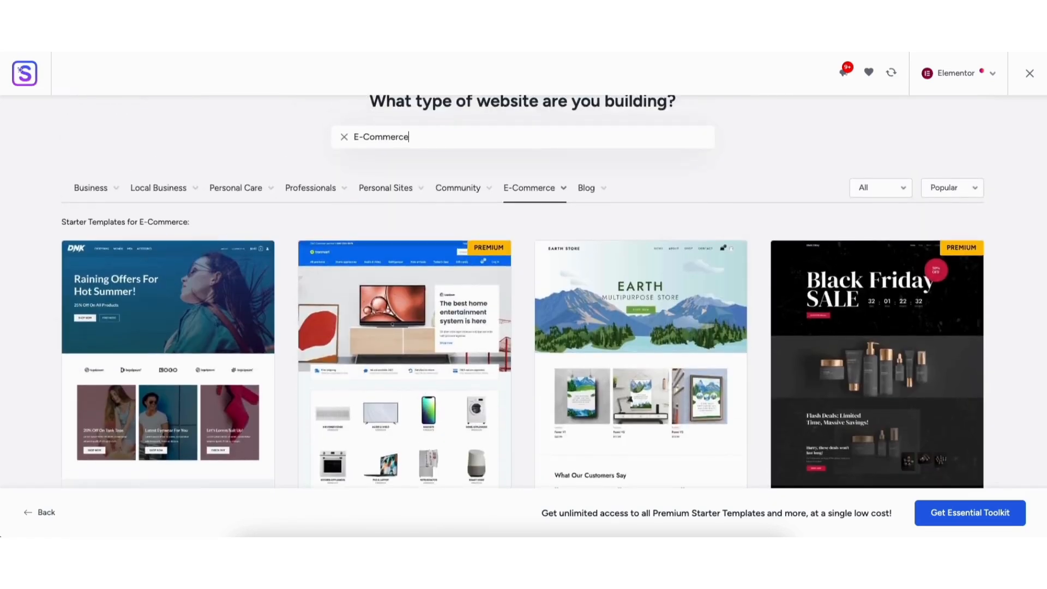
{"action": "left_click_drag", "start_coordinate": [410, 110], "coordinate": [355, 108]}
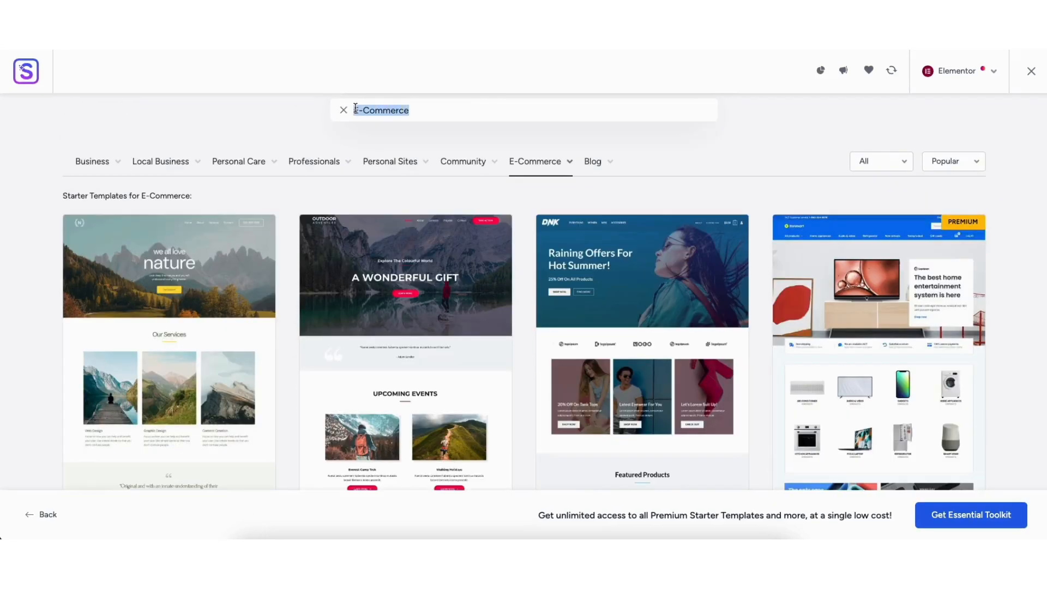
{"action": "key", "text": "BackSpace"}
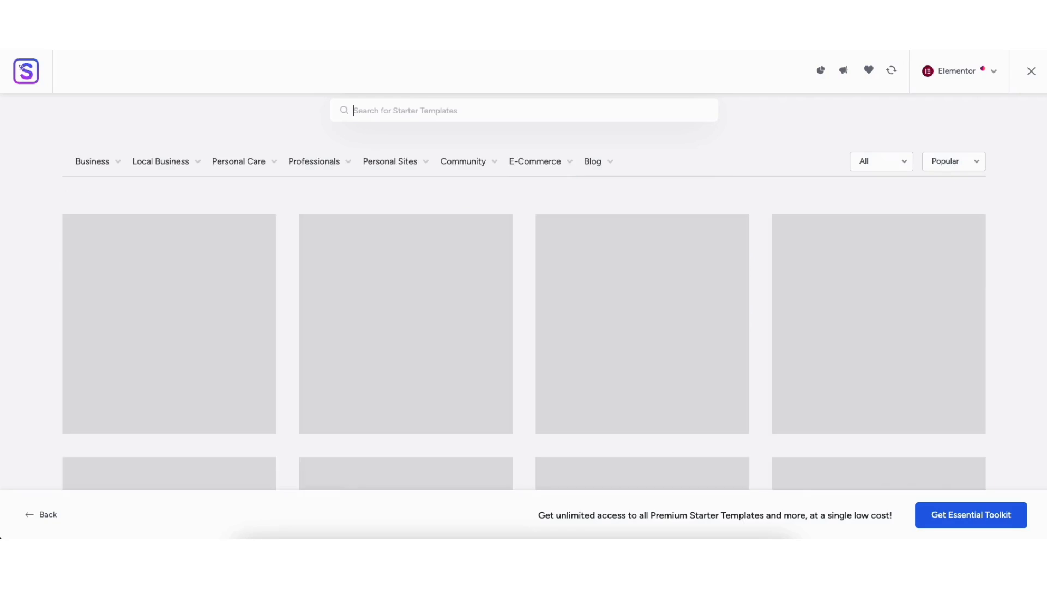
Search the starter templates for "fashion" and select the Fashion Designer template
{"action": "type", "text": "fashion"}
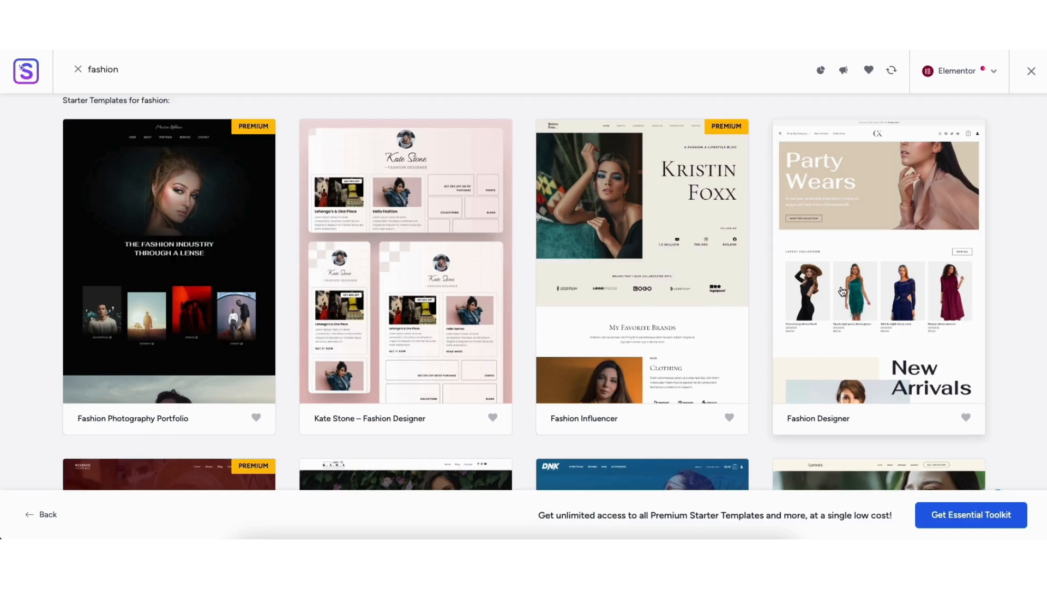
{"action": "left_click", "coordinate": [842, 262]}
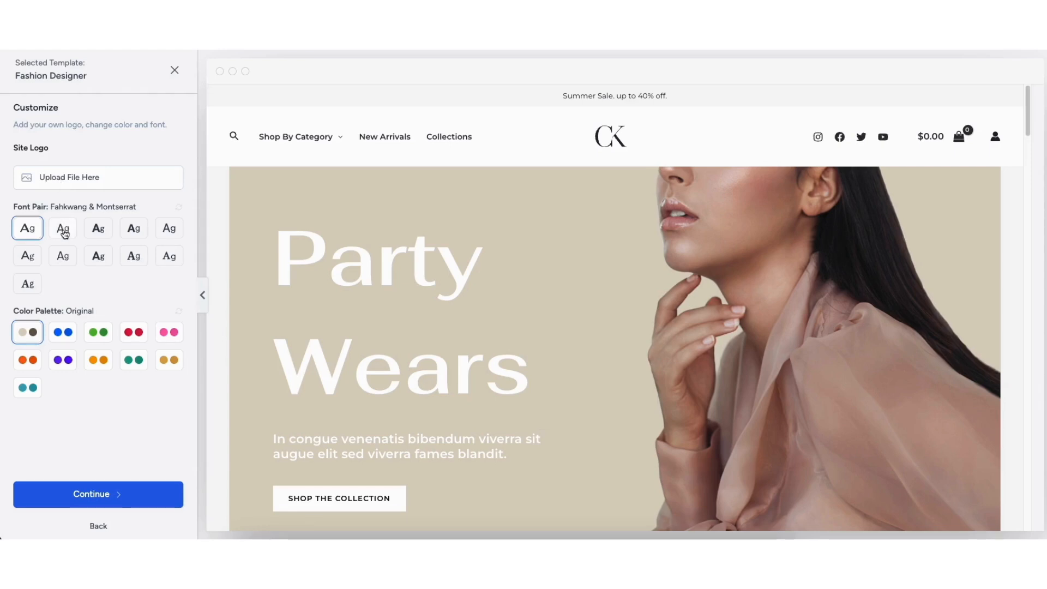
Preview each color palette on the Fashion Designer template, keep the Original palette, and continue to the feature selection
{"action": "left_click", "coordinate": [60, 333]}
{"action": "left_click", "coordinate": [98, 332]}
{"action": "left_click", "coordinate": [134, 332]}
{"action": "left_click", "coordinate": [166, 333]}
{"action": "left_click", "coordinate": [27, 359]}
{"action": "left_click", "coordinate": [63, 360]}
{"action": "left_click", "coordinate": [98, 360]}
{"action": "left_click", "coordinate": [133, 360]}
{"action": "left_click", "coordinate": [169, 360]}
{"action": "left_click", "coordinate": [27, 387]}
{"action": "left_click", "coordinate": [28, 332]}
{"action": "left_click", "coordinate": [66, 496]}
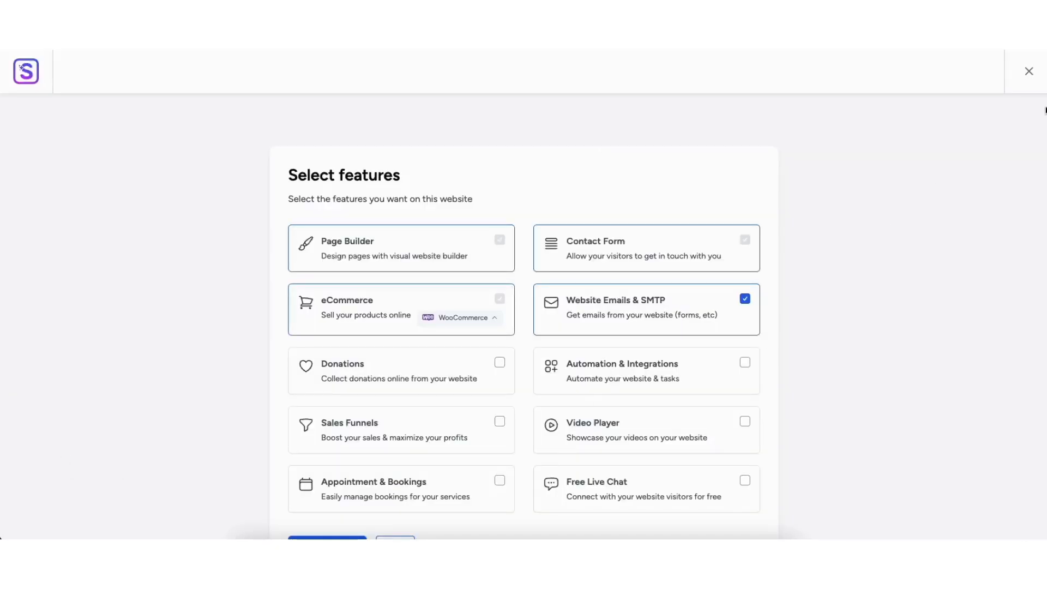
Keep the preselected website features with WooCommerce as the eCommerce platform, and continue to the final import form
{"action": "scroll", "coordinate": [787, 297], "scroll_direction": "down", "scroll_amount": 1}
{"action": "left_click", "coordinate": [747, 300]}
{"action": "left_click", "coordinate": [746, 300]}
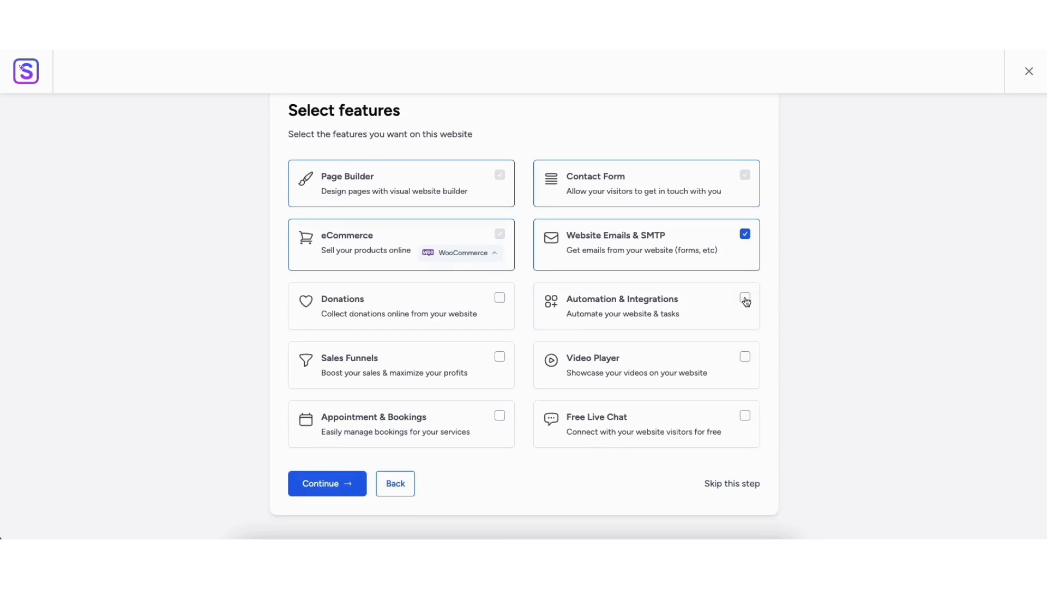
{"action": "left_click", "coordinate": [486, 255]}
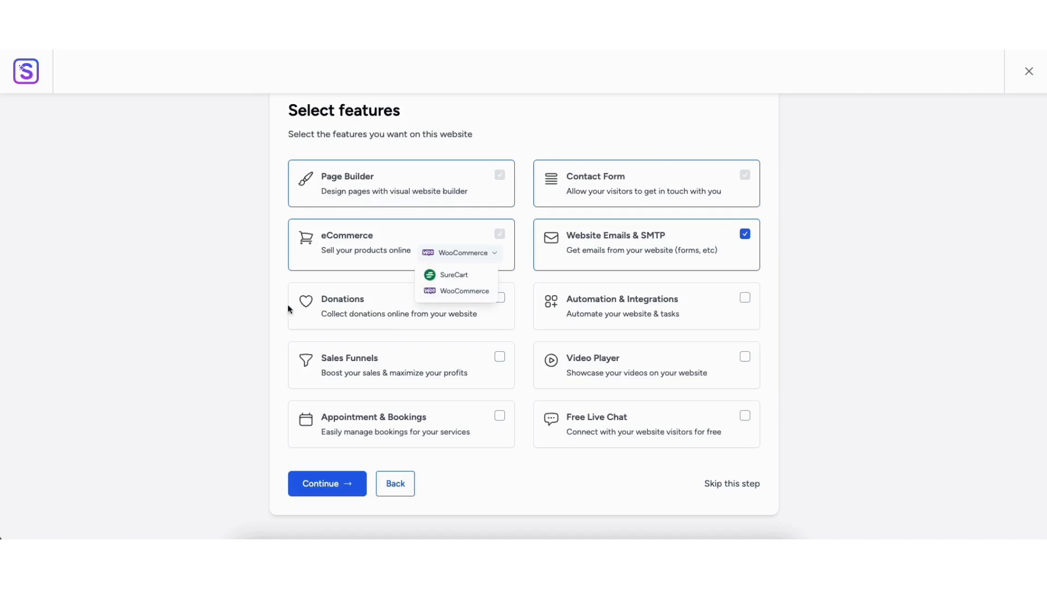
{"action": "left_click", "coordinate": [231, 309]}
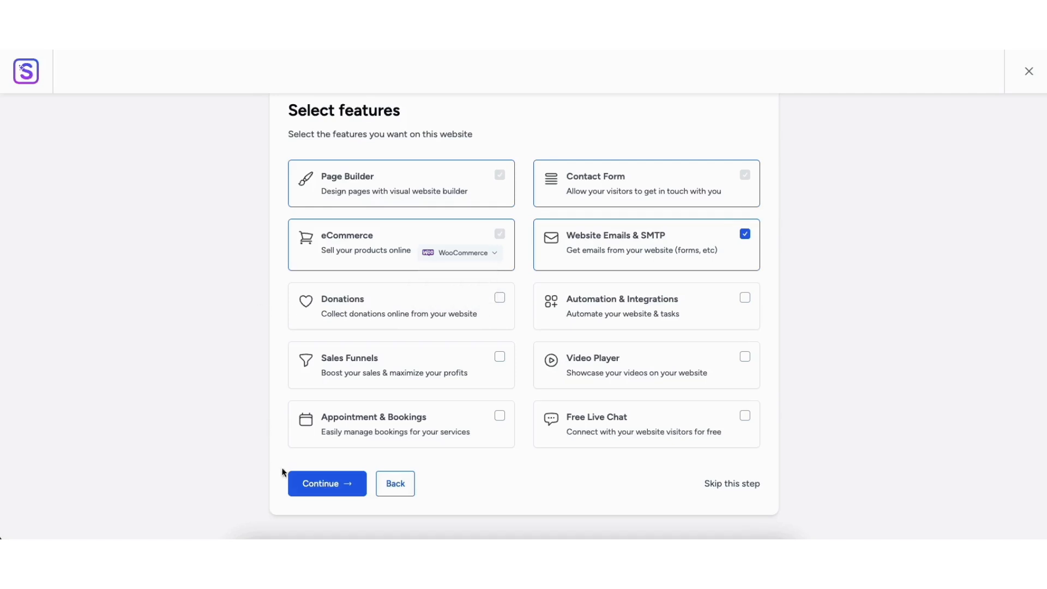
{"action": "left_click", "coordinate": [320, 486]}
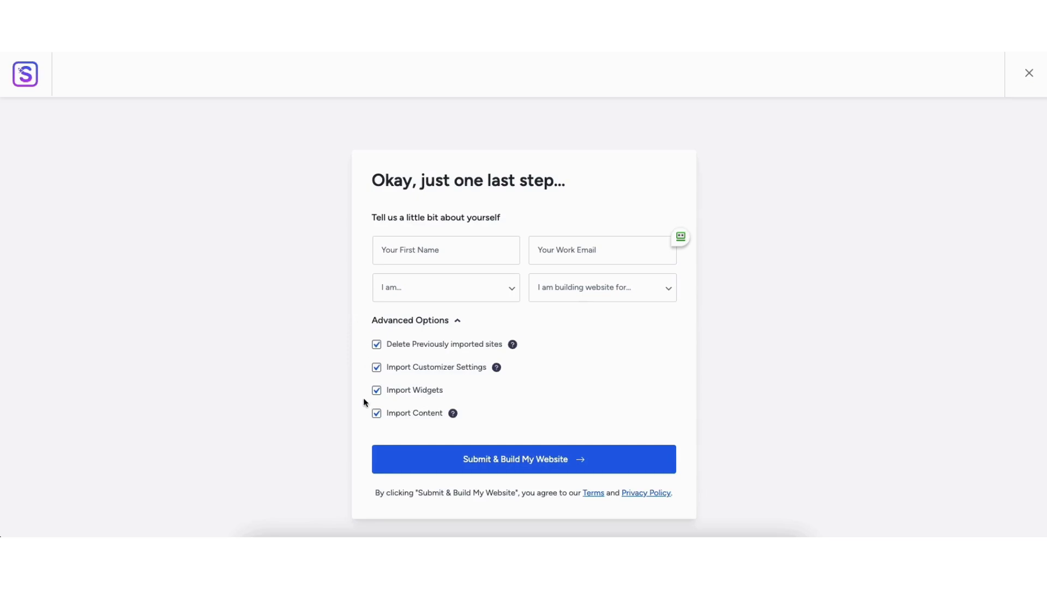
Submit the import form with all advanced options enabled to build the website, and view the finished site
{"action": "left_click", "coordinate": [513, 459]}
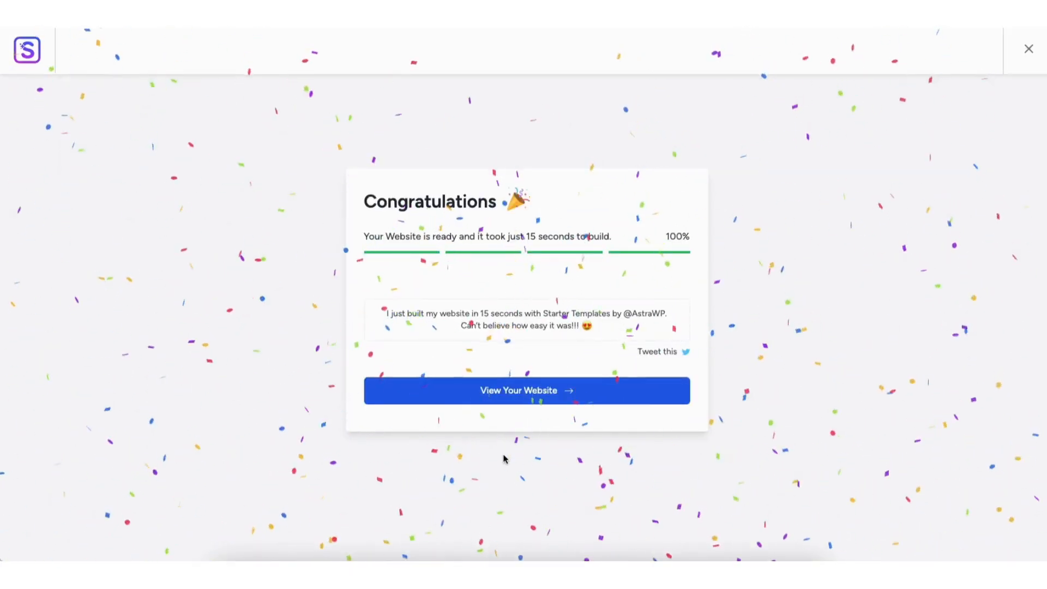
{"action": "left_click", "coordinate": [506, 402]}
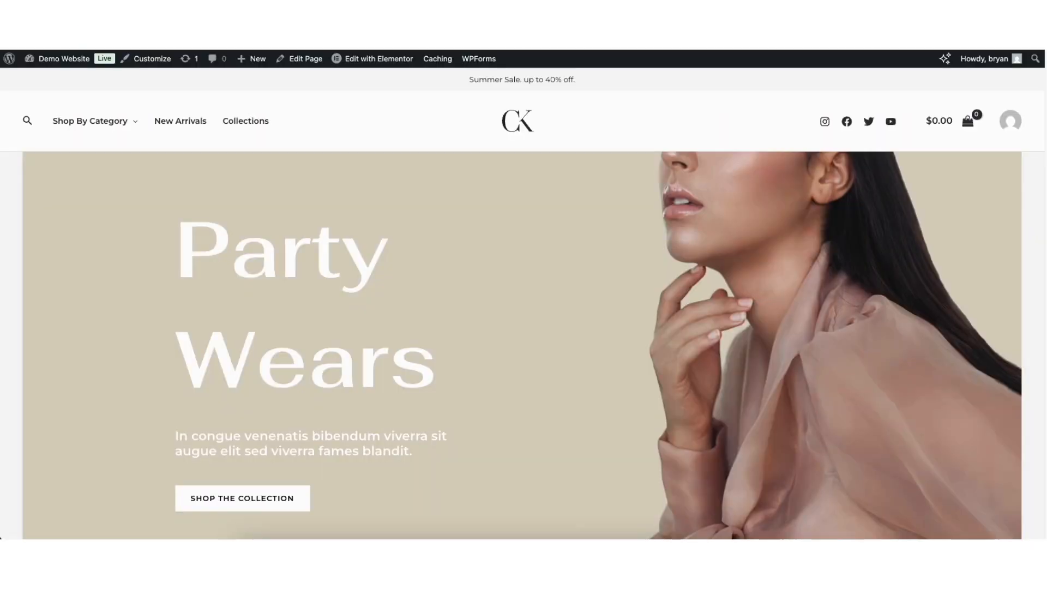
Look over the store's homepage down to its footer, and open the page for editing with Elementor
{"action": "scroll", "coordinate": [521, 303], "scroll_direction": "down", "scroll_amount": 10}
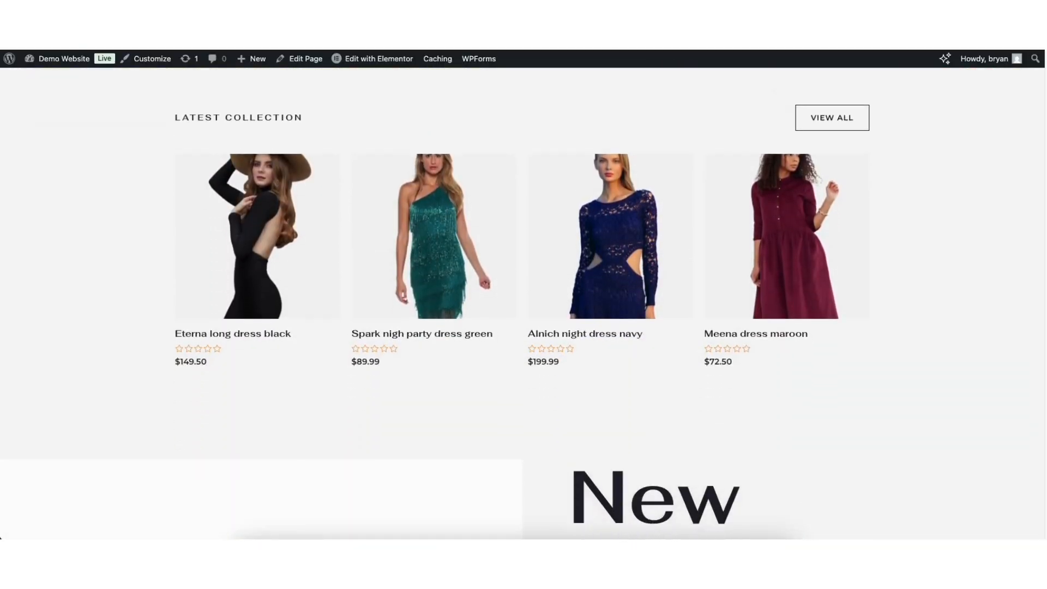
{"action": "scroll", "coordinate": [523, 303], "scroll_direction": "down", "scroll_amount": 12}
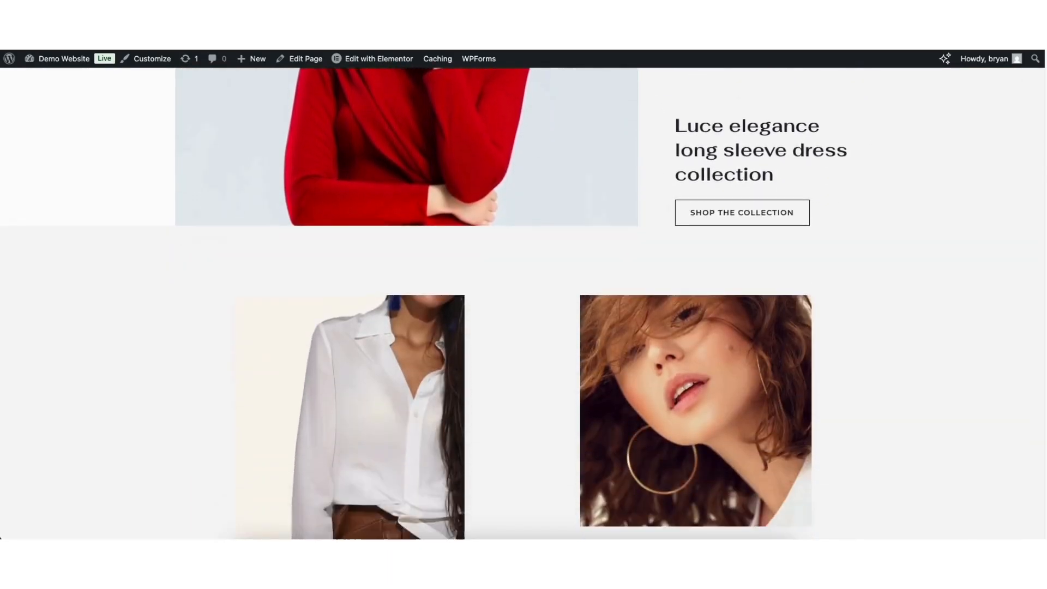
{"action": "scroll", "coordinate": [494, 303], "scroll_direction": "down", "scroll_amount": 12}
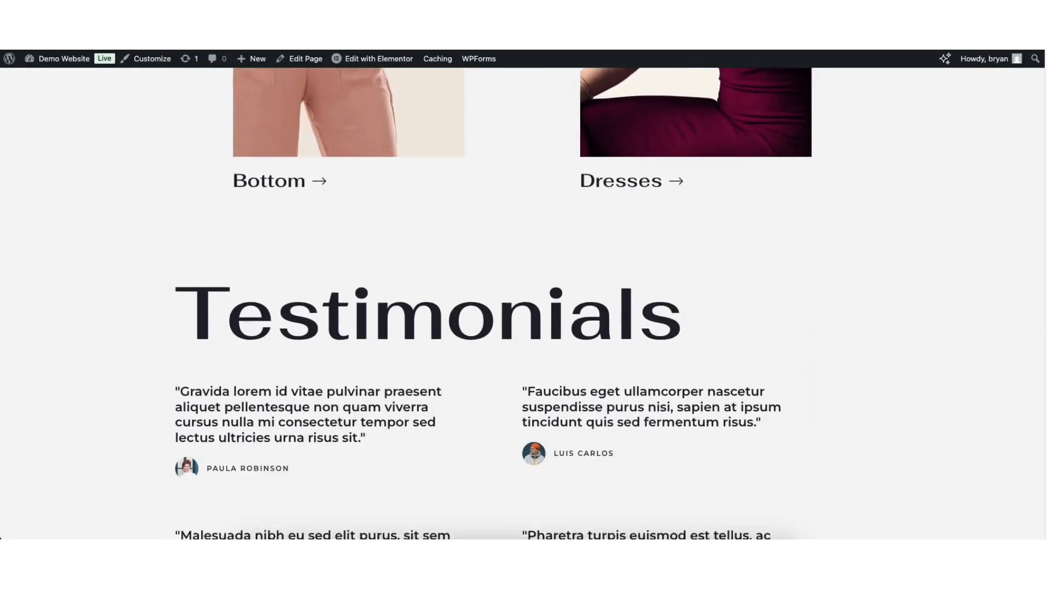
{"action": "scroll", "coordinate": [1042, 431], "scroll_direction": "down", "scroll_amount": 12}
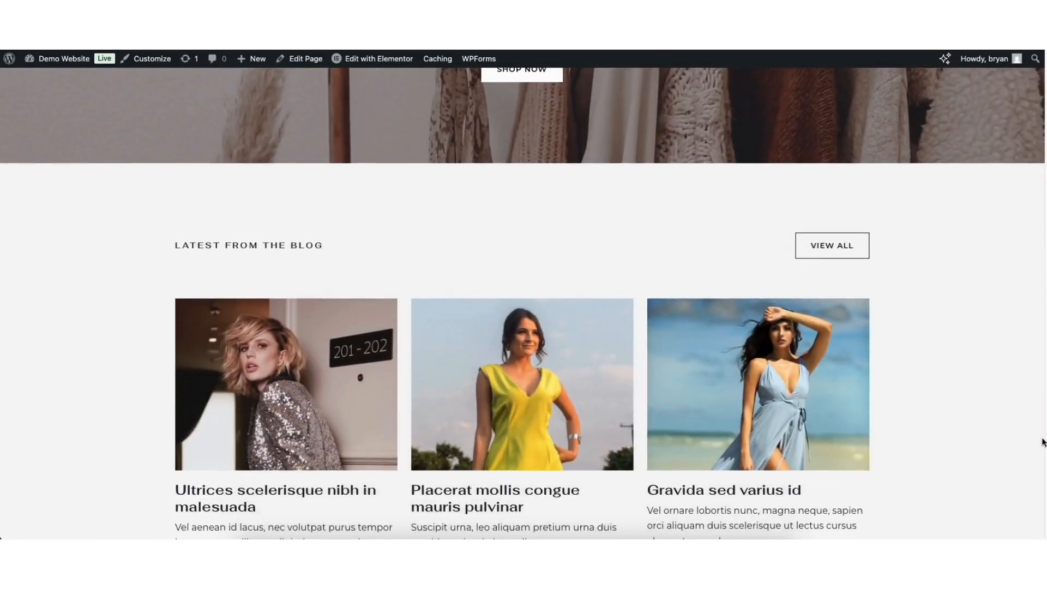
{"action": "scroll", "coordinate": [1043, 442], "scroll_direction": "down", "scroll_amount": 8}
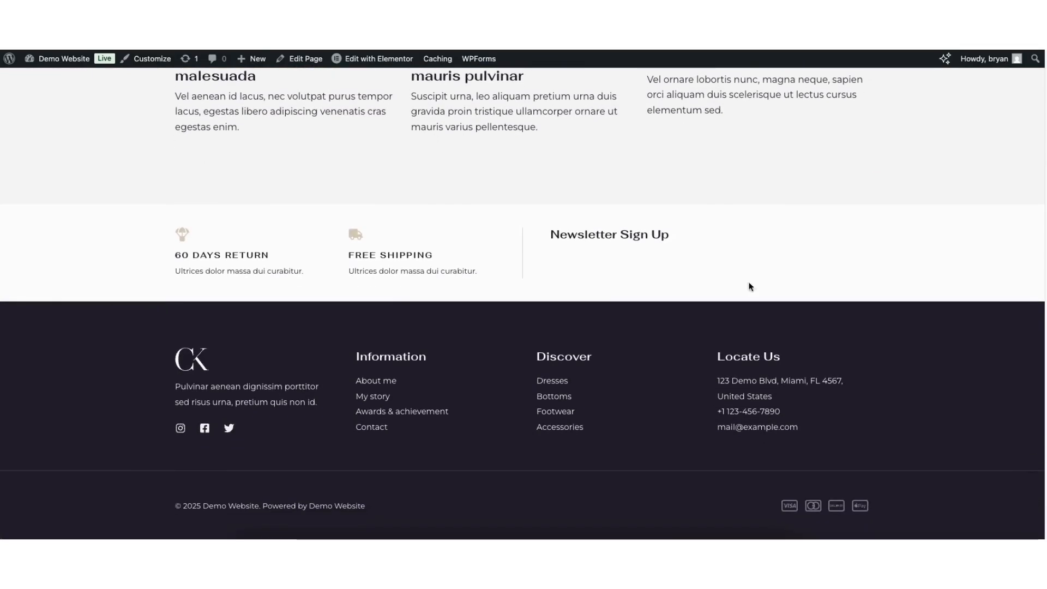
{"action": "mouse_move", "coordinate": [365, 64]}
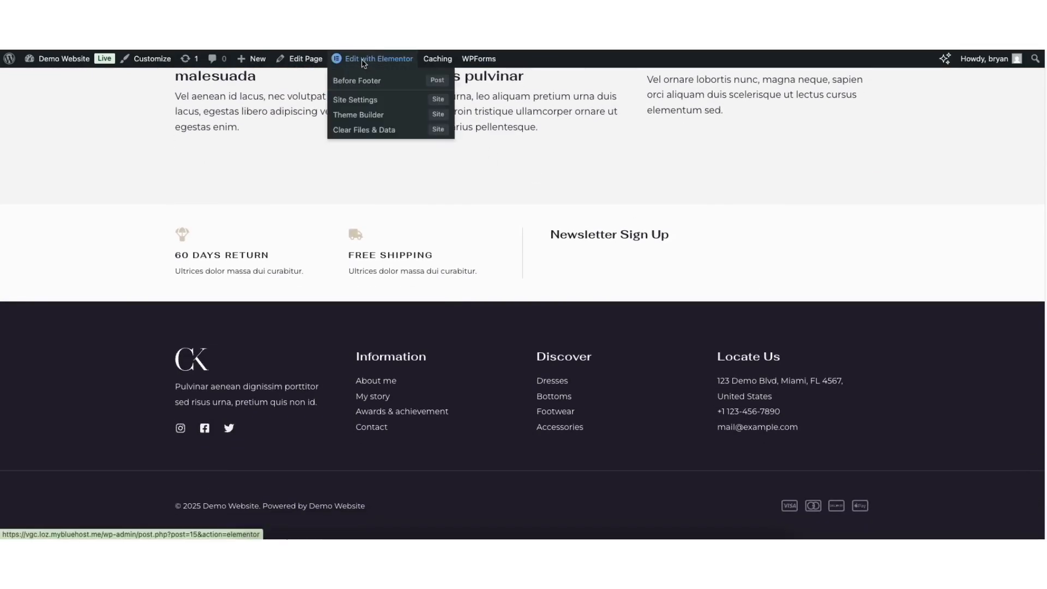
{"action": "left_click", "coordinate": [363, 64]}
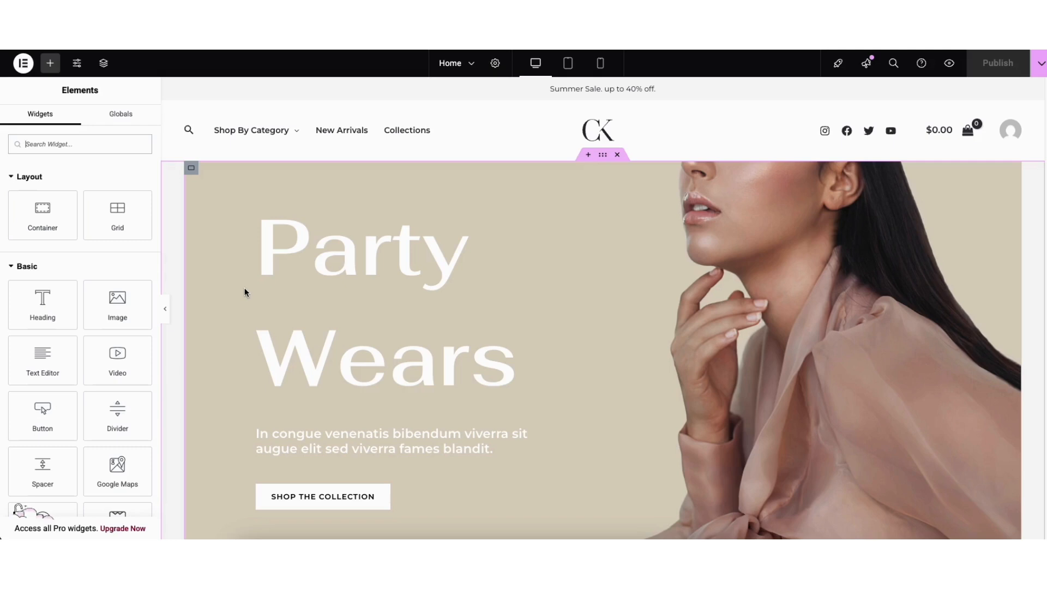
Replace the hero heading "Party Wears" with "Online Store"
{"action": "left_click", "coordinate": [268, 255]}
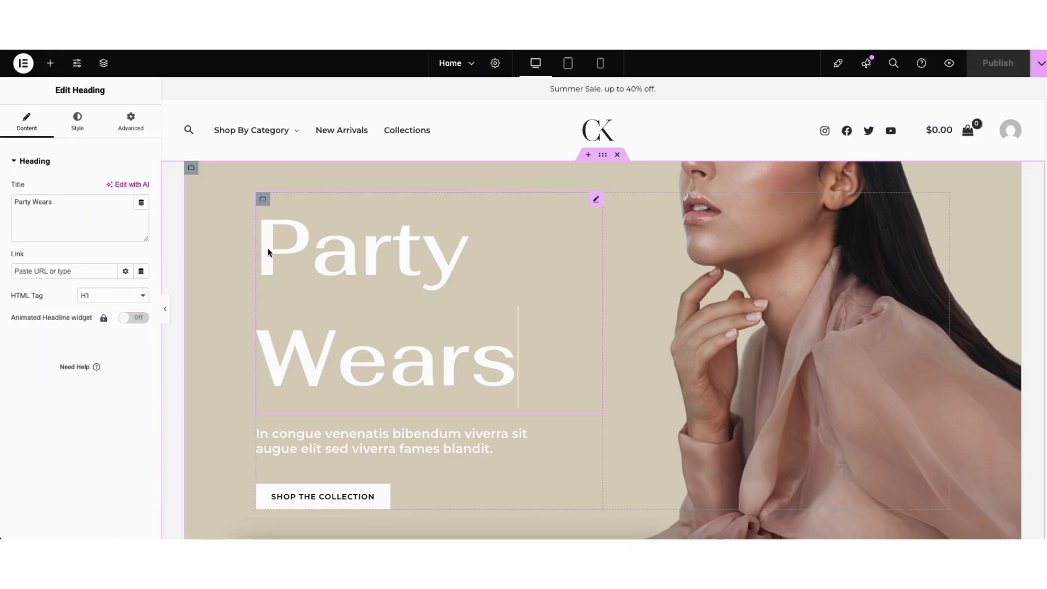
{"action": "left_click_drag", "start_coordinate": [268, 247], "coordinate": [516, 376]}
{"action": "left_click", "coordinate": [272, 242]}
{"action": "left_click_drag", "start_coordinate": [267, 235], "coordinate": [463, 265]}
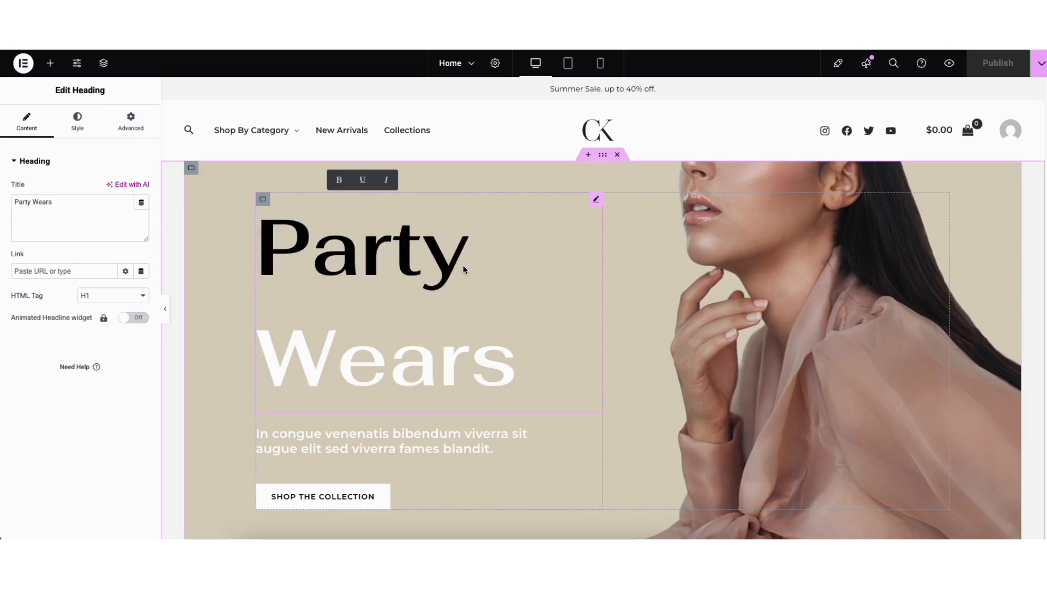
{"action": "type", "text": "Online"}
{"action": "left_click_drag", "start_coordinate": [257, 357], "coordinate": [503, 380]}
{"action": "type", "text": "Stor"}
{"action": "type", "text": "e"}
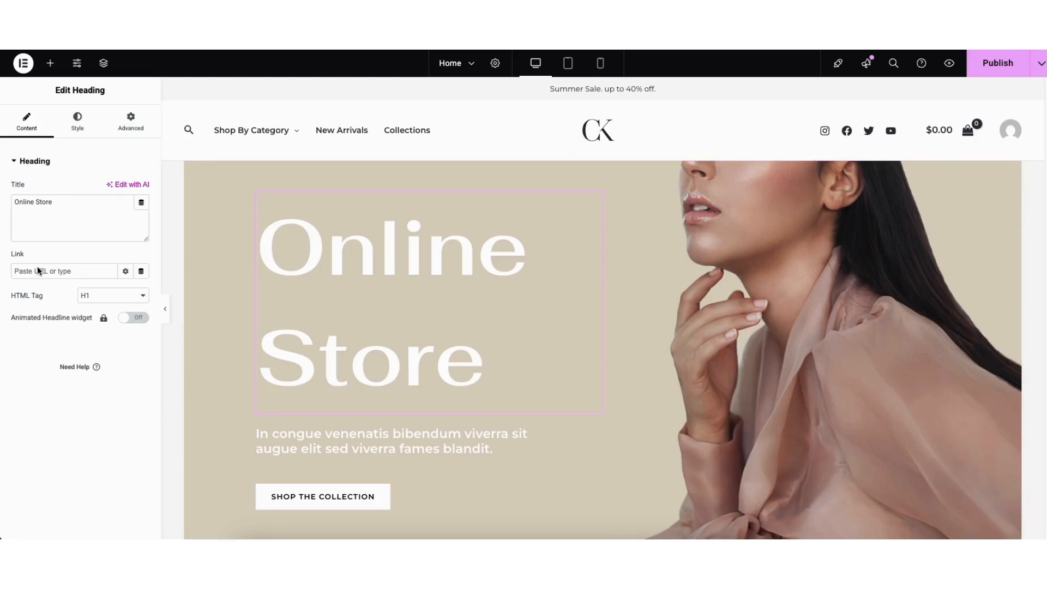
Examine the hero heading's HTML tag choices, style settings and typography font families, keeping the H1 tag
{"action": "left_click", "coordinate": [91, 297]}
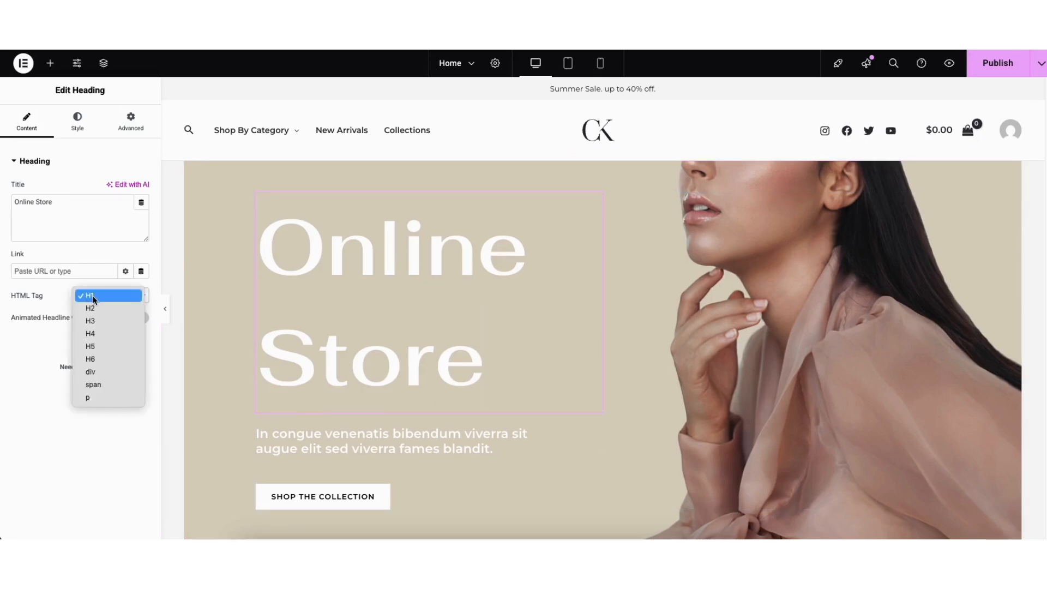
{"action": "left_click", "coordinate": [93, 295]}
{"action": "left_click", "coordinate": [77, 120]}
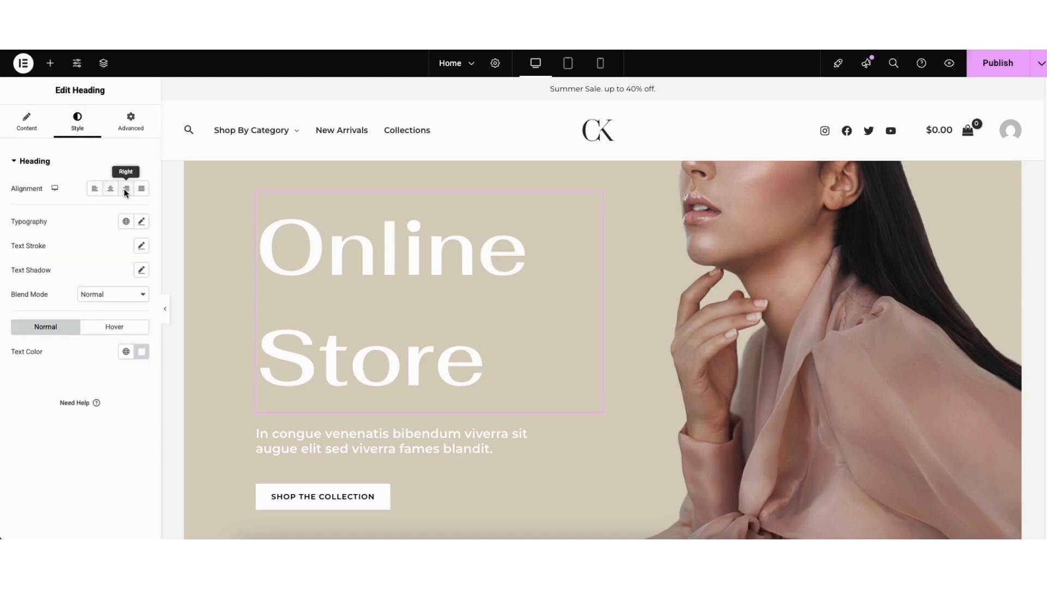
{"action": "left_click", "coordinate": [142, 223]}
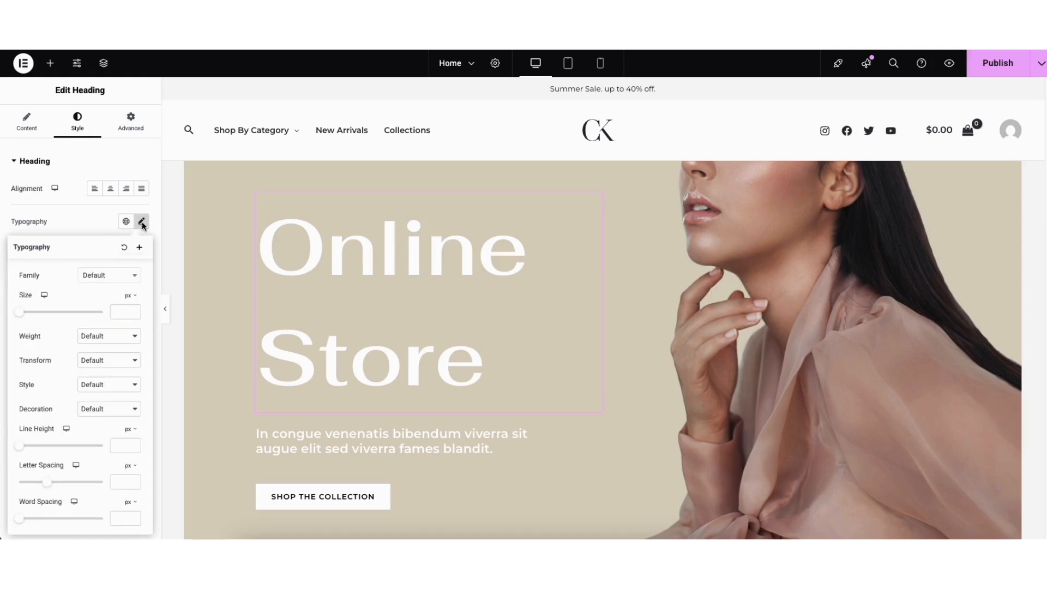
{"action": "left_click", "coordinate": [132, 275]}
{"action": "left_click_drag", "start_coordinate": [136, 304], "coordinate": [137, 323]}
{"action": "left_click", "coordinate": [64, 288]}
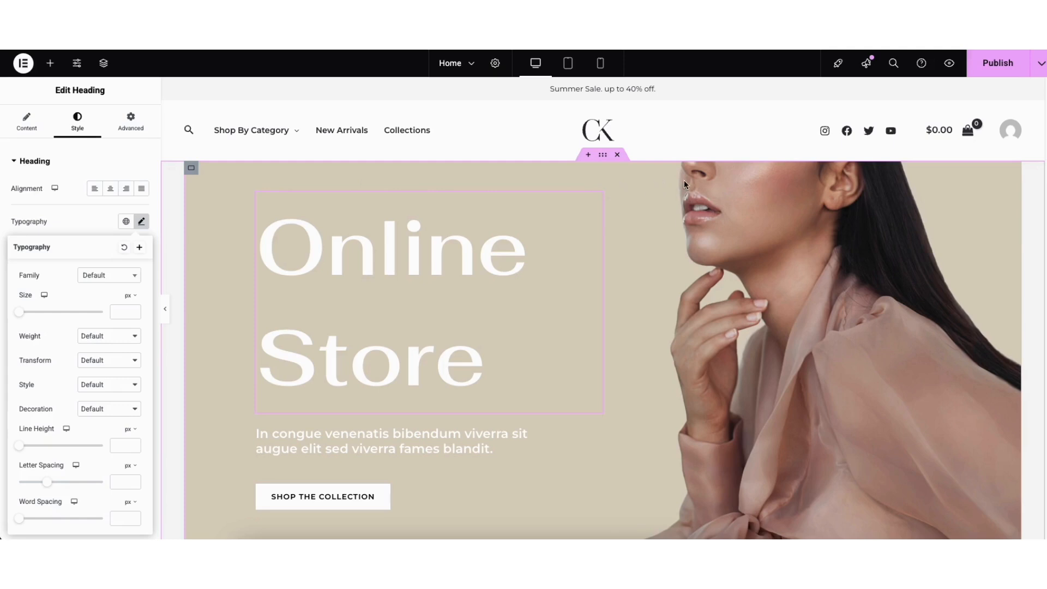
Open the hero container's background settings and keep fashion-designer-template-hero-img-bg.jpg from the media library as its image
{"action": "right_click", "coordinate": [274, 174]}
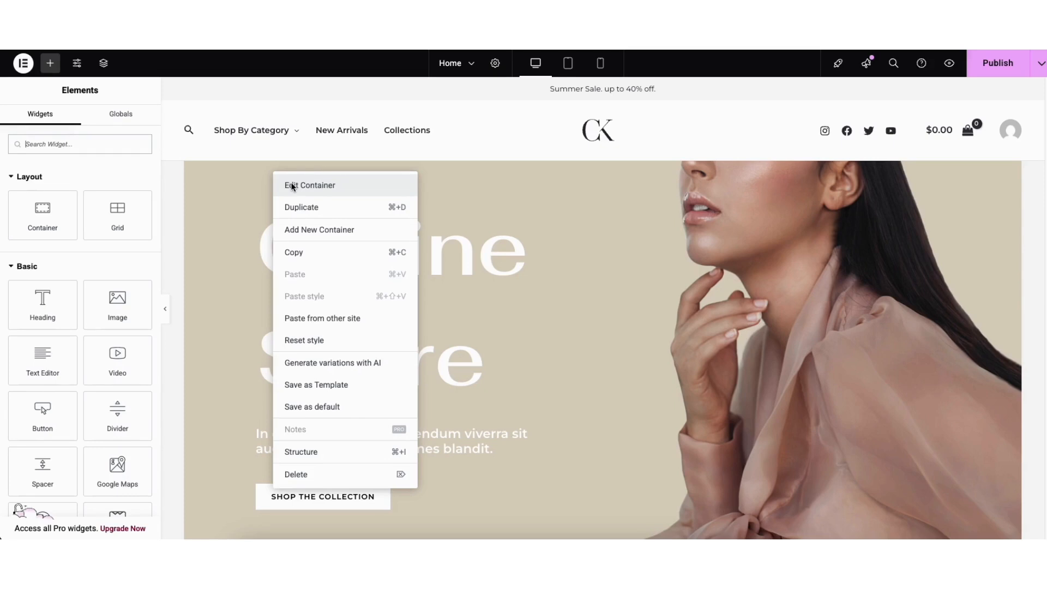
{"action": "left_click", "coordinate": [291, 186]}
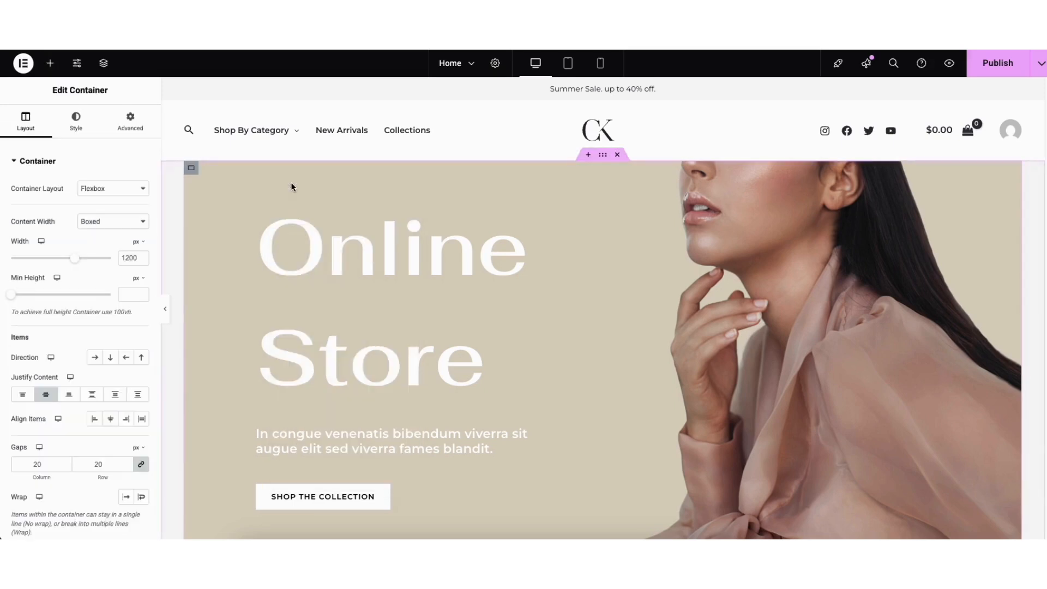
{"action": "left_click", "coordinate": [77, 122]}
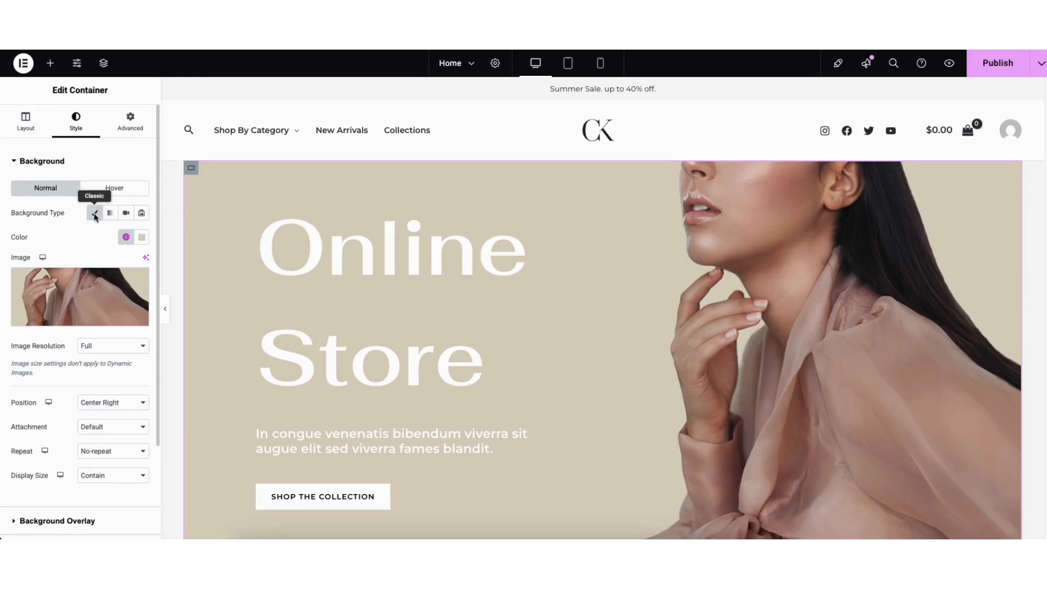
{"action": "mouse_move", "coordinate": [80, 279]}
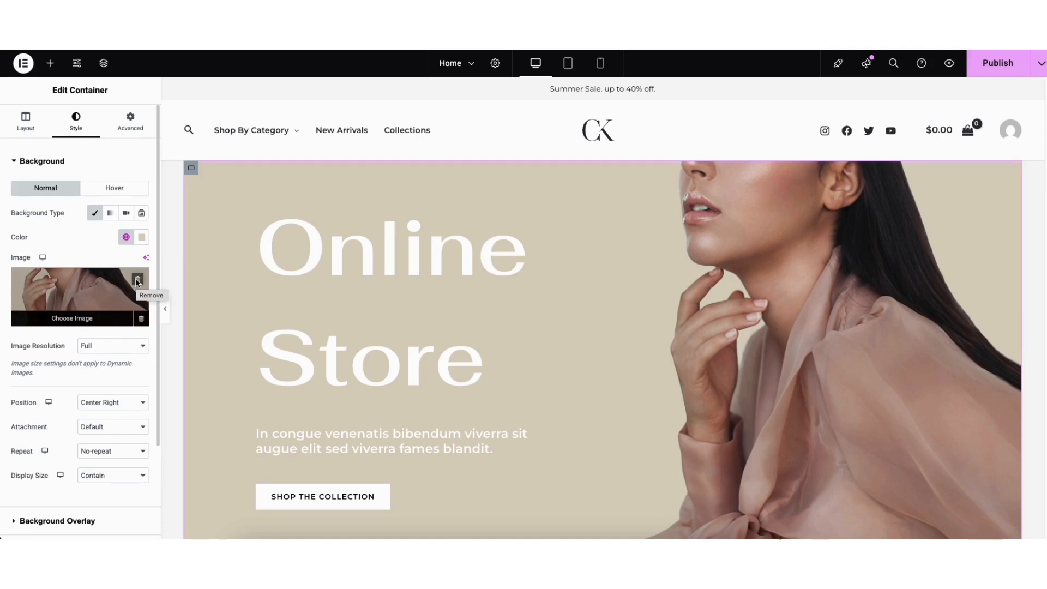
{"action": "left_click", "coordinate": [72, 318]}
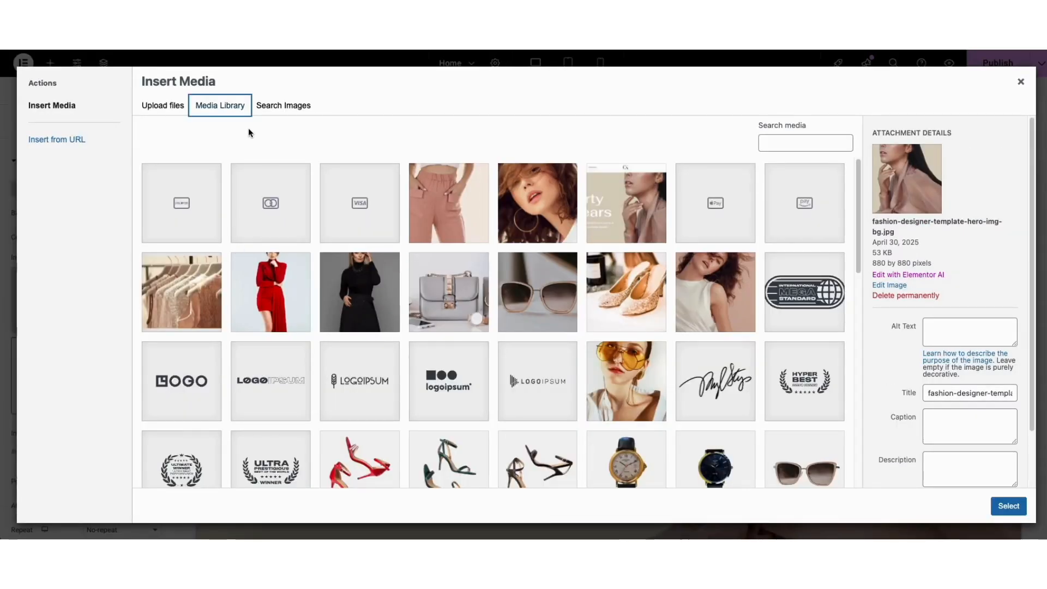
{"action": "left_click", "coordinate": [166, 107]}
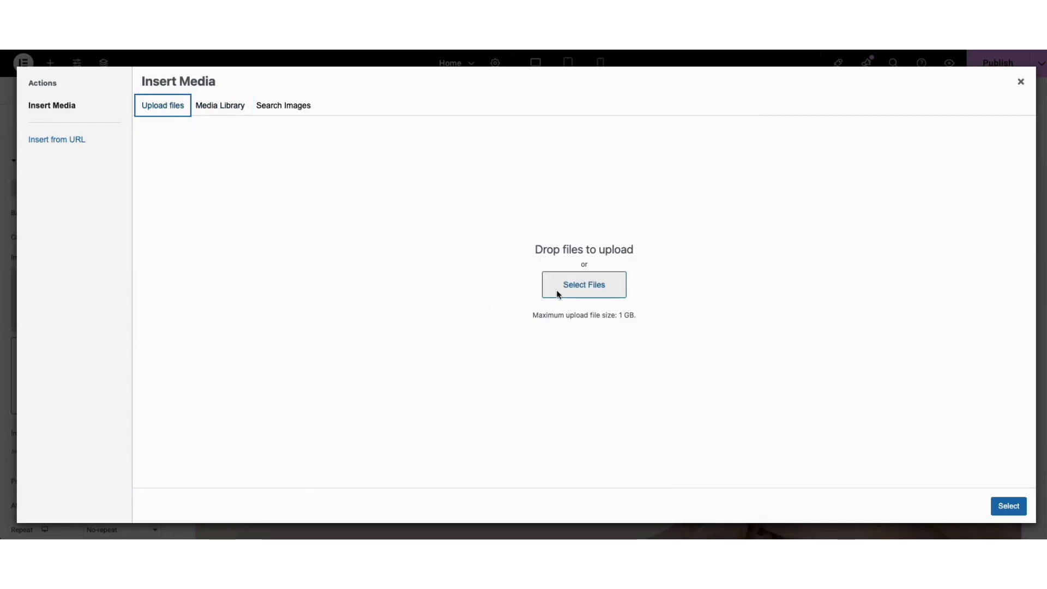
{"action": "left_click", "coordinate": [211, 108]}
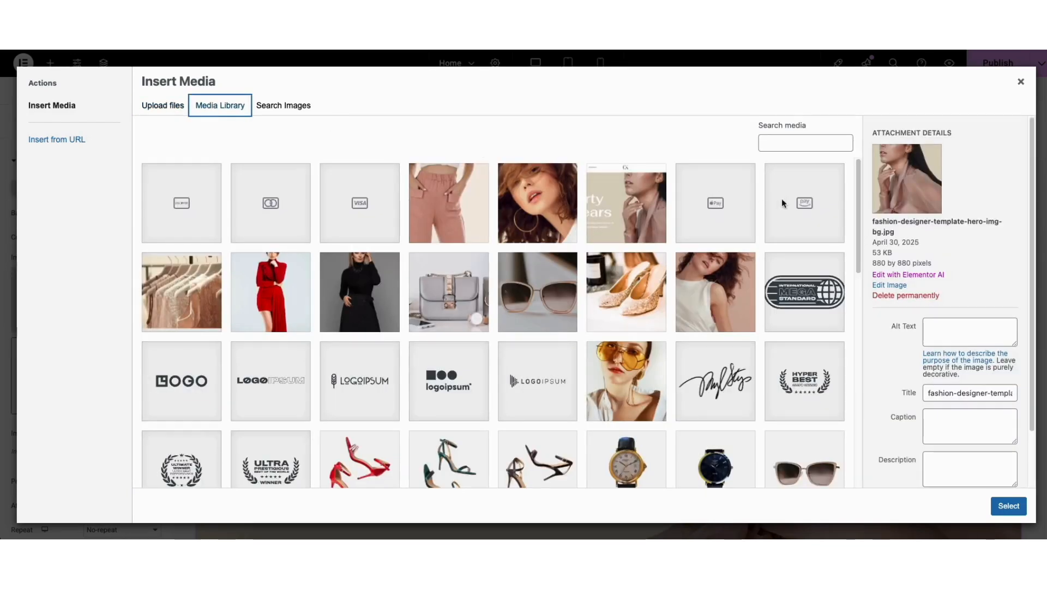
{"action": "left_click_drag", "start_coordinate": [857, 174], "coordinate": [848, 404]}
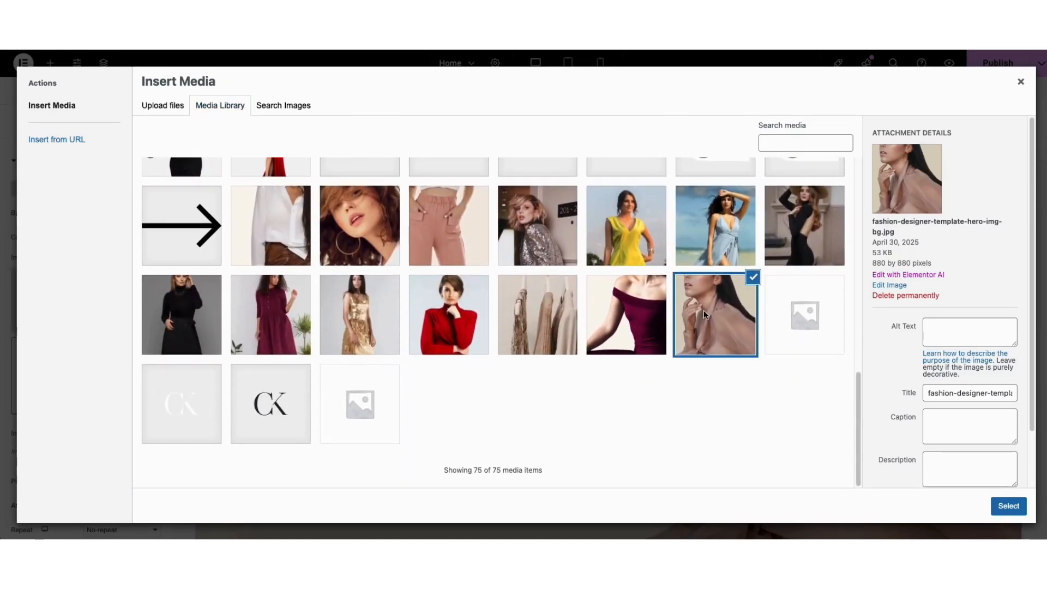
{"action": "left_click", "coordinate": [1004, 506]}
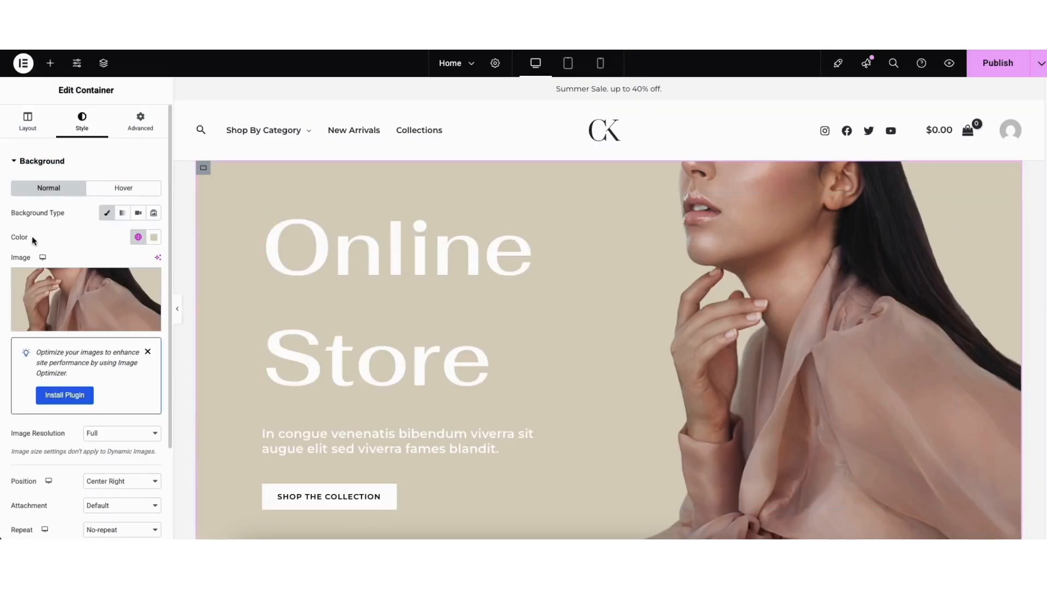
Try a more saturated shade for the hero container's background color, and close the color picker
{"action": "left_click", "coordinate": [154, 237]}
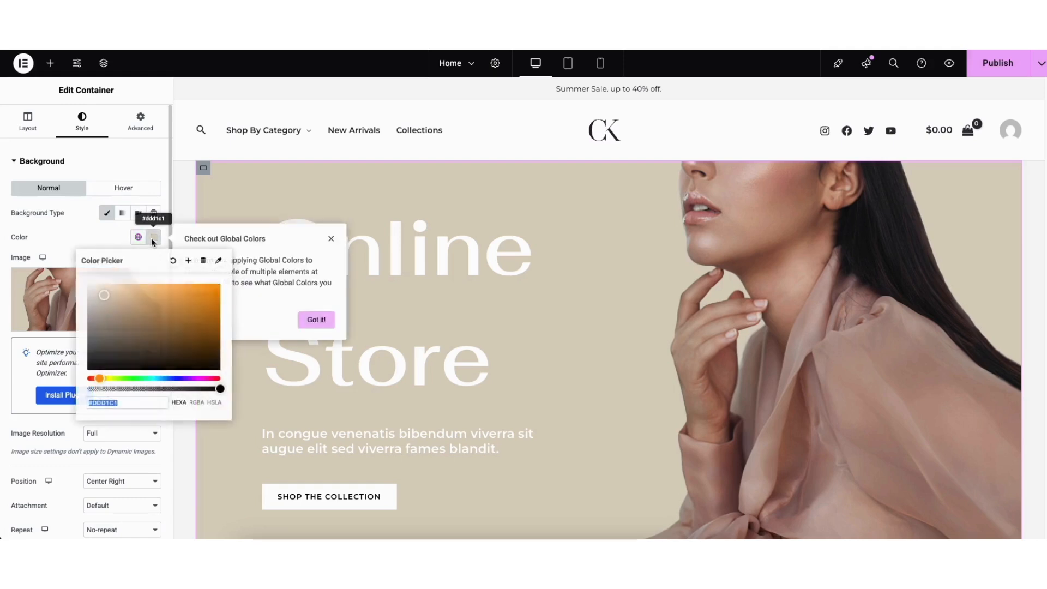
{"action": "left_click_drag", "start_coordinate": [102, 297], "coordinate": [148, 294]}
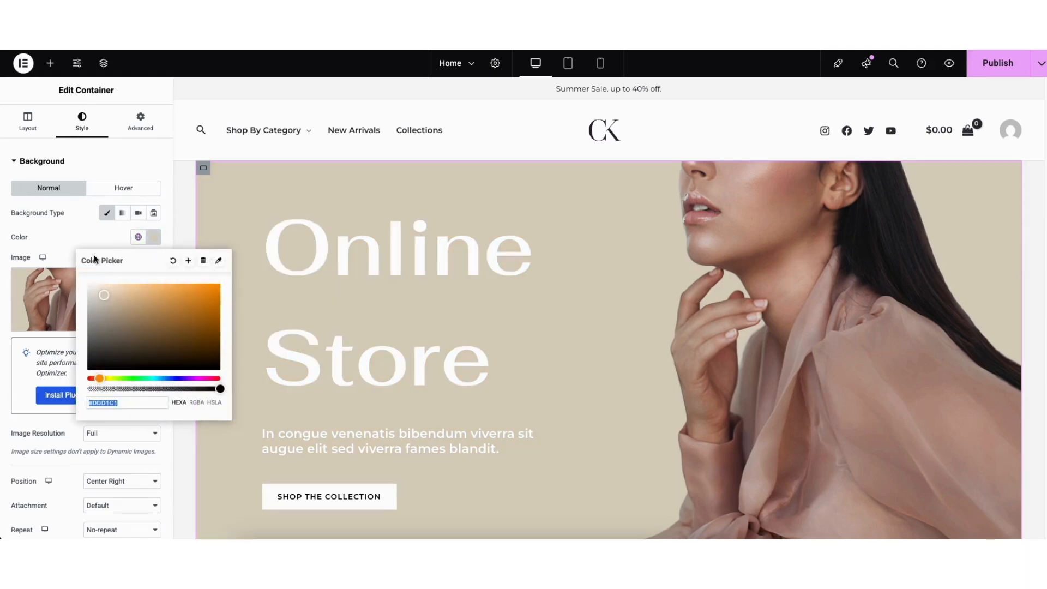
{"action": "left_click", "coordinate": [90, 241]}
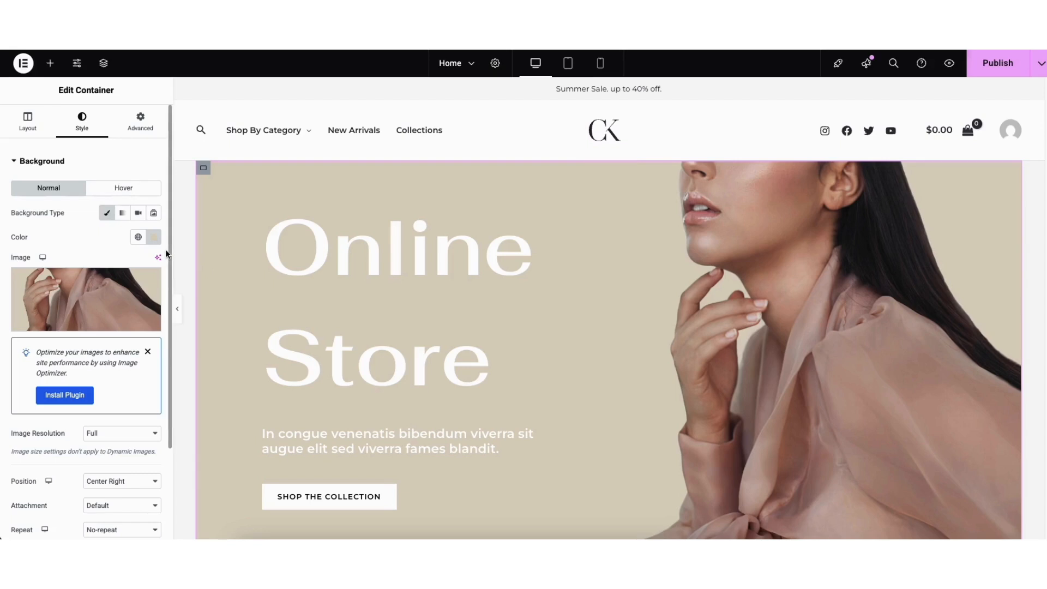
Examine the hero "Shop The Collection" button's text, link options, icon library and hover style settings
{"action": "left_click", "coordinate": [277, 497]}
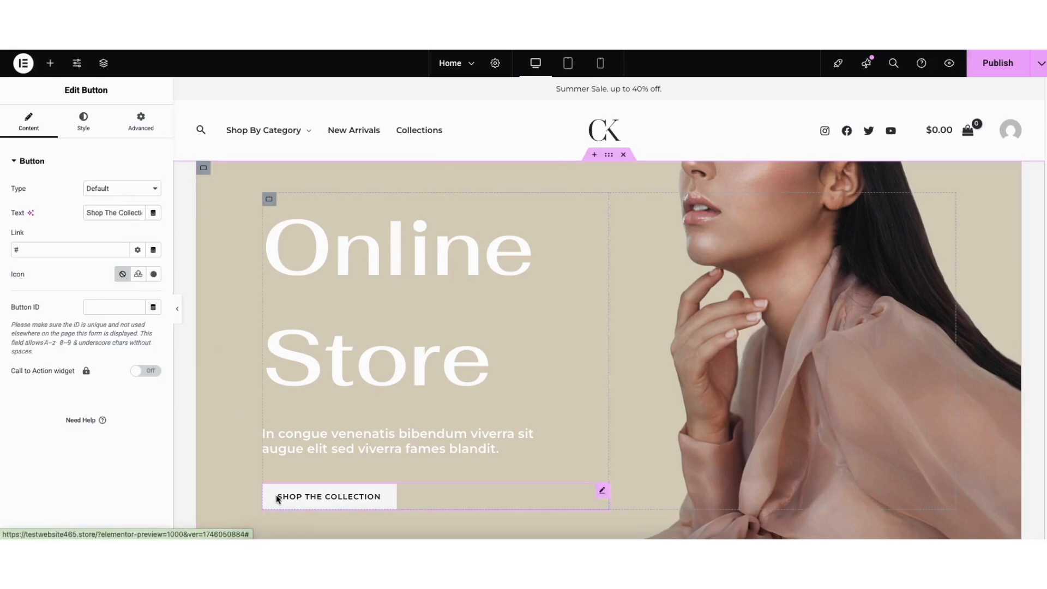
{"action": "left_click_drag", "start_coordinate": [87, 214], "coordinate": [153, 215]}
{"action": "left_click", "coordinate": [89, 226]}
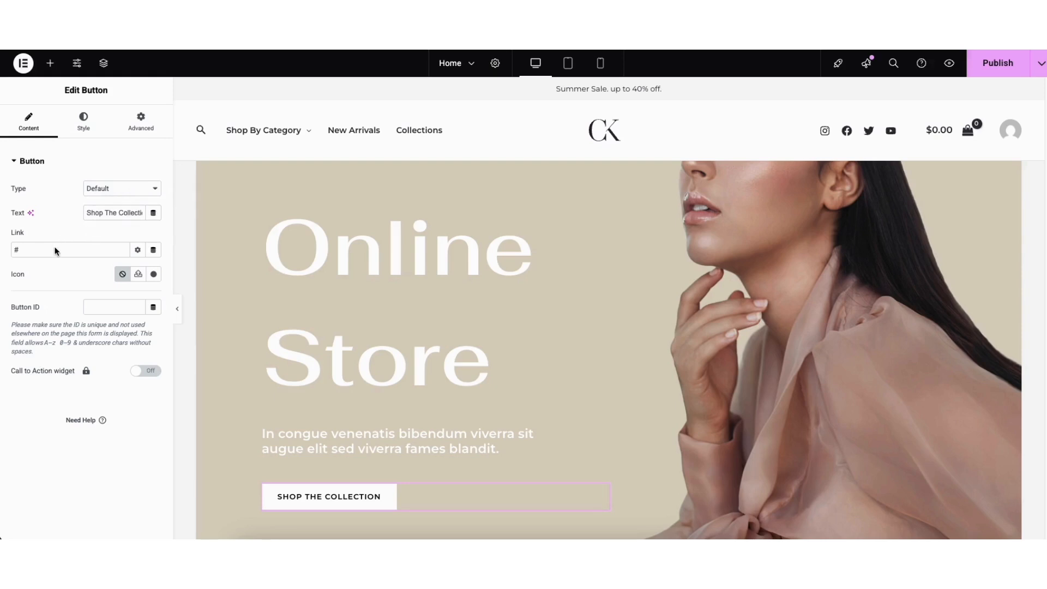
{"action": "left_click", "coordinate": [138, 250]}
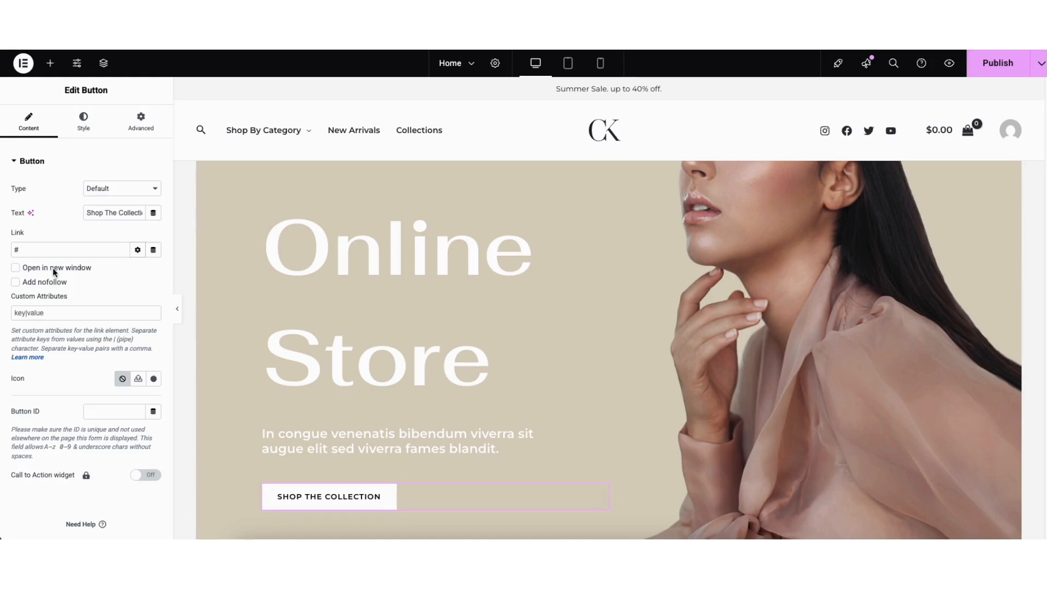
{"action": "left_click", "coordinate": [137, 250]}
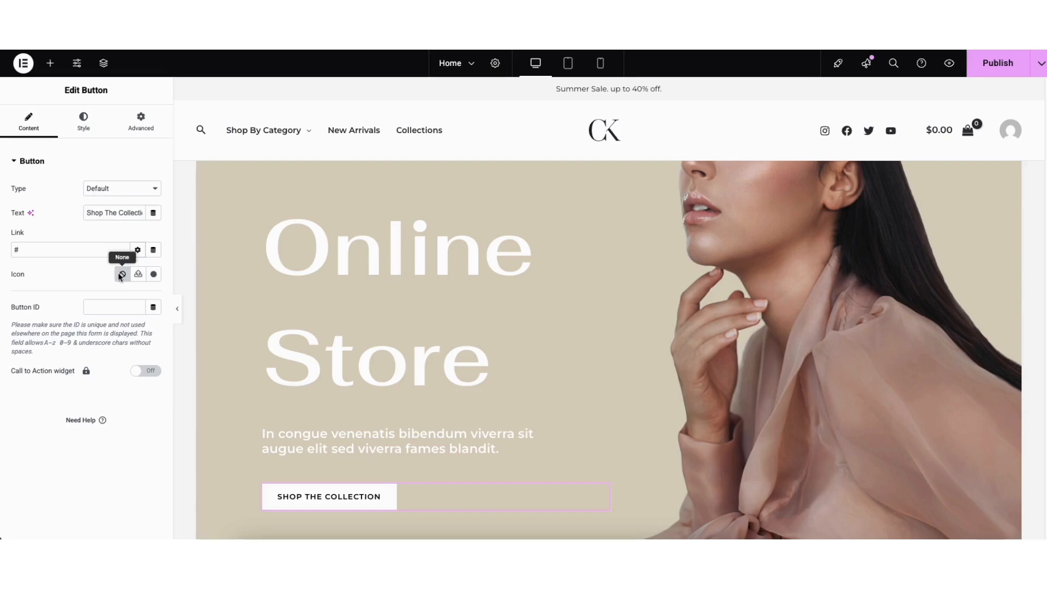
{"action": "left_click", "coordinate": [154, 274]}
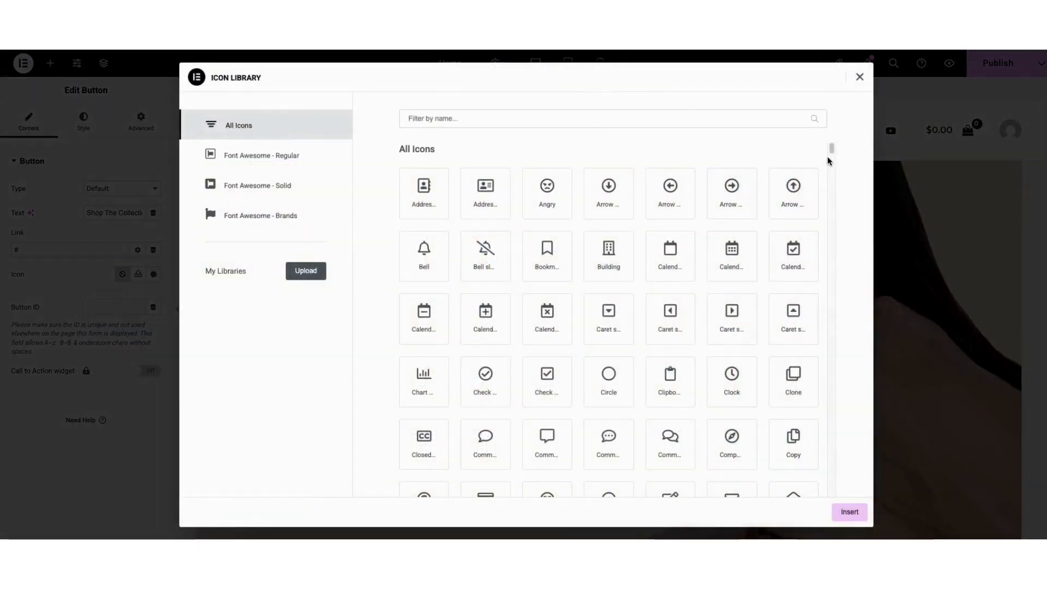
{"action": "left_click_drag", "start_coordinate": [830, 148], "coordinate": [832, 169]}
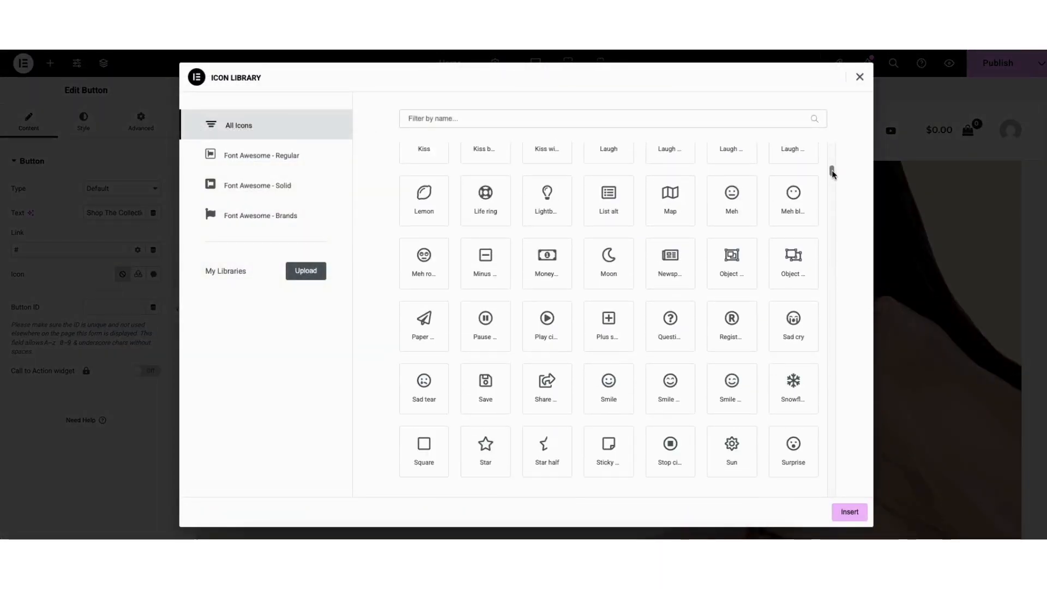
{"action": "left_click", "coordinate": [858, 77]}
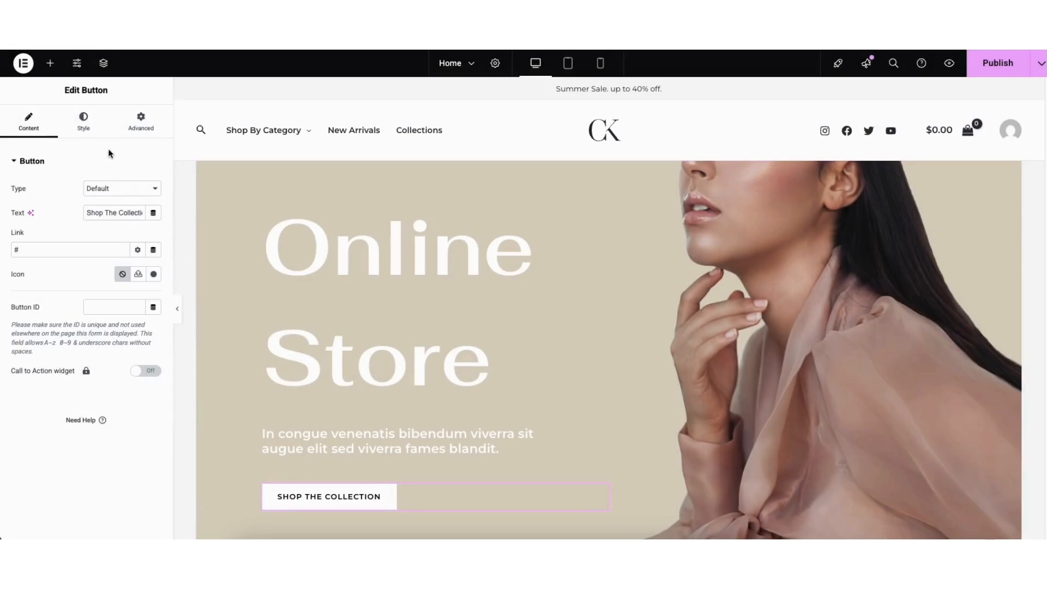
{"action": "left_click", "coordinate": [83, 123]}
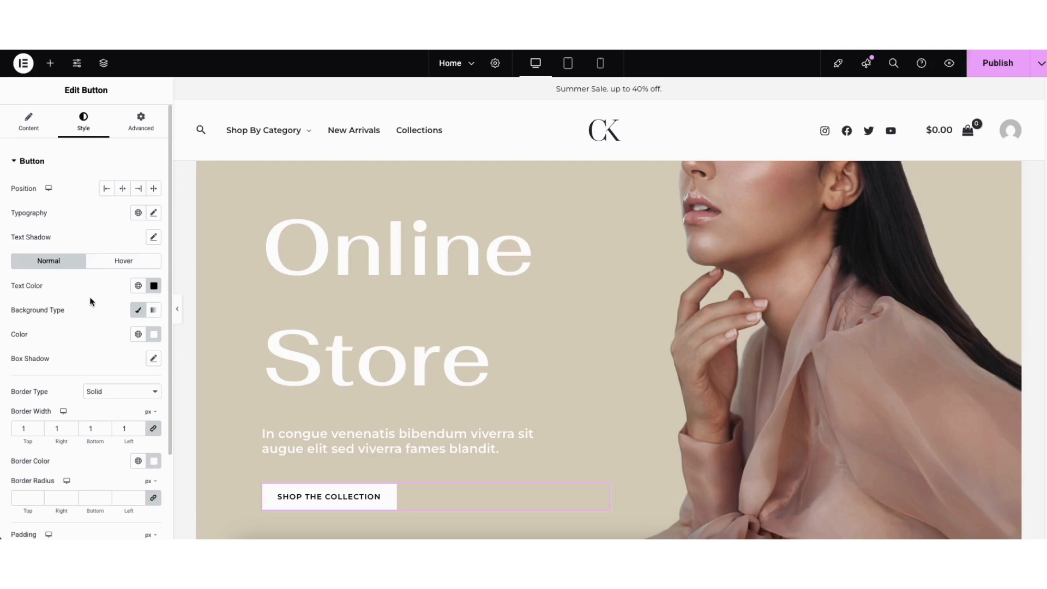
{"action": "left_click", "coordinate": [101, 266]}
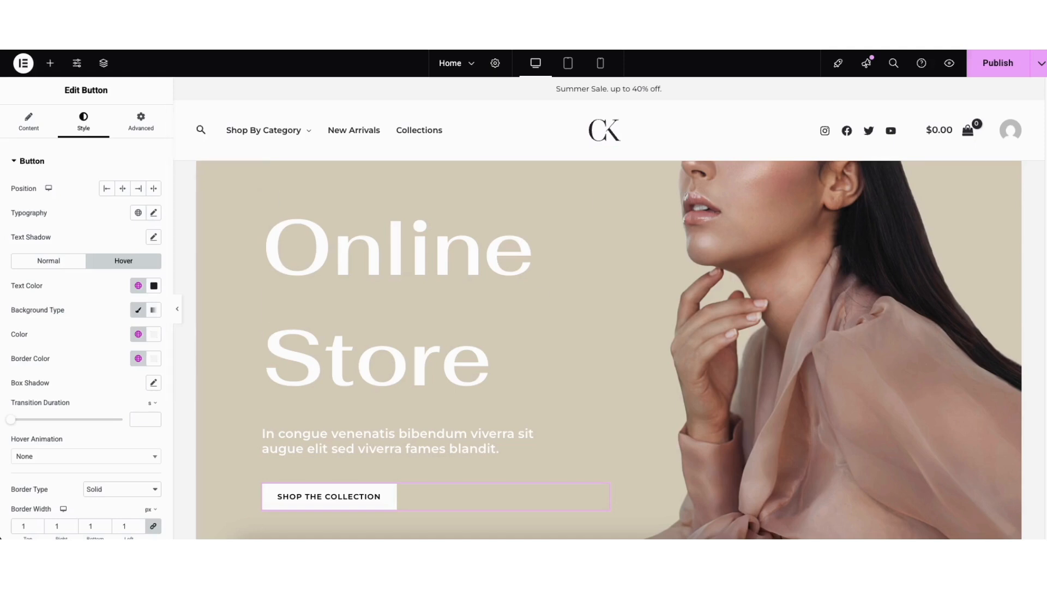
Add a Heading widget above the "Luce elegance long sleeve dress collection" heading in the New Arrivals section, and delete it
{"action": "scroll", "coordinate": [608, 308], "scroll_direction": "down", "scroll_amount": 15}
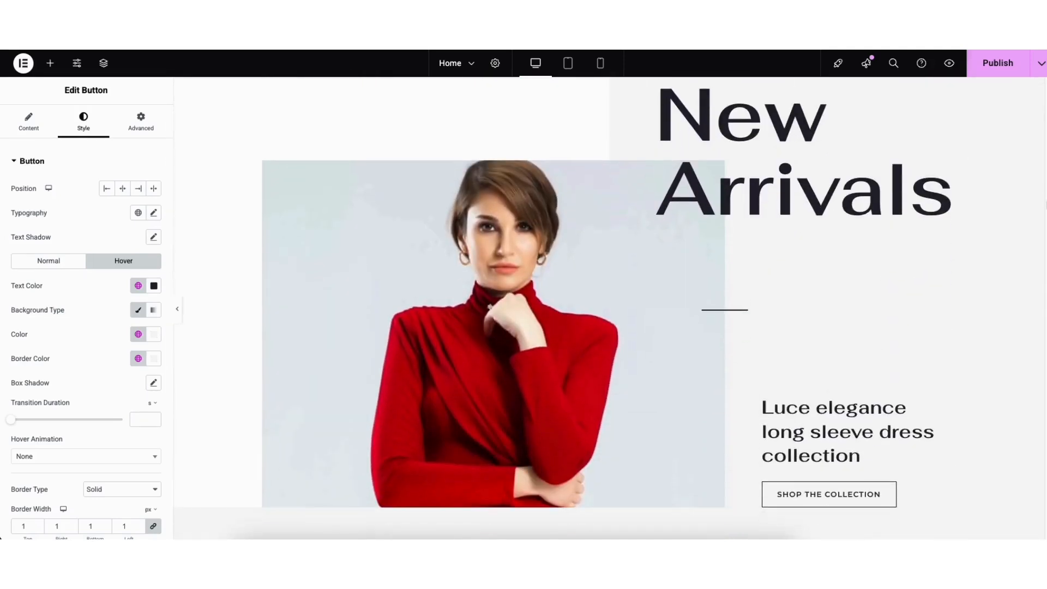
{"action": "scroll", "coordinate": [608, 308], "scroll_direction": "down", "scroll_amount": 1}
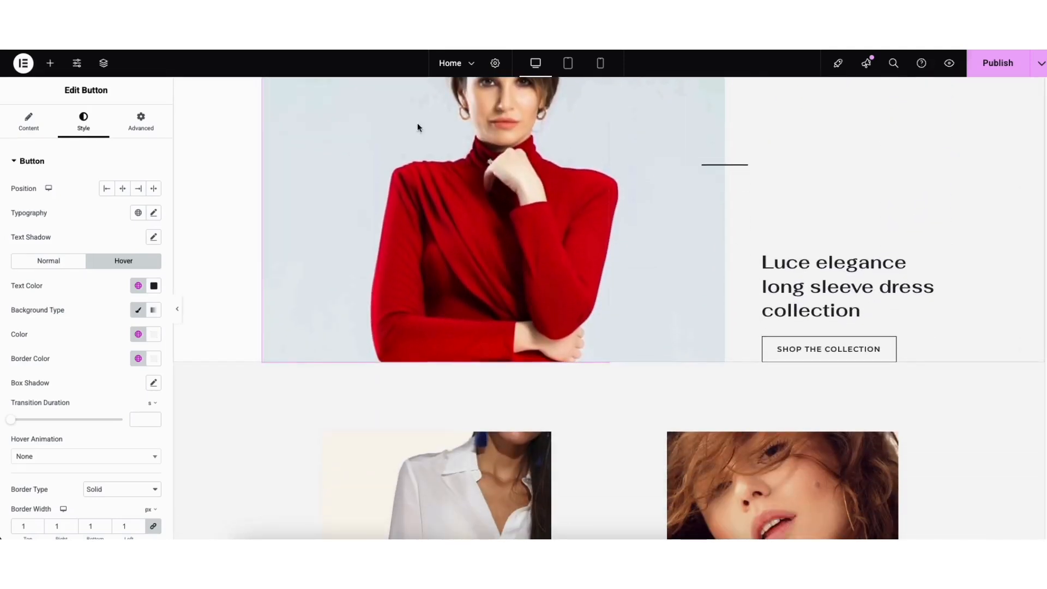
{"action": "left_click", "coordinate": [51, 65]}
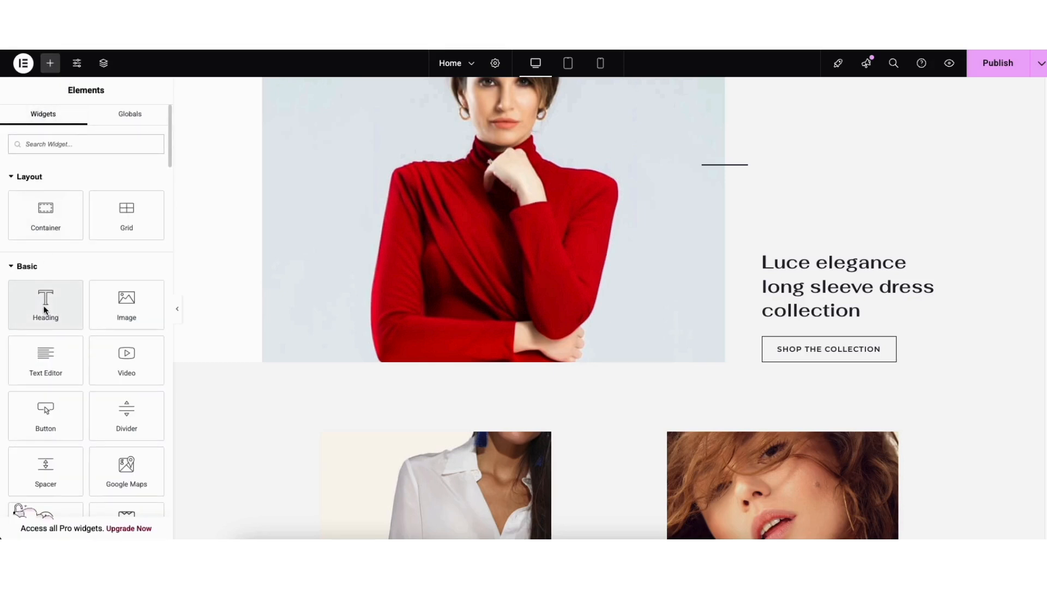
{"action": "left_click_drag", "start_coordinate": [45, 311], "coordinate": [818, 263]}
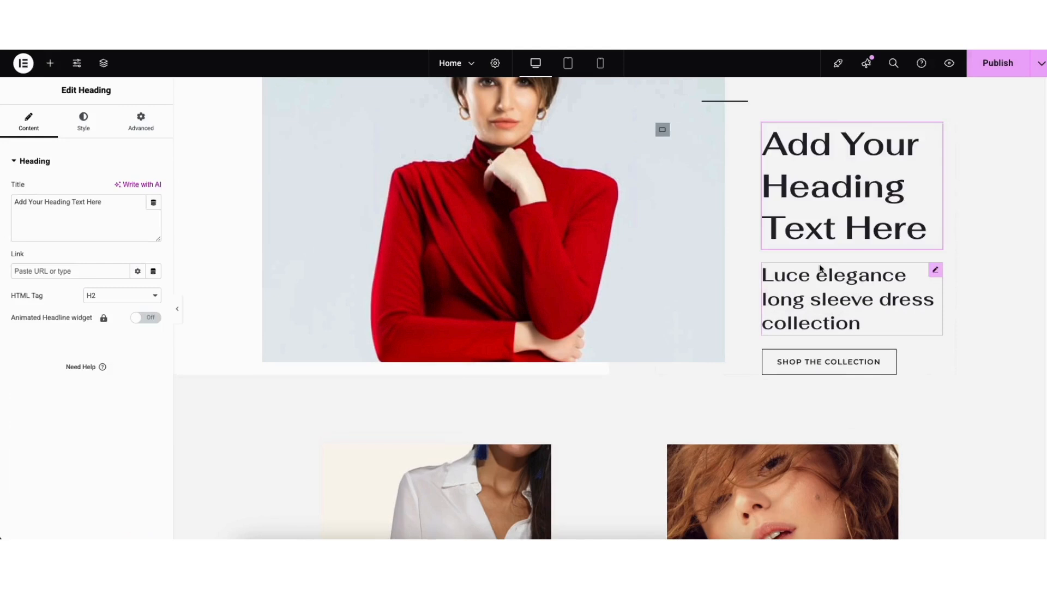
{"action": "right_click", "coordinate": [798, 200]}
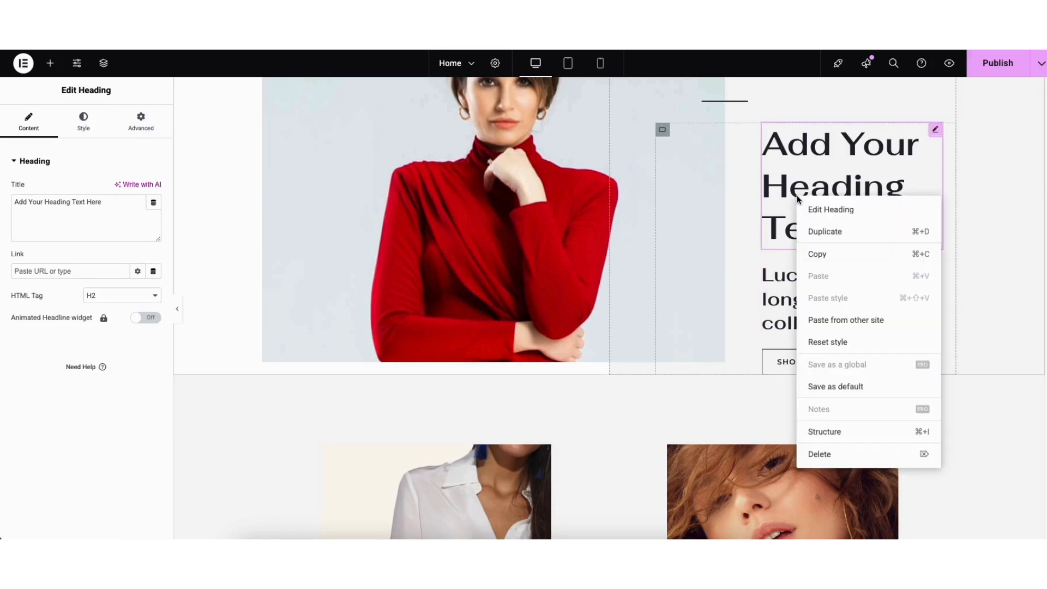
{"action": "left_click", "coordinate": [821, 454]}
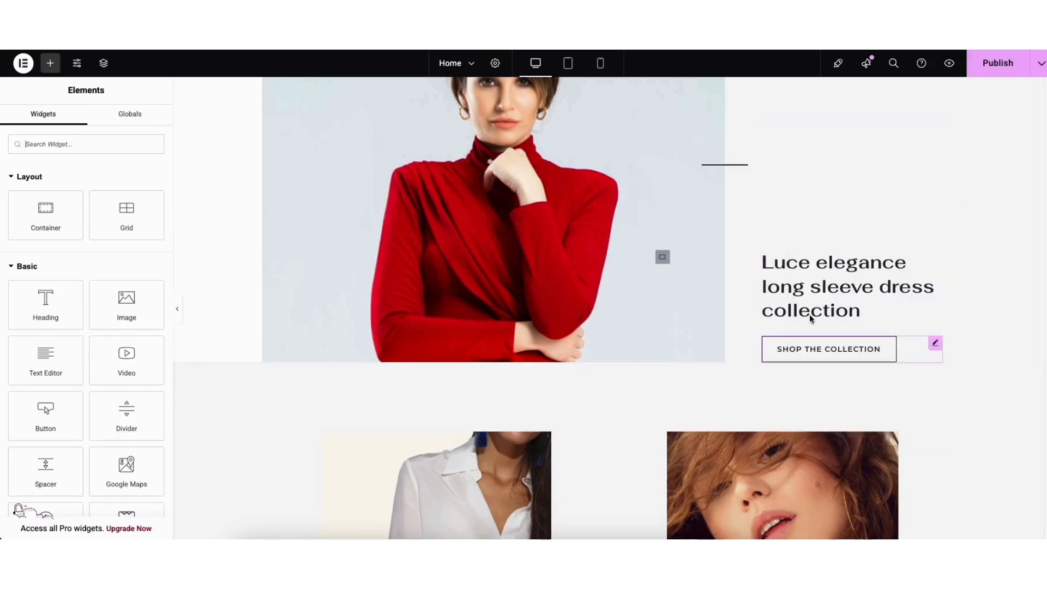
Duplicate the "Luce elegance long sleeve dress collection" heading and move the copy above the original
{"action": "right_click", "coordinate": [797, 272]}
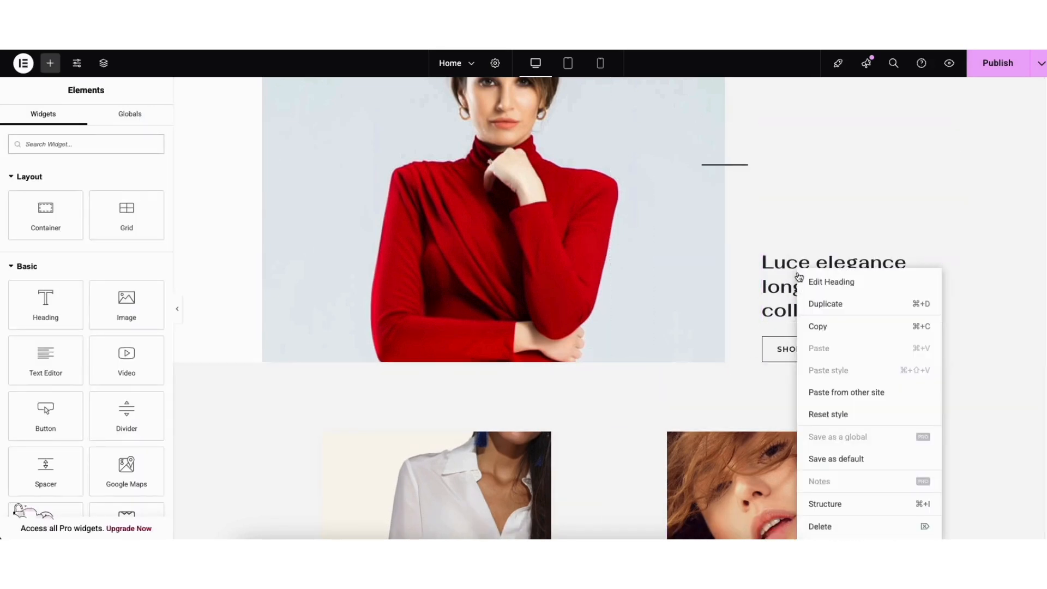
{"action": "left_click", "coordinate": [815, 303]}
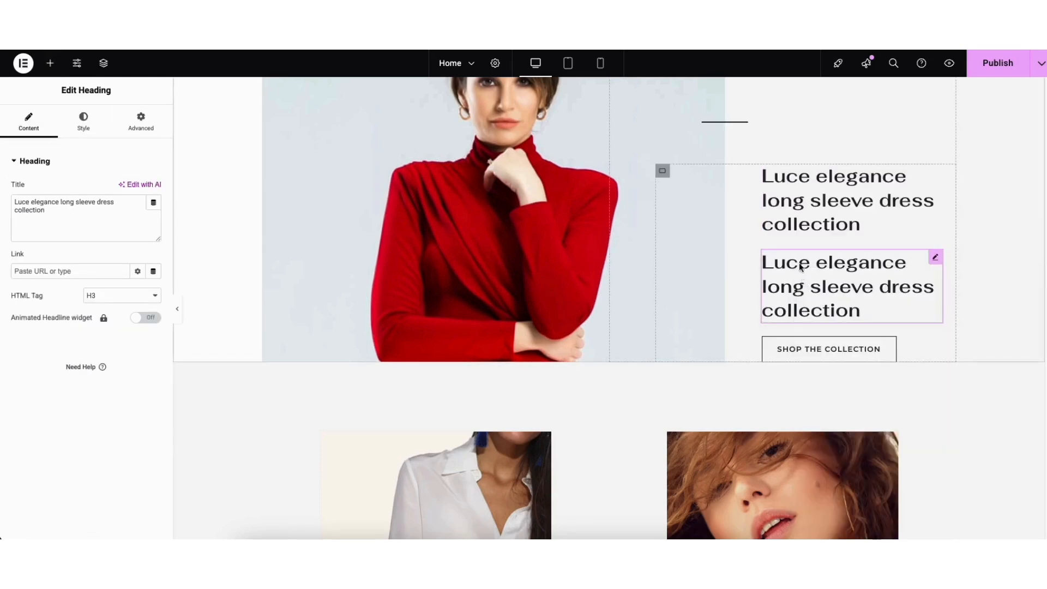
{"action": "left_click_drag", "start_coordinate": [935, 170], "coordinate": [839, 315]}
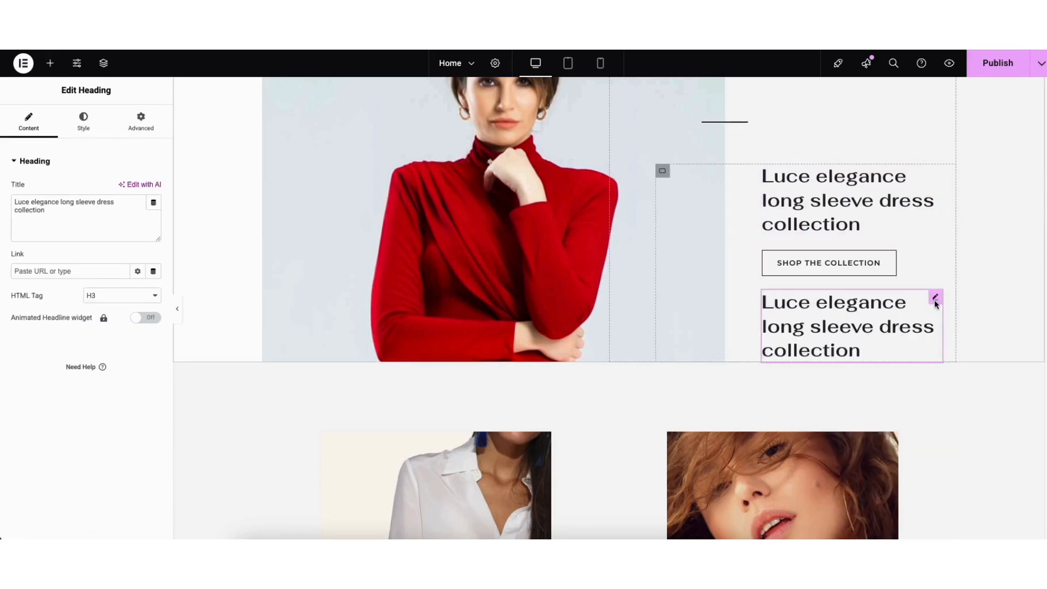
{"action": "left_click_drag", "start_coordinate": [935, 297], "coordinate": [863, 179]}
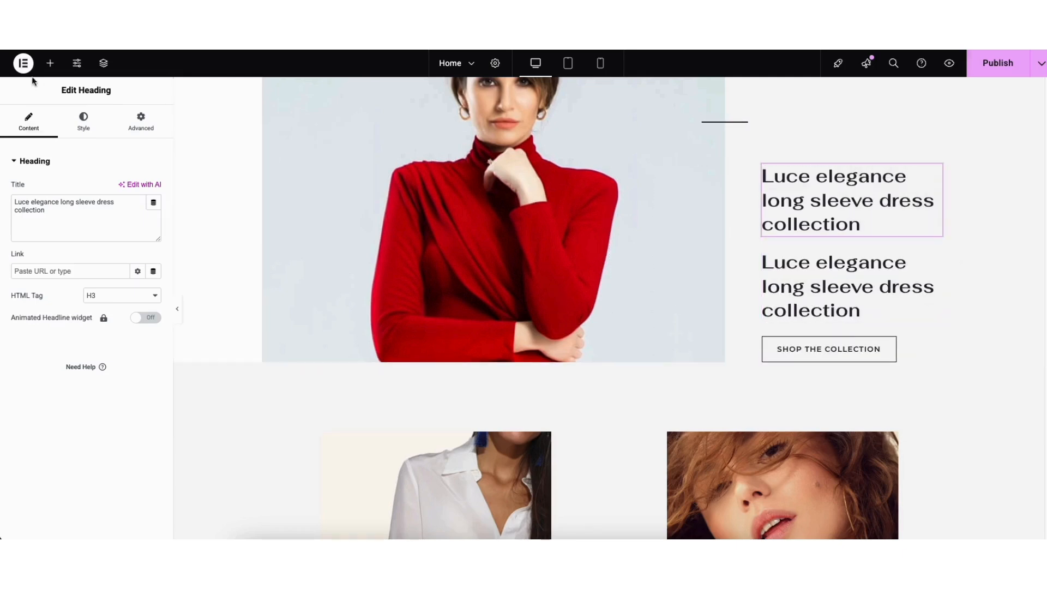
Add a Text Editor widget between the two "Luce elegance" headings and view its link insertion options
{"action": "left_click", "coordinate": [45, 65]}
{"action": "left_click_drag", "start_coordinate": [46, 359], "coordinate": [820, 255]}
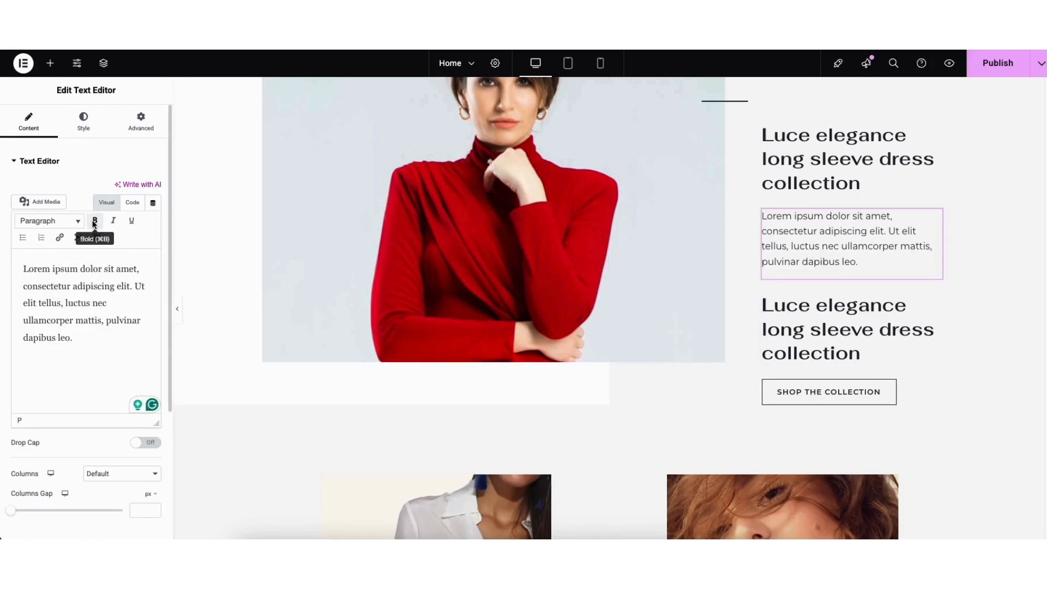
{"action": "left_click", "coordinate": [60, 239]}
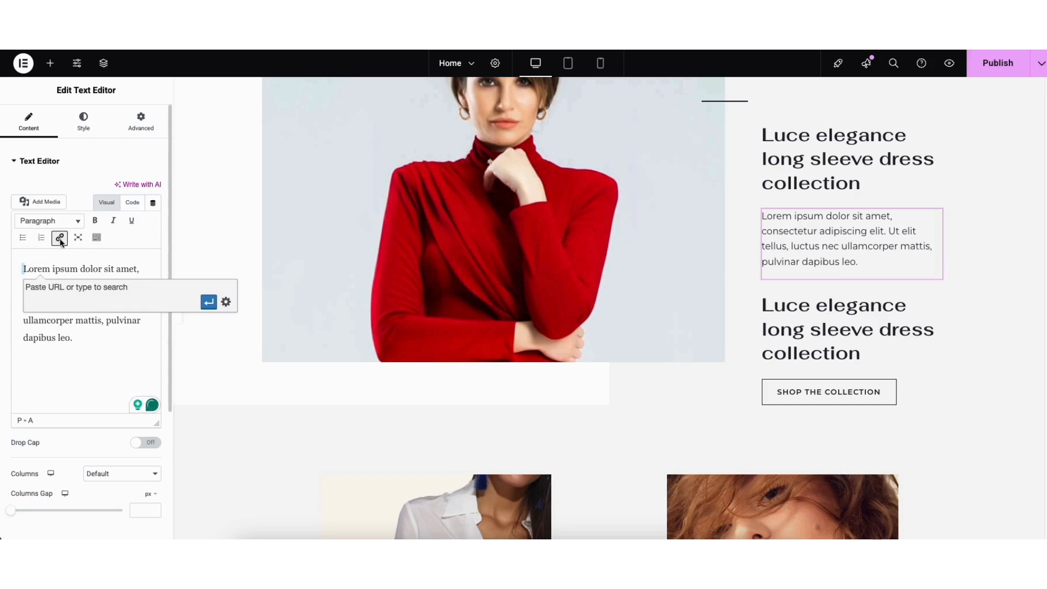
{"action": "left_click", "coordinate": [227, 303]}
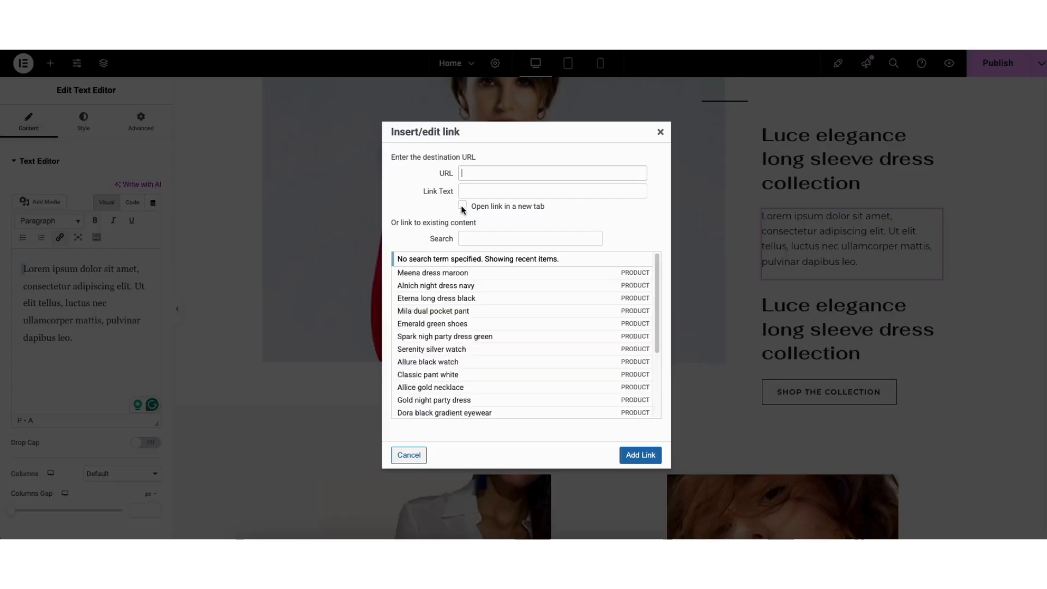
{"action": "left_click", "coordinate": [660, 132]}
Examine the text widget's extended formatting tools, style settings and typography font families
{"action": "left_click", "coordinate": [97, 237]}
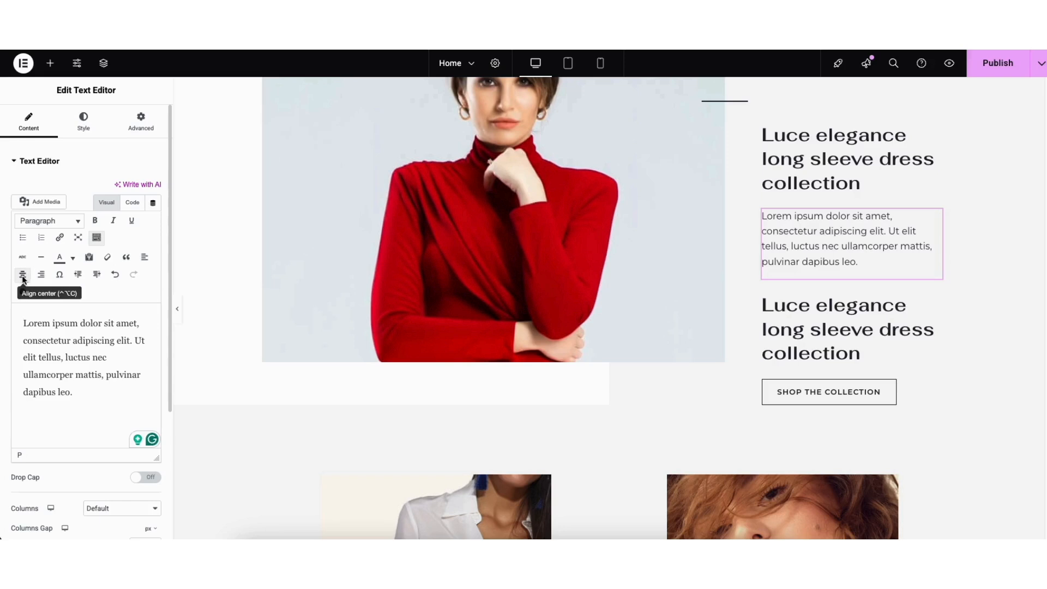
{"action": "left_click", "coordinate": [74, 259]}
{"action": "left_click", "coordinate": [74, 262]}
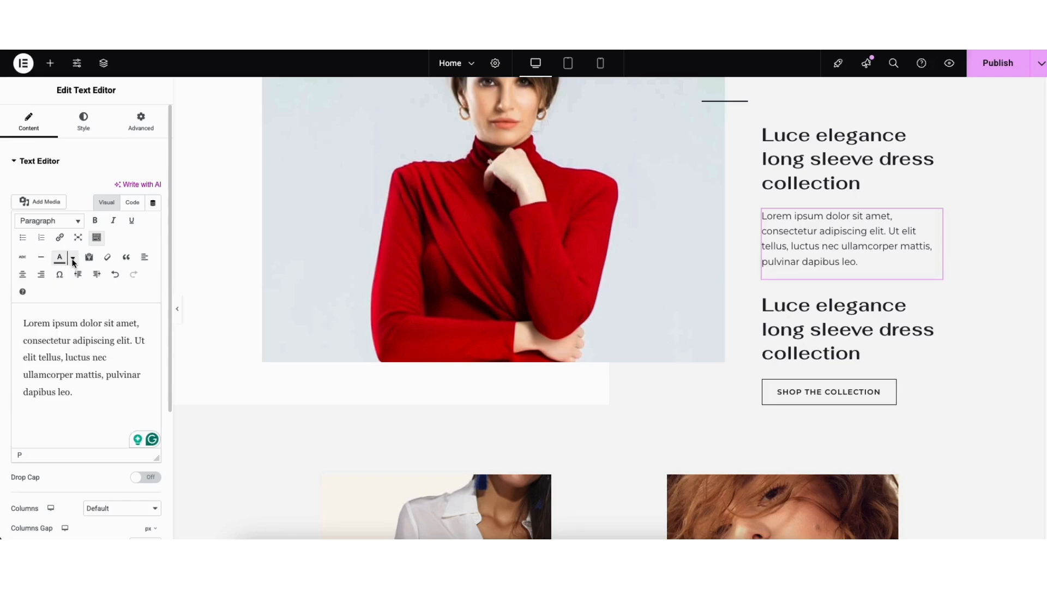
{"action": "key", "text": "super+k"}
{"action": "left_click", "coordinate": [133, 275]}
{"action": "left_click", "coordinate": [84, 125]}
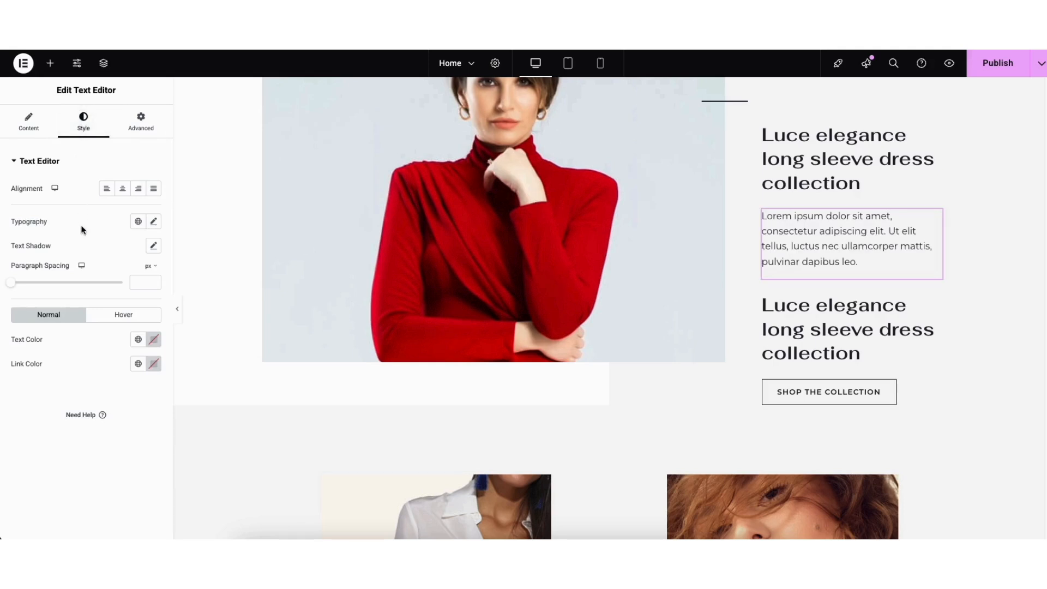
{"action": "left_click", "coordinate": [155, 222]}
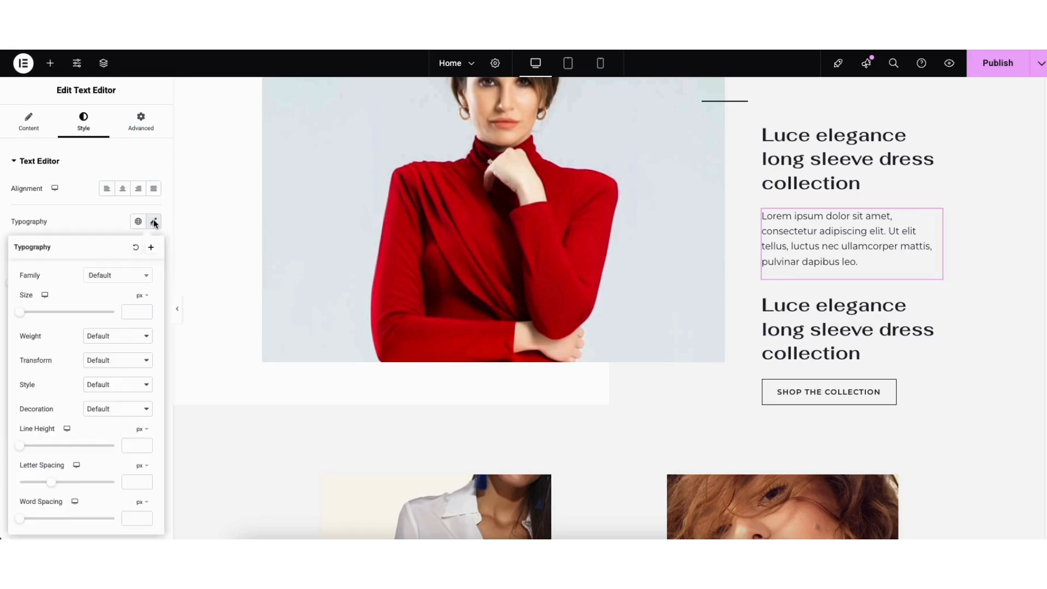
{"action": "left_click", "coordinate": [142, 278]}
{"action": "scroll", "coordinate": [149, 308], "scroll_direction": "down", "scroll_amount": 15}
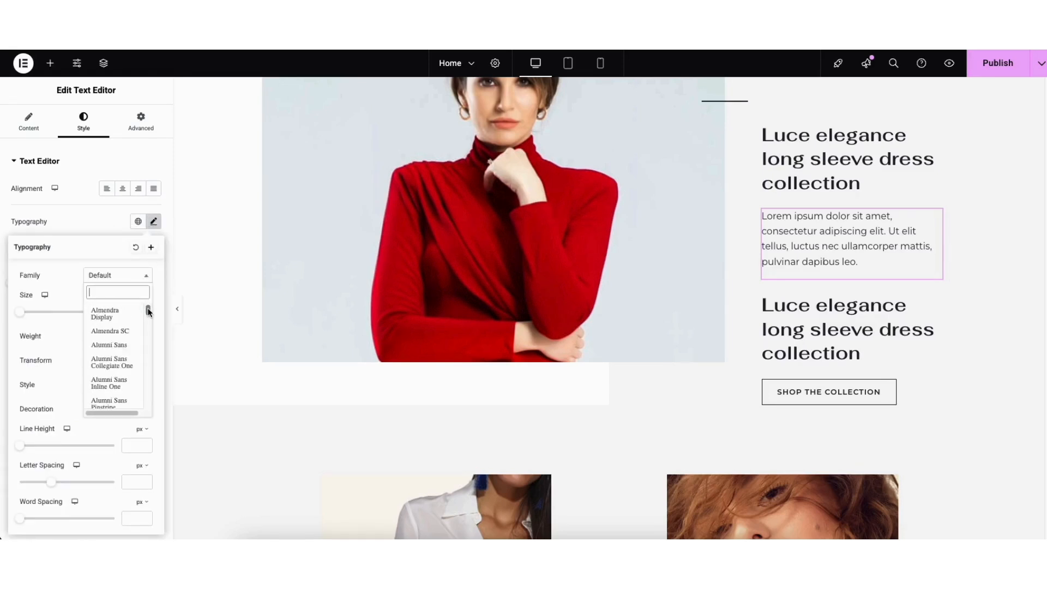
{"action": "left_click", "coordinate": [63, 289]}
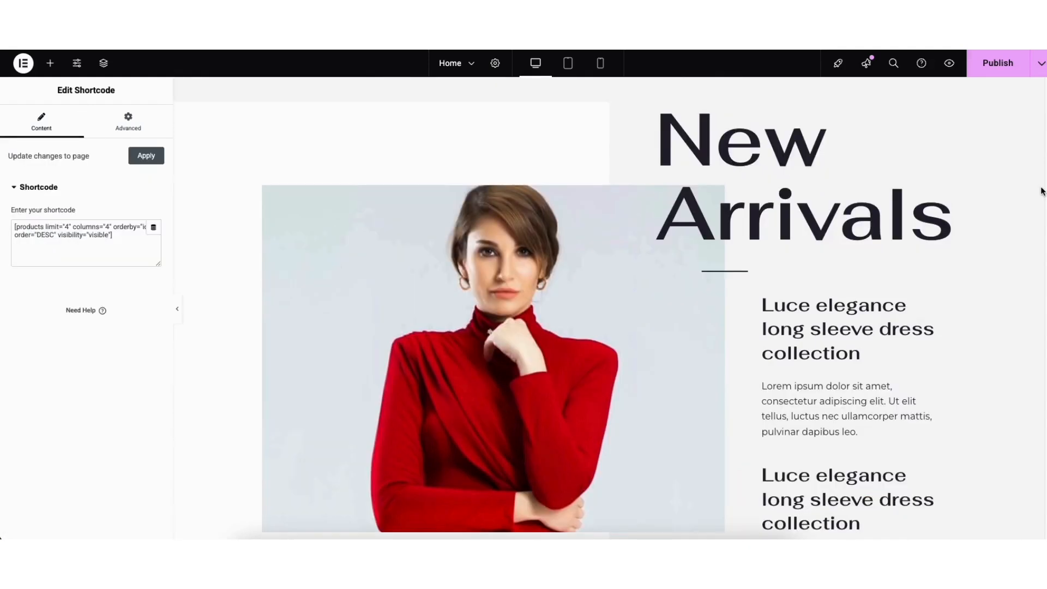
Browse the media library for the New Arrivals image and keep fashion-designer-template-new-arrivals-img.jpg selected
{"action": "mouse_move", "coordinate": [1039, 187]}
{"action": "left_mouse_down"}
{"action": "mouse_move", "coordinate": [1040, 206]}
{"action": "mouse_move", "coordinate": [1040, 197]}
{"action": "left_mouse_up"}
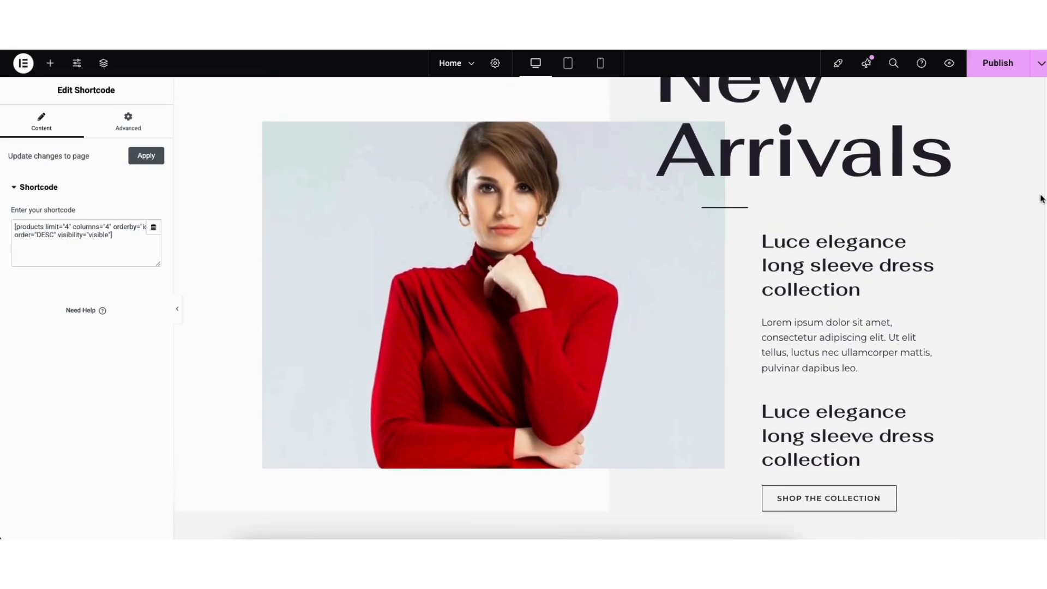
{"action": "left_click", "coordinate": [340, 189]}
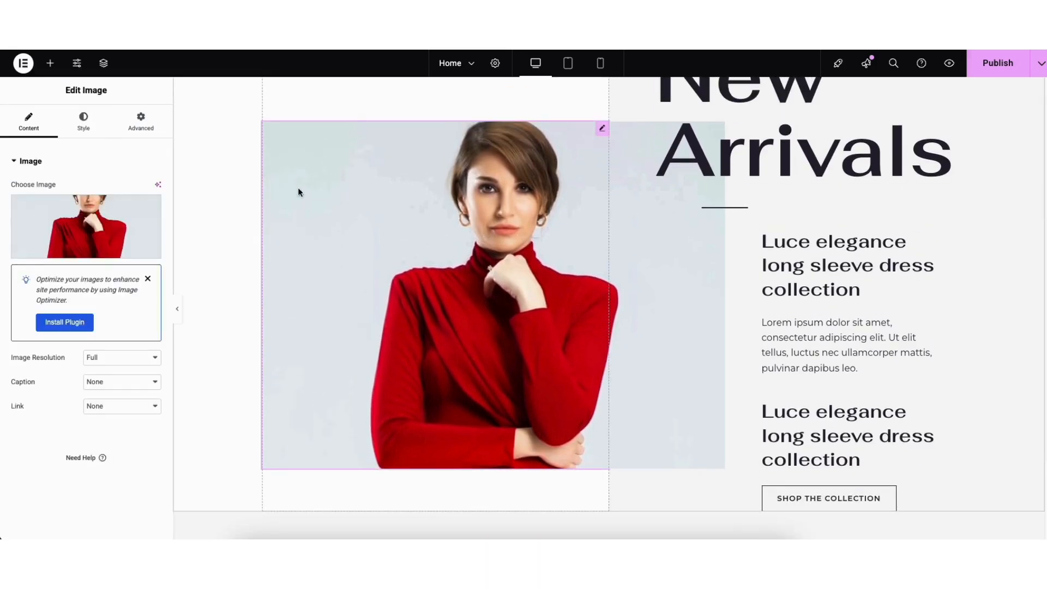
{"action": "mouse_move", "coordinate": [152, 210]}
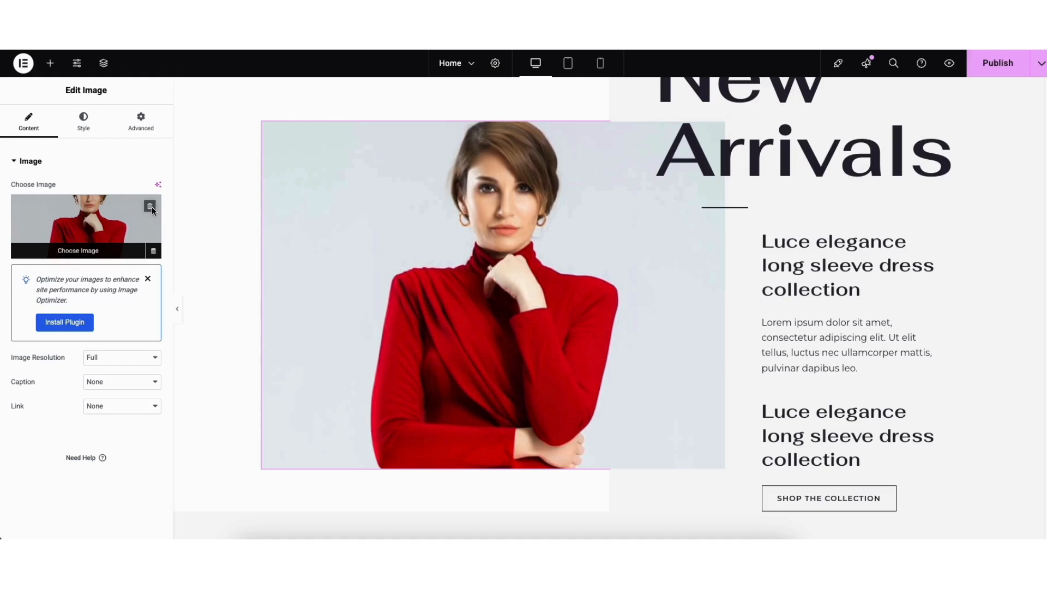
{"action": "left_click", "coordinate": [76, 253]}
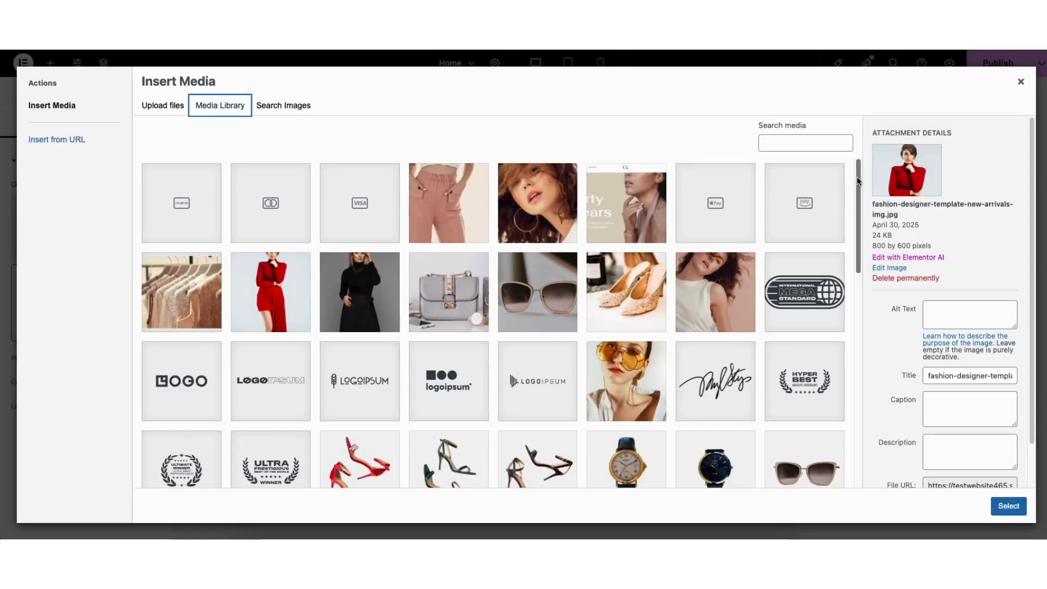
{"action": "left_click_drag", "start_coordinate": [857, 180], "coordinate": [834, 397]}
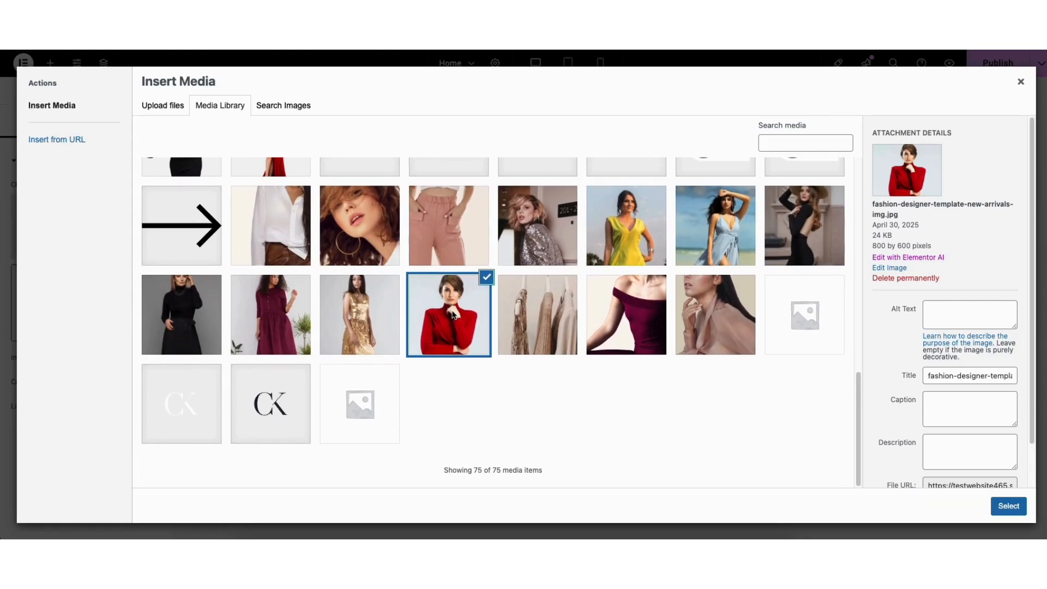
{"action": "left_click", "coordinate": [1008, 506]}
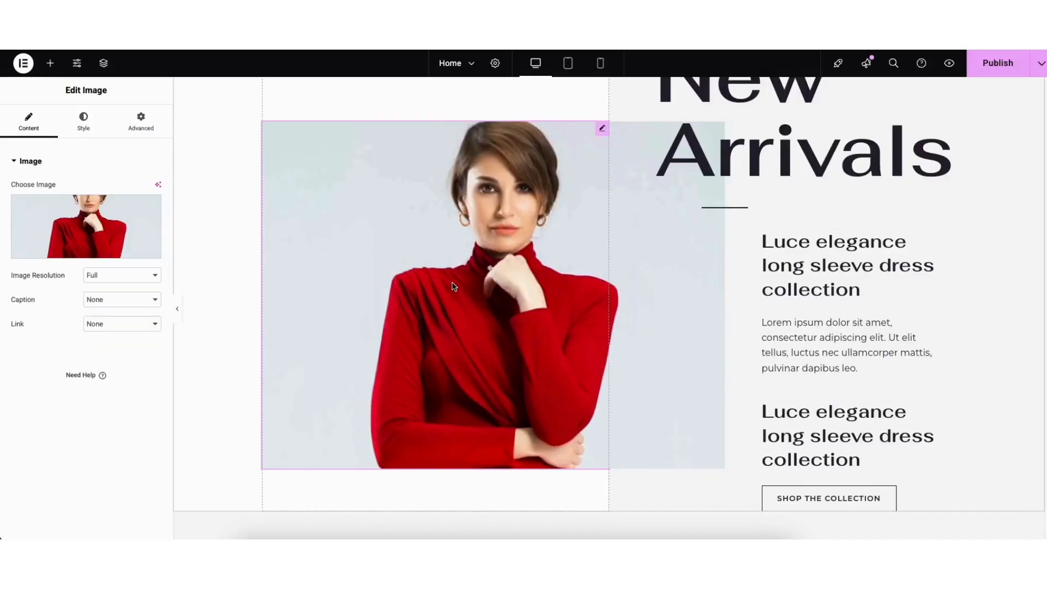
{"action": "scroll", "coordinate": [1044, 234], "scroll_direction": "down", "scroll_amount": 10}
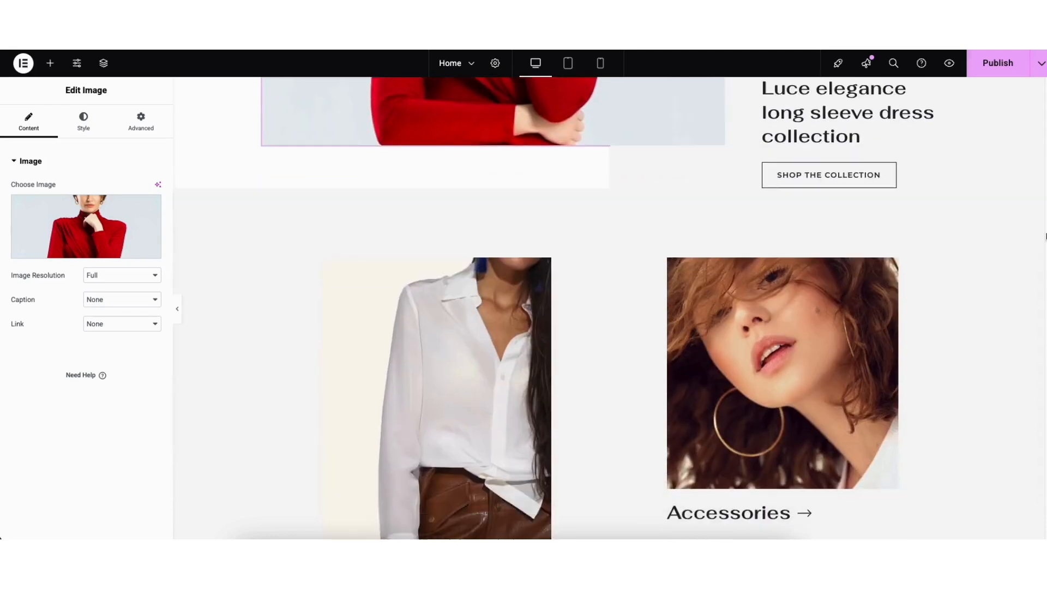
Open the "Up to 30% OFF" banner container for editing and review its background style settings
{"action": "scroll", "coordinate": [1044, 278], "scroll_direction": "down", "scroll_amount": 15}
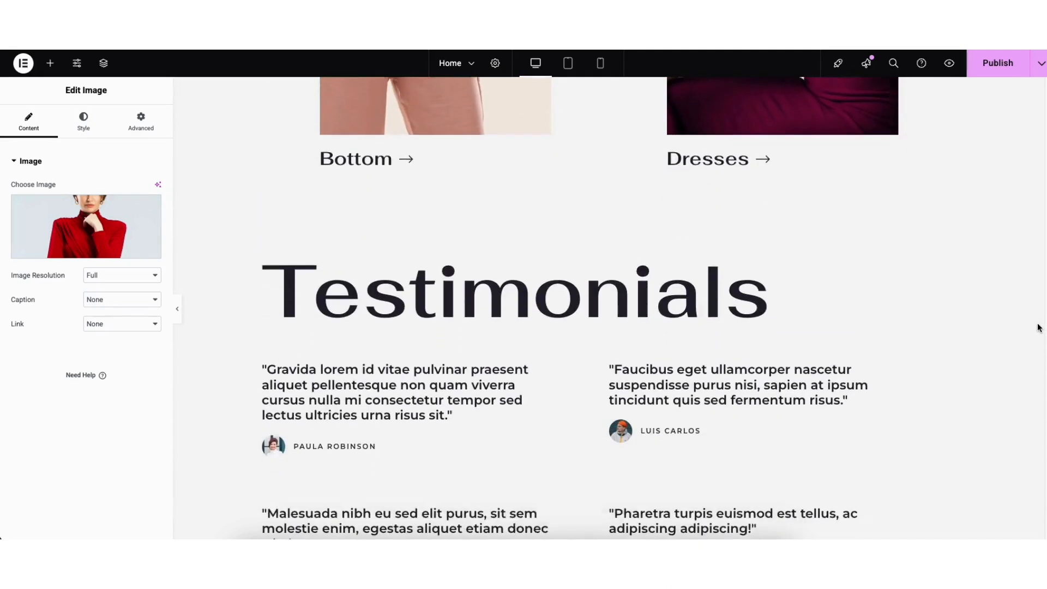
{"action": "scroll", "coordinate": [1035, 381], "scroll_direction": "down", "scroll_amount": 5}
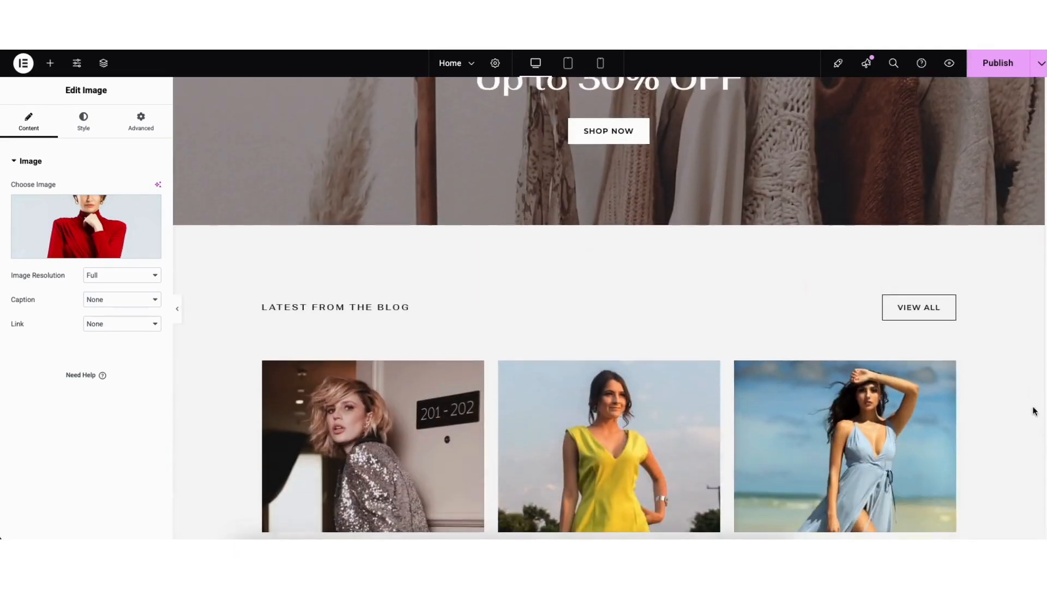
{"action": "scroll", "coordinate": [1035, 401], "scroll_direction": "up", "scroll_amount": 5}
{"action": "scroll", "coordinate": [1030, 386], "scroll_direction": "down", "scroll_amount": 1}
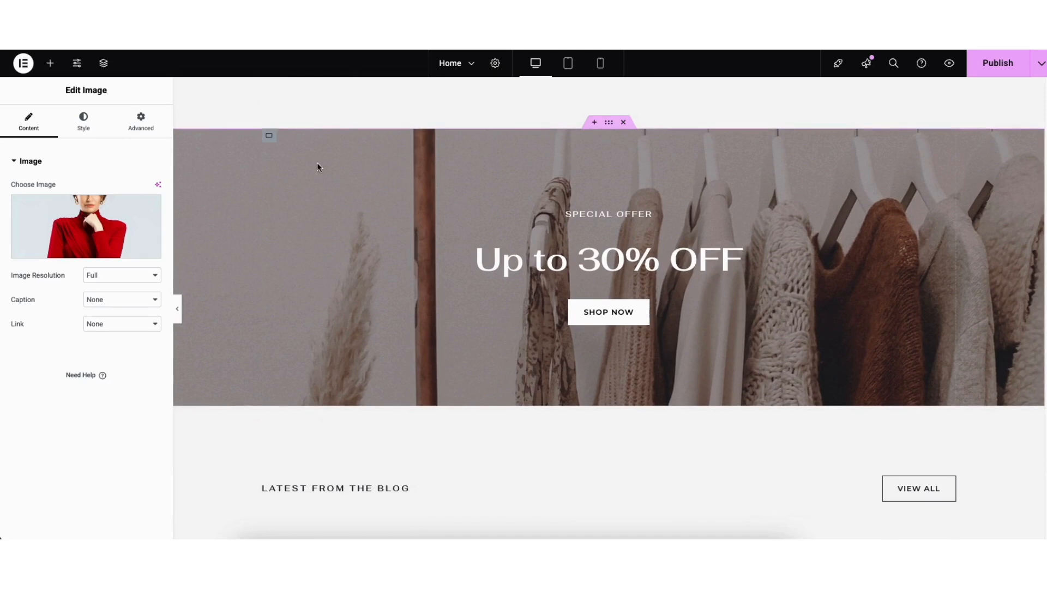
{"action": "right_click", "coordinate": [208, 153]}
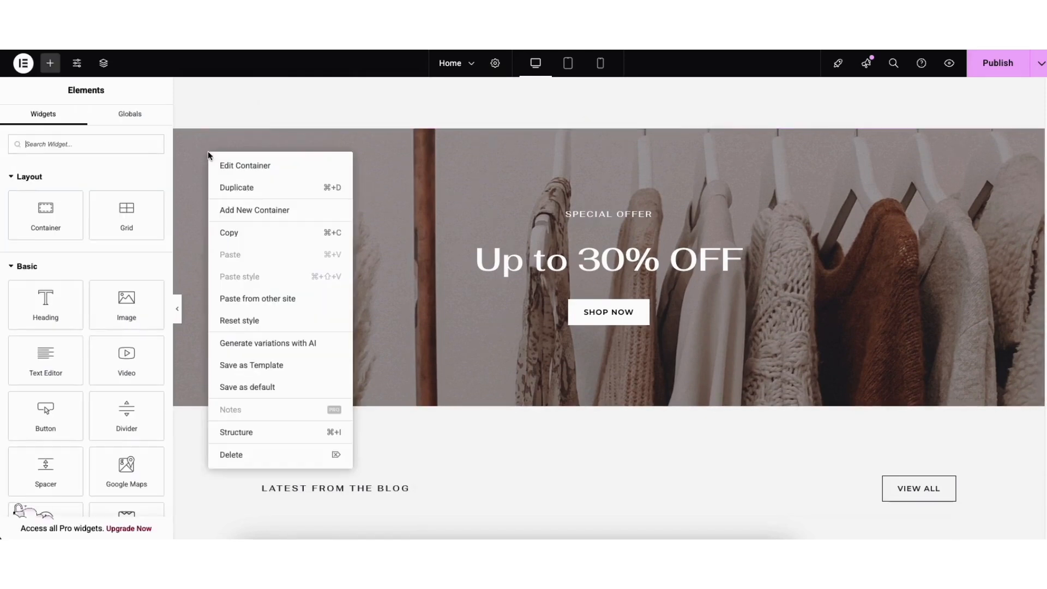
{"action": "left_click", "coordinate": [228, 166]}
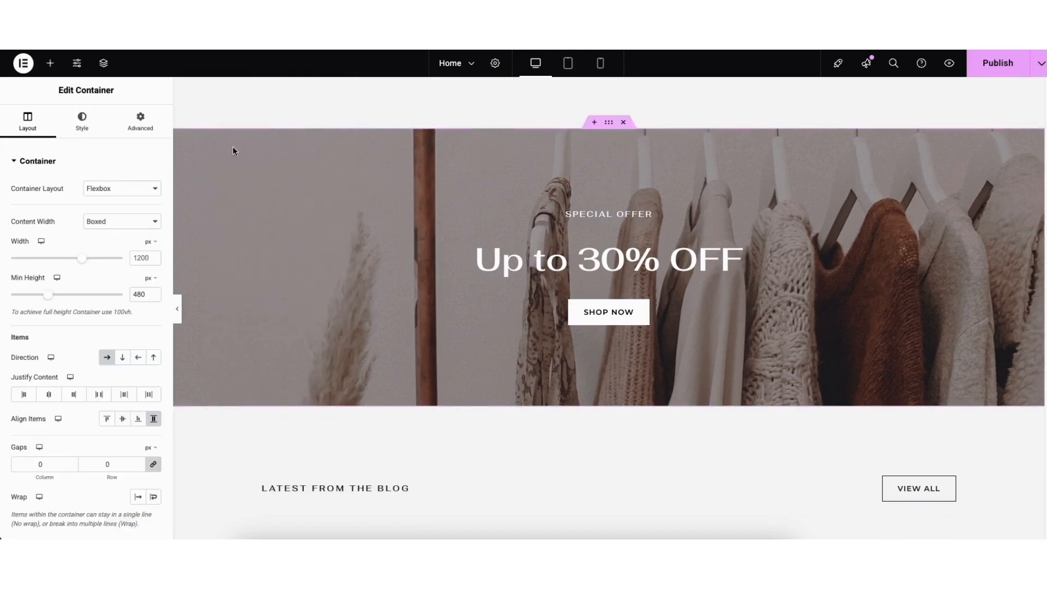
{"action": "left_click", "coordinate": [84, 125]}
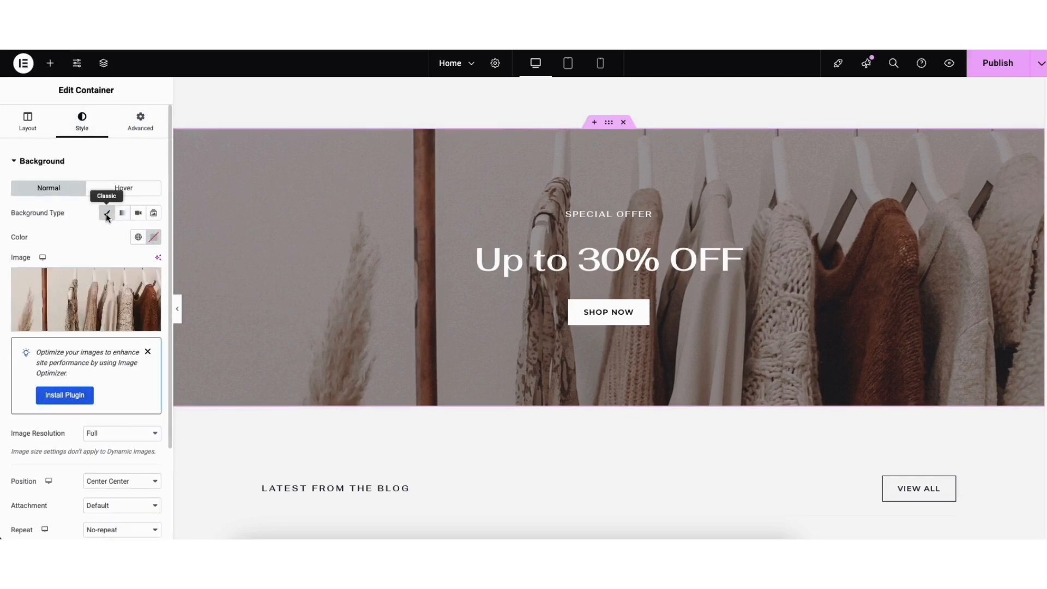
{"action": "mouse_move", "coordinate": [85, 326]}
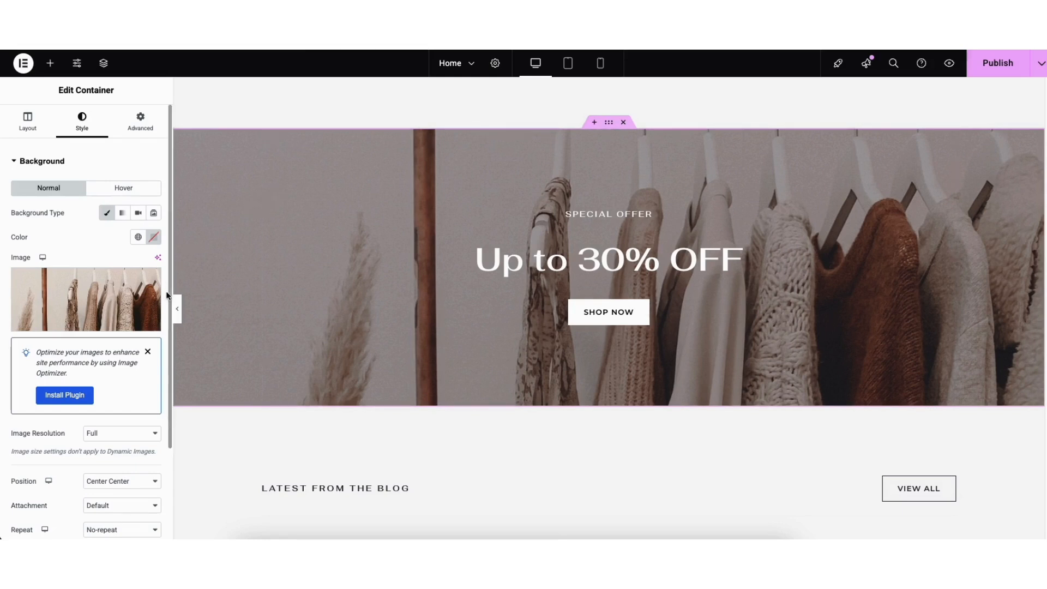
{"action": "scroll", "coordinate": [169, 431], "scroll_direction": "down", "scroll_amount": 3}
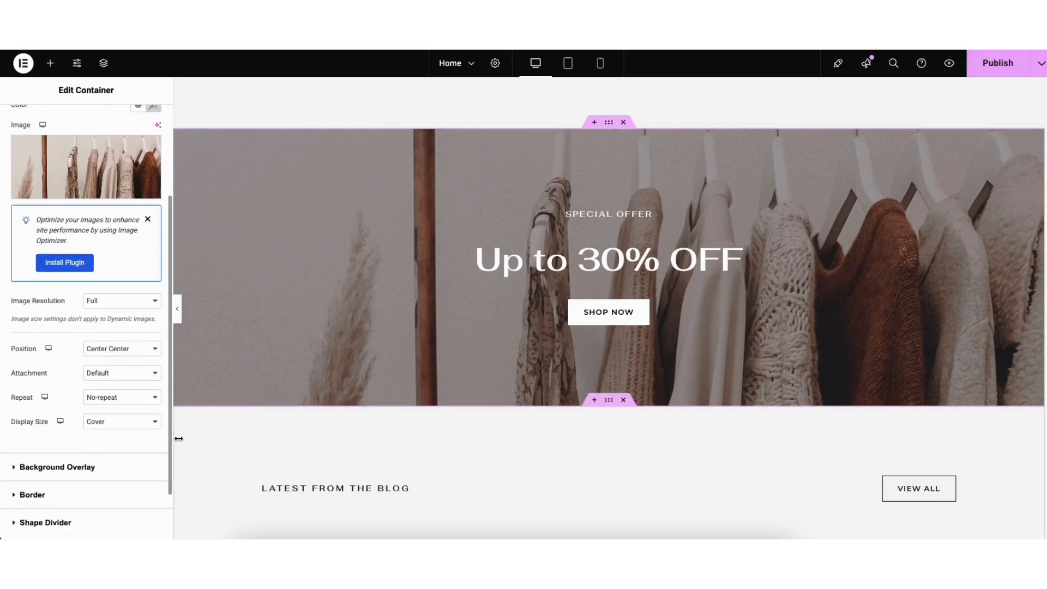
Set the banner's background overlay to a muted purple-blue color with an opacity of 0.27
{"action": "scroll", "coordinate": [75, 426], "scroll_direction": "down", "scroll_amount": 1}
{"action": "left_click", "coordinate": [73, 434]}
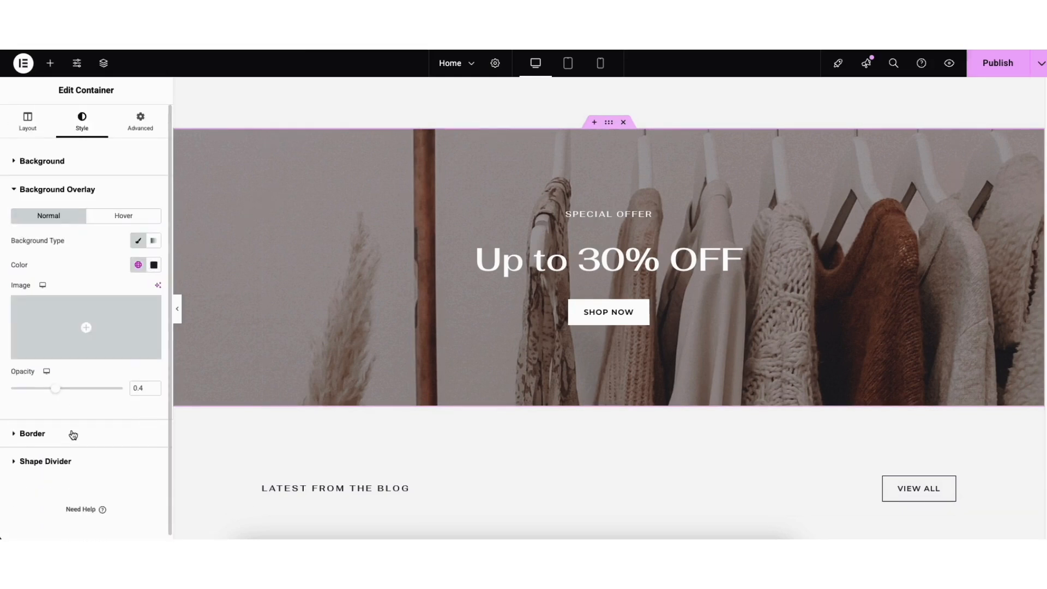
{"action": "left_click", "coordinate": [153, 267]}
{"action": "left_click_drag", "start_coordinate": [125, 381], "coordinate": [137, 350]}
{"action": "left_click", "coordinate": [55, 273]}
{"action": "mouse_move", "coordinate": [54, 390]}
{"action": "left_mouse_down"}
{"action": "mouse_move", "coordinate": [128, 392]}
{"action": "mouse_move", "coordinate": [39, 393]}
{"action": "left_mouse_up"}
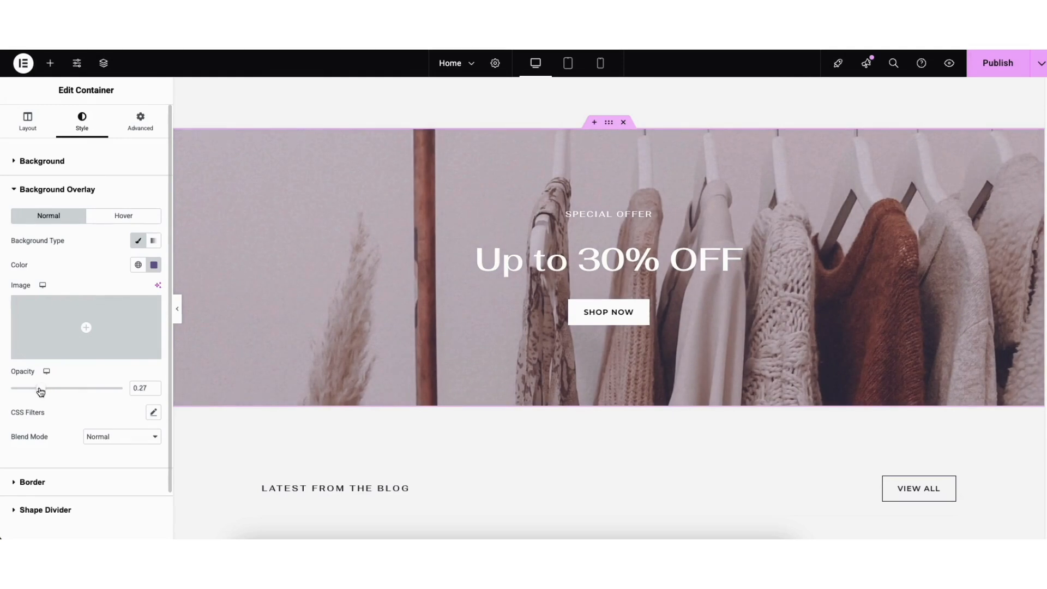
Insert a three-column flexbox container with a wide middle column above the banner and place a Heading widget in that middle column
{"action": "left_click", "coordinate": [594, 123]}
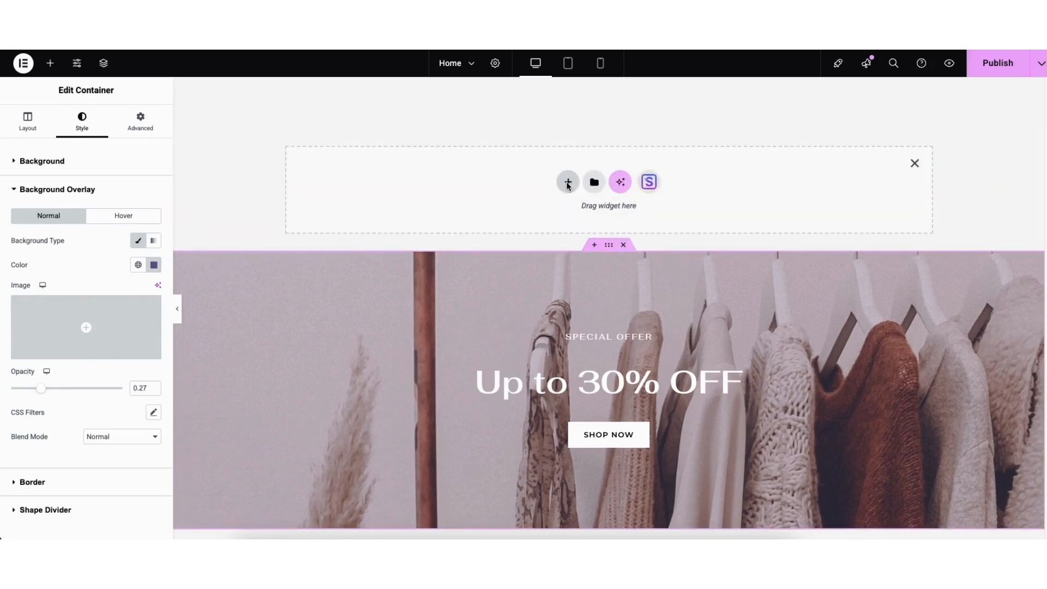
{"action": "left_click", "coordinate": [568, 183]}
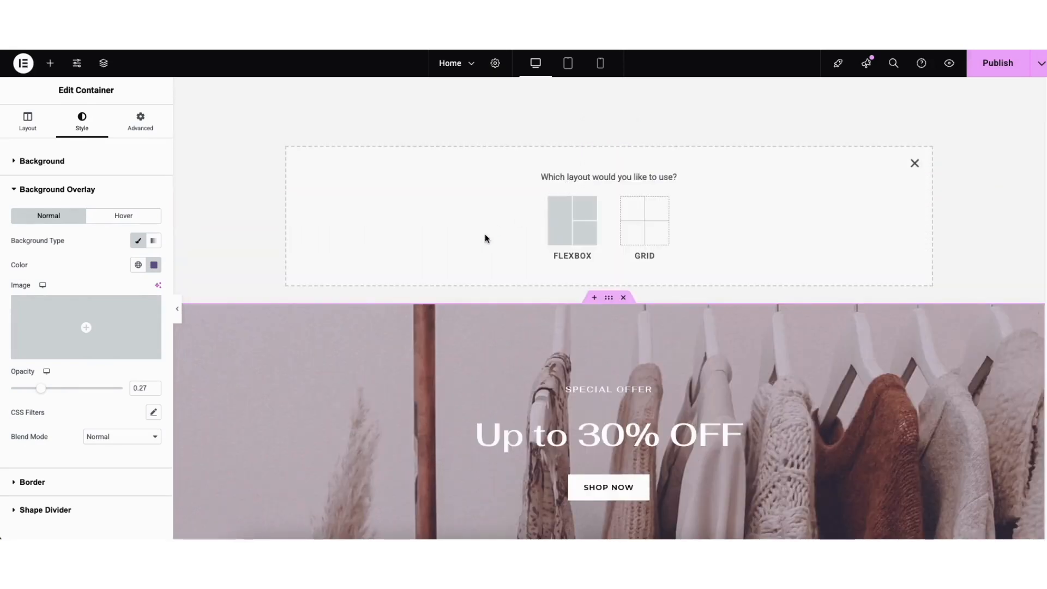
{"action": "left_click", "coordinate": [561, 221]}
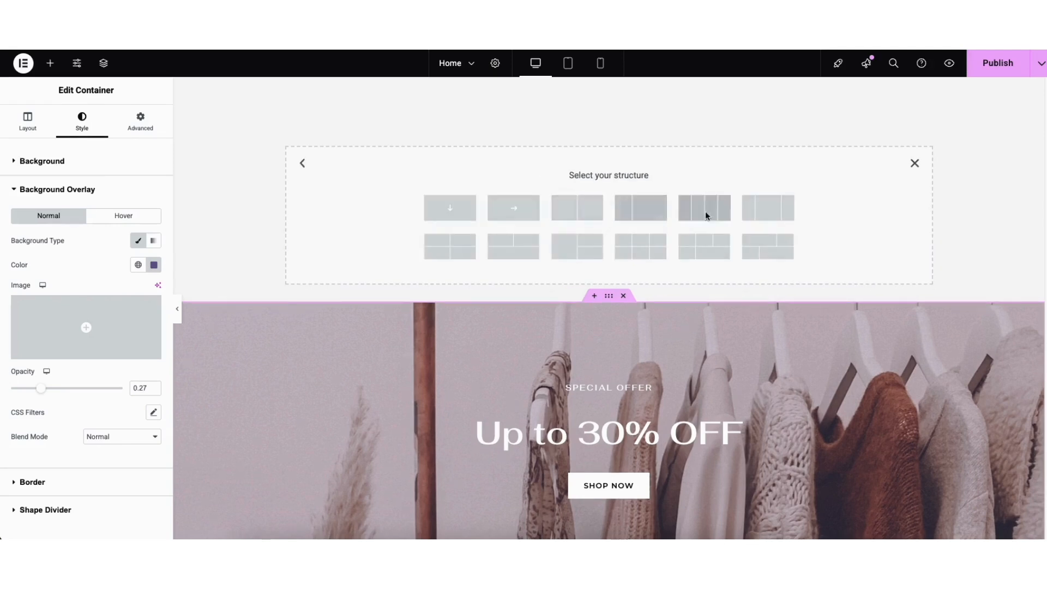
{"action": "left_click", "coordinate": [765, 213]}
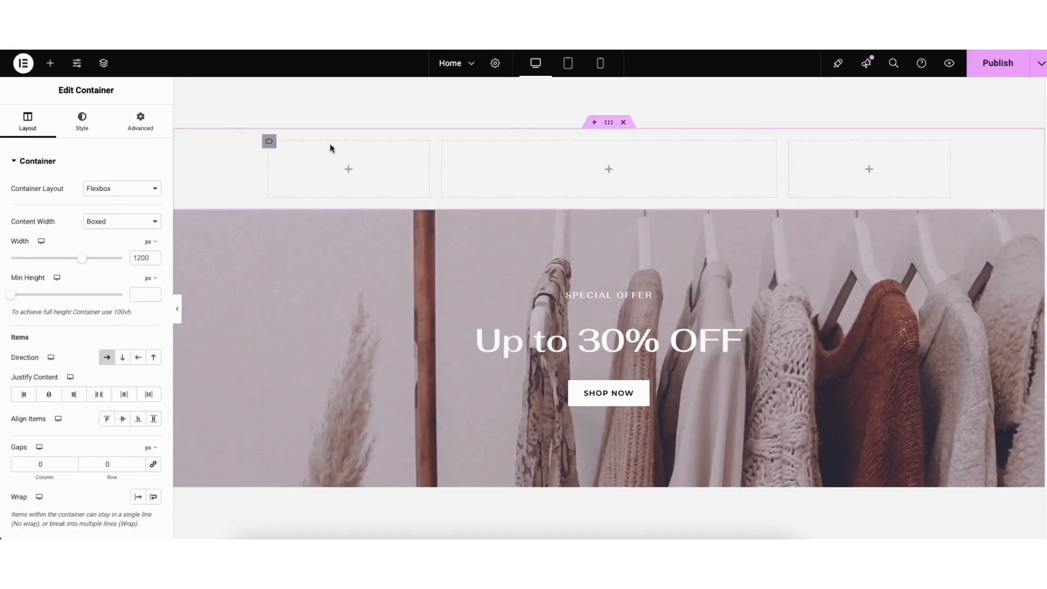
{"action": "left_click", "coordinate": [49, 62]}
{"action": "left_click_drag", "start_coordinate": [46, 303], "coordinate": [615, 172]}
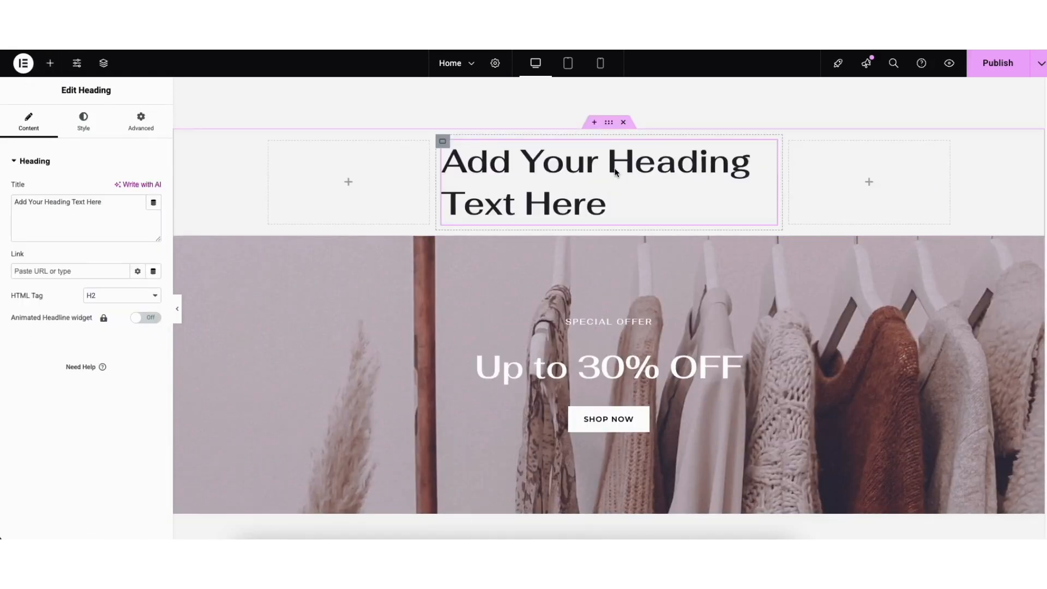
Delete the three-column container with the placeholder heading above the "Up to 30% OFF" banner
{"action": "left_click", "coordinate": [609, 125]}
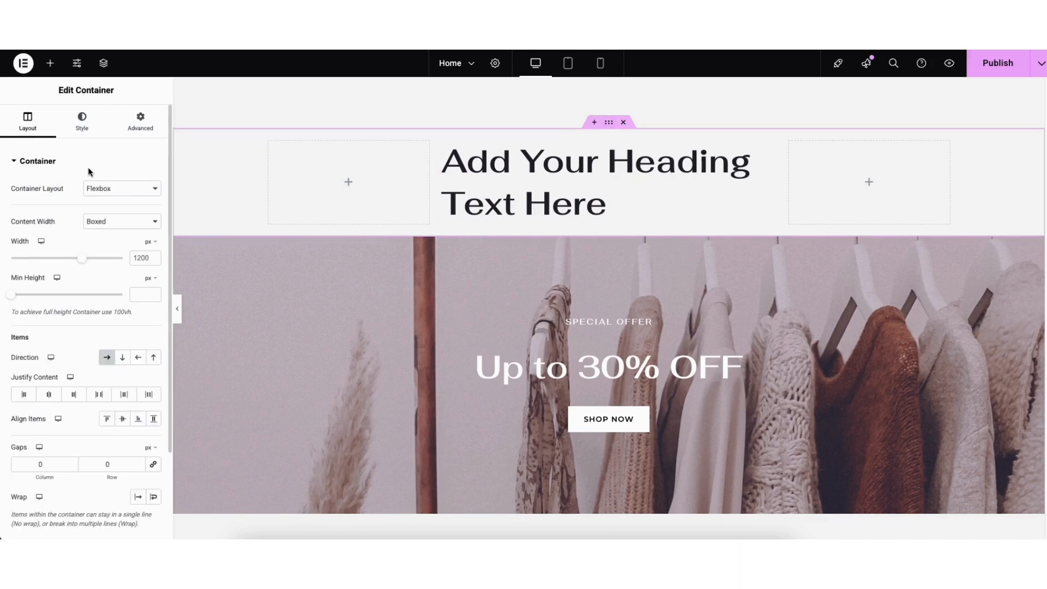
{"action": "left_click", "coordinate": [624, 123]}
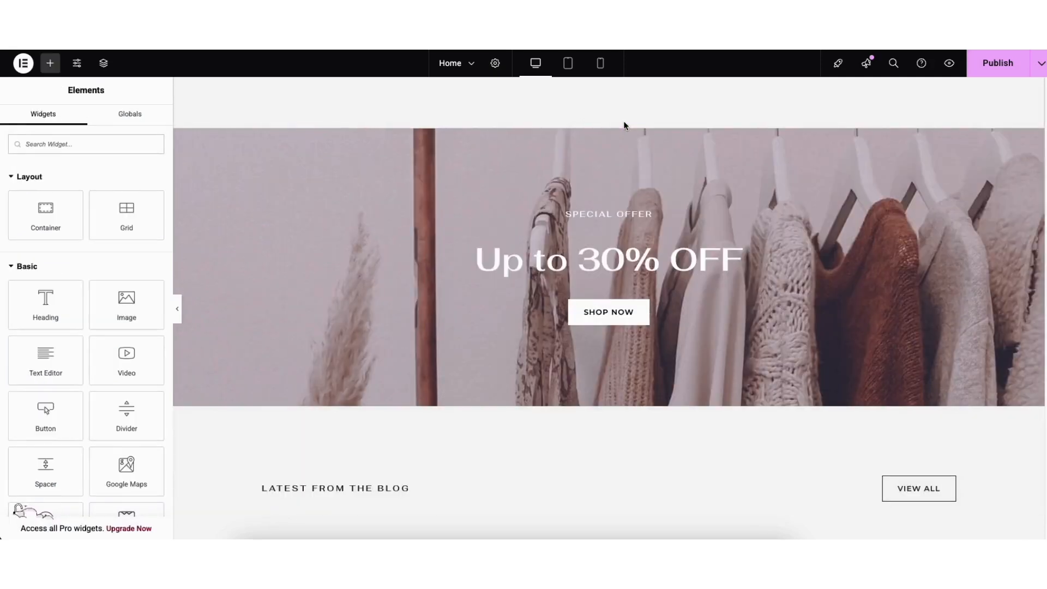
{"action": "mouse_move", "coordinate": [613, 139]}
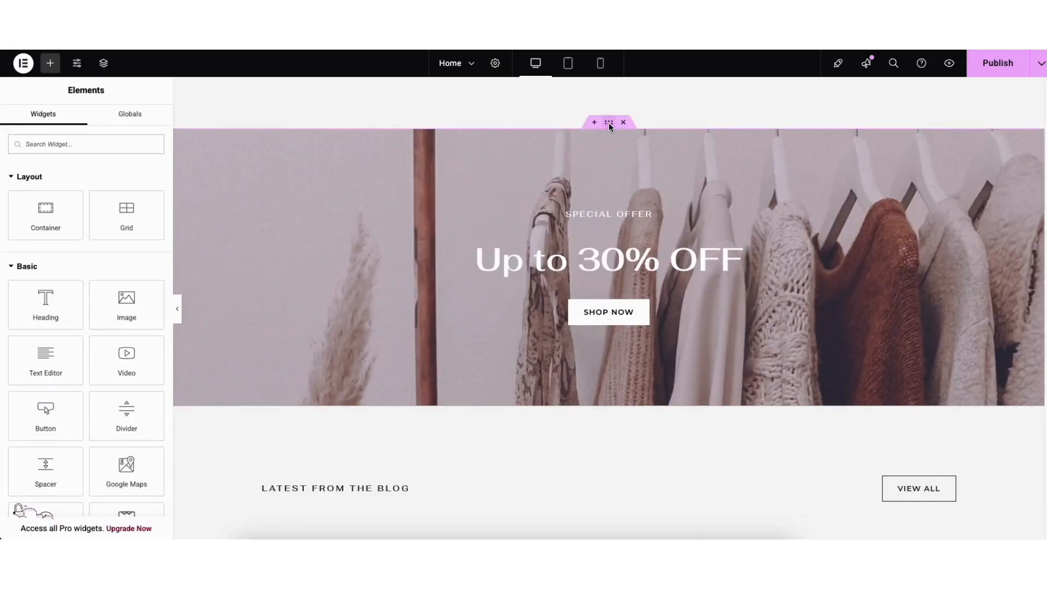
{"action": "left_click_drag", "start_coordinate": [609, 123], "coordinate": [480, 147]}
Import the three-card plant-image block (Feature One, Two, Three) from the Starter Templates blocks into the empty area above the footer
{"action": "scroll", "coordinate": [1029, 468], "scroll_direction": "down", "scroll_amount": 15}
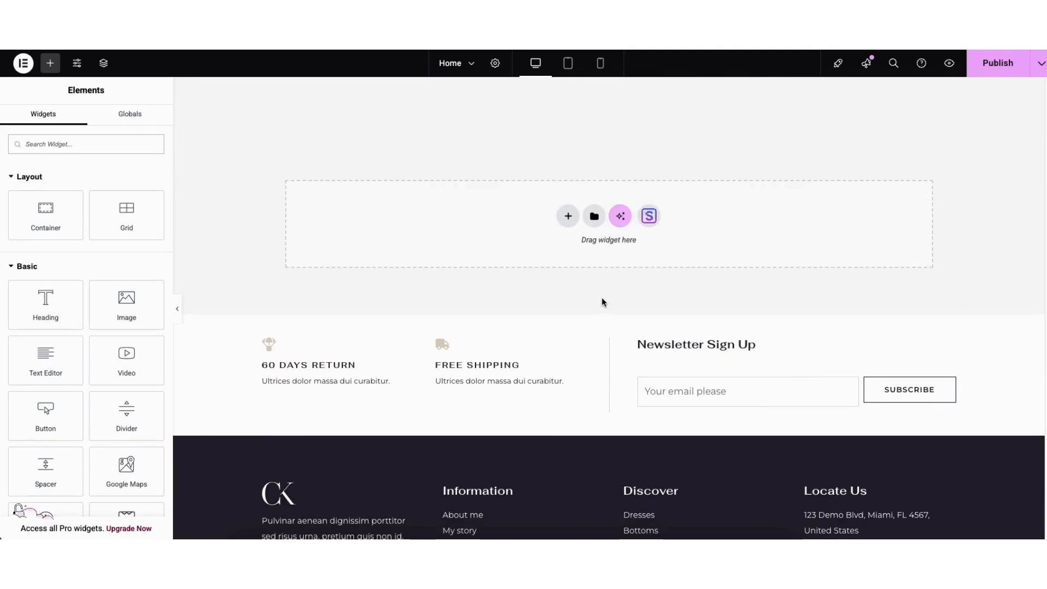
{"action": "left_click", "coordinate": [649, 216]}
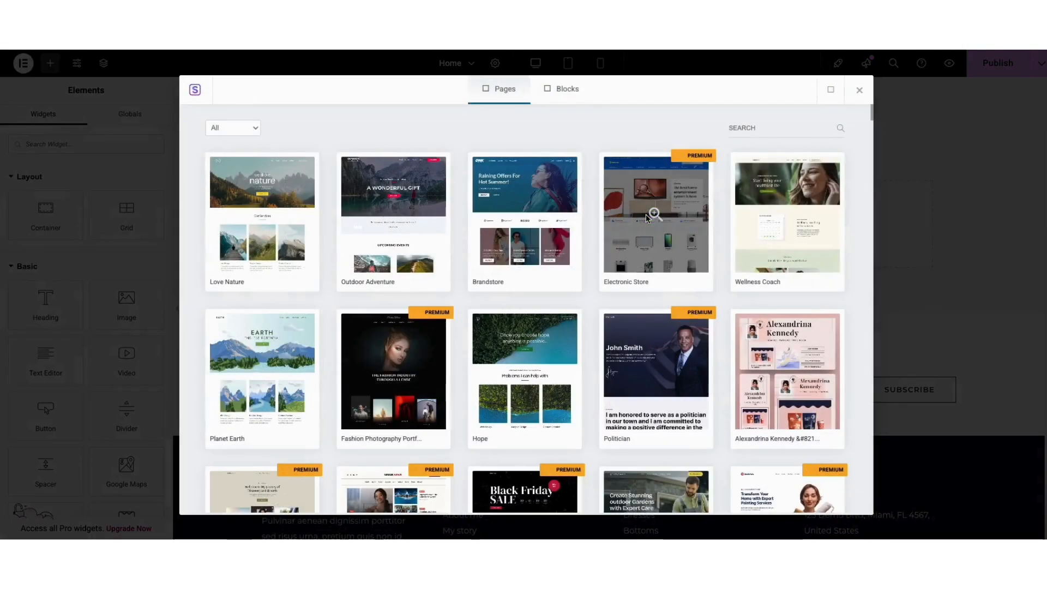
{"action": "left_click", "coordinate": [567, 92]}
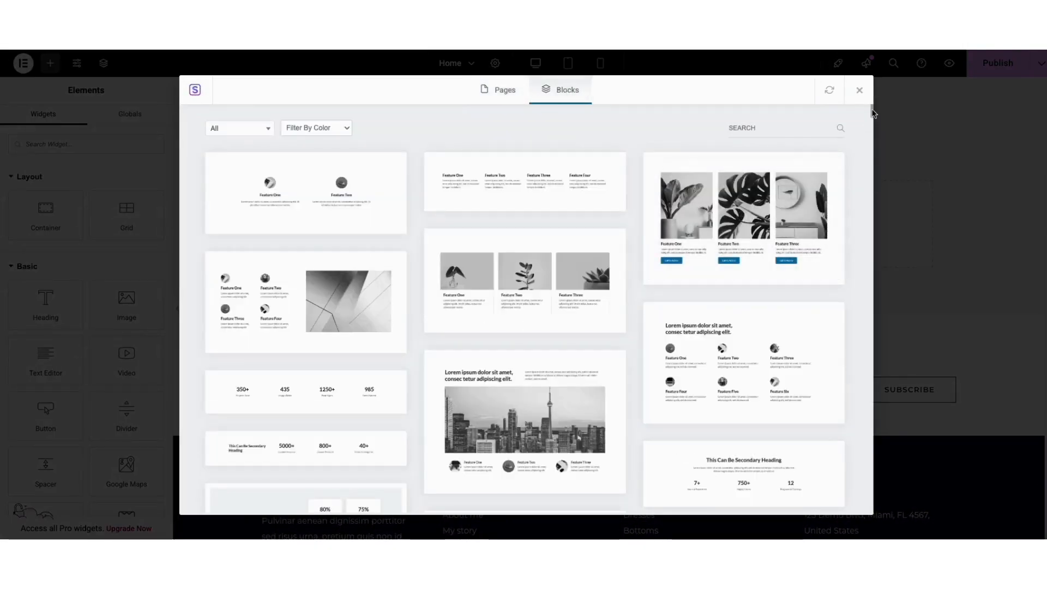
{"action": "mouse_move", "coordinate": [871, 113]}
{"action": "left_mouse_down"}
{"action": "mouse_move", "coordinate": [872, 170]}
{"action": "mouse_move", "coordinate": [862, 107]}
{"action": "left_mouse_up"}
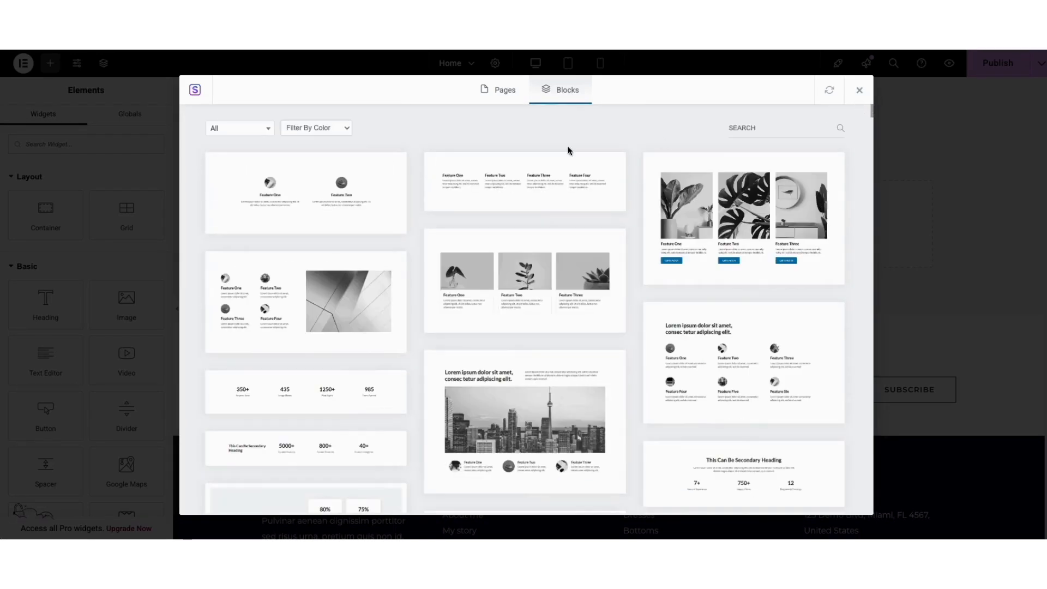
{"action": "left_click", "coordinate": [266, 129]}
{"action": "scroll", "coordinate": [269, 171], "scroll_direction": "down", "scroll_amount": 3}
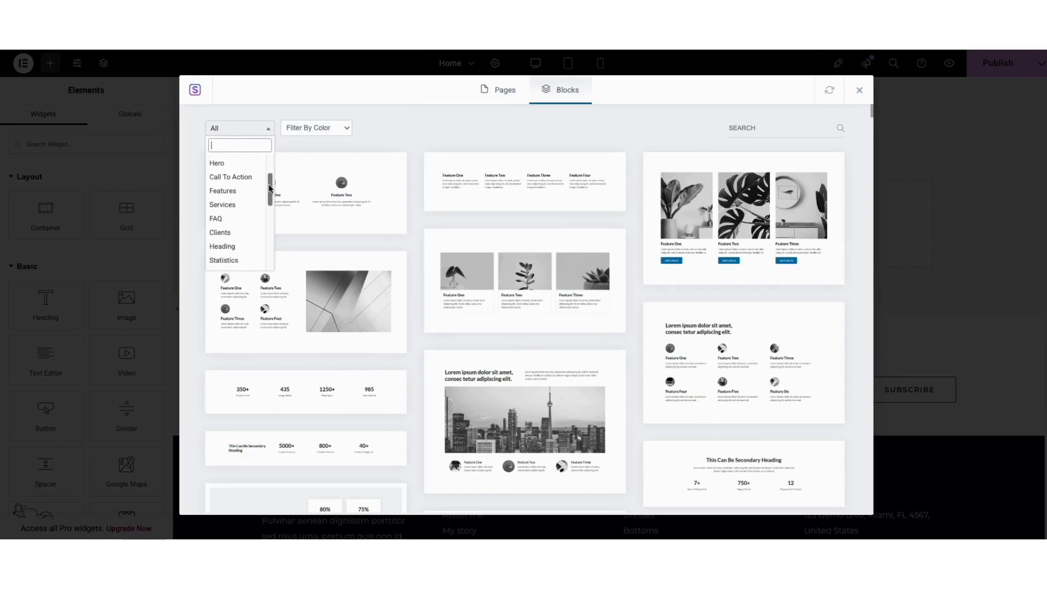
{"action": "left_click", "coordinate": [481, 127]}
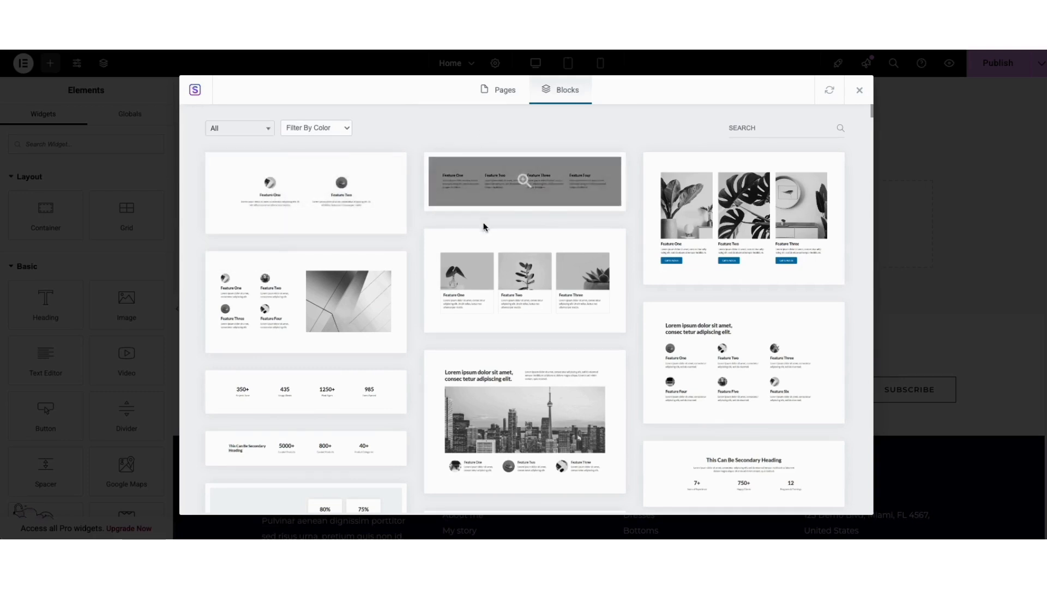
{"action": "left_click", "coordinate": [498, 280]}
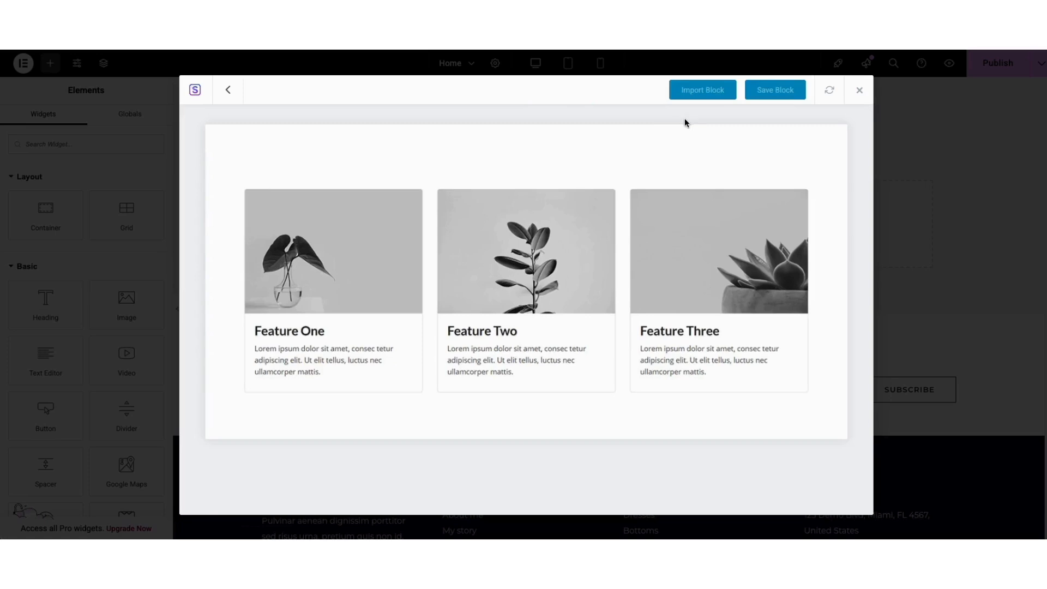
{"action": "left_click", "coordinate": [688, 92]}
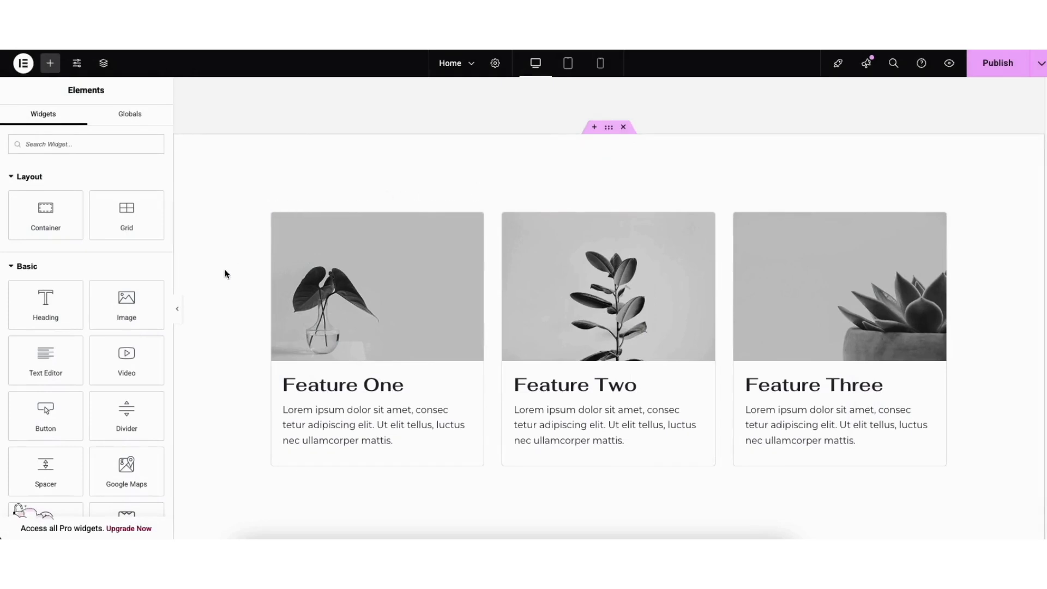
Set the imported feature section's classic background color to the off-white #FCFCFC
{"action": "right_click", "coordinate": [237, 169]}
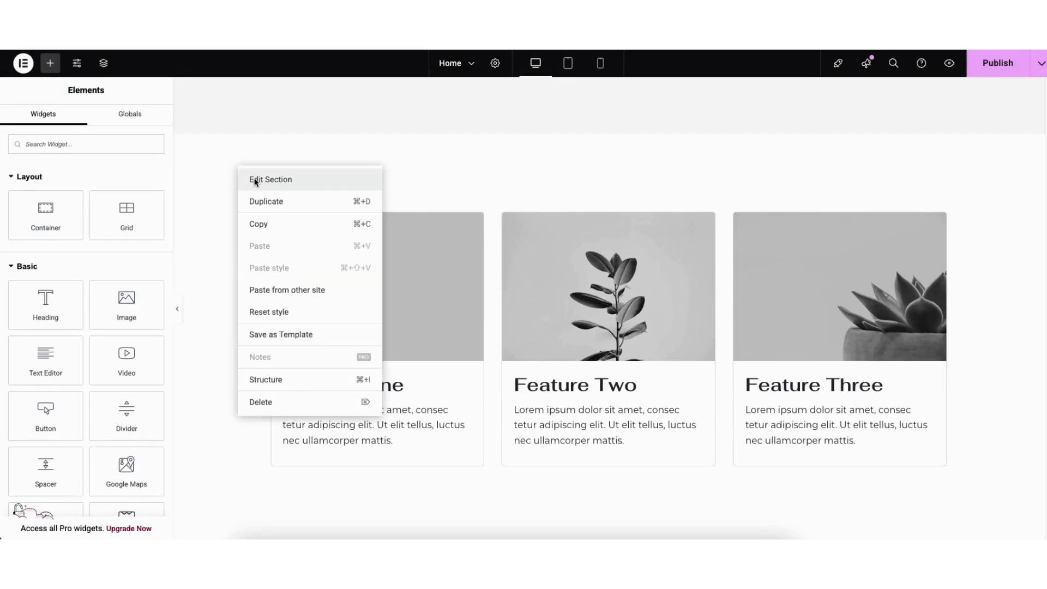
{"action": "left_click", "coordinate": [255, 180]}
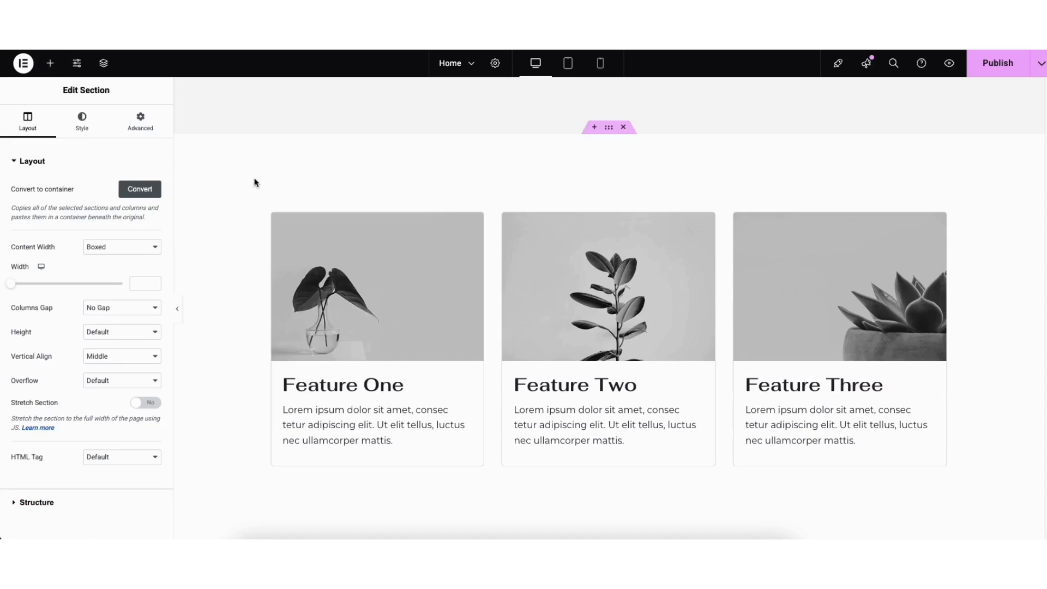
{"action": "left_click", "coordinate": [83, 123]}
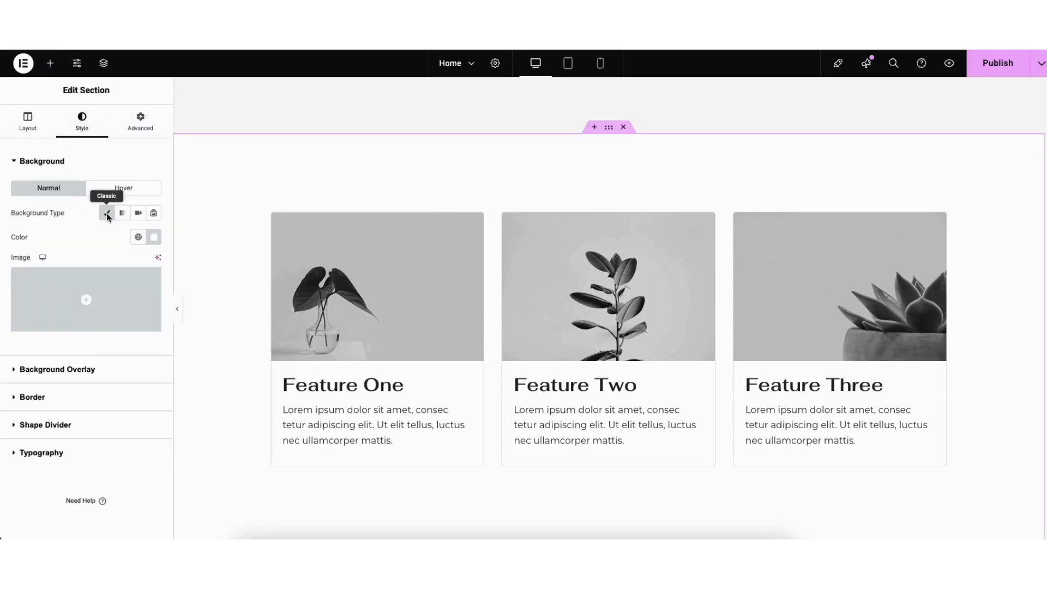
{"action": "left_click", "coordinate": [154, 236]}
{"action": "mouse_move", "coordinate": [95, 291]}
{"action": "left_mouse_down"}
{"action": "mouse_move", "coordinate": [218, 288]}
{"action": "mouse_move", "coordinate": [207, 321]}
{"action": "mouse_move", "coordinate": [83, 286]}
{"action": "left_mouse_up"}
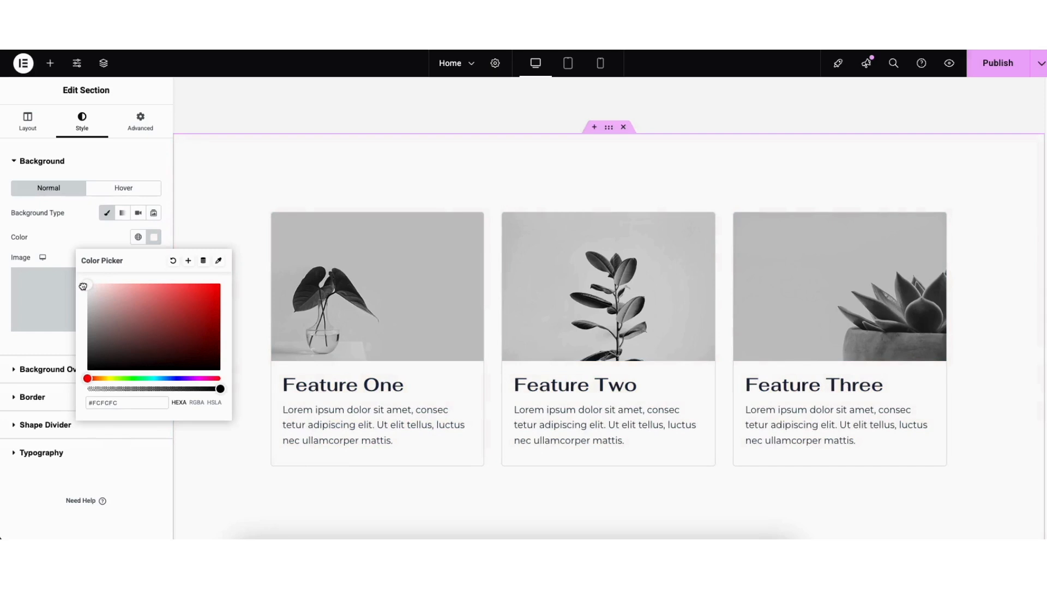
{"action": "left_click", "coordinate": [65, 243]}
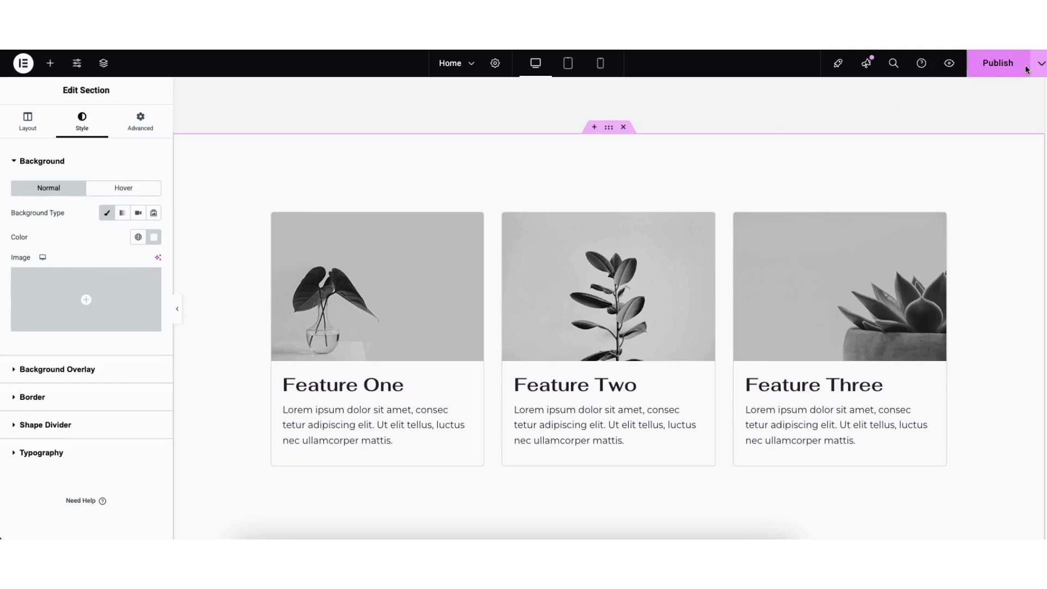
Save the homepage changes as a draft and preview the page
{"action": "left_click", "coordinate": [1041, 68]}
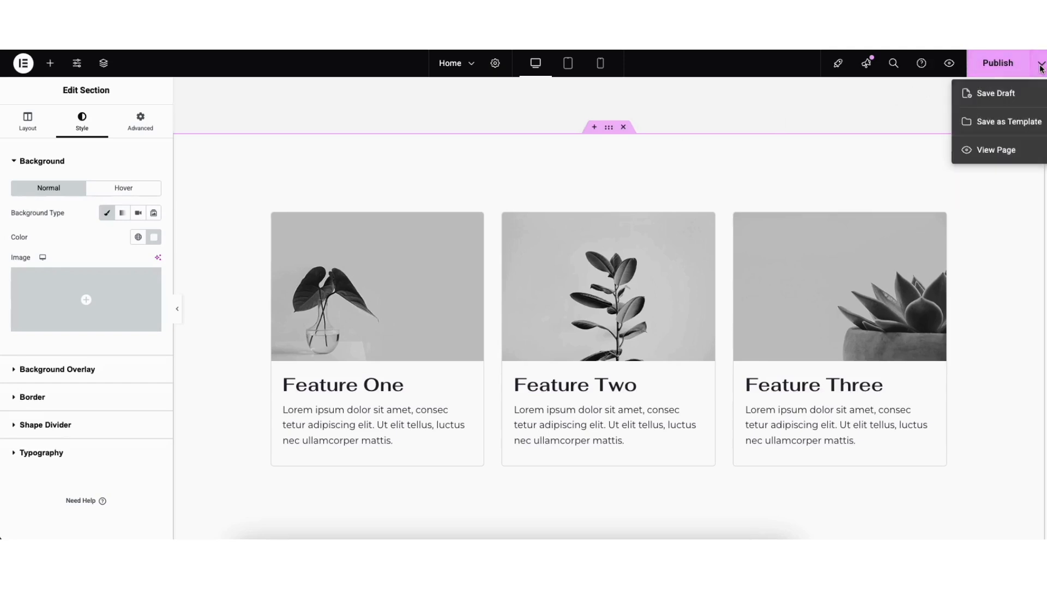
{"action": "left_click", "coordinate": [1006, 96]}
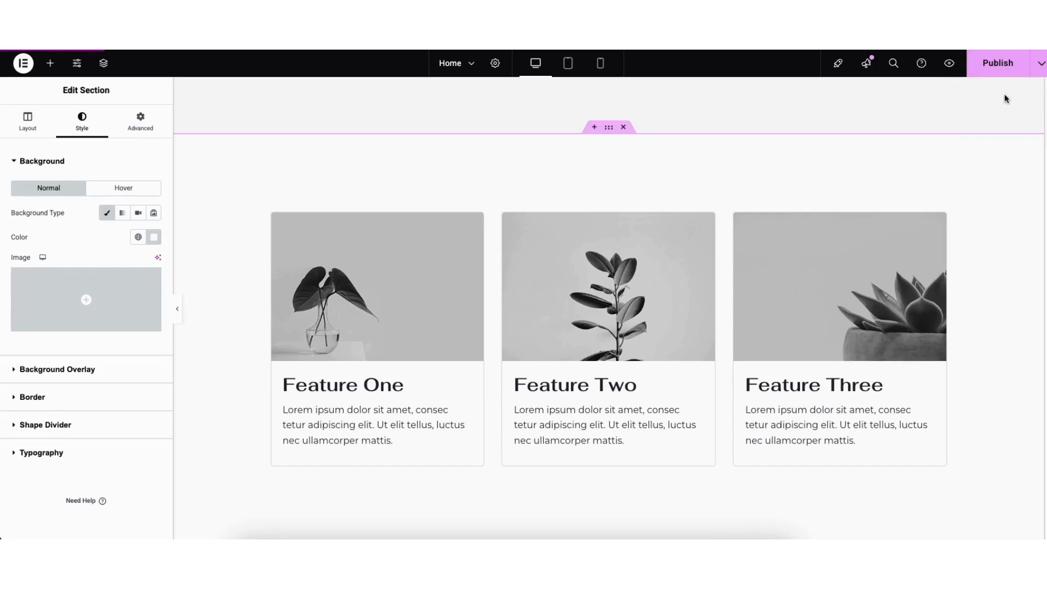
{"action": "left_click", "coordinate": [949, 63]}
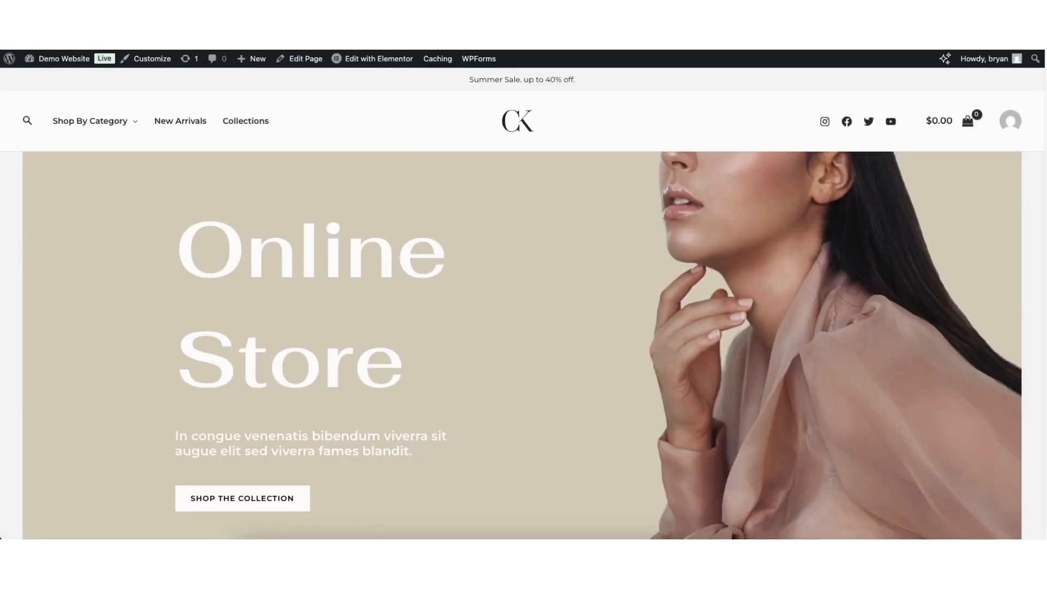
{"action": "scroll", "coordinate": [522, 303], "scroll_direction": "down", "scroll_amount": 15}
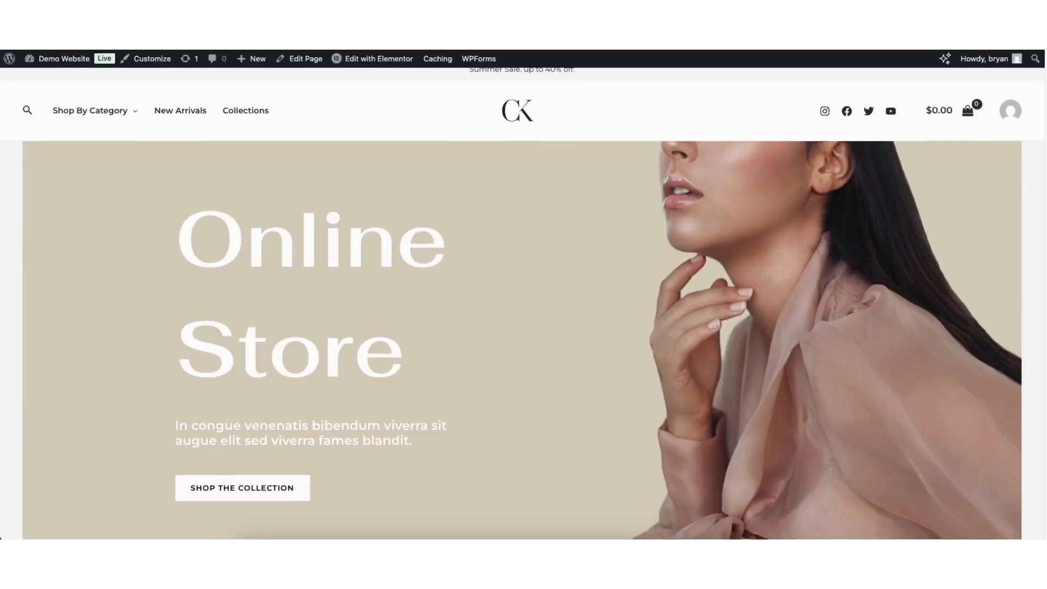
Open the Contact page from the footer's Information links and review its contact details and form
{"action": "scroll", "coordinate": [521, 303], "scroll_direction": "down", "scroll_amount": 10}
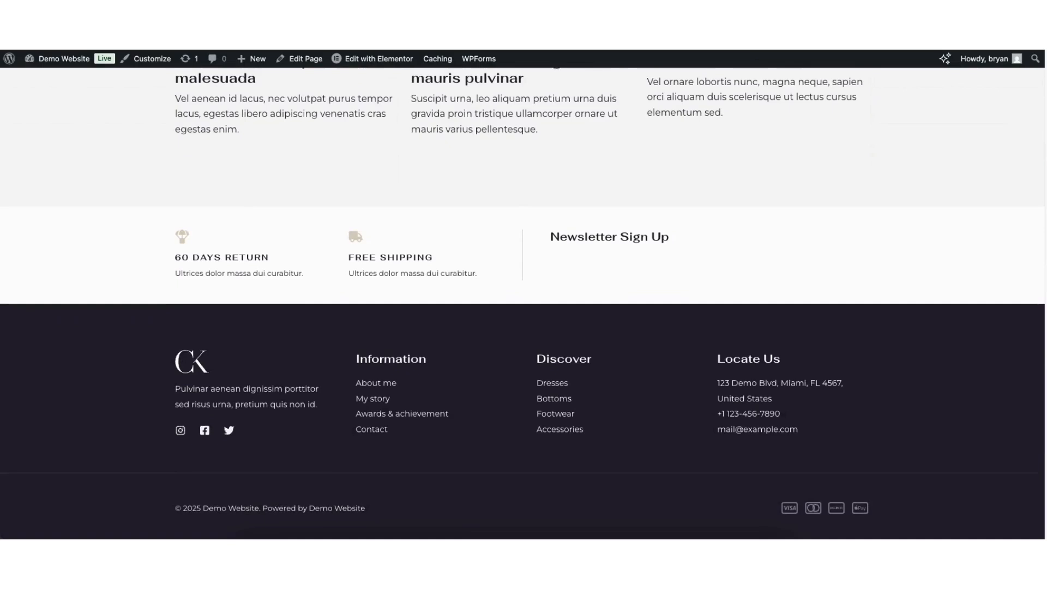
{"action": "left_click", "coordinate": [367, 430]}
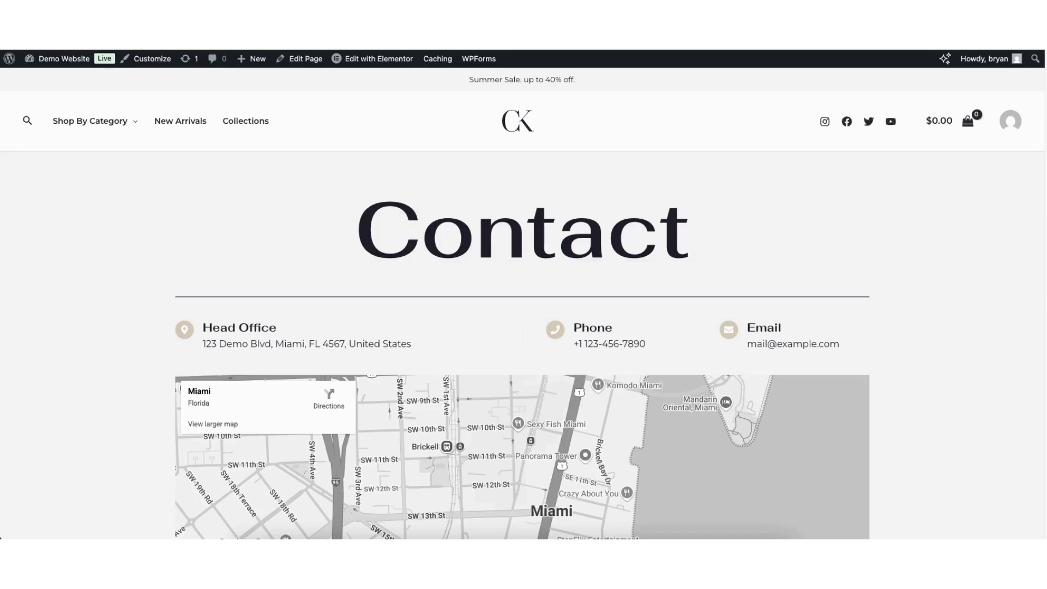
{"action": "scroll", "coordinate": [1029, 203], "scroll_direction": "down", "scroll_amount": 10}
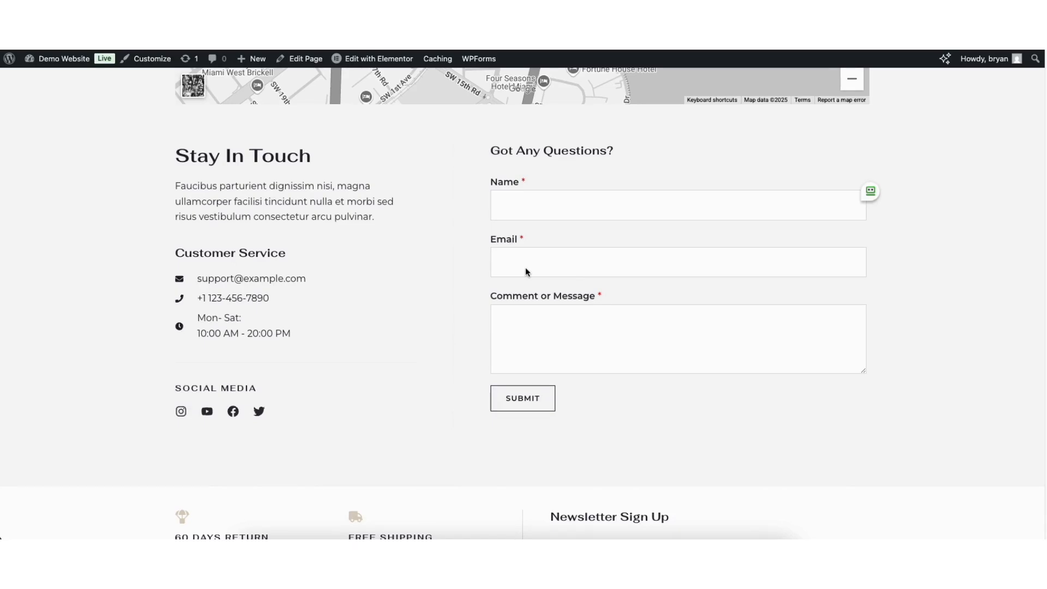
Open the Contact Us form in WPForms for editing and add a Single Line Text field between the name and email fields
{"action": "mouse_move", "coordinate": [57, 59]}
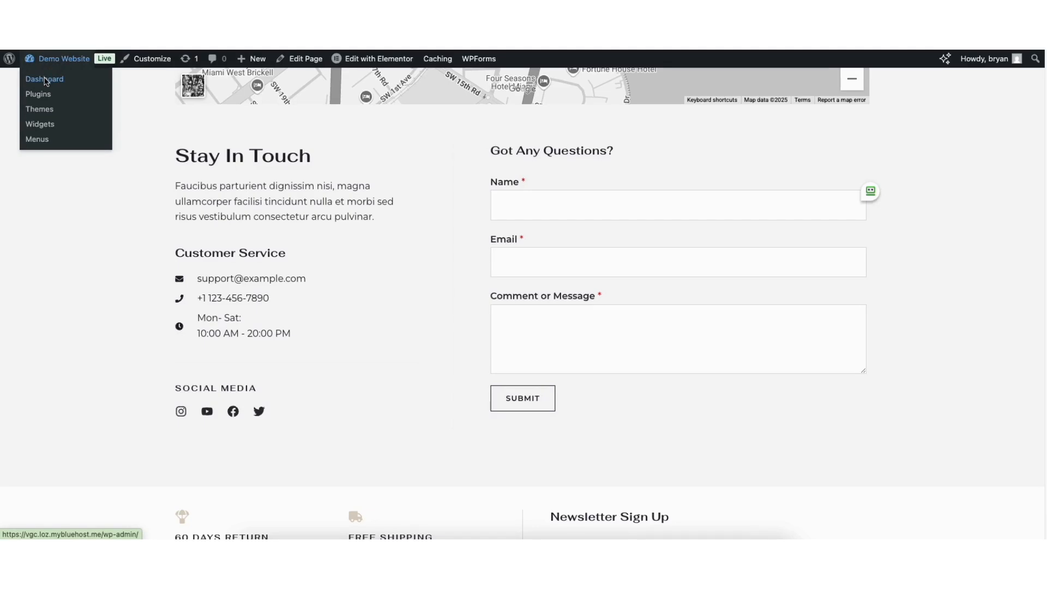
{"action": "left_click", "coordinate": [45, 80]}
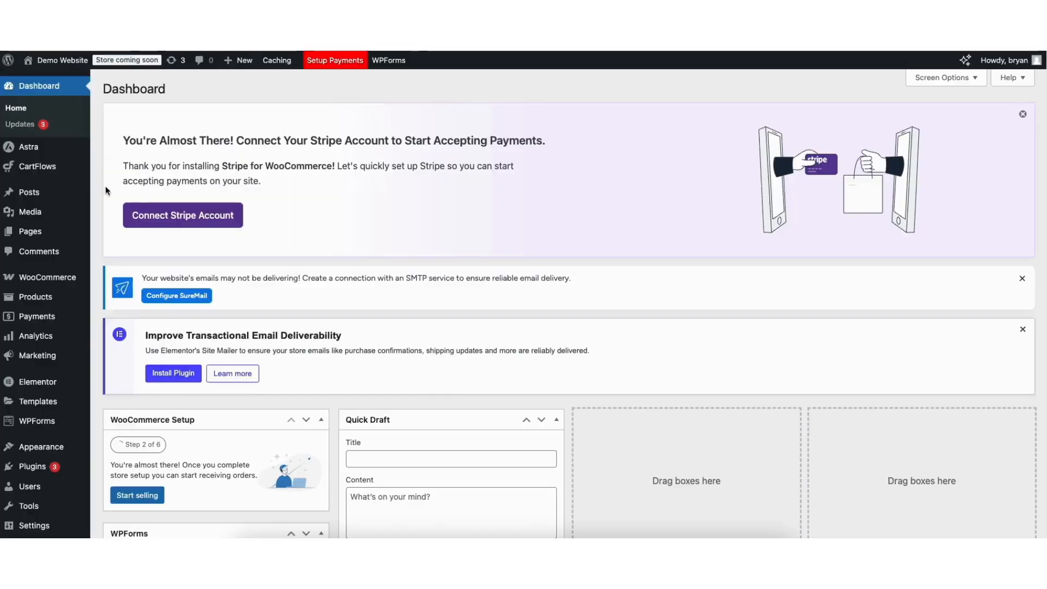
{"action": "left_click", "coordinate": [33, 423]}
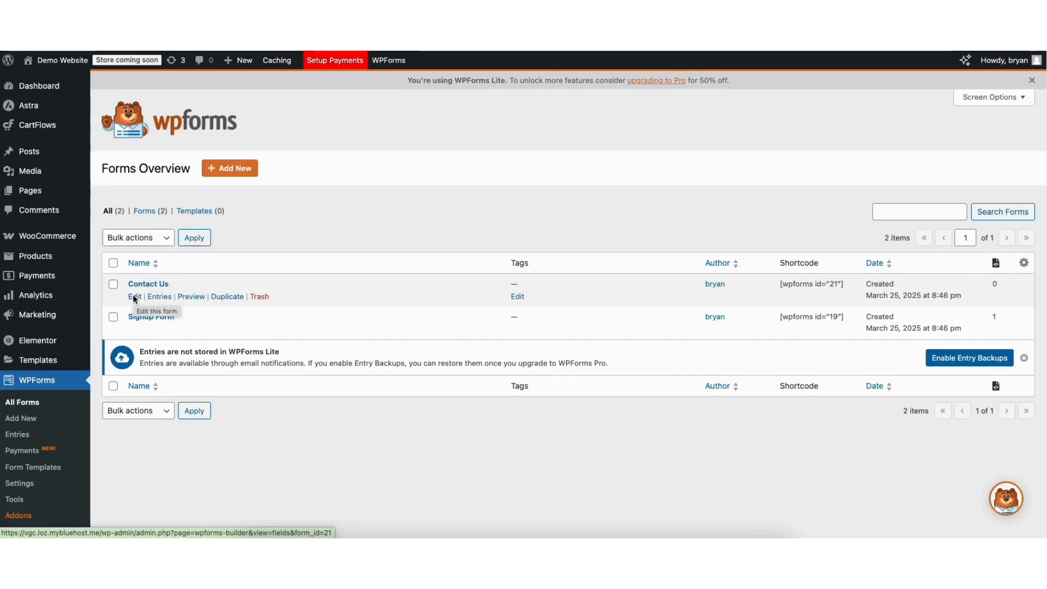
{"action": "left_click", "coordinate": [134, 297]}
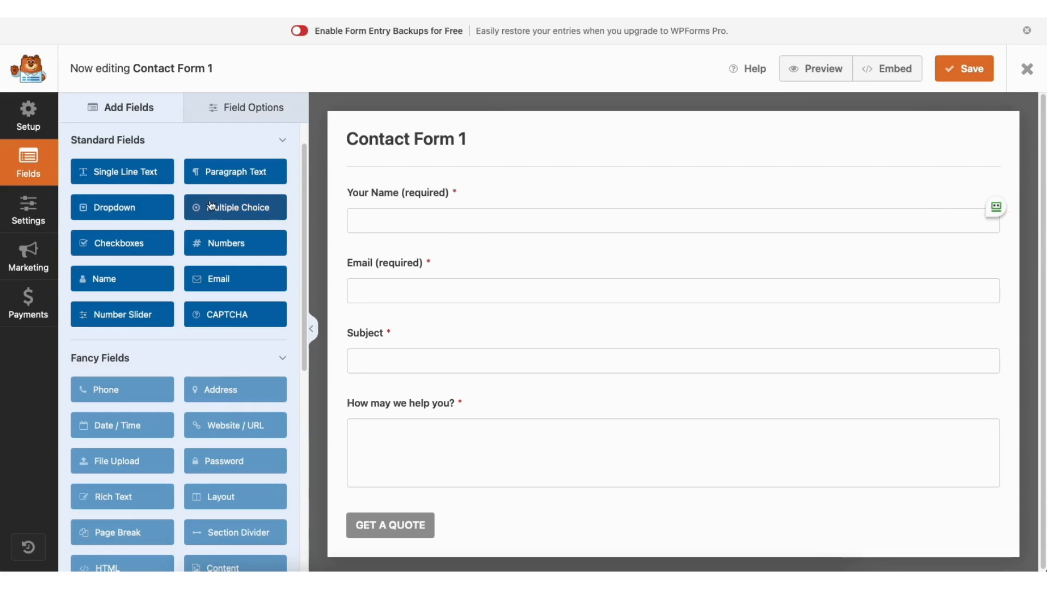
{"action": "mouse_move", "coordinate": [390, 192]}
{"action": "left_mouse_down"}
{"action": "mouse_move", "coordinate": [394, 279]}
{"action": "mouse_move", "coordinate": [388, 195]}
{"action": "left_mouse_up"}
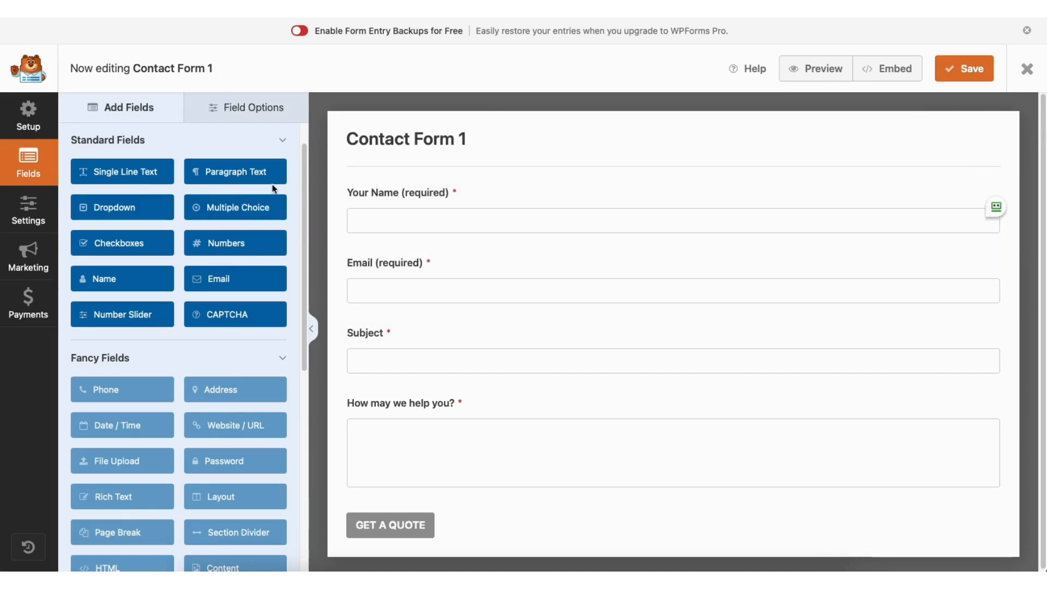
{"action": "left_click_drag", "start_coordinate": [131, 170], "coordinate": [406, 258]}
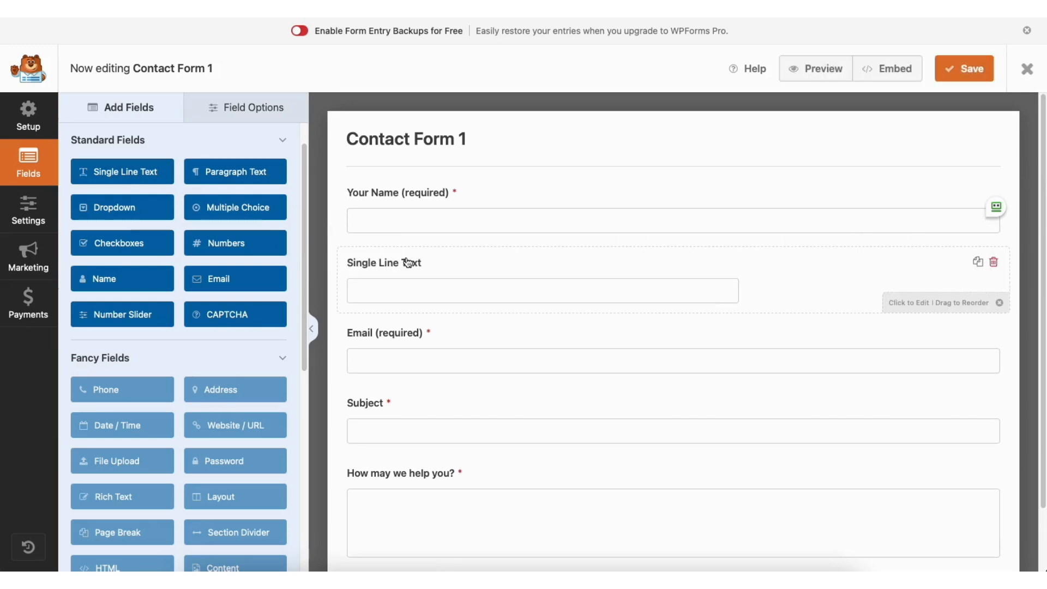
Review the name field's general and advanced options, switching its Required setting off and back on and checking the field size choices
{"action": "left_click", "coordinate": [244, 108]}
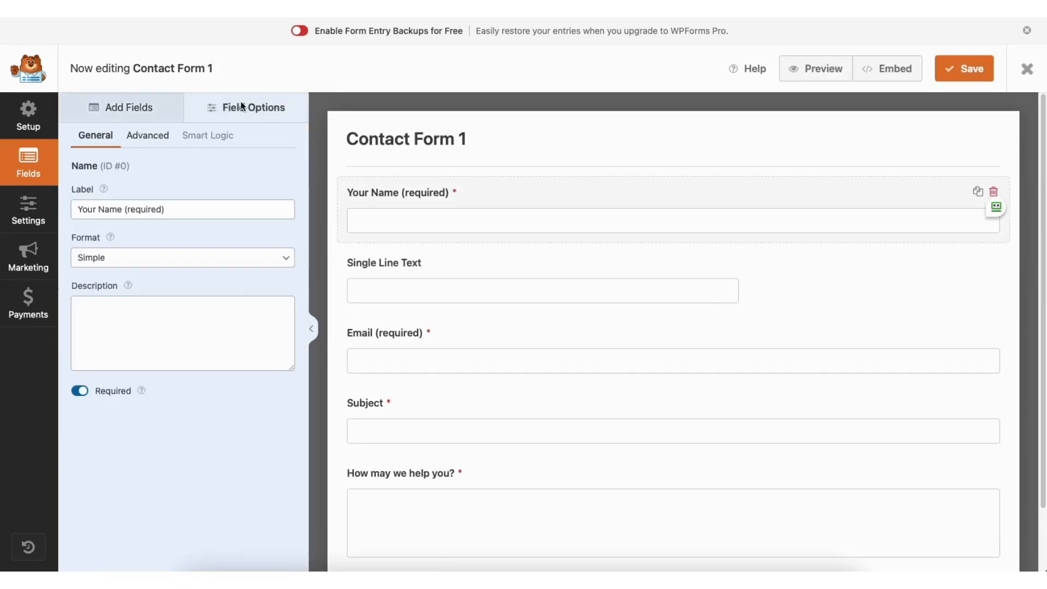
{"action": "left_click", "coordinate": [162, 209]}
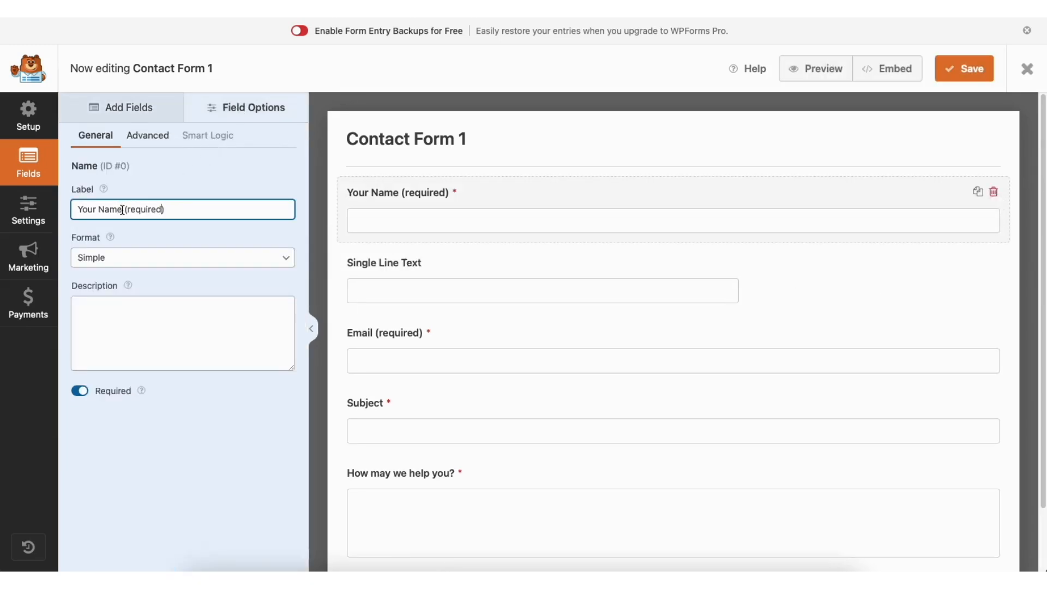
{"action": "left_click", "coordinate": [80, 390]}
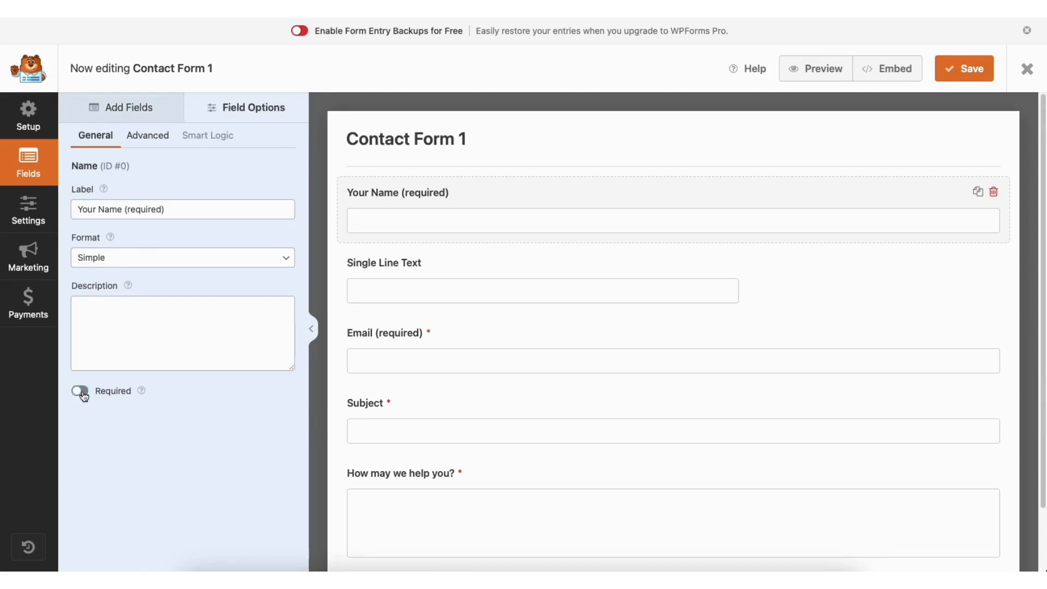
{"action": "left_click", "coordinate": [82, 394]}
{"action": "left_click", "coordinate": [162, 140]}
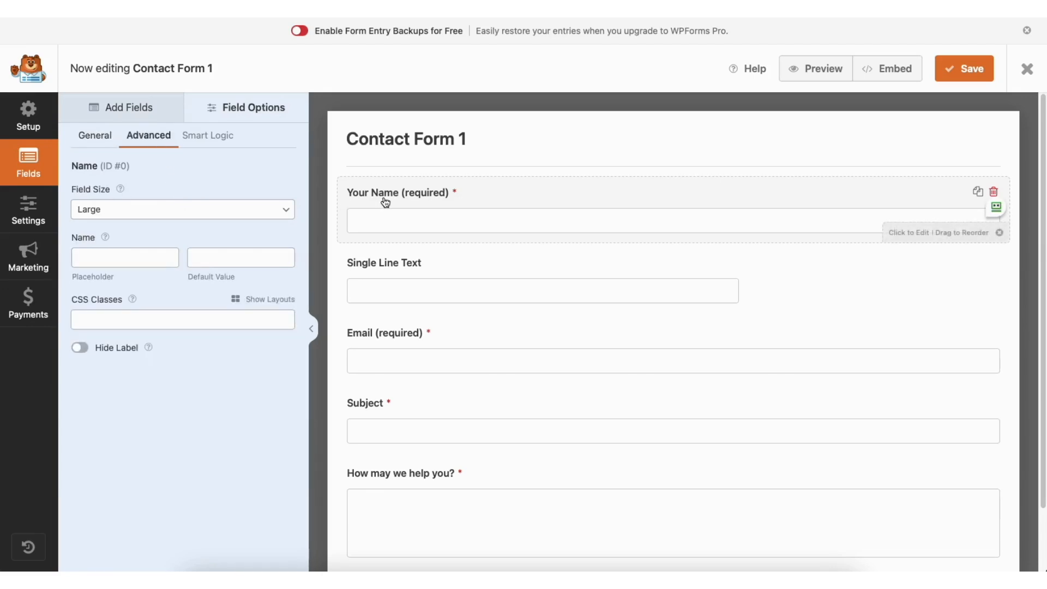
{"action": "left_click", "coordinate": [147, 212]}
{"action": "left_click", "coordinate": [143, 206]}
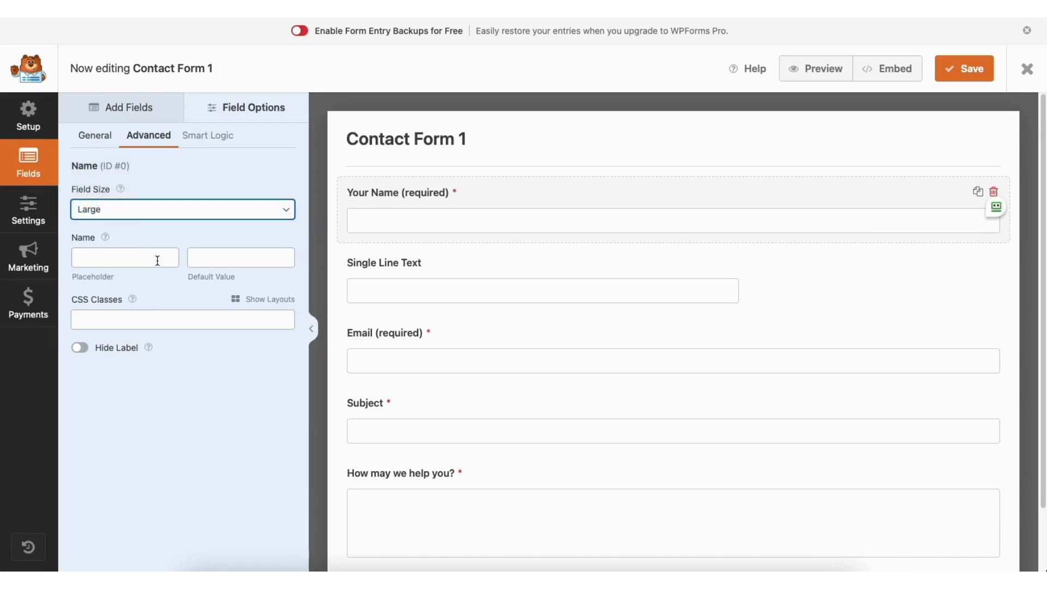
Review the contact form's general, spam protection, notification and confirmation settings
{"action": "left_click", "coordinate": [33, 207]}
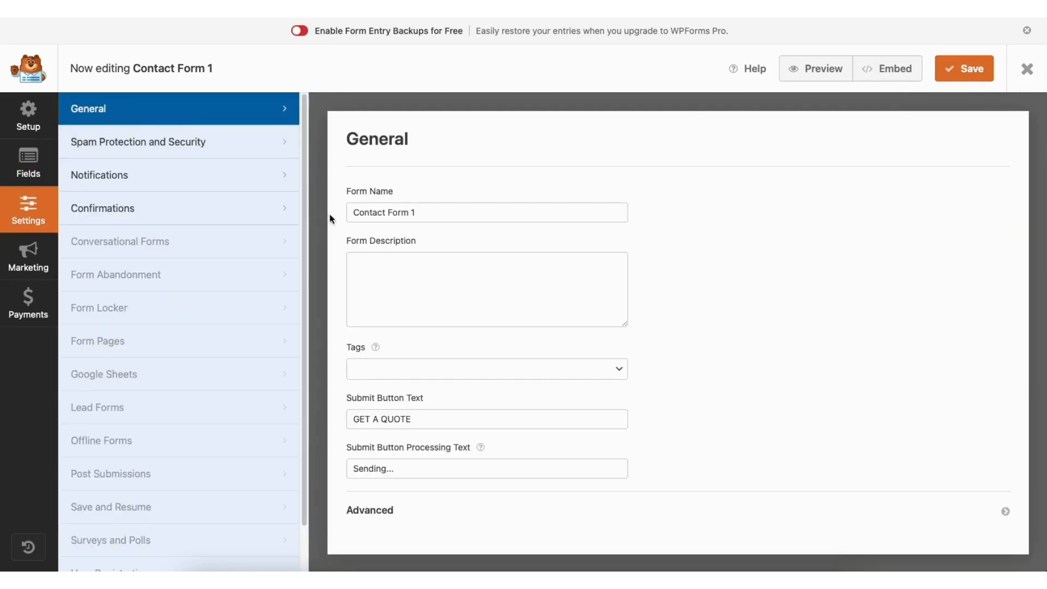
{"action": "left_click", "coordinate": [217, 151]}
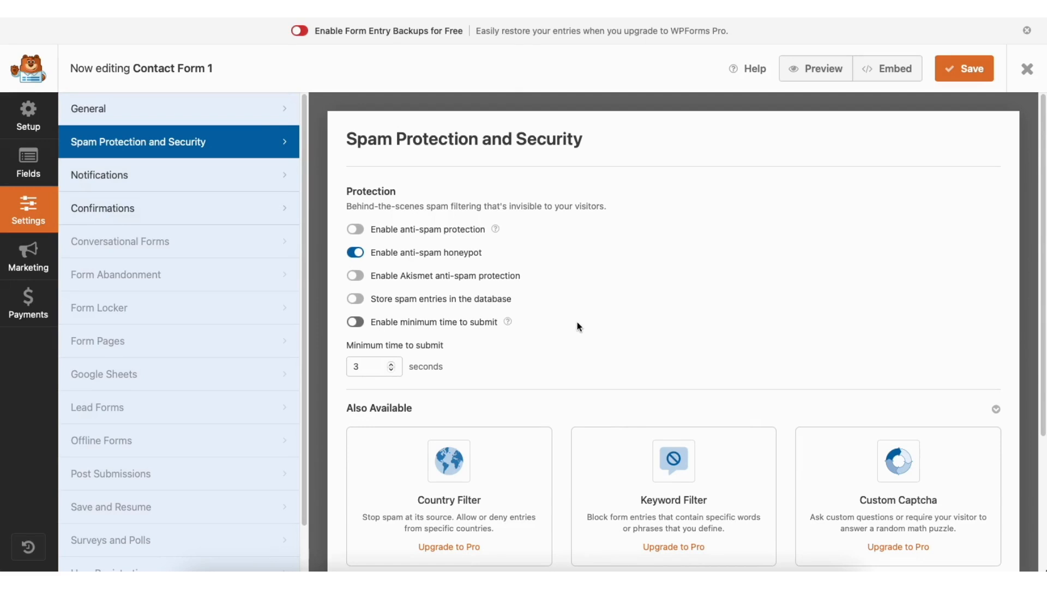
{"action": "left_click", "coordinate": [200, 177]}
{"action": "left_click_drag", "start_coordinate": [1041, 182], "coordinate": [1042, 295]}
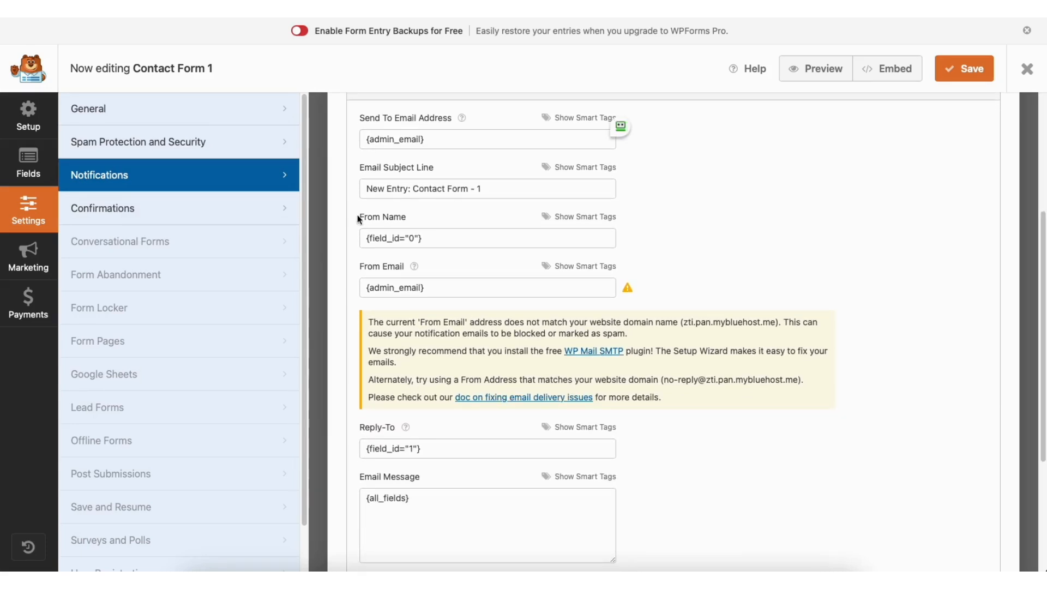
{"action": "left_click", "coordinate": [201, 208]}
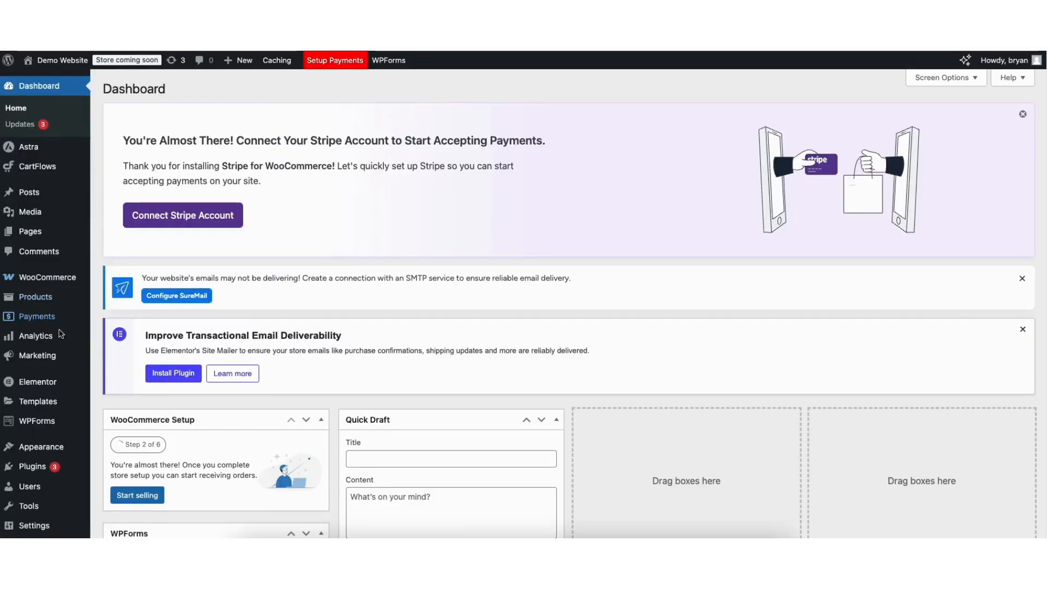
Open the Signup Form for editing from the WPForms overview
{"action": "left_click", "coordinate": [34, 422]}
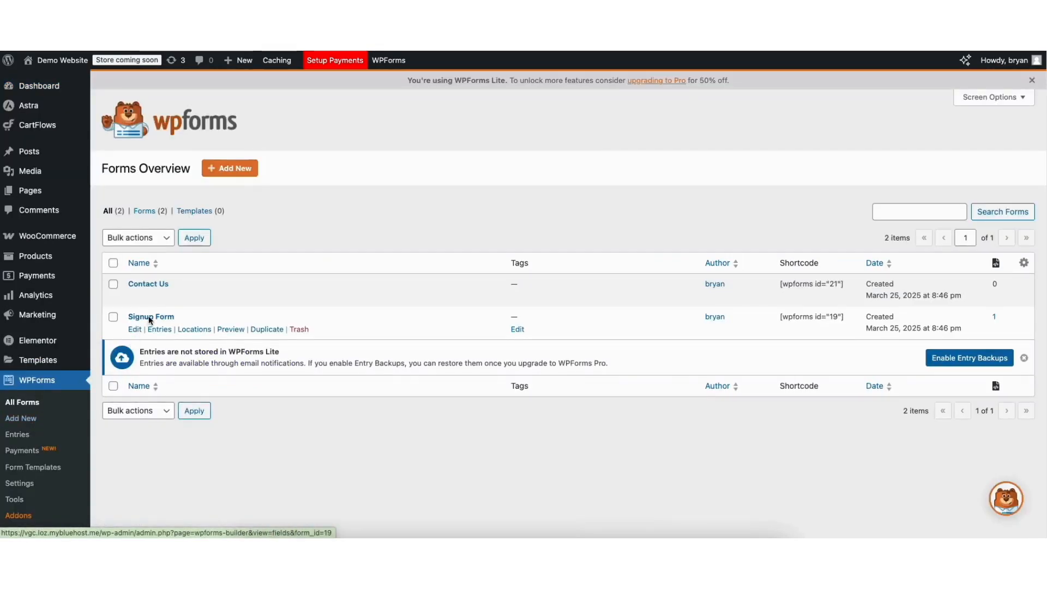
{"action": "left_click", "coordinate": [133, 331]}
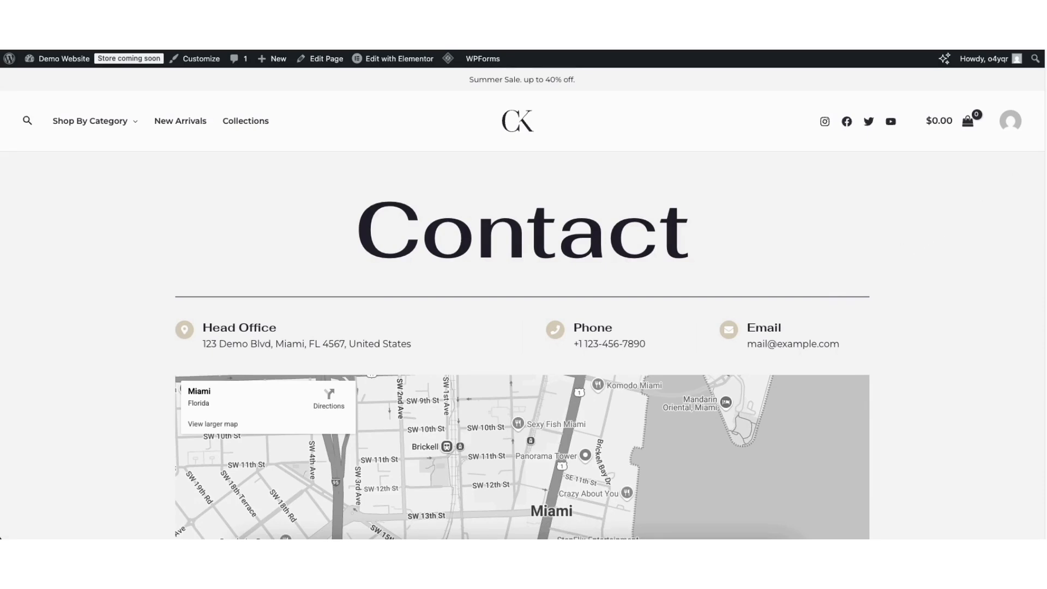
Open the Contact page in Elementor and open its Google Maps widget for editing
{"action": "scroll", "coordinate": [521, 306], "scroll_direction": "down", "scroll_amount": 3}
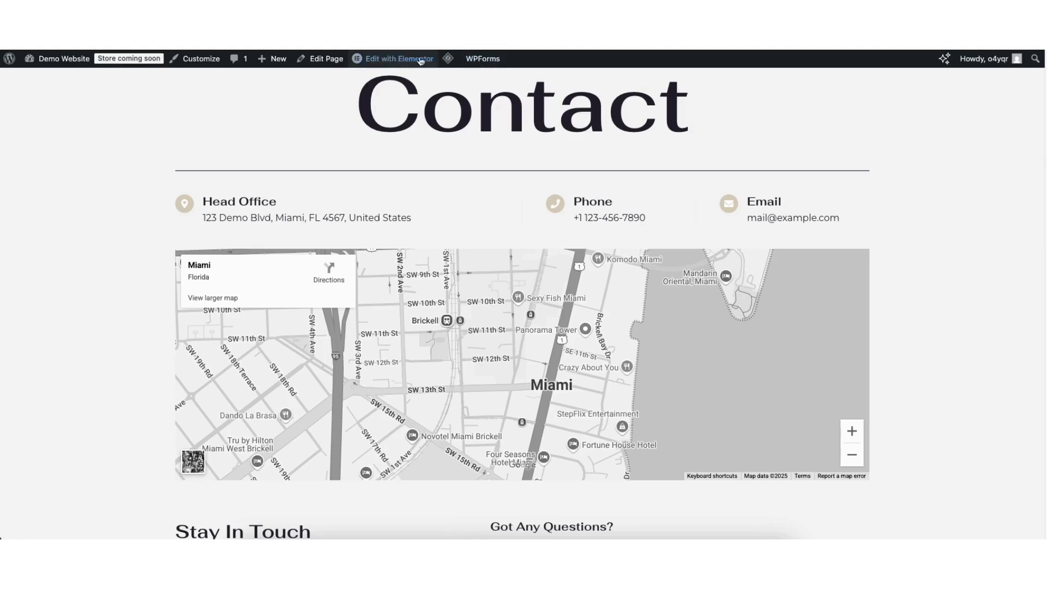
{"action": "mouse_move", "coordinate": [376, 61]}
{"action": "left_click", "coordinate": [376, 61]}
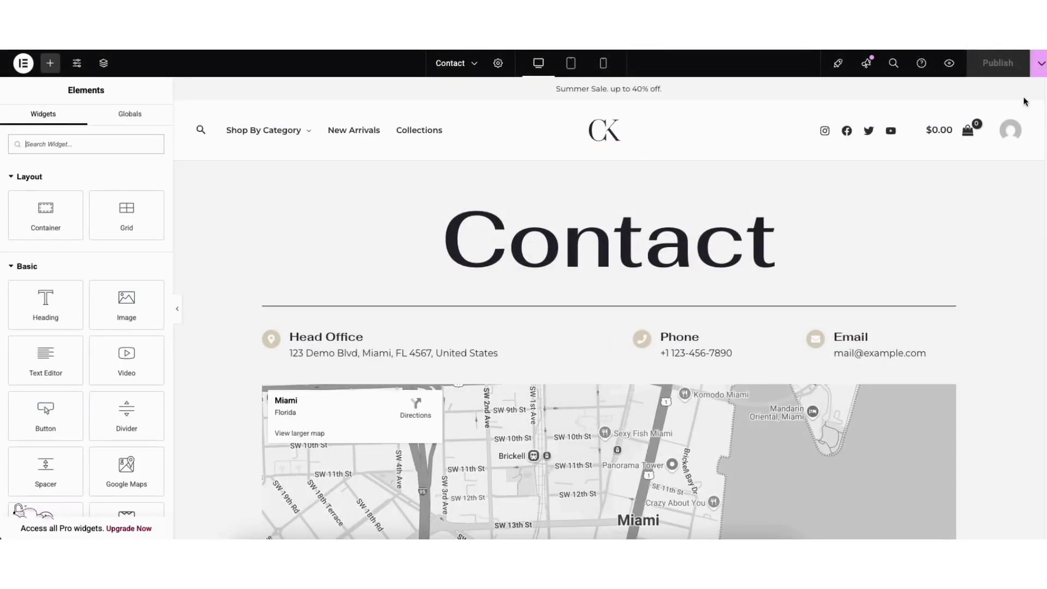
{"action": "scroll", "coordinate": [571, 320], "scroll_direction": "down", "scroll_amount": 4}
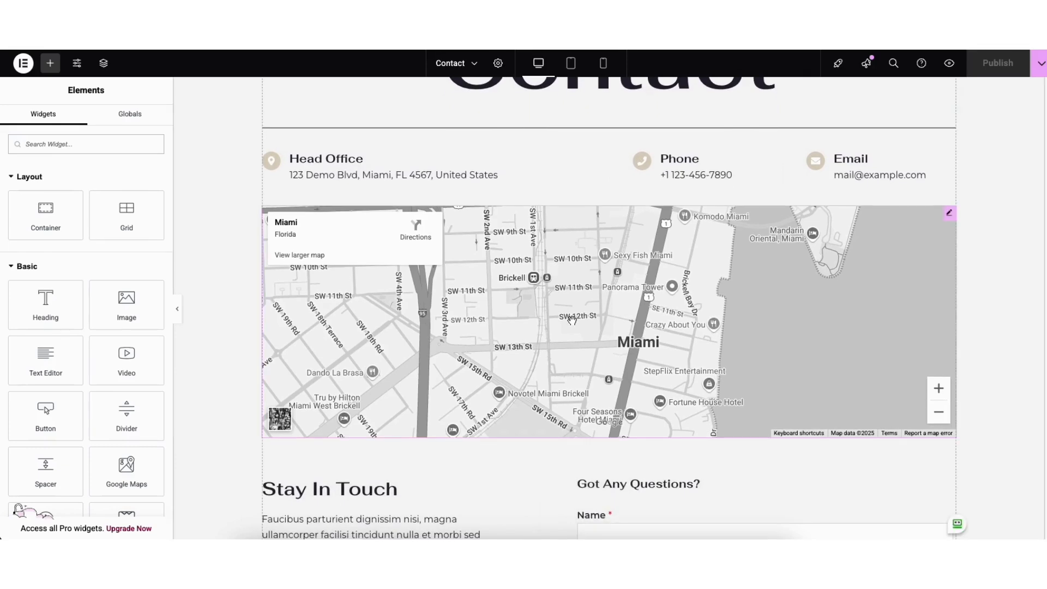
{"action": "left_click", "coordinate": [948, 214]}
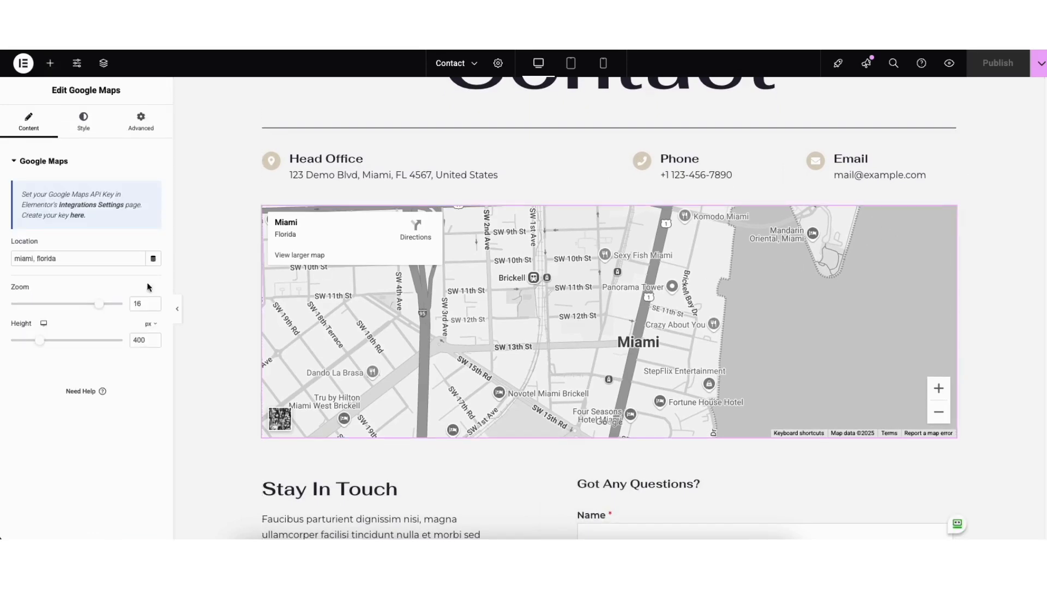
Set the Contact page map's zoom to 13 and its height to 480 px
{"action": "left_click_drag", "start_coordinate": [16, 260], "coordinate": [80, 257]}
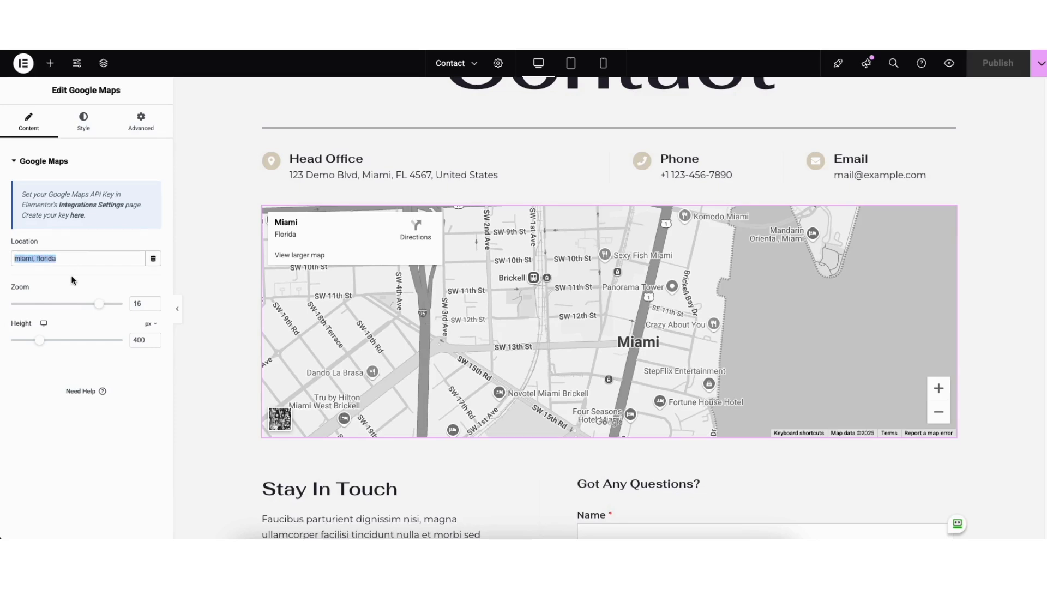
{"action": "left_click", "coordinate": [72, 280]}
{"action": "left_click_drag", "start_coordinate": [97, 305], "coordinate": [80, 308]}
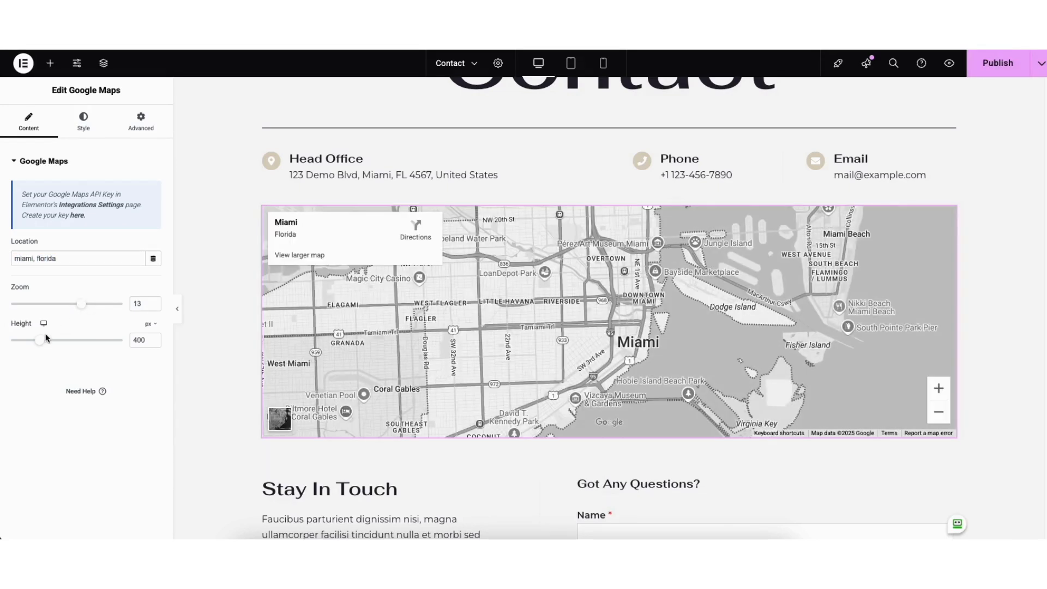
{"action": "left_click_drag", "start_coordinate": [37, 344], "coordinate": [43, 346]}
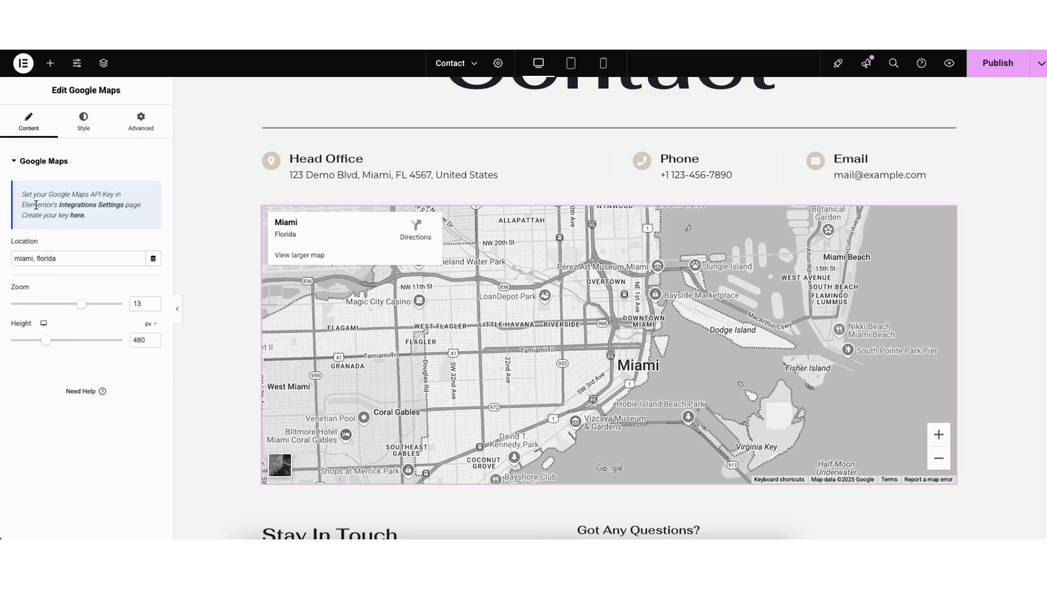
Follow the map widget's key creation link to Google's Use API Keys guide and go to the Google Cloud Credentials page
{"action": "left_click", "coordinate": [77, 217]}
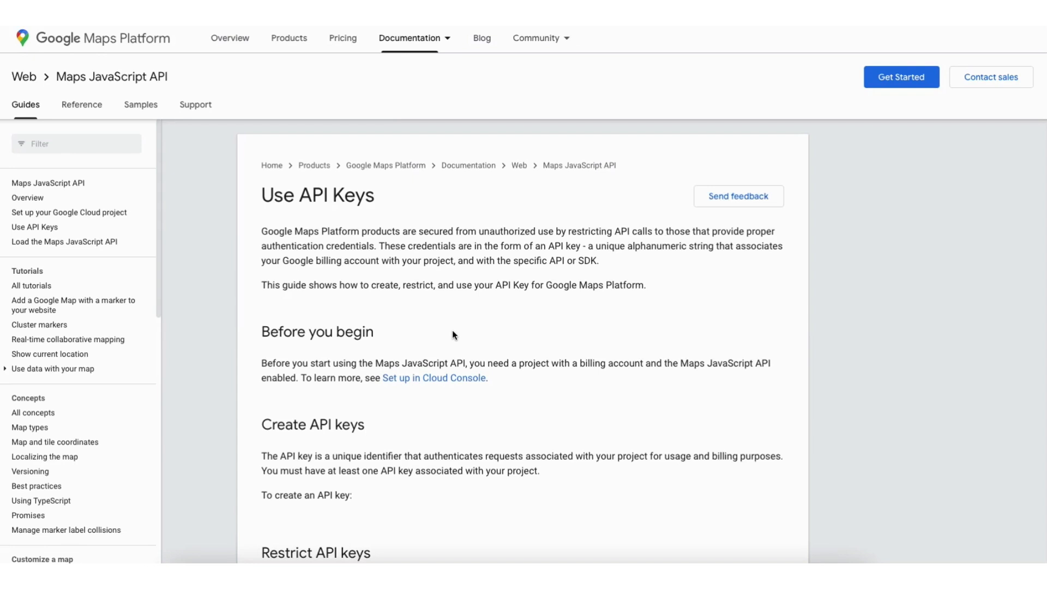
{"action": "scroll", "coordinate": [452, 329], "scroll_direction": "down", "scroll_amount": 7}
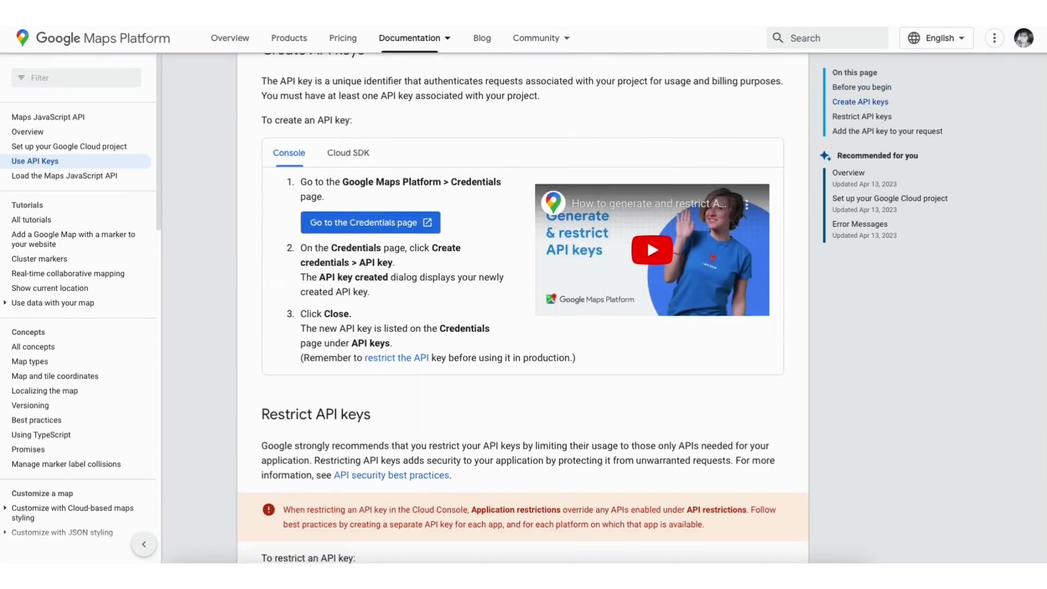
{"action": "left_click", "coordinate": [347, 224]}
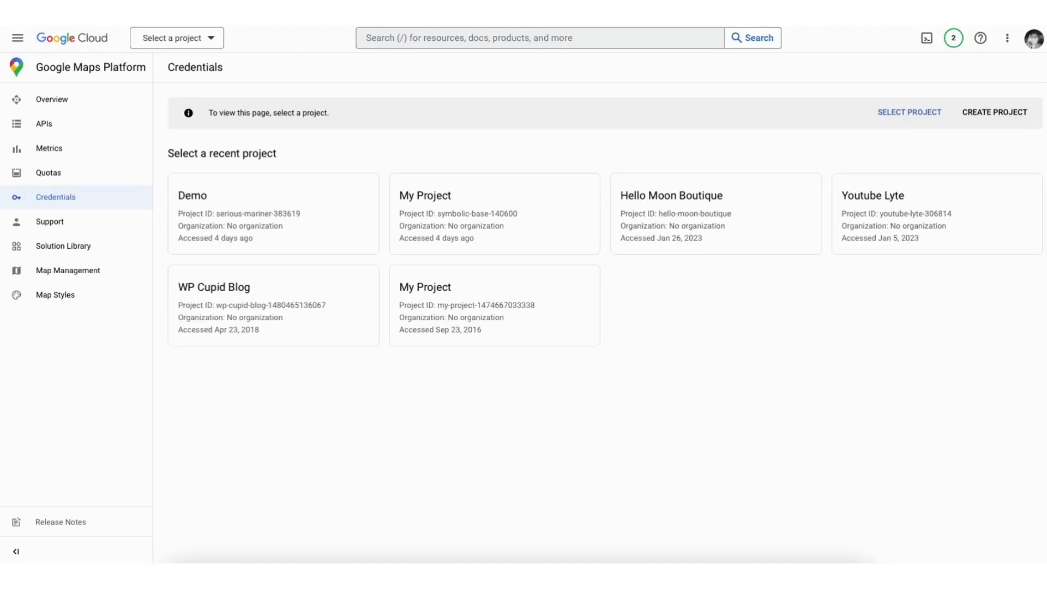
Create a new Google Cloud project named Demo1 with No organization as its location
{"action": "left_click", "coordinate": [994, 112]}
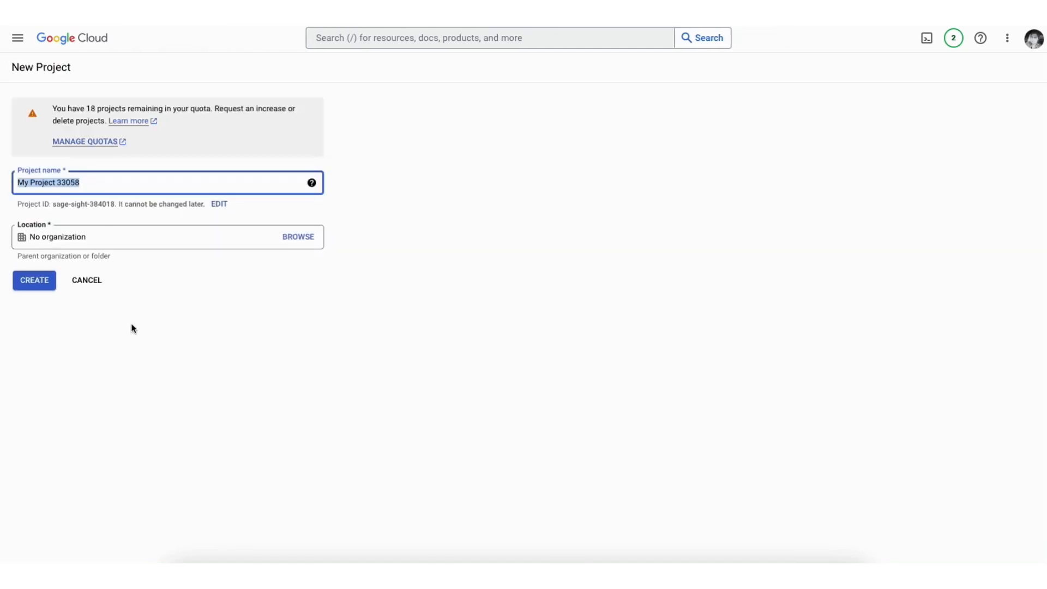
{"action": "type", "text": "Demo1"}
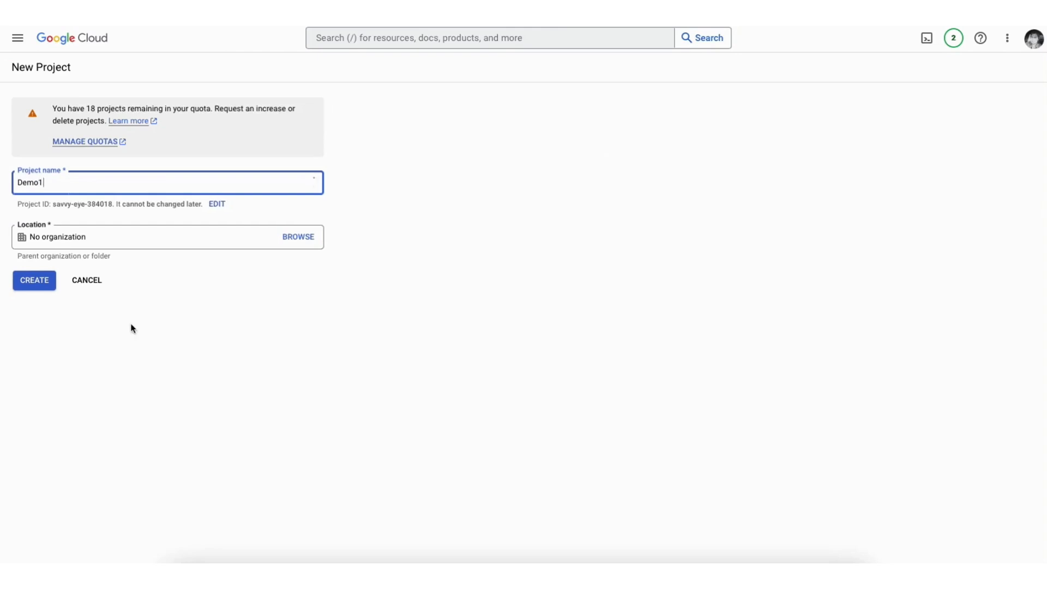
{"action": "left_click", "coordinate": [127, 240]}
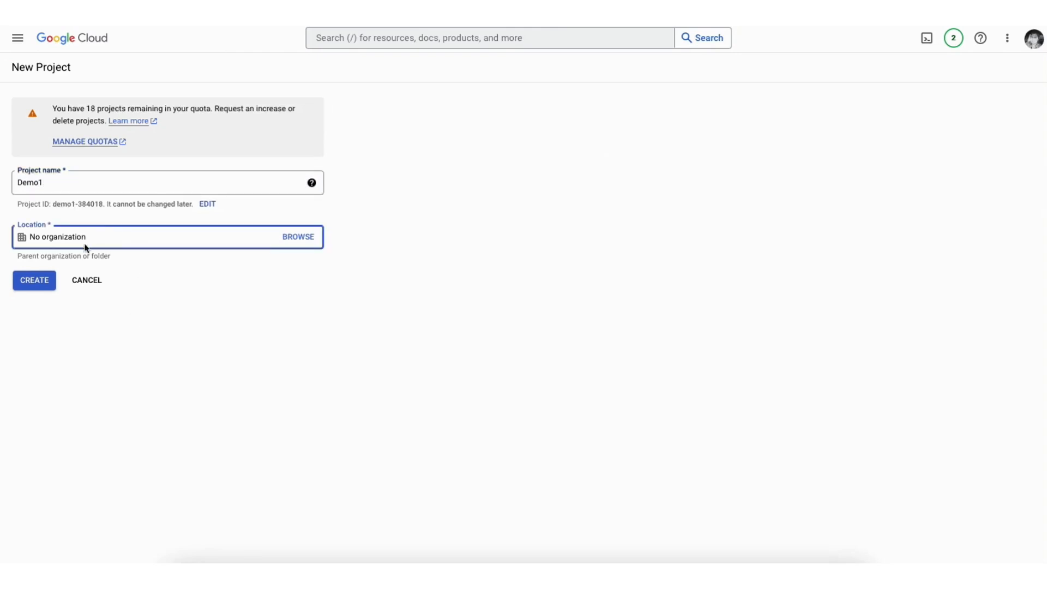
{"action": "left_click", "coordinate": [37, 284]}
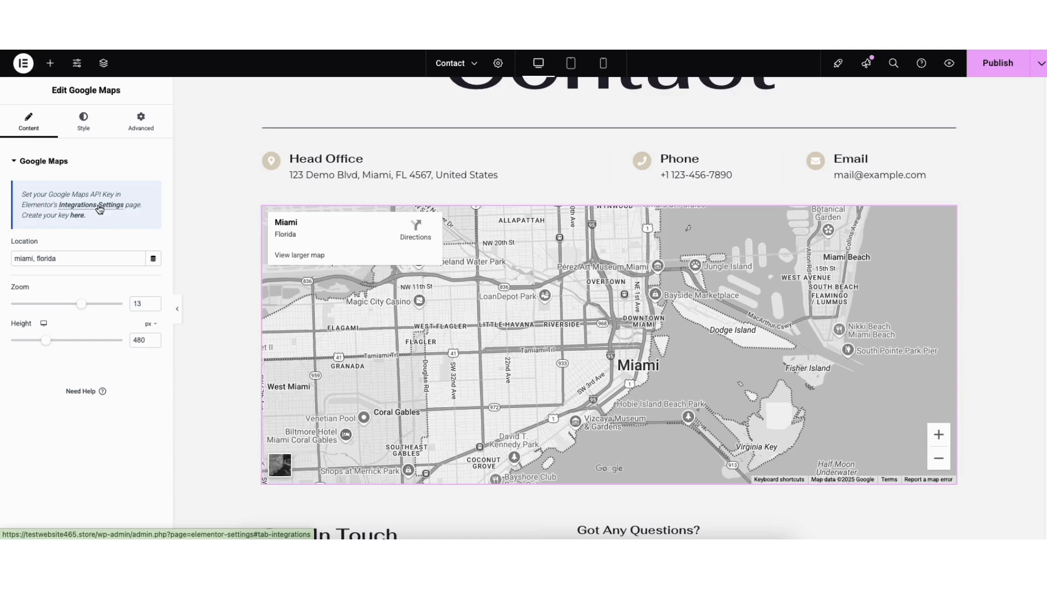
Open Elementor's Integrations Settings page from the Google Maps widget
{"action": "left_click", "coordinate": [100, 209]}
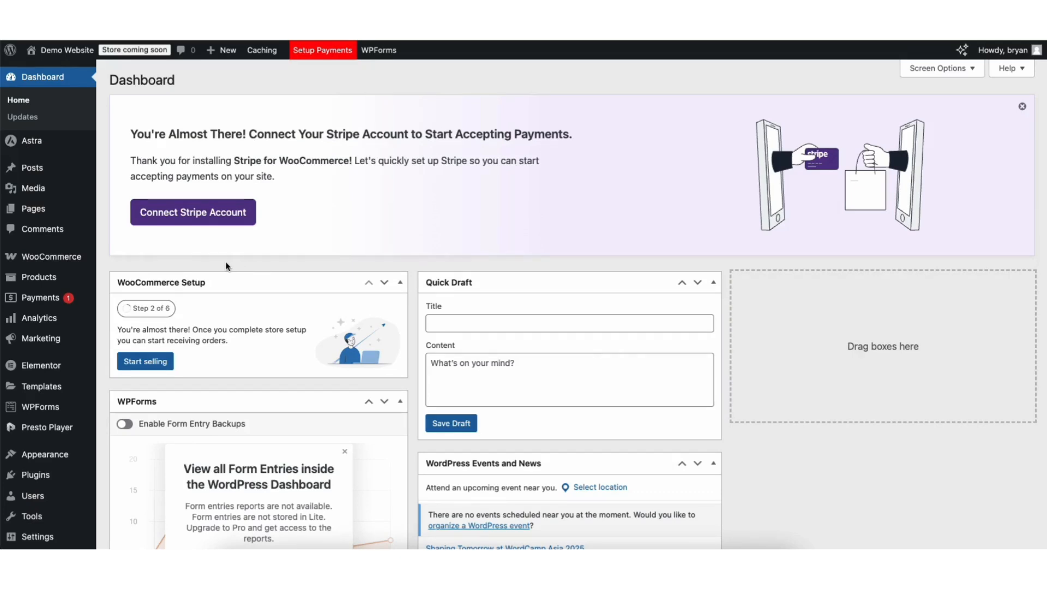
Start WooCommerce's guided store setup with data sharing unticked, and answer the business question with "I'm just starting my business"
{"action": "mouse_move", "coordinate": [27, 260]}
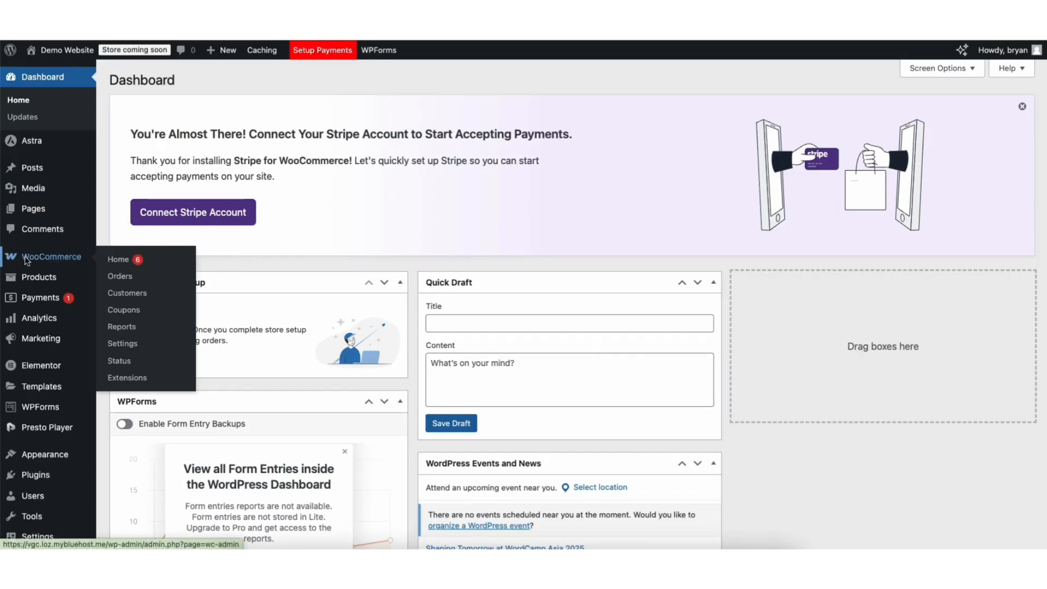
{"action": "left_click", "coordinate": [54, 257]}
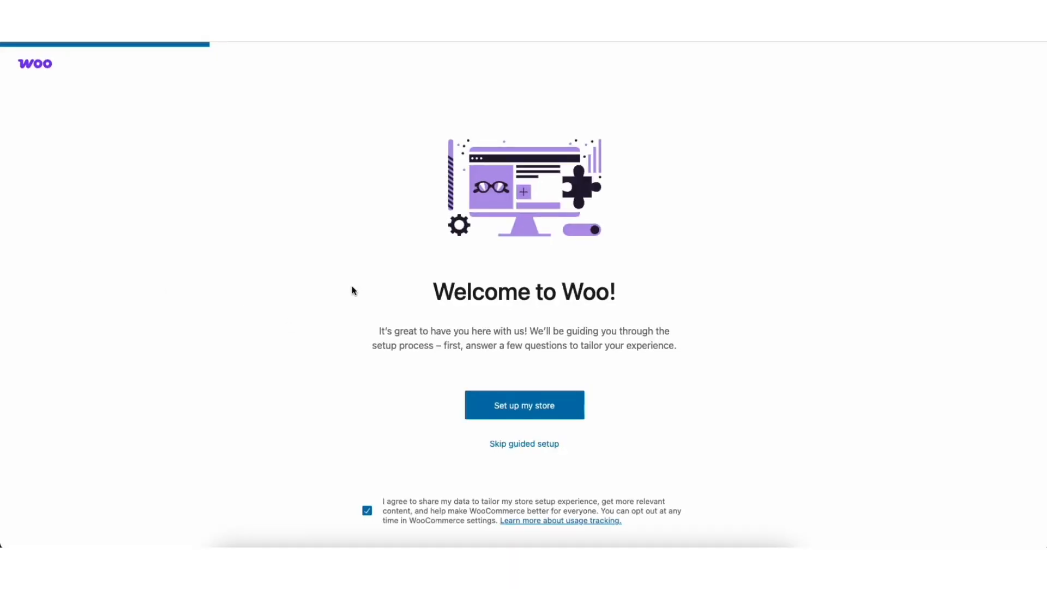
{"action": "left_click", "coordinate": [367, 511]}
{"action": "left_click", "coordinate": [492, 410]}
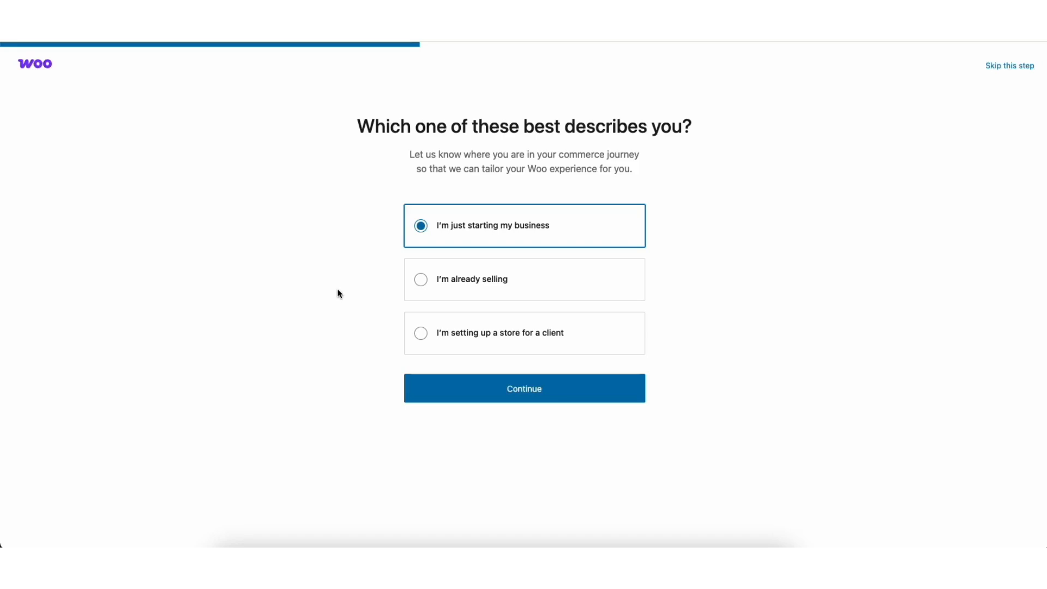
{"action": "left_click", "coordinate": [467, 388]}
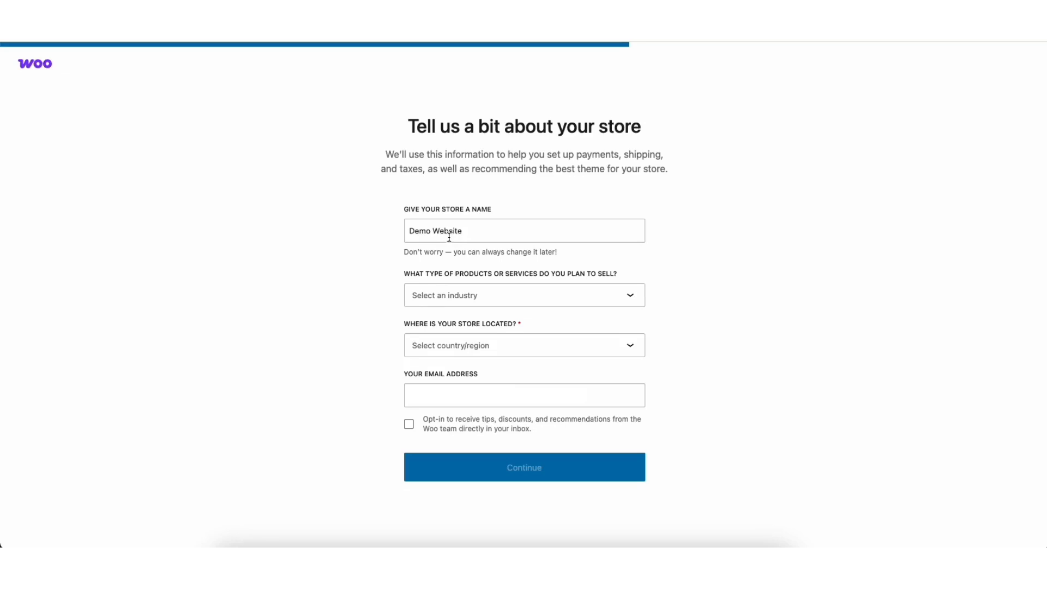
Set the store's industry to Other and its location to United States (US) — Missouri, and continue the setup
{"action": "left_click", "coordinate": [467, 298]}
{"action": "left_click_drag", "start_coordinate": [641, 324], "coordinate": [641, 381]}
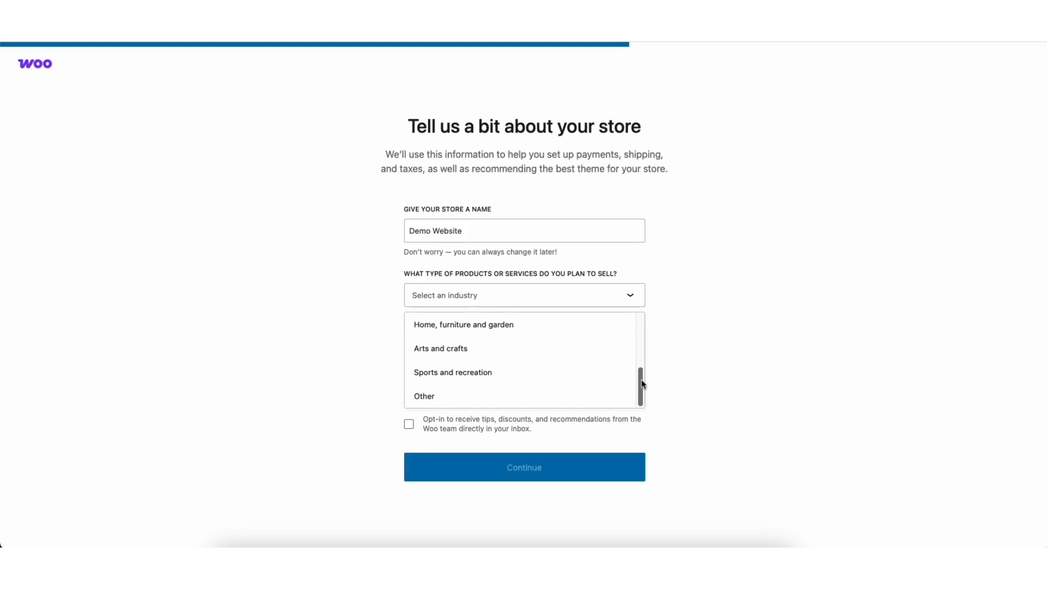
{"action": "left_click", "coordinate": [449, 396]}
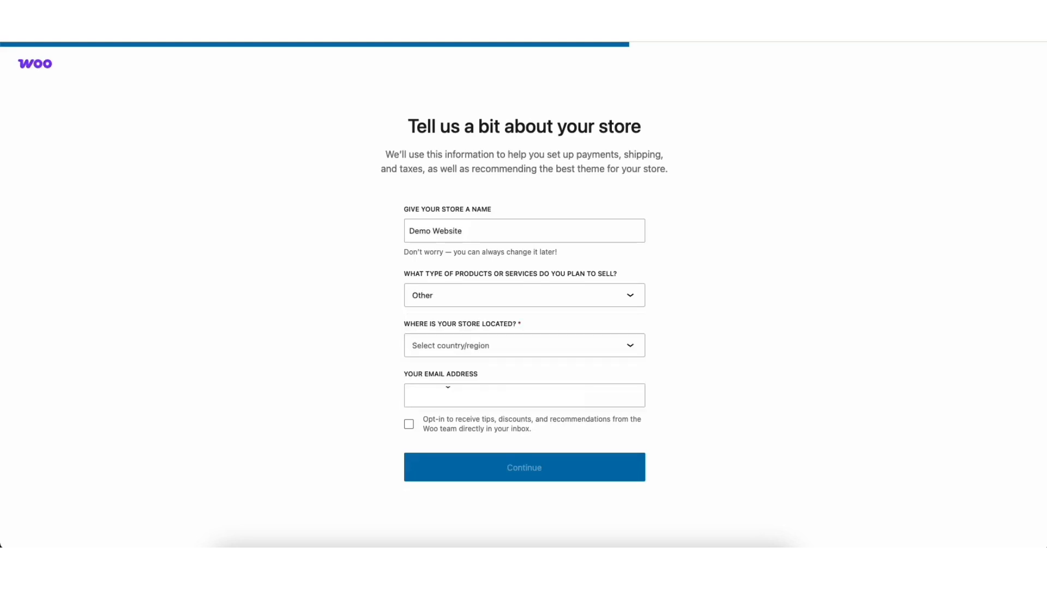
{"action": "left_click", "coordinate": [453, 345]}
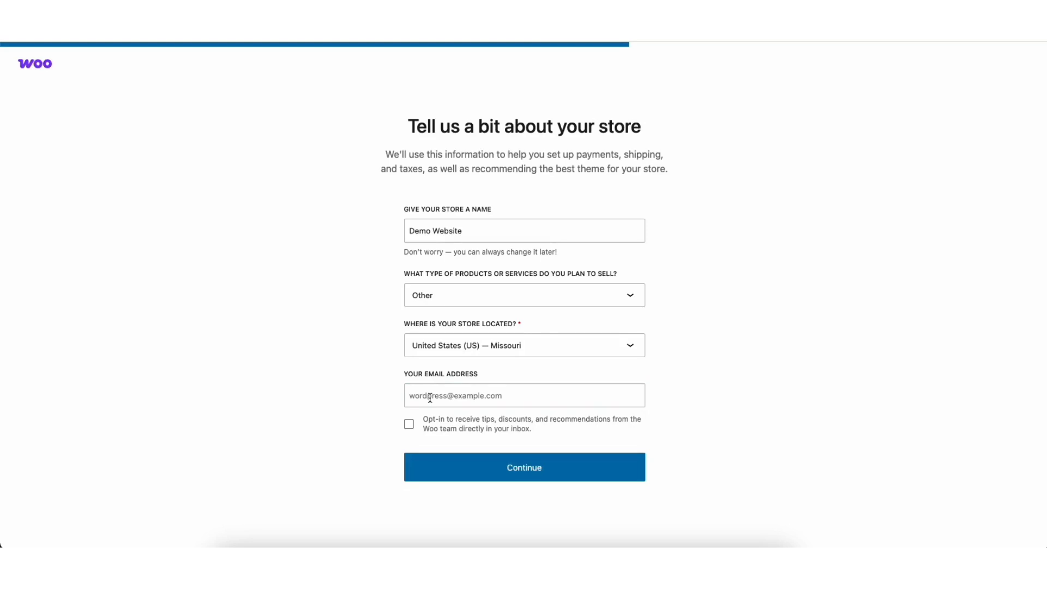
{"action": "left_click", "coordinate": [442, 474]}
Review the free business features offered, keep them all selected, and complete the WooCommerce setup with them
{"action": "scroll", "coordinate": [522, 295], "scroll_direction": "down", "scroll_amount": 2}
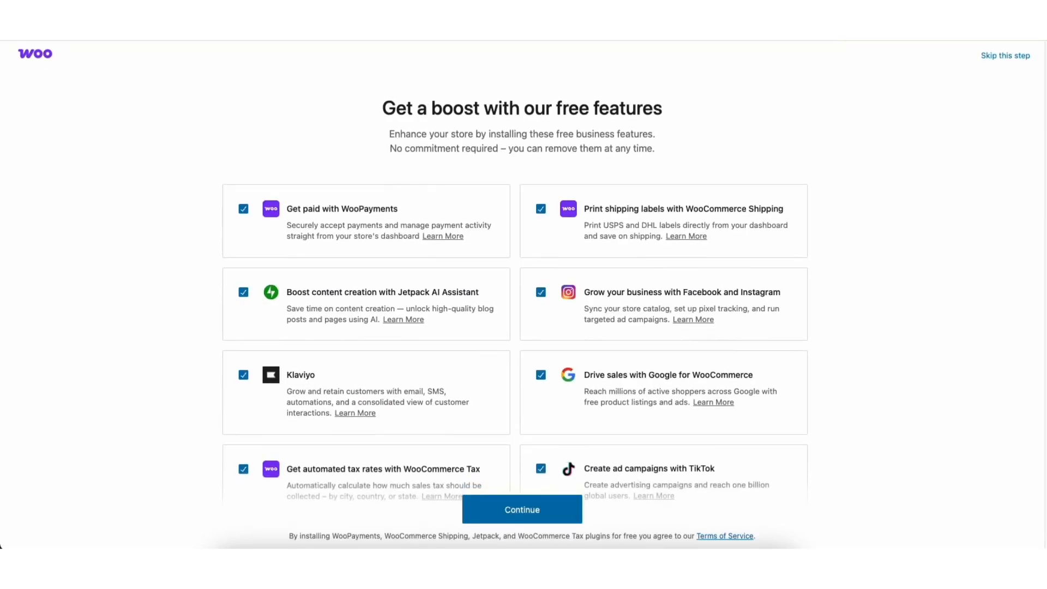
{"action": "scroll", "coordinate": [515, 267], "scroll_direction": "down", "scroll_amount": 2}
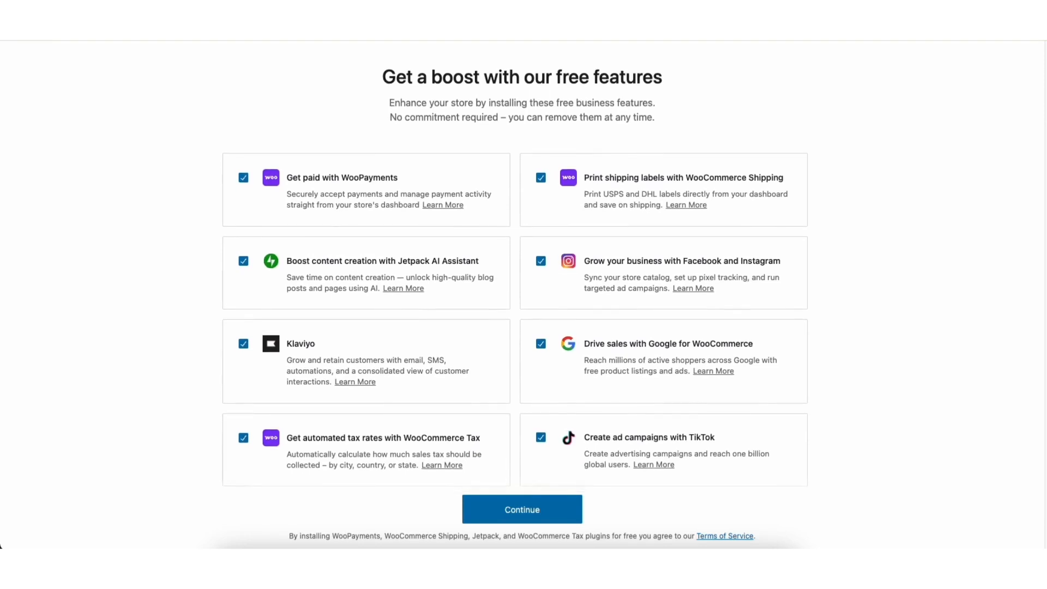
{"action": "scroll", "coordinate": [522, 294], "scroll_direction": "up", "scroll_amount": 4}
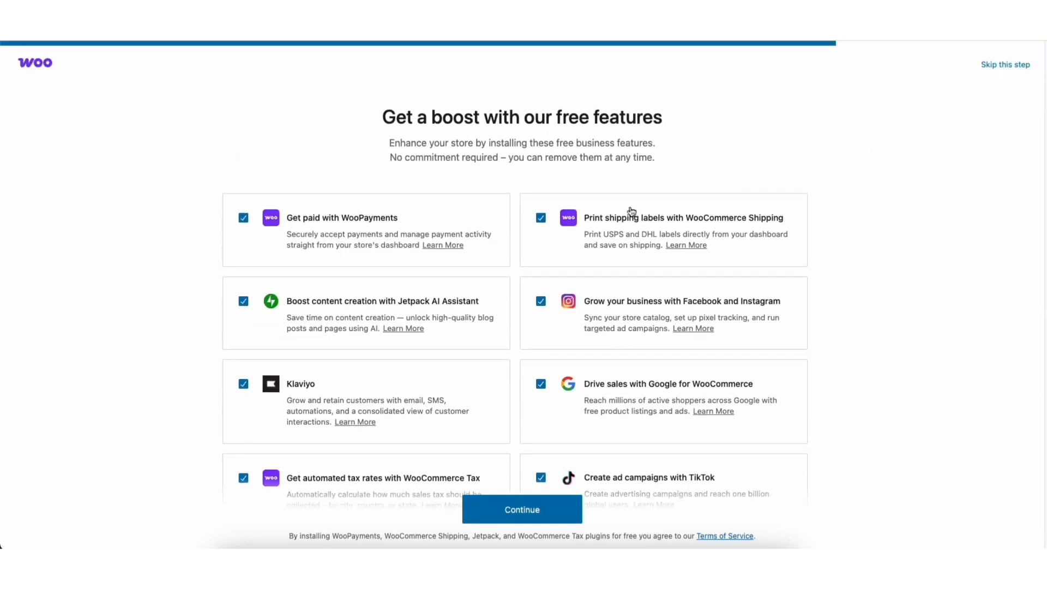
{"action": "left_click", "coordinate": [541, 219]}
{"action": "left_click", "coordinate": [540, 219]}
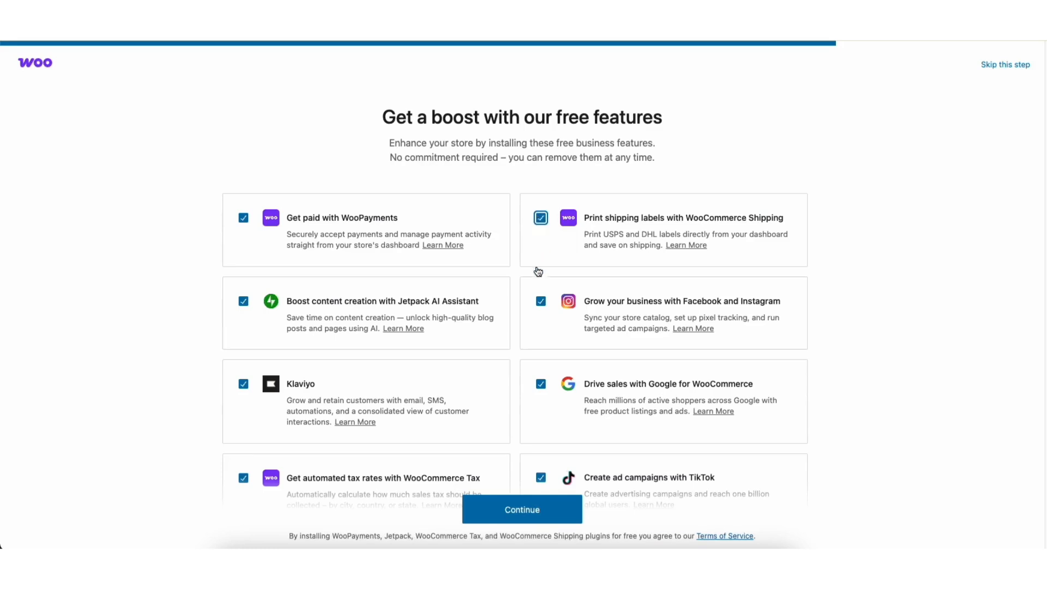
{"action": "left_click", "coordinate": [540, 301]}
{"action": "left_click", "coordinate": [540, 301]}
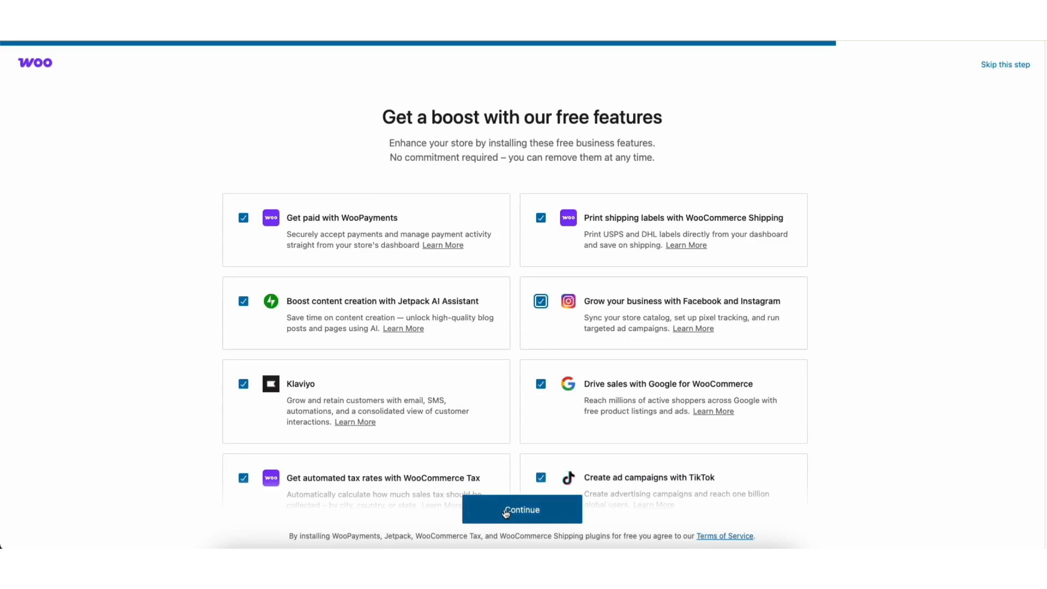
{"action": "left_click", "coordinate": [506, 511]}
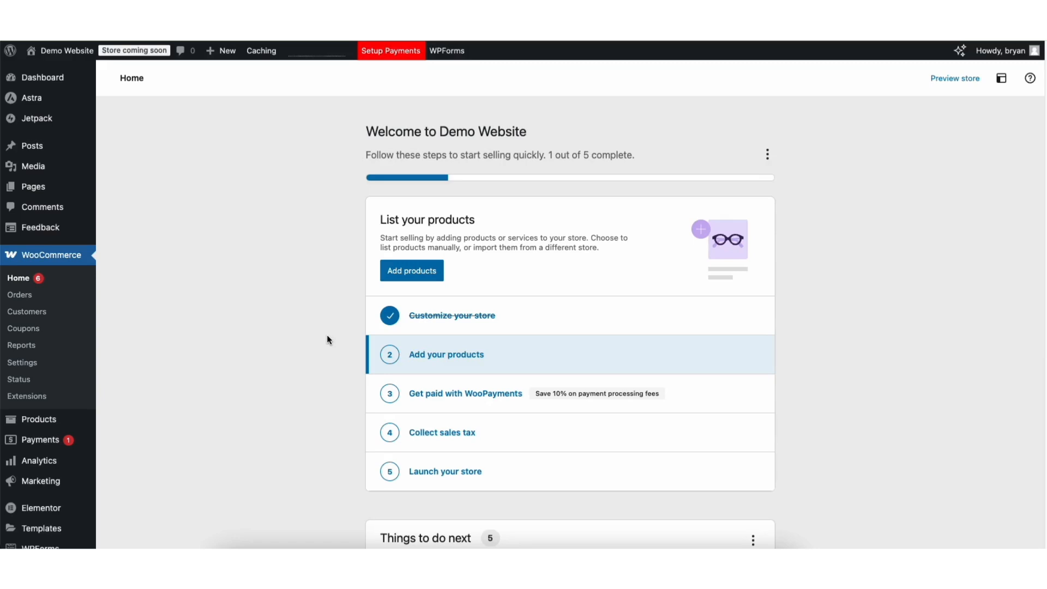
Start a new product named Demo eCommerce Product and fill in the Women's Everyday Chic Shirt description with its feature bullets
{"action": "mouse_move", "coordinate": [45, 423]}
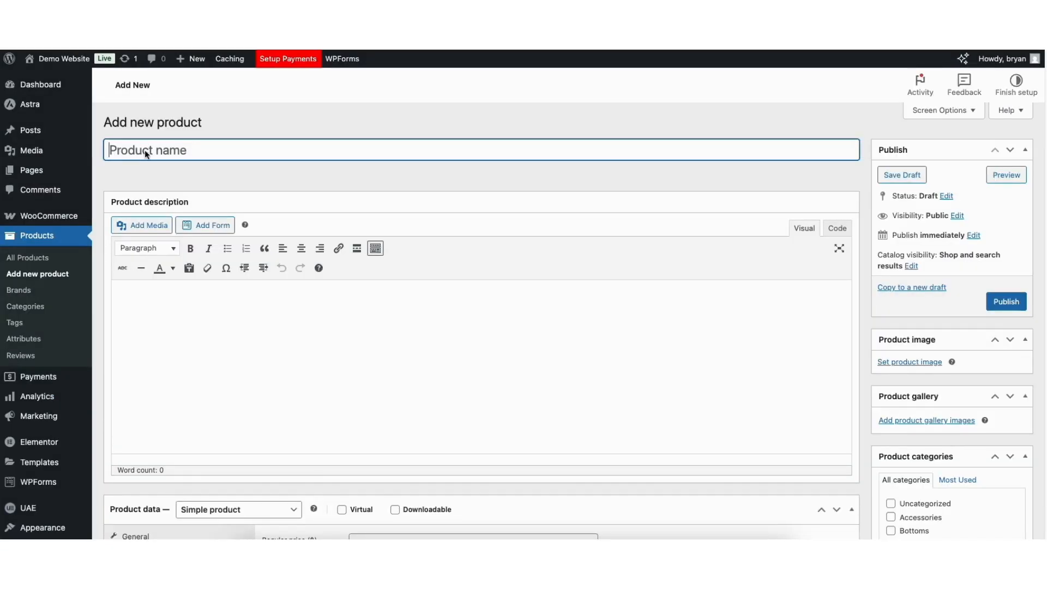
{"action": "type", "text": "Demo eCommerce Product"}
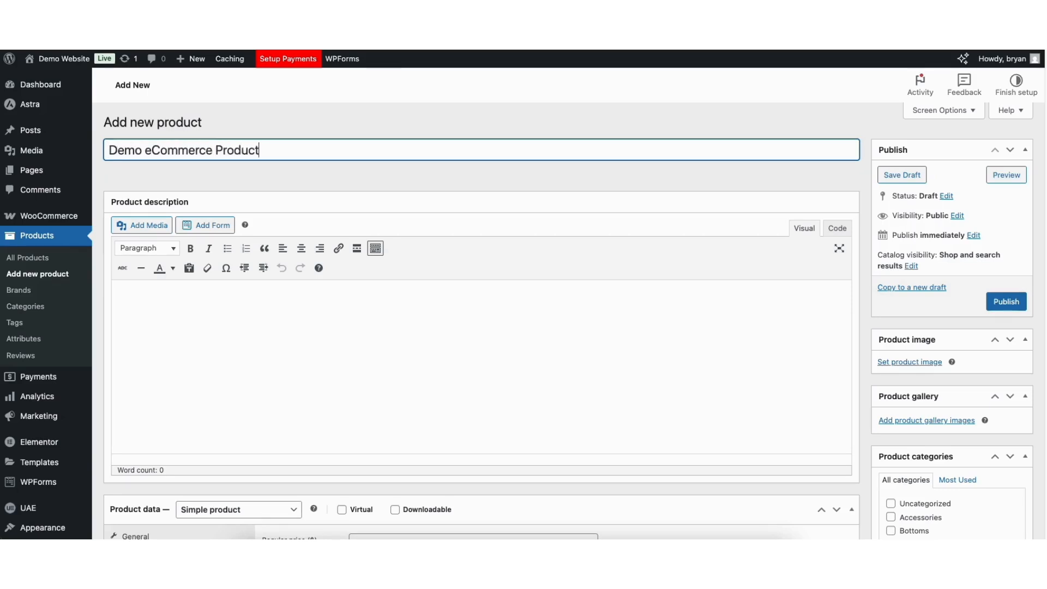
{"action": "left_click", "coordinate": [143, 298]}
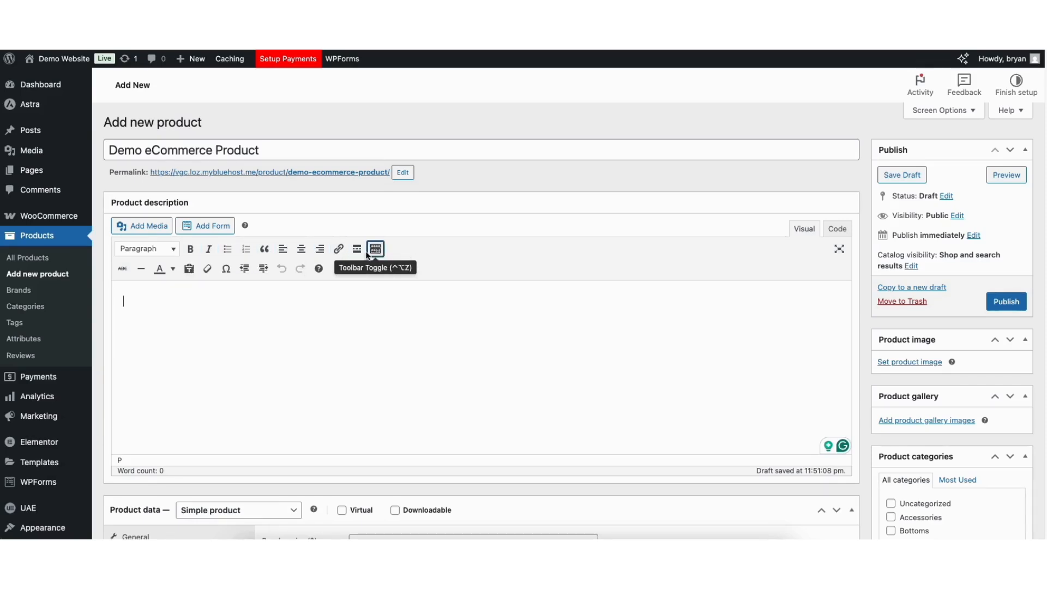
{"action": "left_click", "coordinate": [142, 290]}
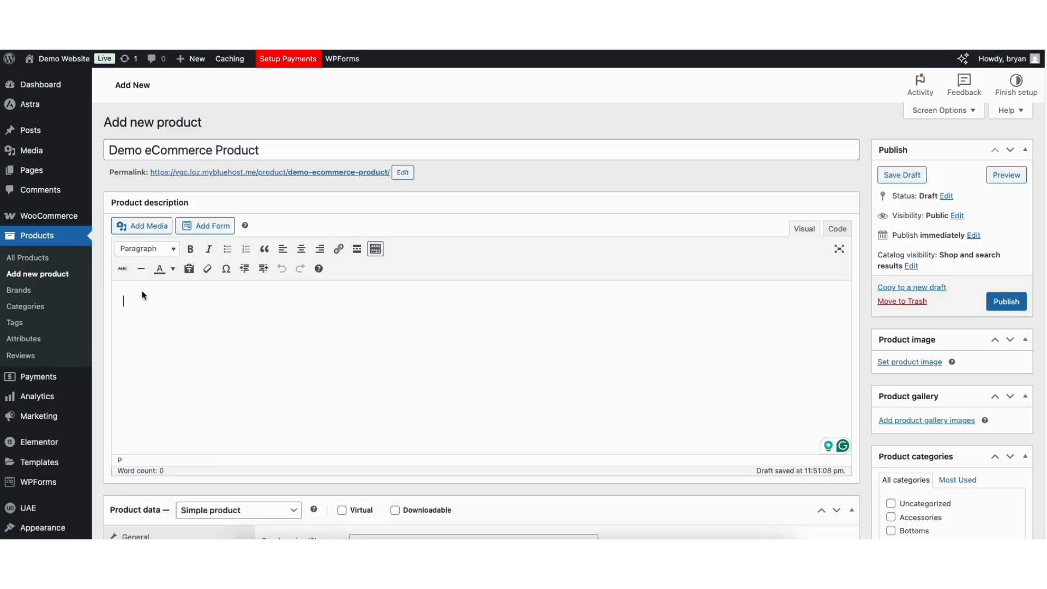
{"action": "type", "text": "Step into effortless elegance with our Women's Everyday Chic Shirt — a timeless piece designed for the modern woman. Crafted from a soft, breathable cotton blend, this shirt delivers all-day comfort without compromising on style. The relaxed fit and flattering silhouette make it perfect for everything from brunch dates to casual Fridays. Pair it with your favorite jeans or tuck it into a skirt for an instantly polished look. Soft and breathable cotton-blend fabric Flattering fit with a relaxed silhouette Button-down front with a classic collar Easy to dress up or down Machine washable and wrinkle-resistant Make this your go-to shirt for looking put-together without even trying."}
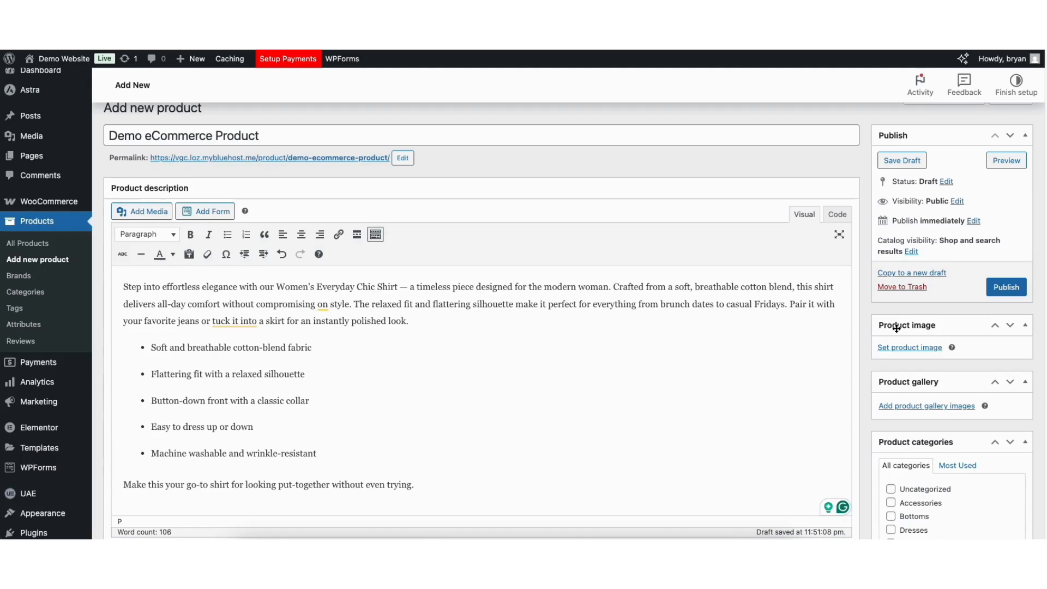
Set the green dress picture fashion-designer-template-product-img-13.jpg from the media library as the product image
{"action": "left_click", "coordinate": [900, 352]}
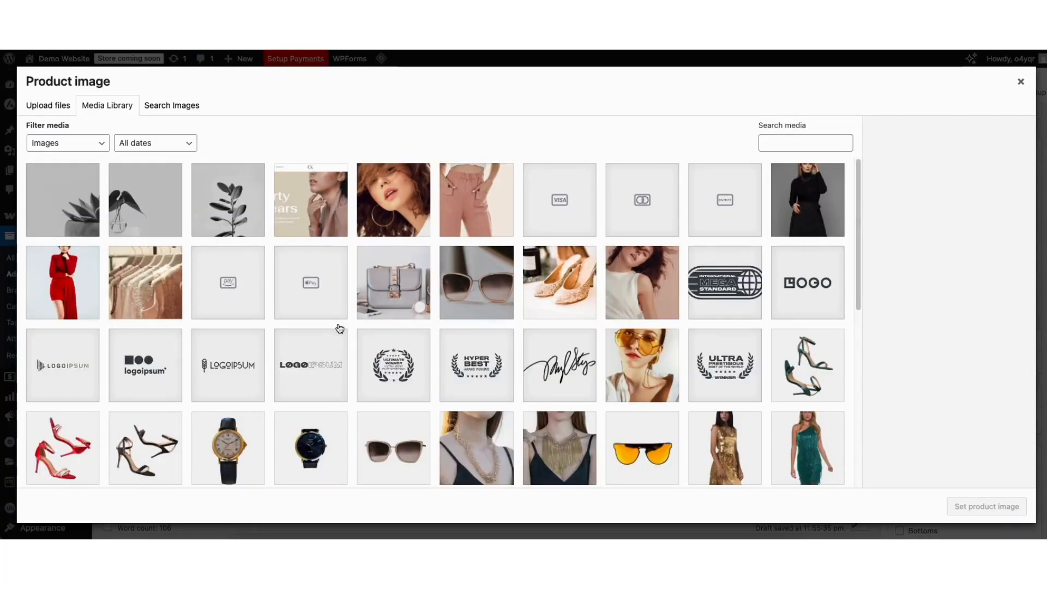
{"action": "left_click", "coordinate": [60, 106]}
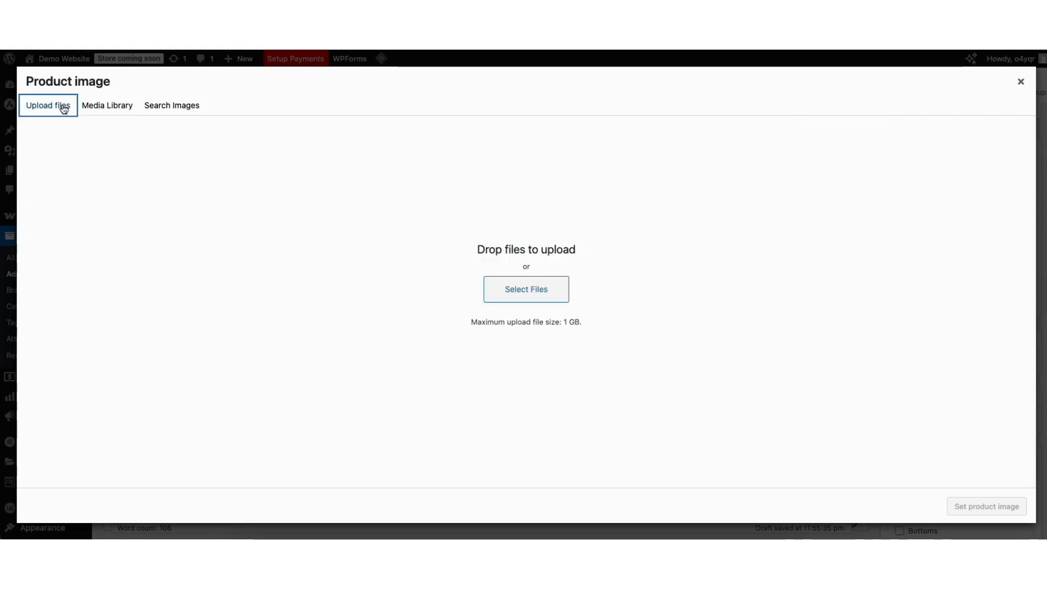
{"action": "left_click", "coordinate": [110, 109]}
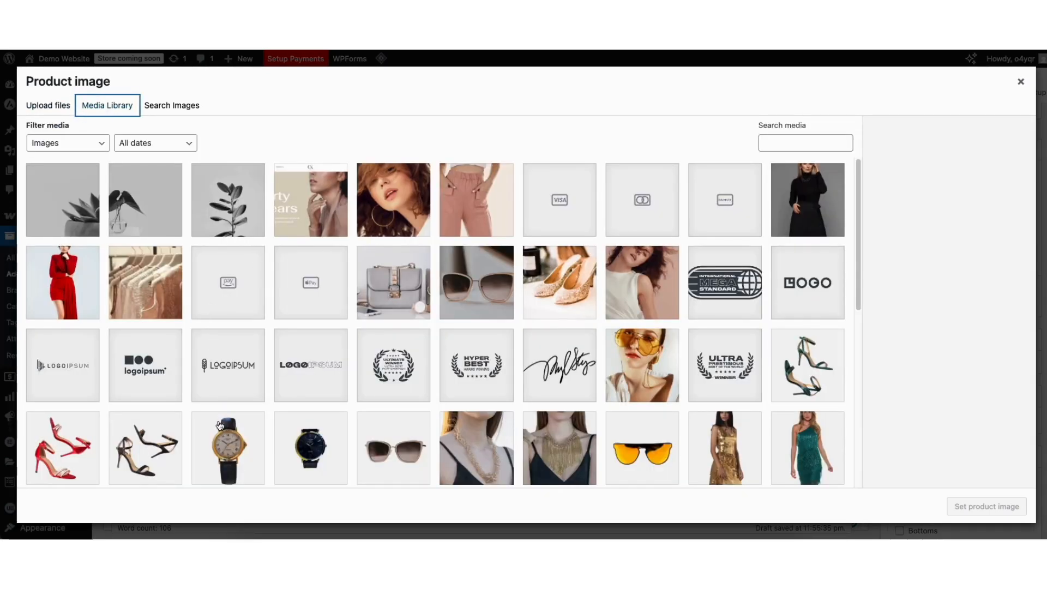
{"action": "left_click", "coordinate": [809, 440]}
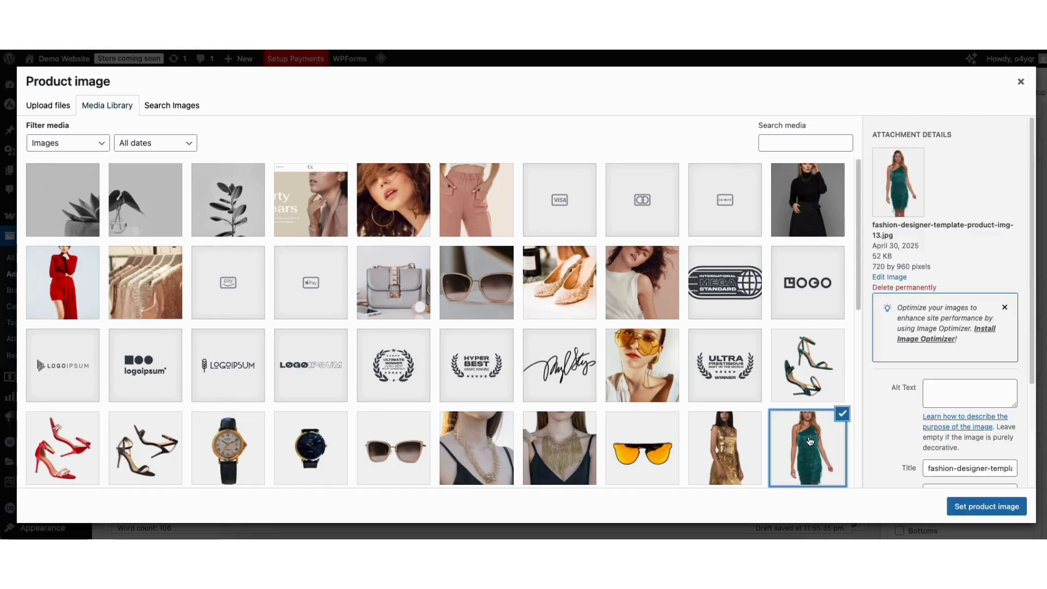
{"action": "left_click", "coordinate": [969, 507]}
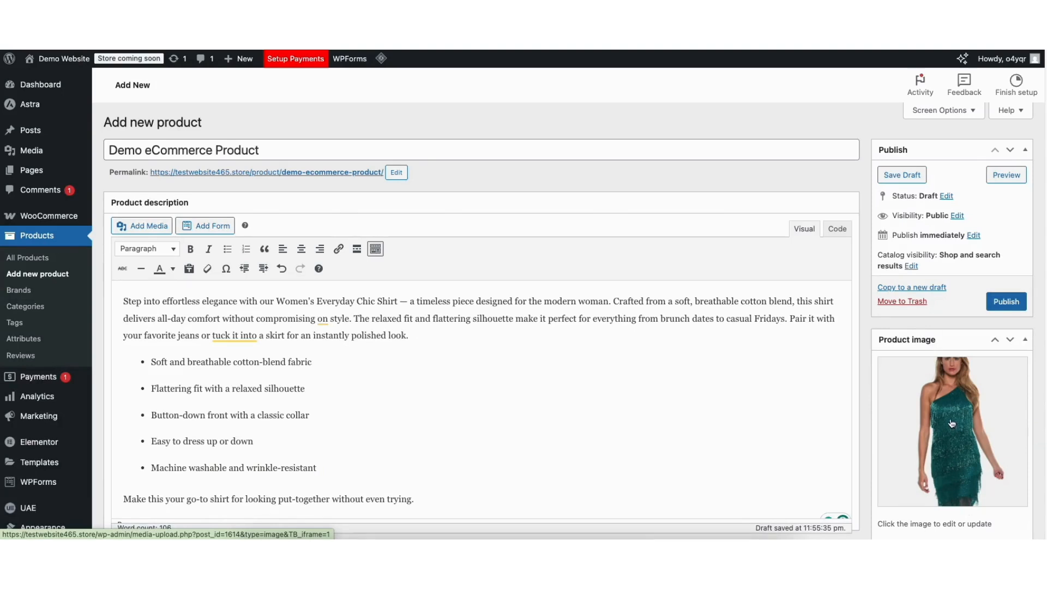
Add the green heels picture fashion-designer-template-product-img-23.jpg from the media library to the product gallery
{"action": "scroll", "coordinate": [1025, 285], "scroll_direction": "down", "scroll_amount": 7}
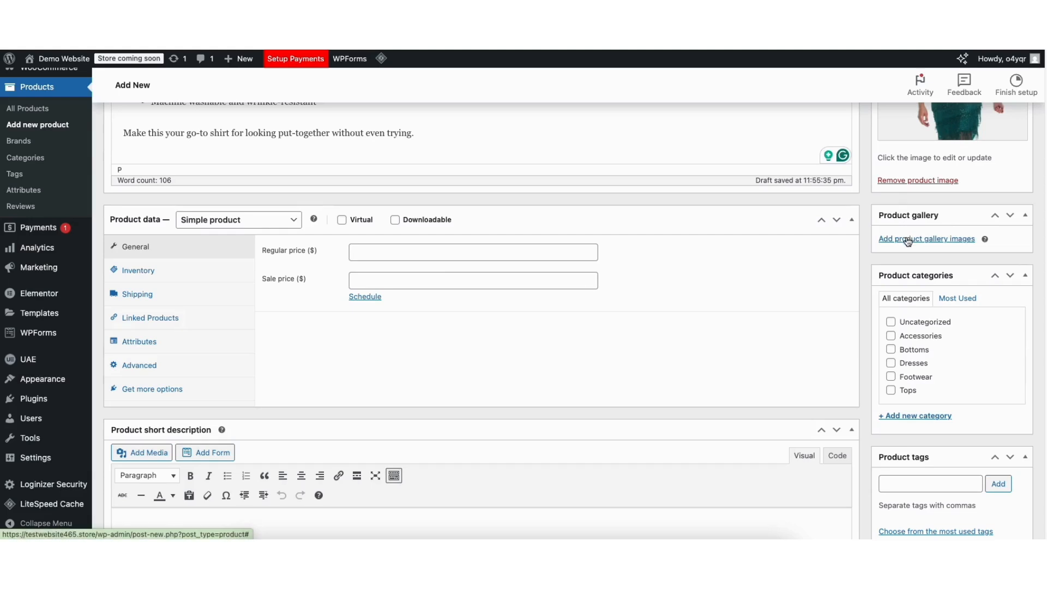
{"action": "left_click", "coordinate": [908, 240]}
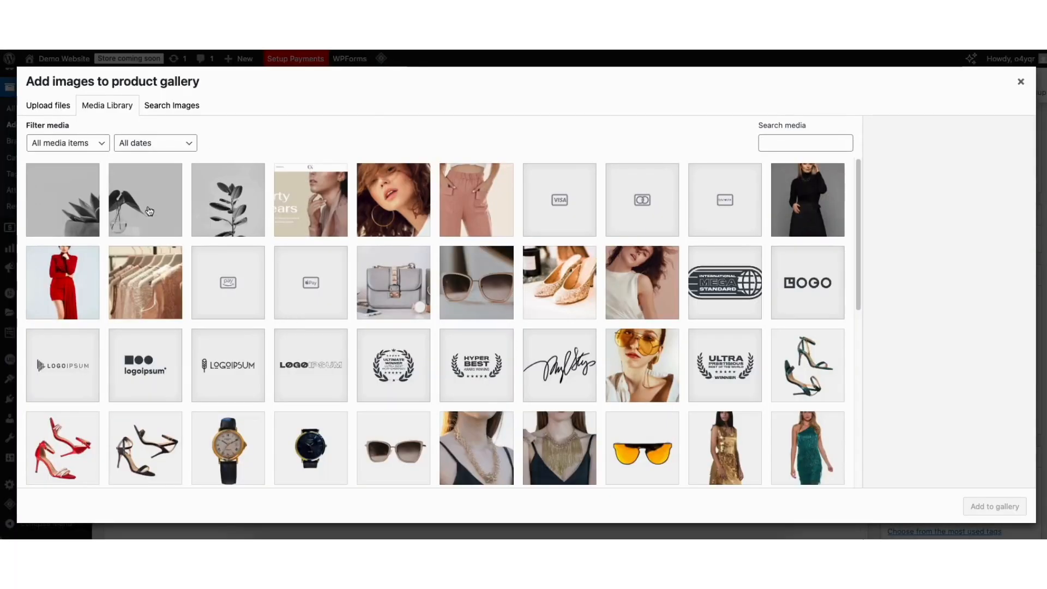
{"action": "left_click", "coordinate": [61, 107]}
{"action": "left_click", "coordinate": [101, 111]}
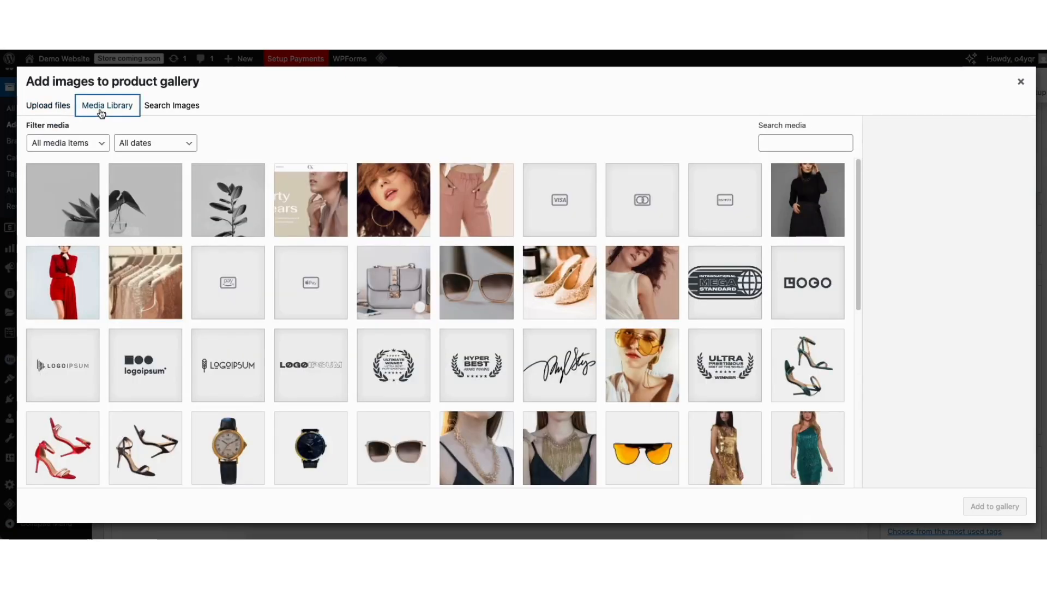
{"action": "left_click", "coordinate": [796, 369]}
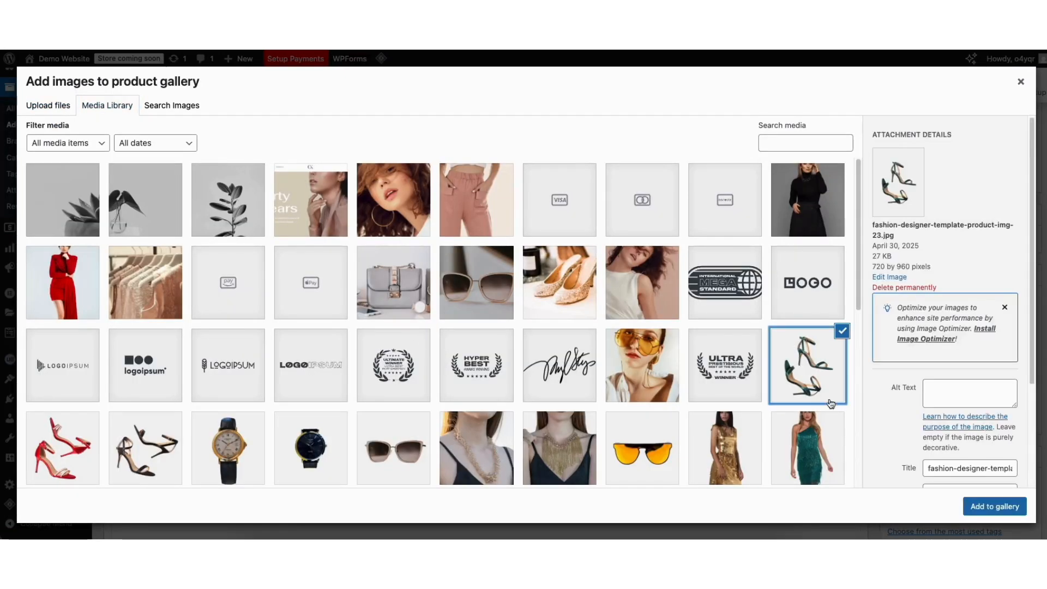
{"action": "left_click", "coordinate": [985, 509]}
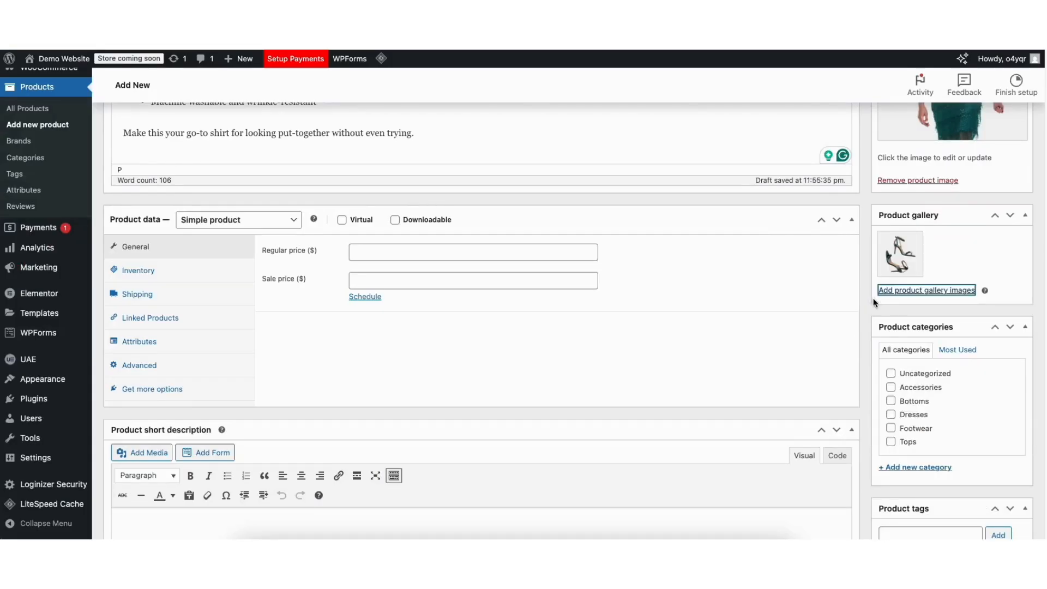
Add fashion-designer-about-owner-img.jpg, the woman in yellow sunglasses, as a second product gallery image
{"action": "left_click", "coordinate": [903, 292]}
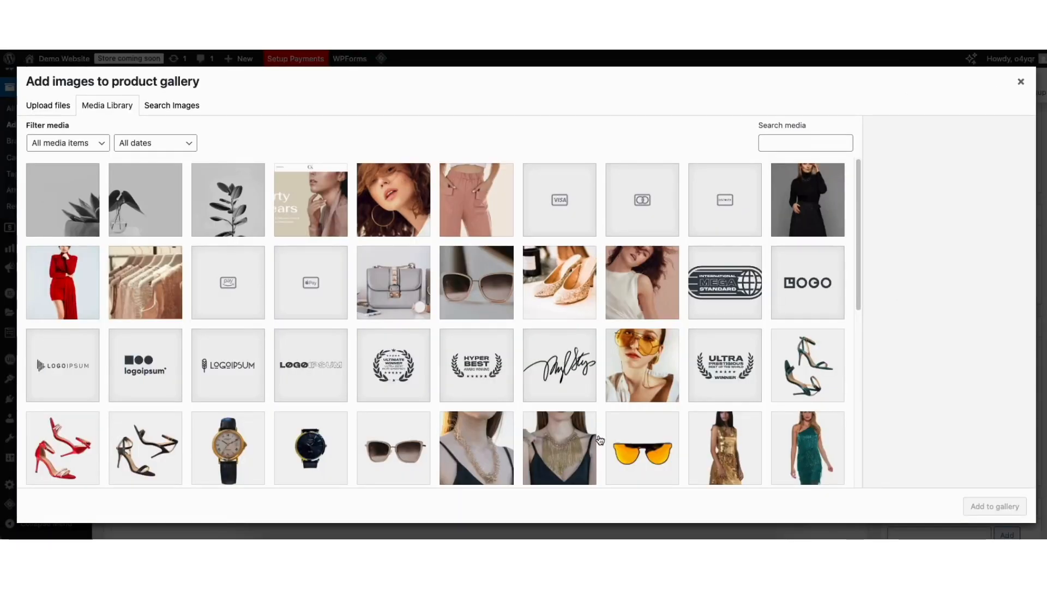
{"action": "left_click", "coordinate": [628, 388]}
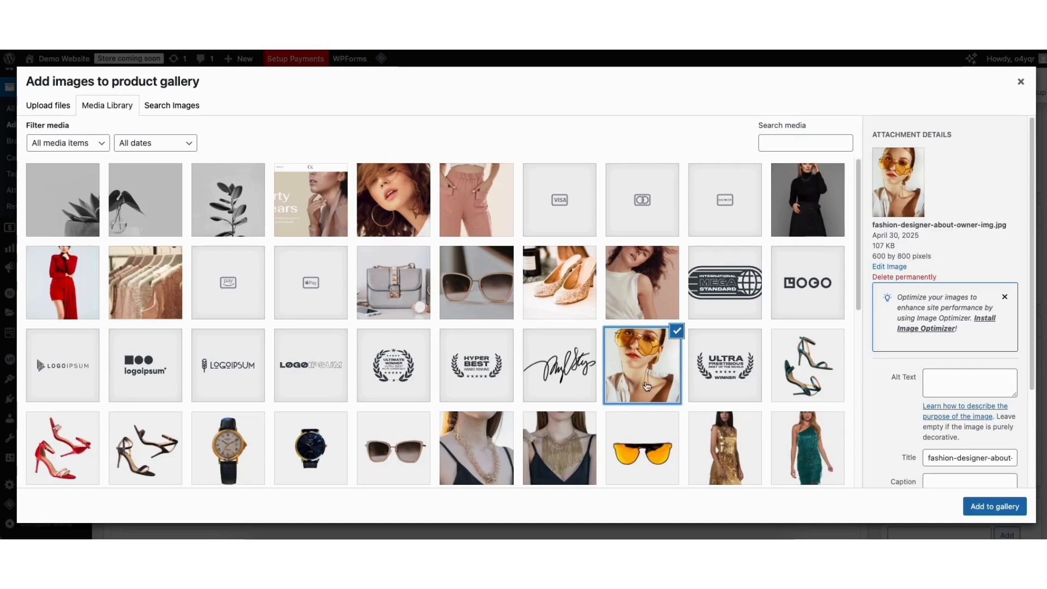
{"action": "left_click", "coordinate": [995, 506]}
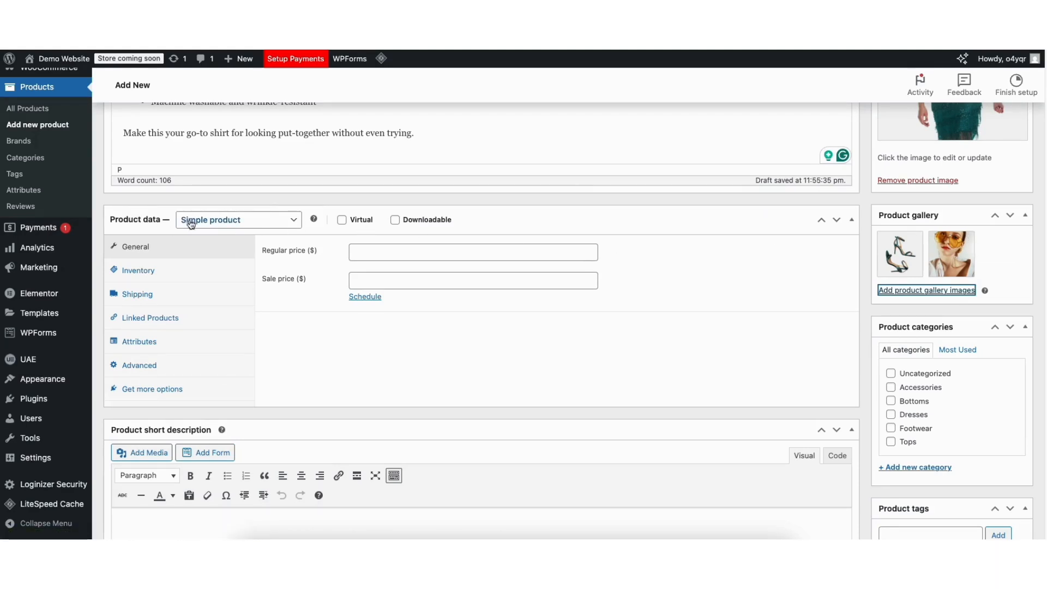
Examine the available product types and the file settings of the Downloadable option, keeping a non-downloadable Simple product
{"action": "left_click", "coordinate": [224, 221]}
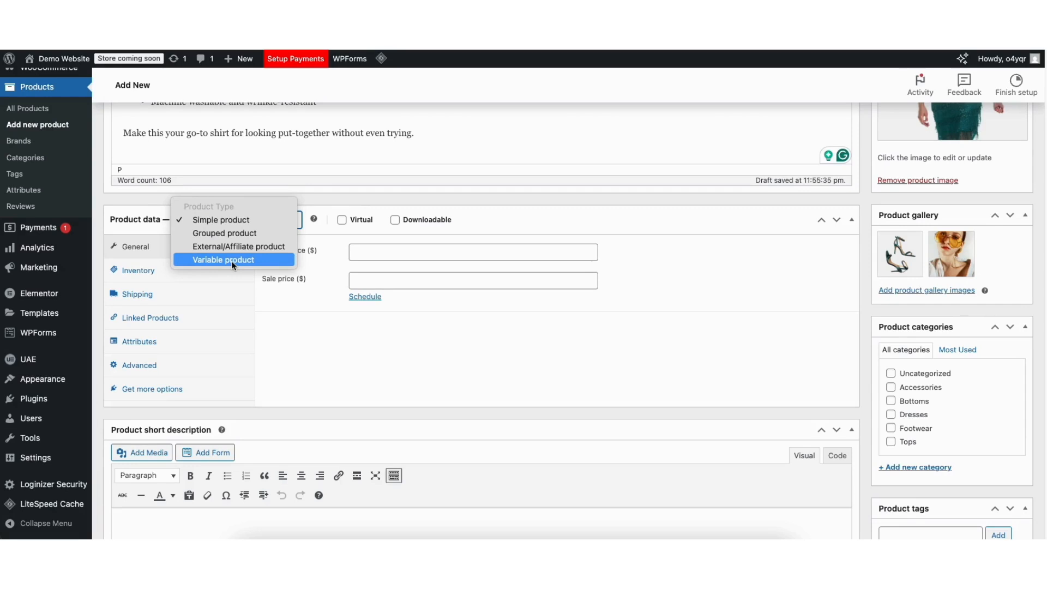
{"action": "left_click", "coordinate": [306, 197]}
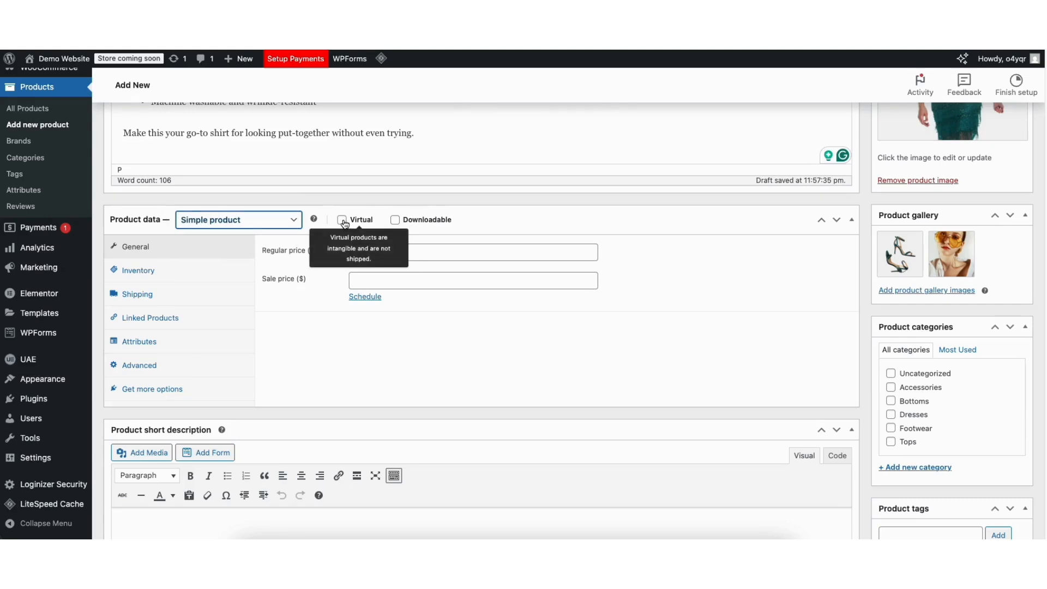
{"action": "left_click", "coordinate": [395, 220]}
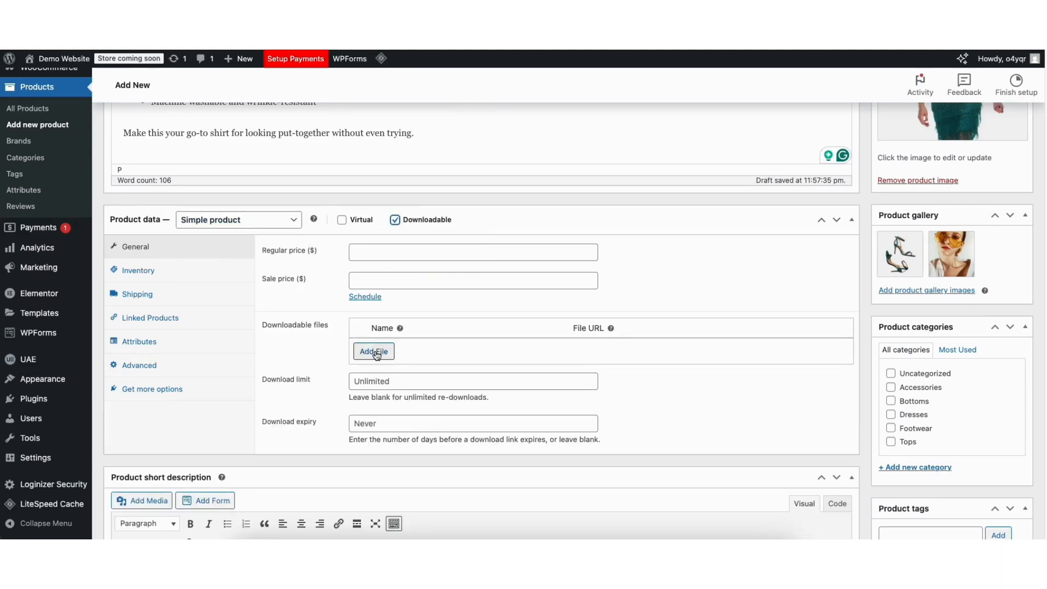
{"action": "left_click", "coordinate": [395, 220]}
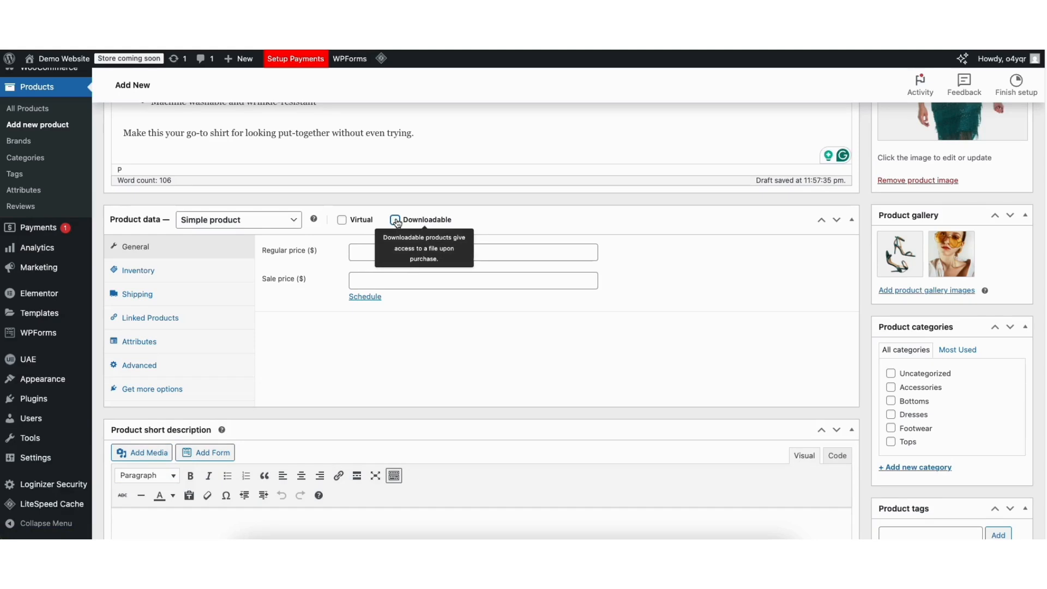
Set the product's regular price to $25 and its sale price to $20, without scheduled sale dates
{"action": "left_click", "coordinate": [365, 253]}
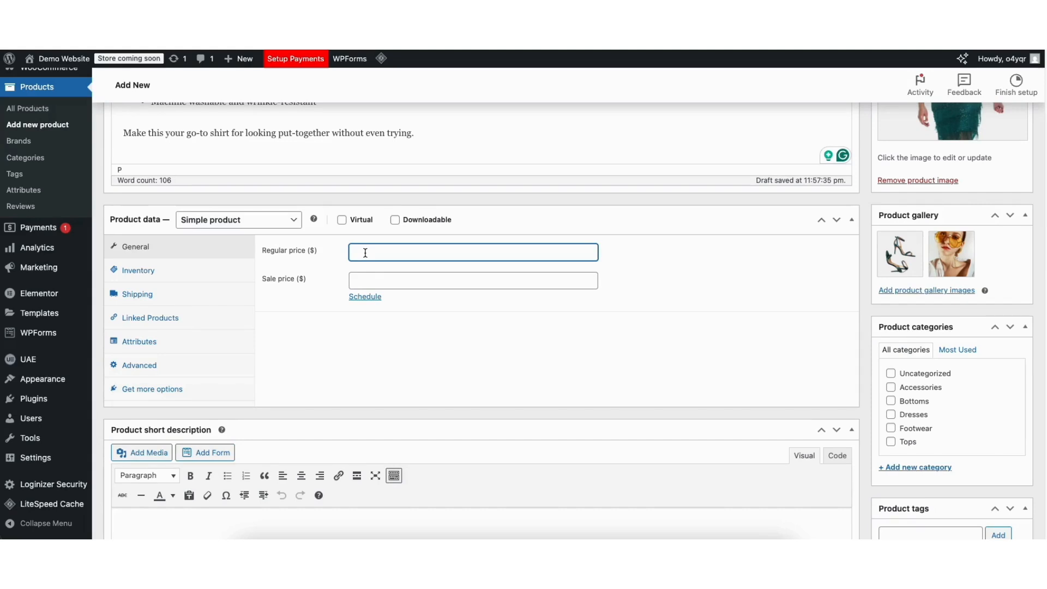
{"action": "type", "text": "25"}
{"action": "left_click", "coordinate": [363, 333]}
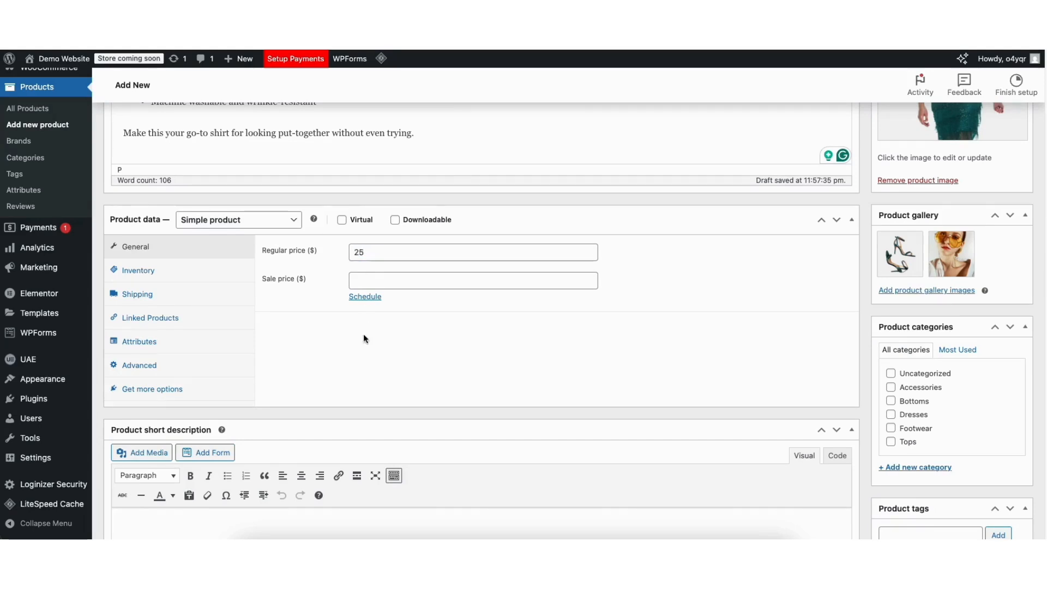
{"action": "left_click", "coordinate": [362, 280]}
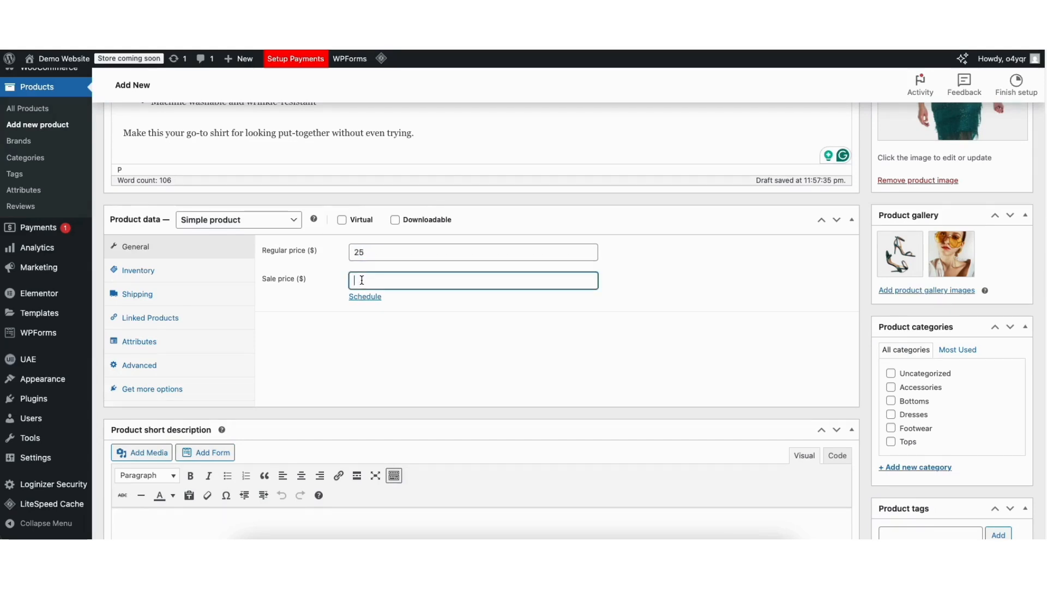
{"action": "type", "text": "20"}
{"action": "left_click", "coordinate": [374, 346]}
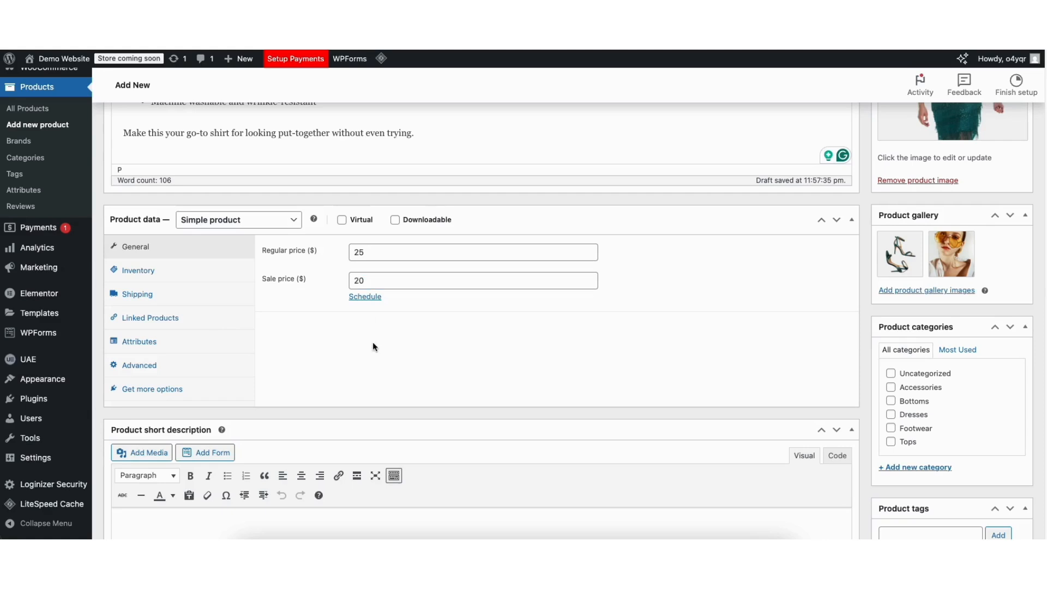
{"action": "left_click", "coordinate": [362, 296]}
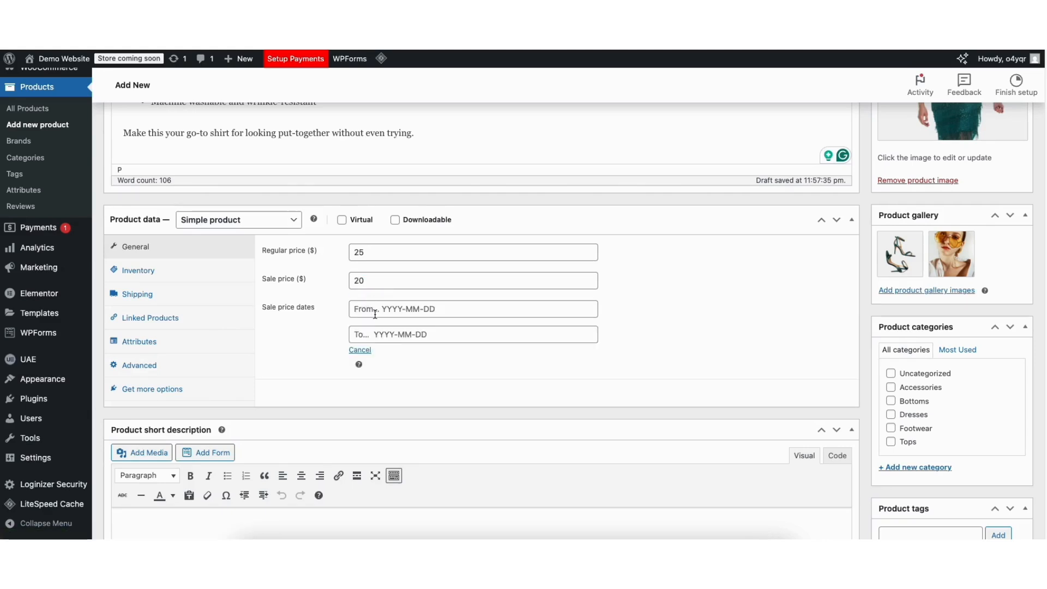
{"action": "left_click", "coordinate": [360, 350]}
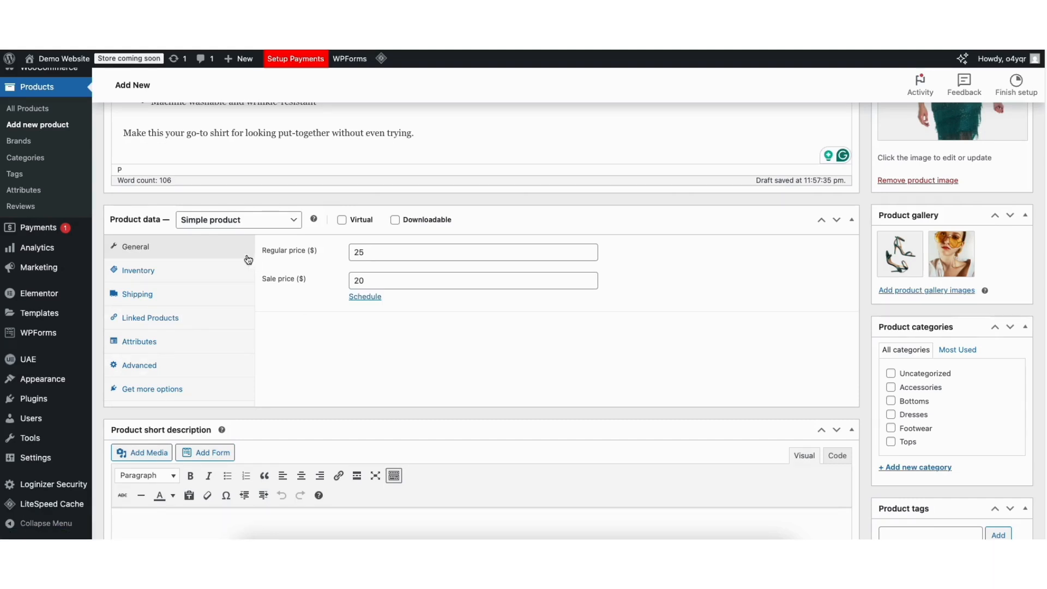
Change the product type from a simple product to a Variable product and dismiss the attributes tip
{"action": "left_click", "coordinate": [216, 224]}
{"action": "left_click", "coordinate": [221, 260]}
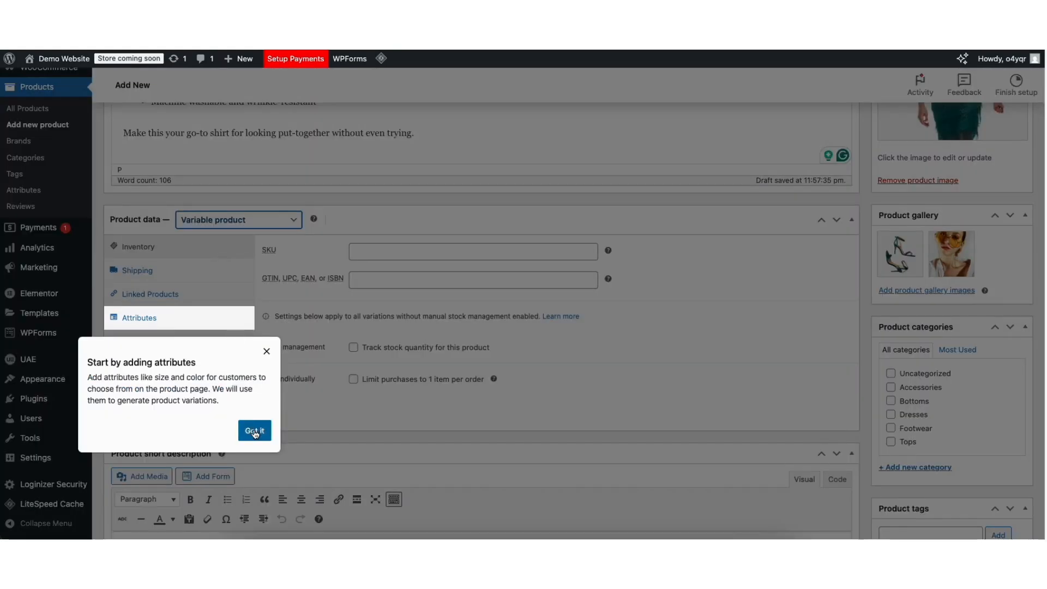
{"action": "left_click", "coordinate": [254, 431]}
Write the short description: "Chic, comfortable, and effortlessly stylish — this women's fashion shirt features a relaxed fit and soft fabric, perfect for everyday wear or casual outings."
{"action": "scroll", "coordinate": [253, 351], "scroll_direction": "down", "scroll_amount": 3}
{"action": "scroll", "coordinate": [1044, 246], "scroll_direction": "down", "scroll_amount": 5}
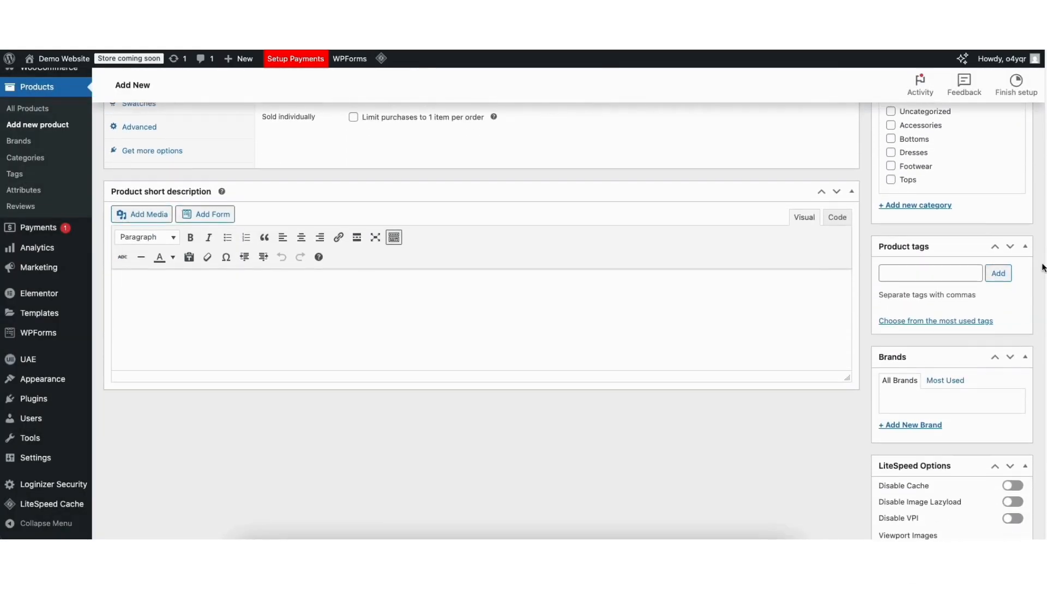
{"action": "left_click", "coordinate": [144, 288]}
{"action": "type", "text": "Chic, comfortable, and effortlessly stylish — this women's fashion shirt features a relaxed fit and soft fabric, perfect for everyday wear or casual outings."}
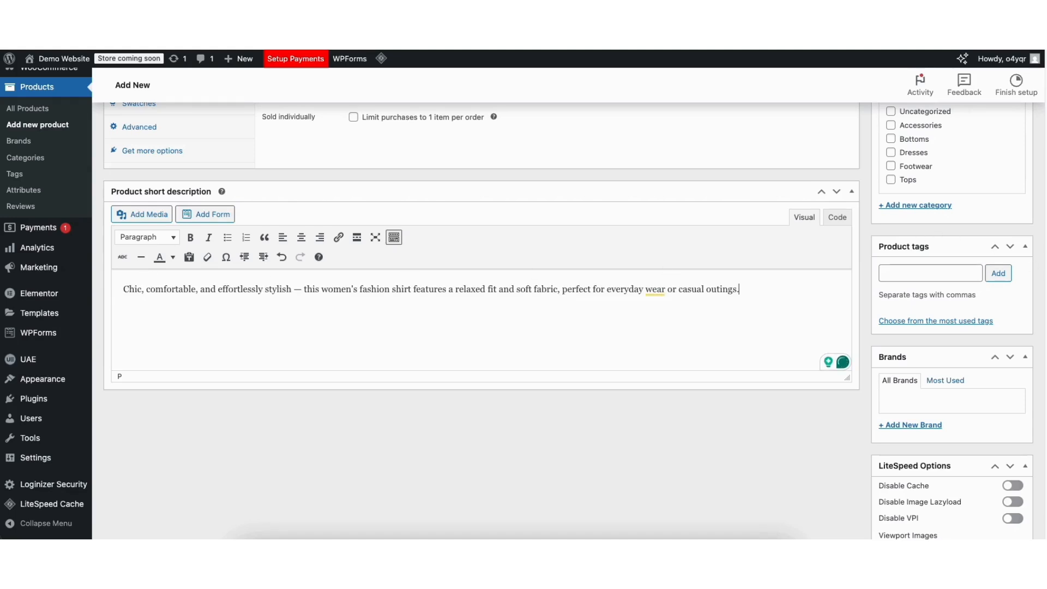
Enable stock quantity tracking for the product in its inventory settings
{"action": "scroll", "coordinate": [1004, 245], "scroll_direction": "up", "scroll_amount": 5}
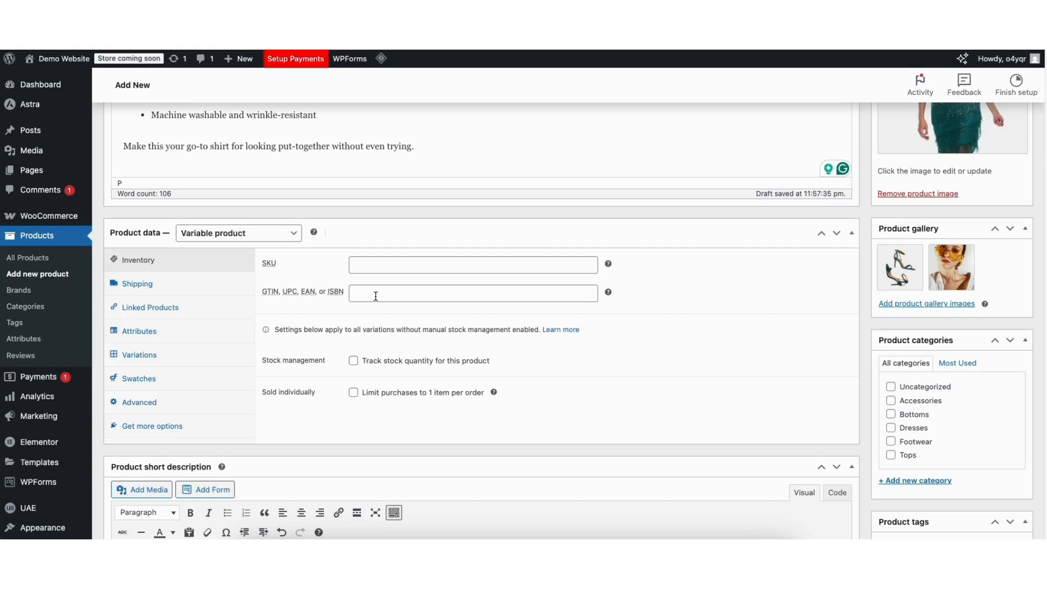
{"action": "left_click", "coordinate": [353, 361]}
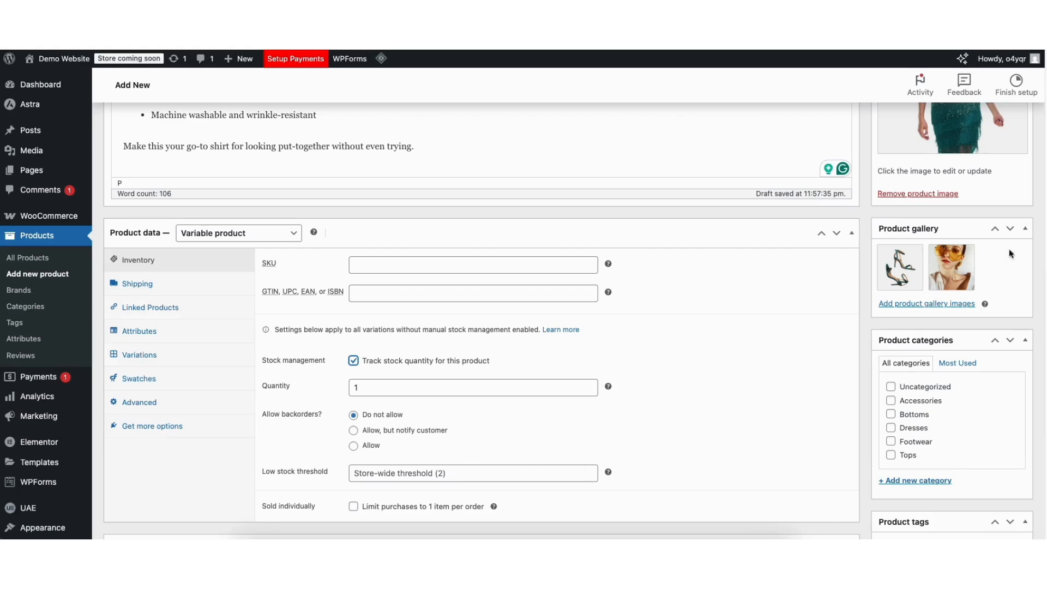
{"action": "scroll", "coordinate": [525, 463], "scroll_direction": "down", "scroll_amount": 2}
{"action": "scroll", "coordinate": [927, 281], "scroll_direction": "down", "scroll_amount": 5}
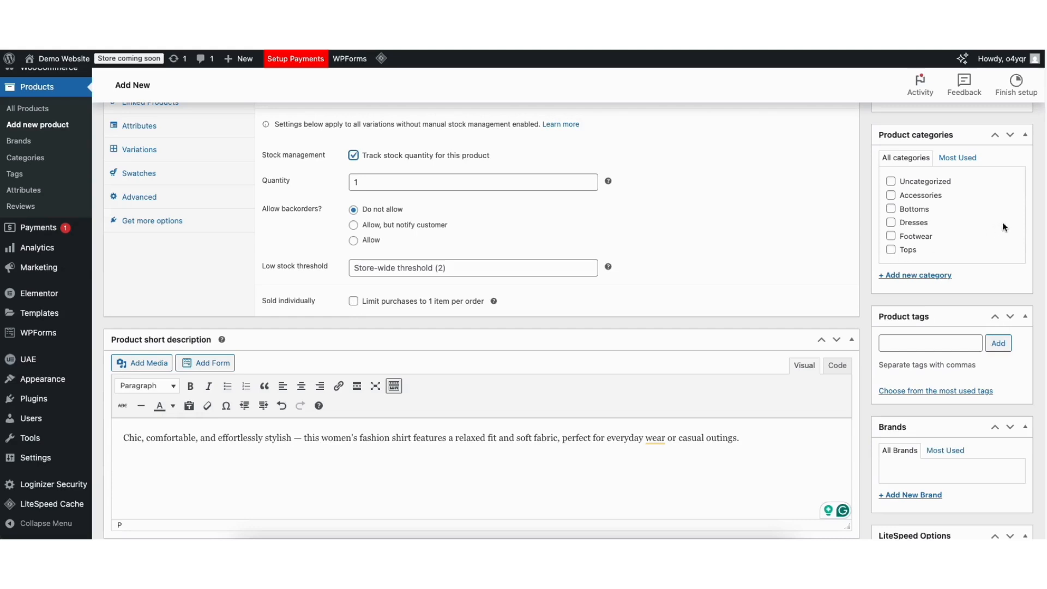
Search for "shoes" among the linked products and add Claire high heels shoes as a cross-sell
{"action": "scroll", "coordinate": [1037, 192], "scroll_direction": "up", "scroll_amount": 5}
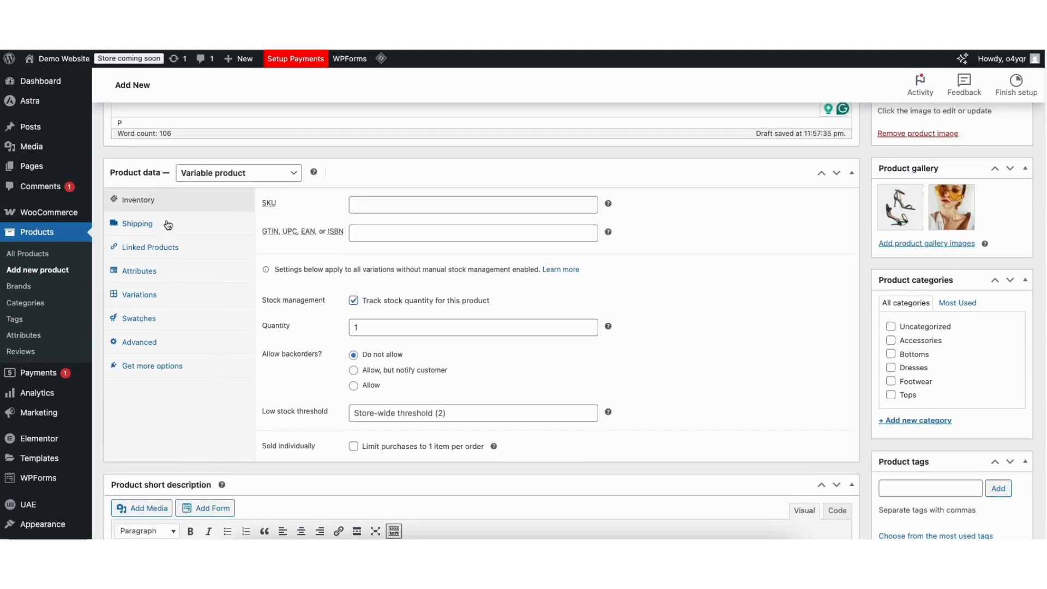
{"action": "left_click", "coordinate": [167, 224]}
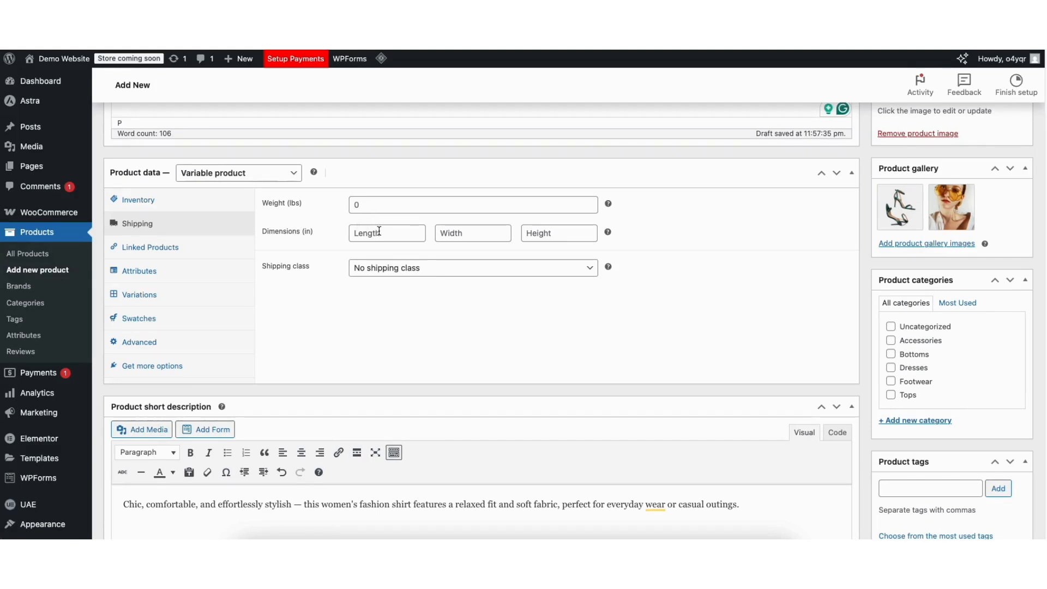
{"action": "left_click", "coordinate": [180, 247]}
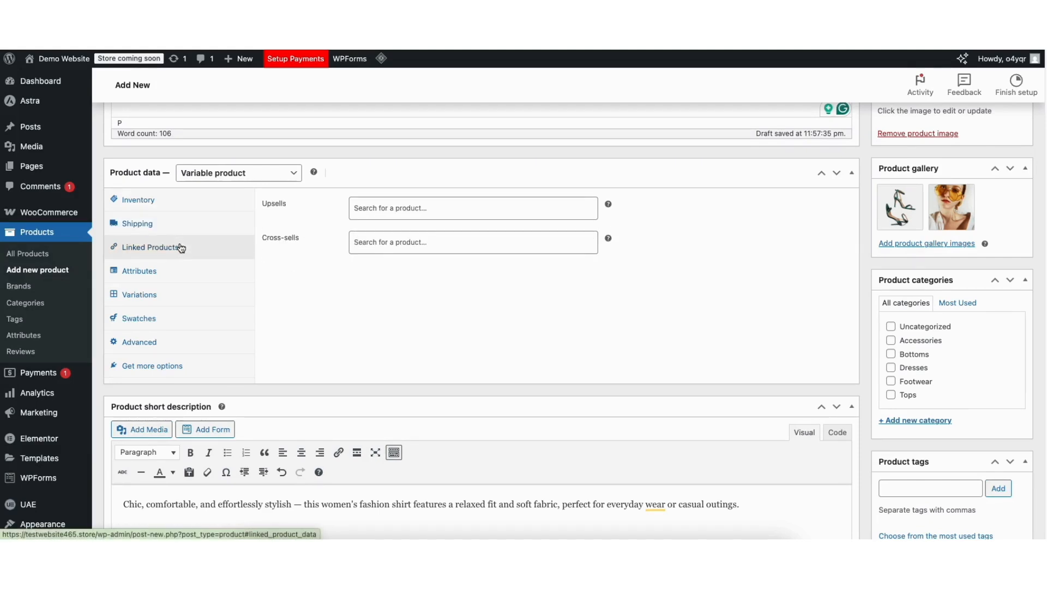
{"action": "left_click", "coordinate": [374, 246]}
{"action": "type", "text": "shoes"}
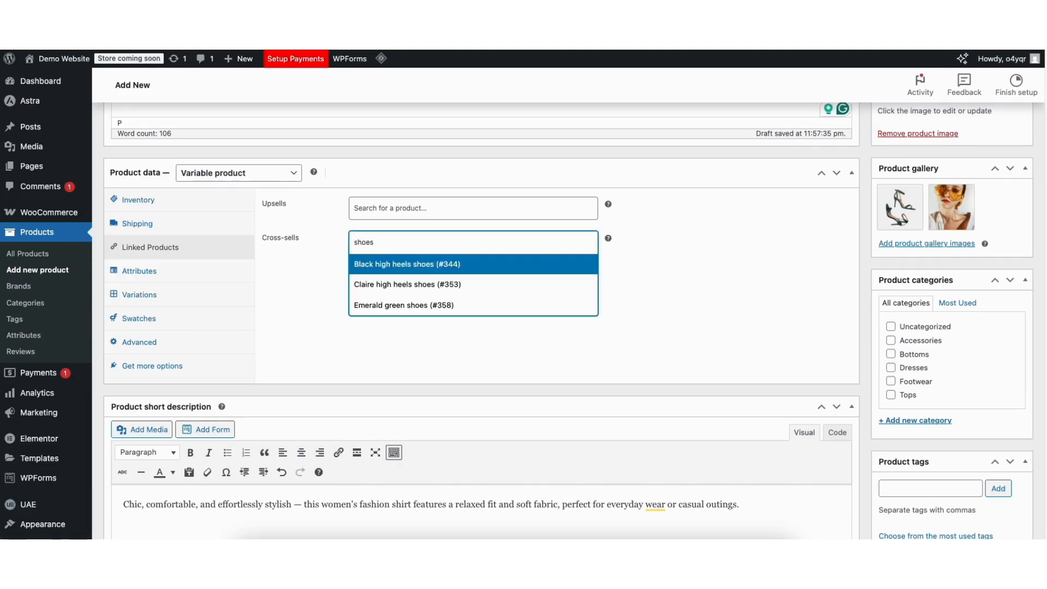
{"action": "left_click", "coordinate": [377, 284]}
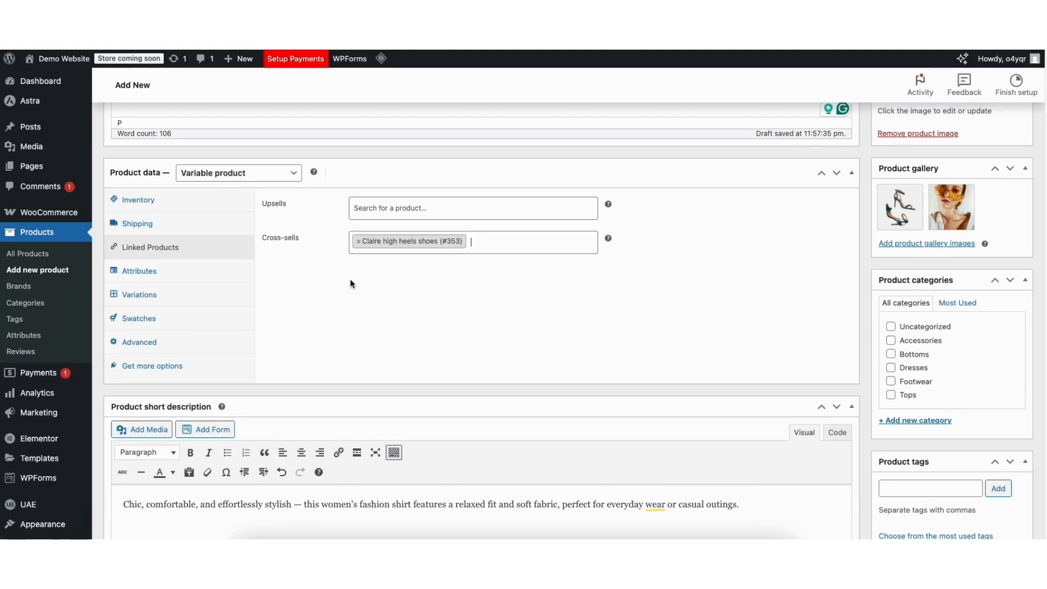
Create a product attribute named "size" with the value "s" and save the attributes
{"action": "left_click", "coordinate": [146, 272]}
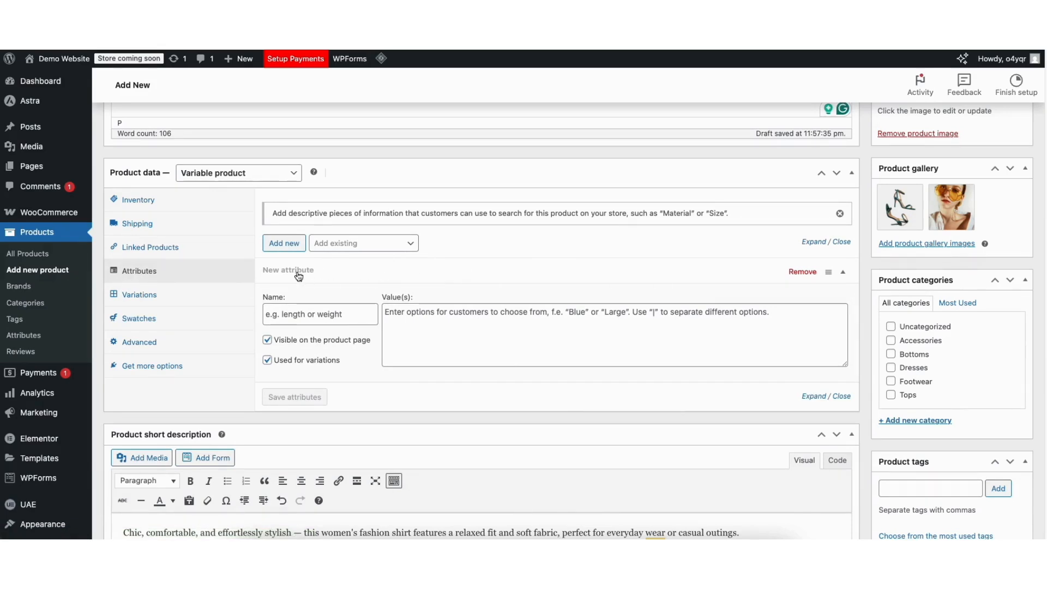
{"action": "left_click", "coordinate": [291, 315]}
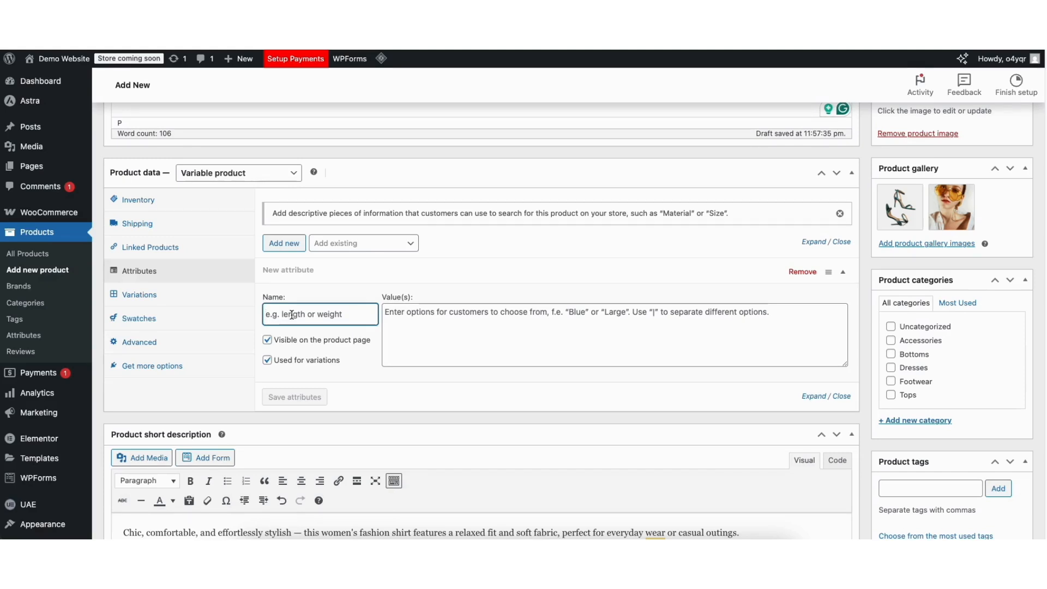
{"action": "type", "text": "size"}
{"action": "left_click", "coordinate": [423, 319]}
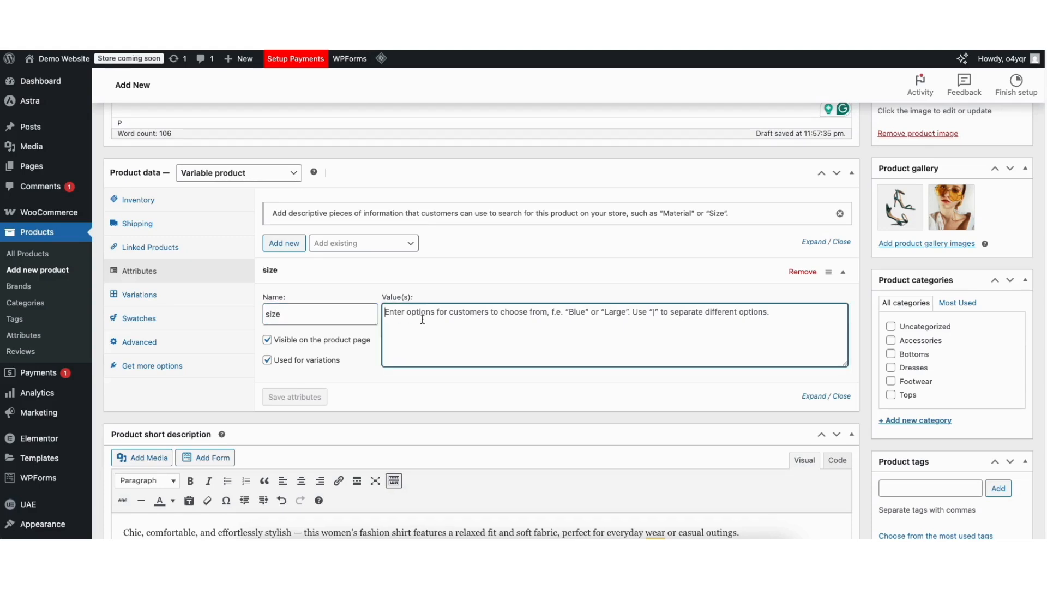
{"action": "type", "text": "s"}
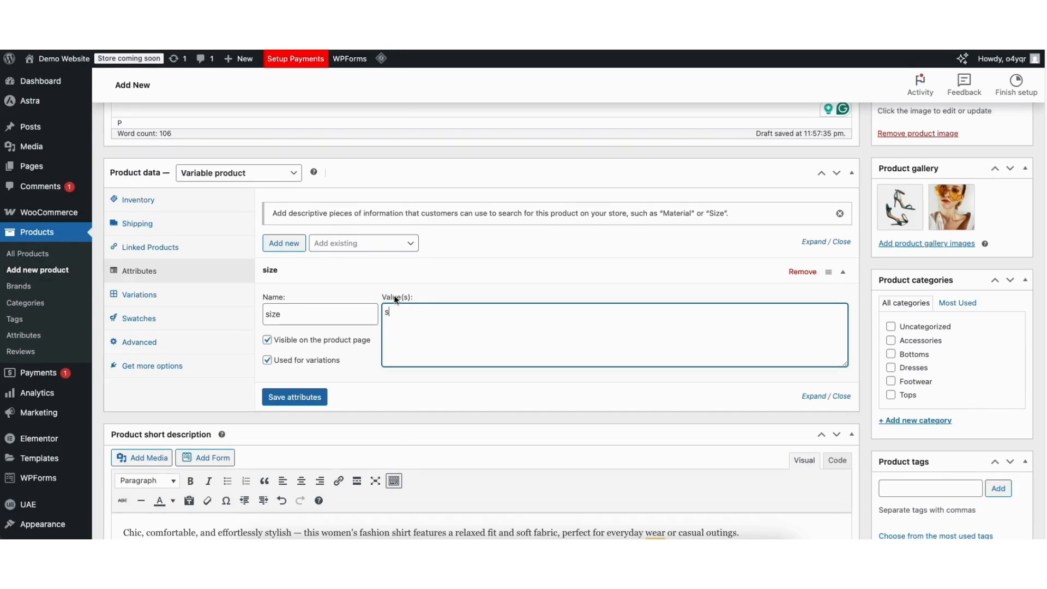
{"action": "left_click", "coordinate": [277, 399]}
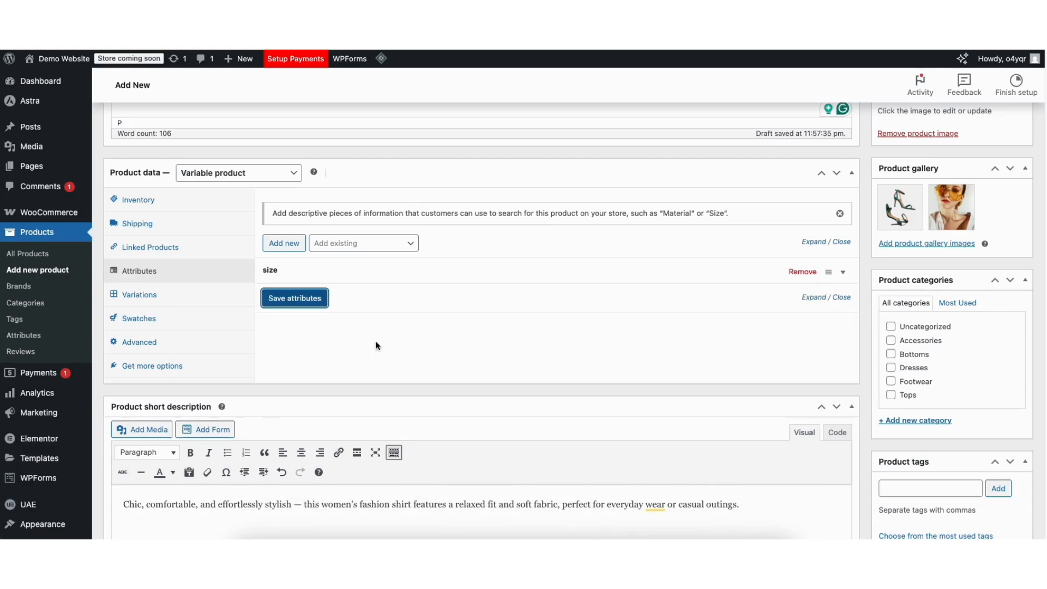
Add a second attribute named "weight" with the values 16oz|32oz|64oz and save the attributes
{"action": "left_click", "coordinate": [289, 248]}
{"action": "left_click", "coordinate": [284, 244]}
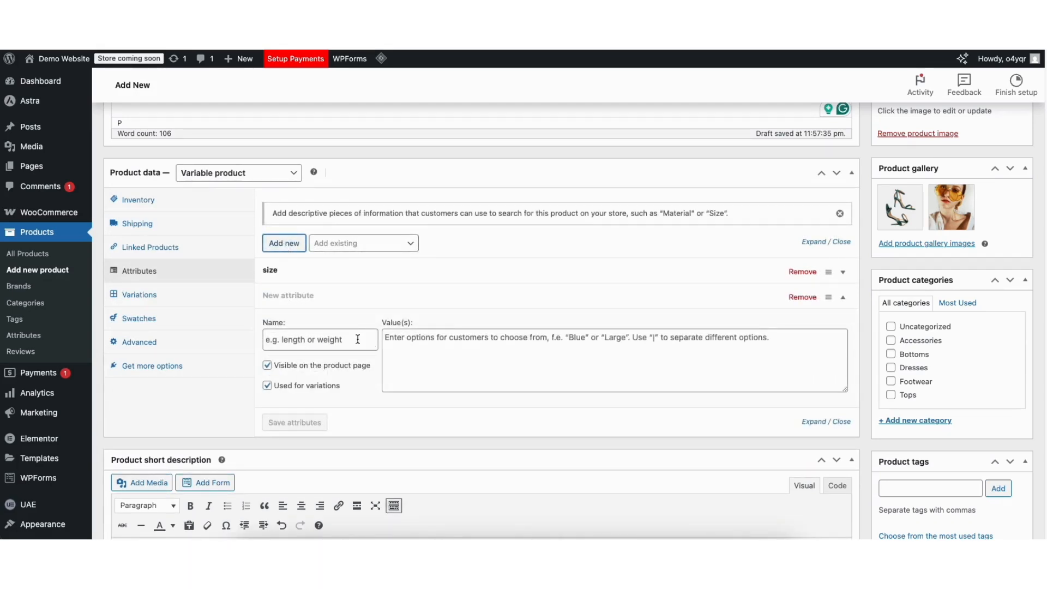
{"action": "left_click", "coordinate": [324, 339]}
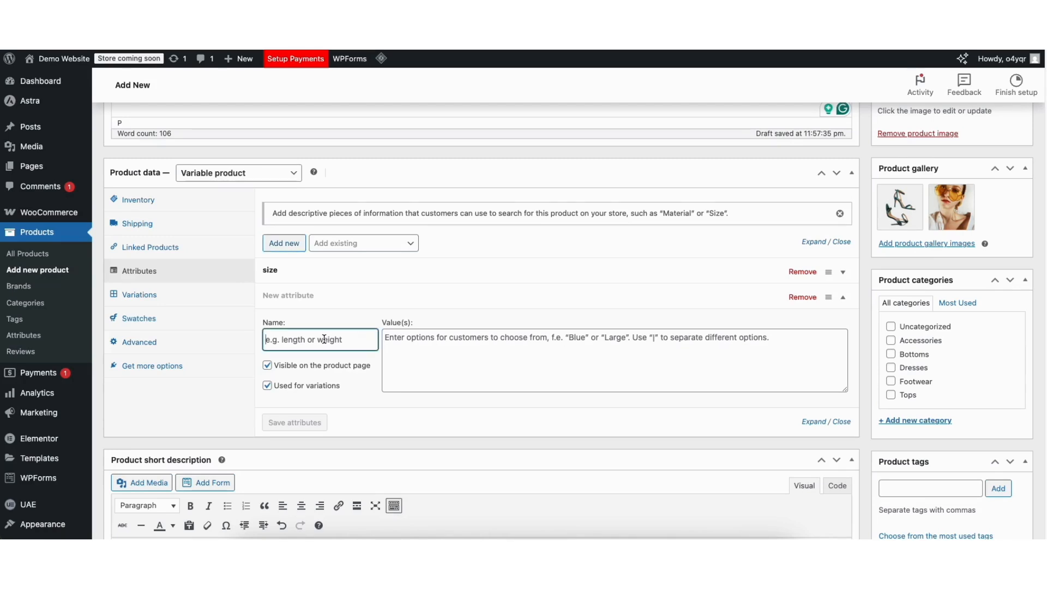
{"action": "type", "text": "weight"}
{"action": "left_click", "coordinate": [405, 348]}
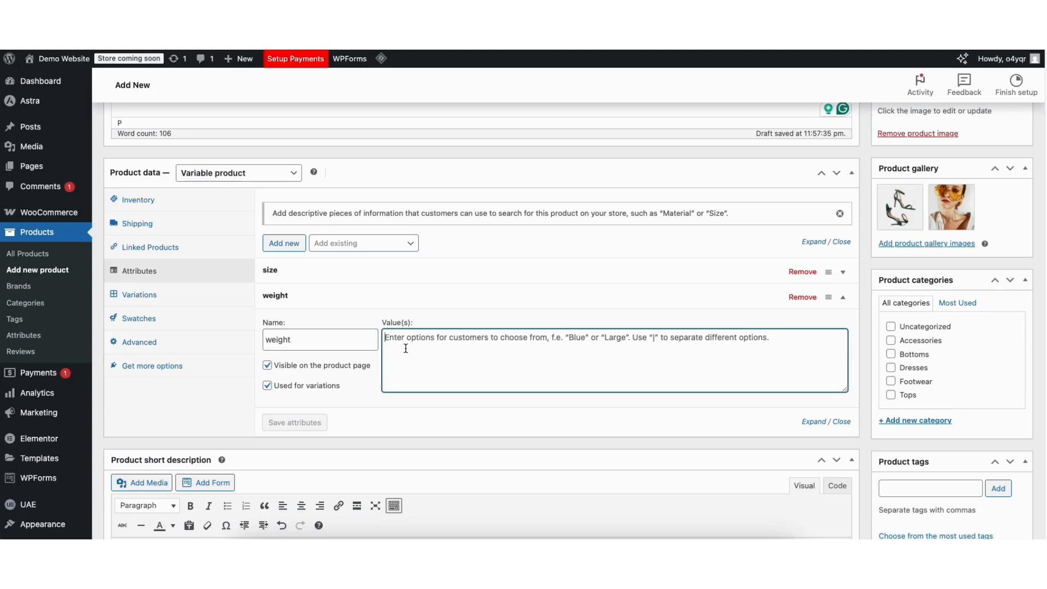
{"action": "type", "text": "16oz"}
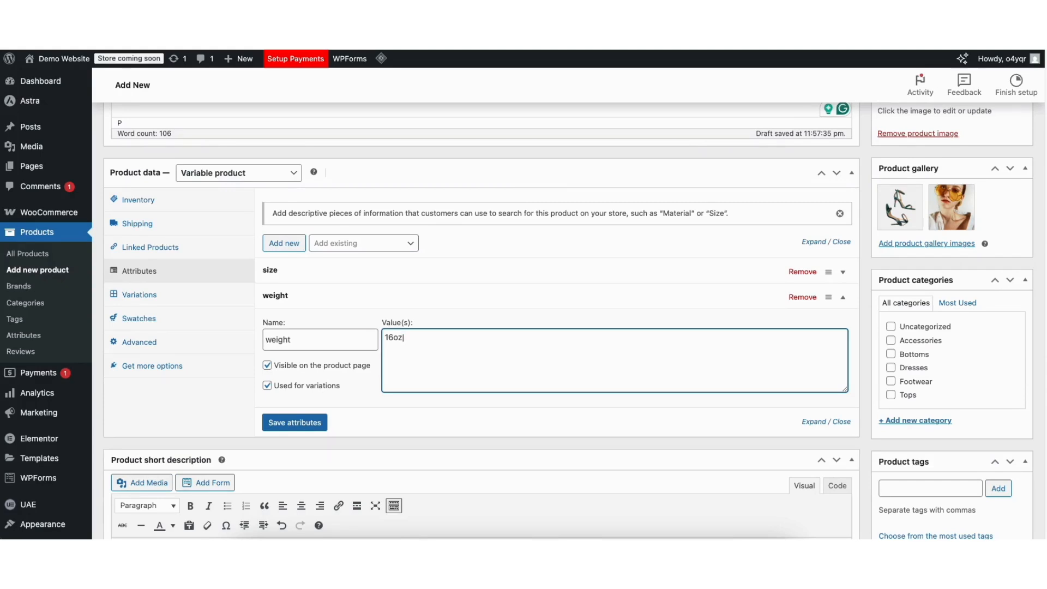
{"action": "type", "text": "|32oz"}
{"action": "type", "text": "|64oz"}
{"action": "left_click", "coordinate": [298, 425]}
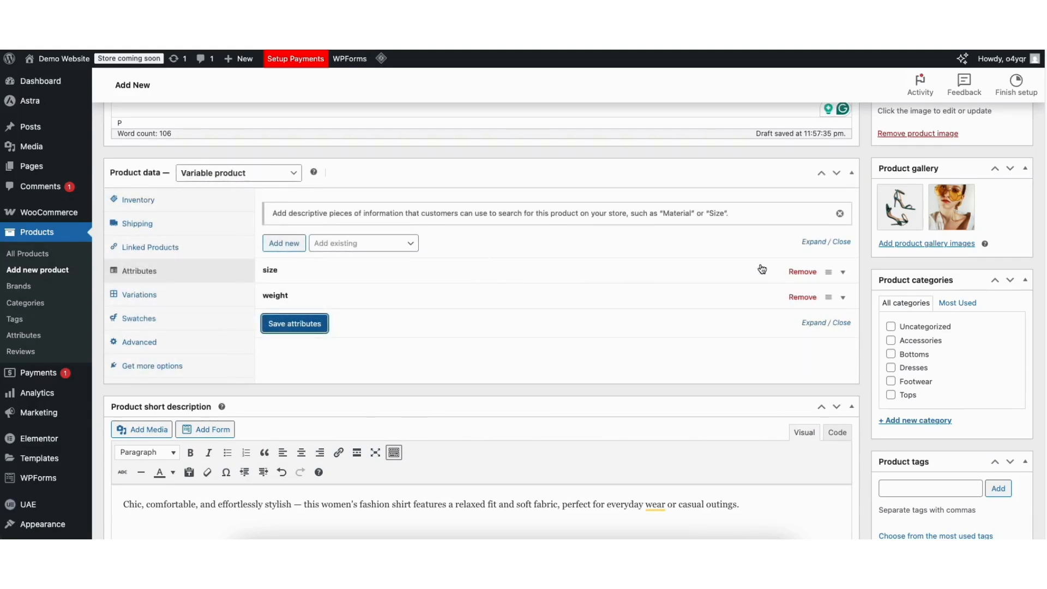
Check the size attribute's details and generate all variations from the size and weight attributes
{"action": "left_click", "coordinate": [843, 271]}
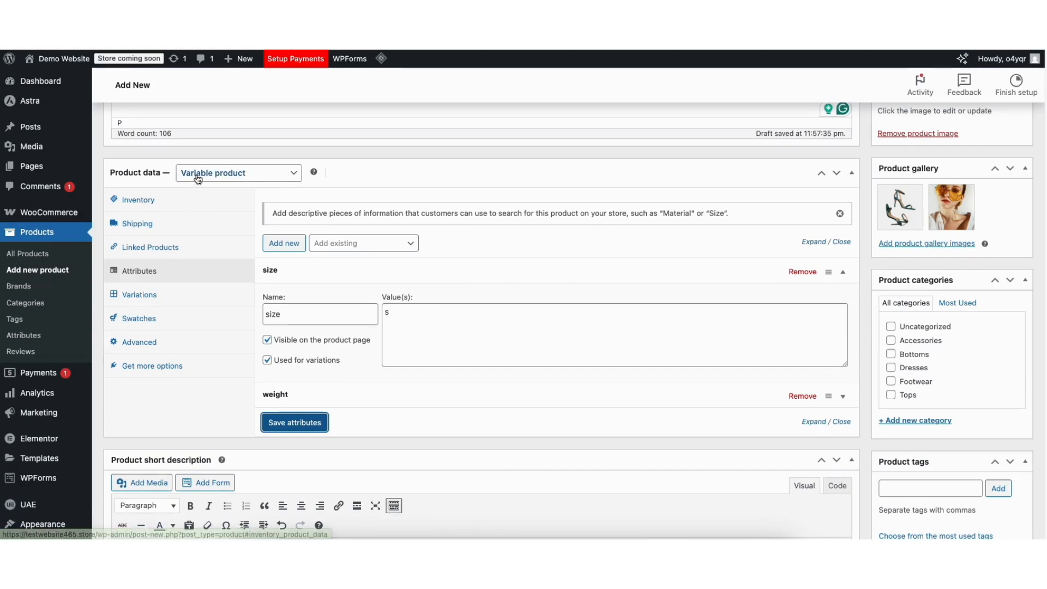
{"action": "left_click", "coordinate": [154, 296]}
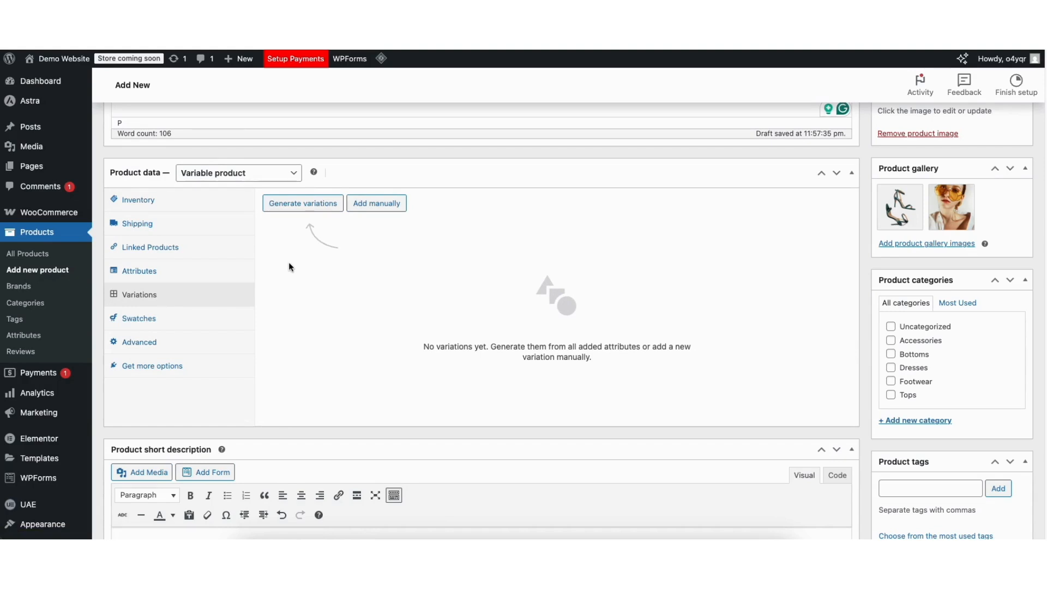
{"action": "left_click", "coordinate": [286, 203]}
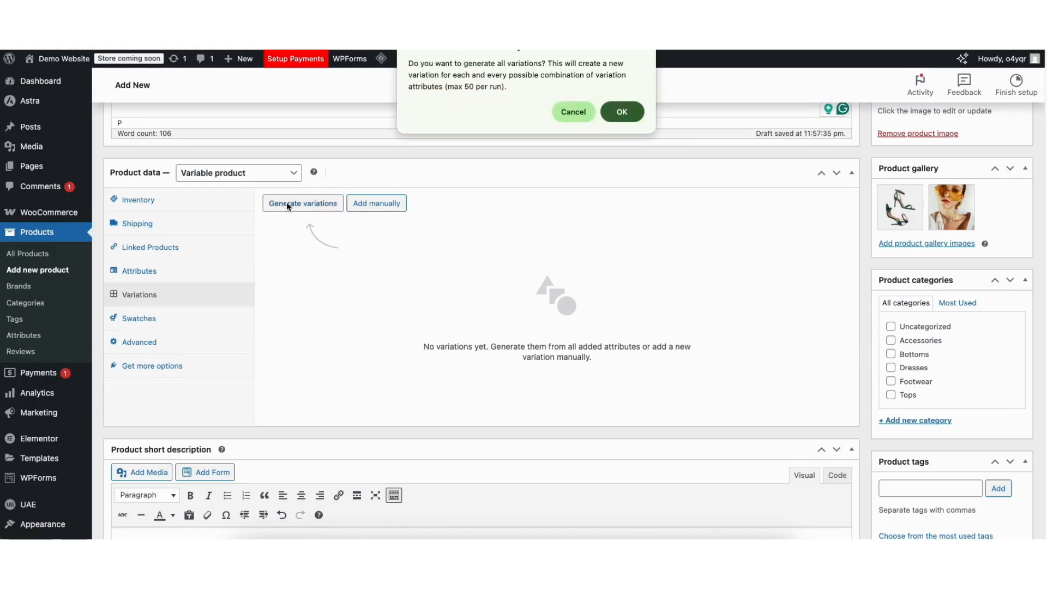
{"action": "left_click", "coordinate": [620, 111]}
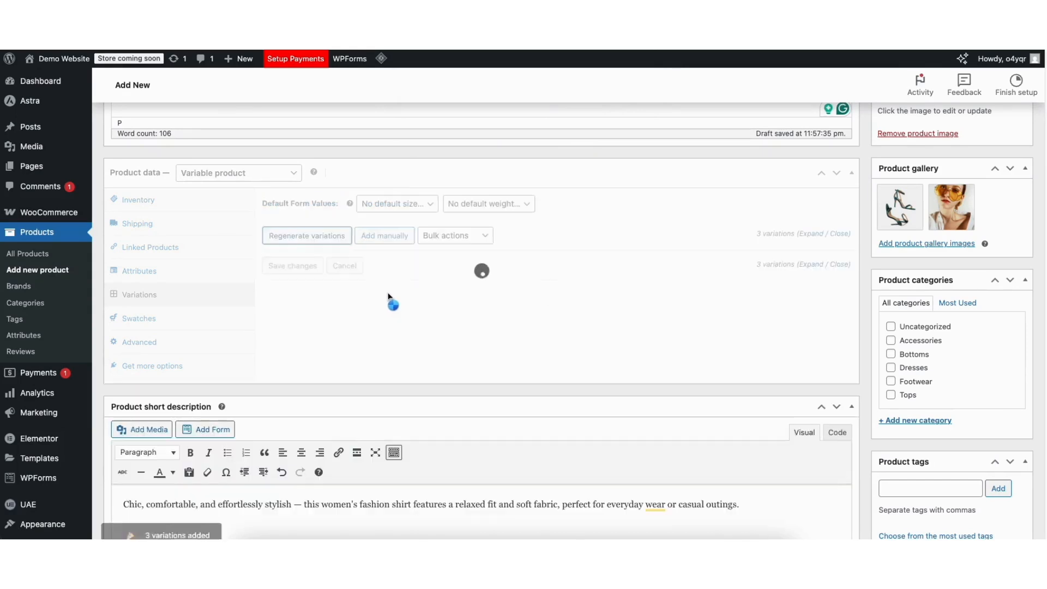
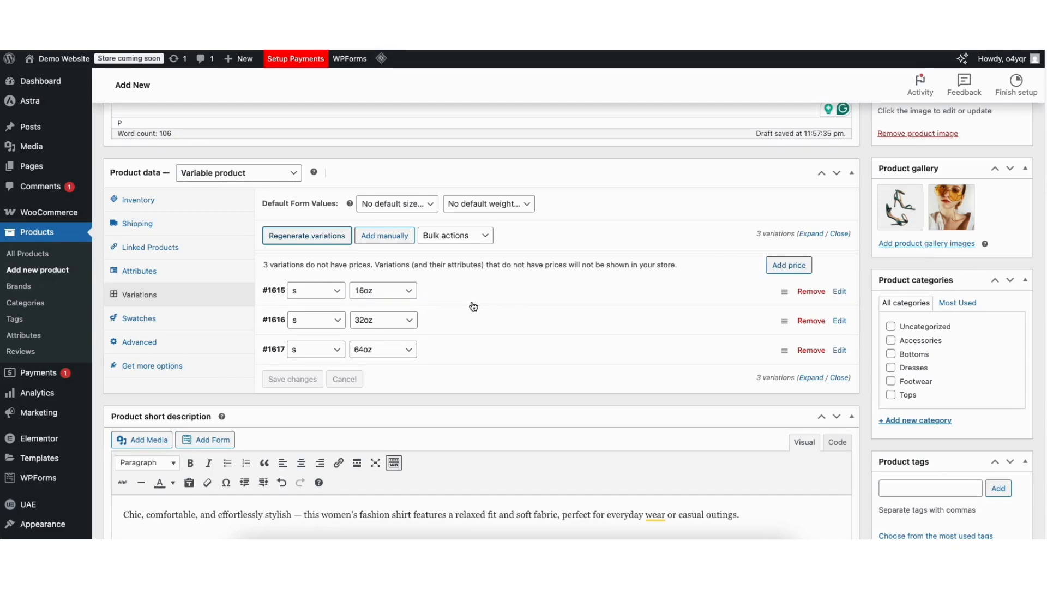
Add a price of 25 USD to all variations that have no price
{"action": "left_click", "coordinate": [778, 266]}
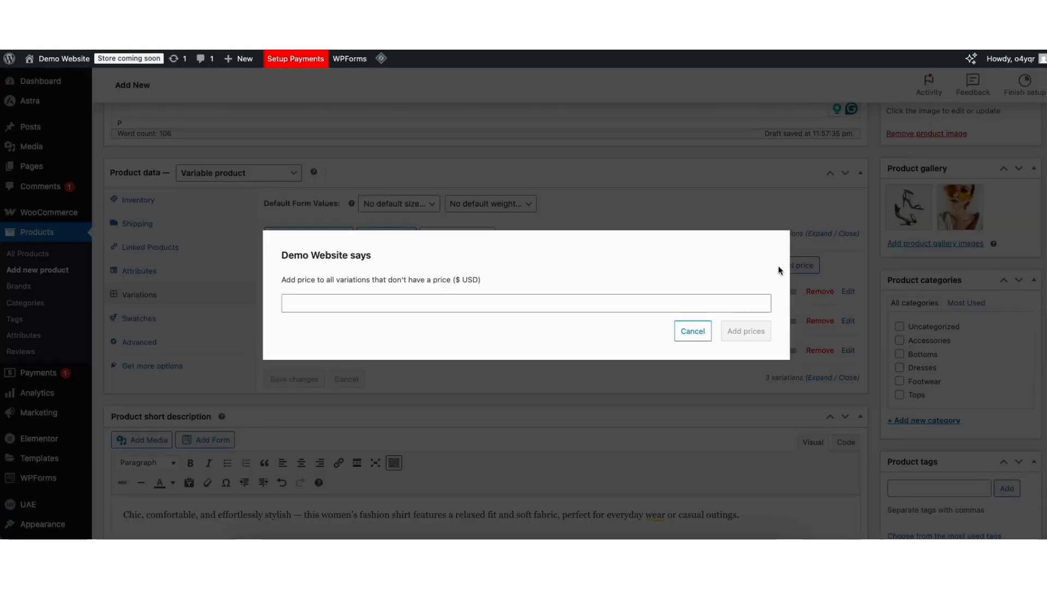
{"action": "left_click", "coordinate": [377, 303]}
{"action": "type", "text": "25"}
{"action": "left_click", "coordinate": [738, 332]}
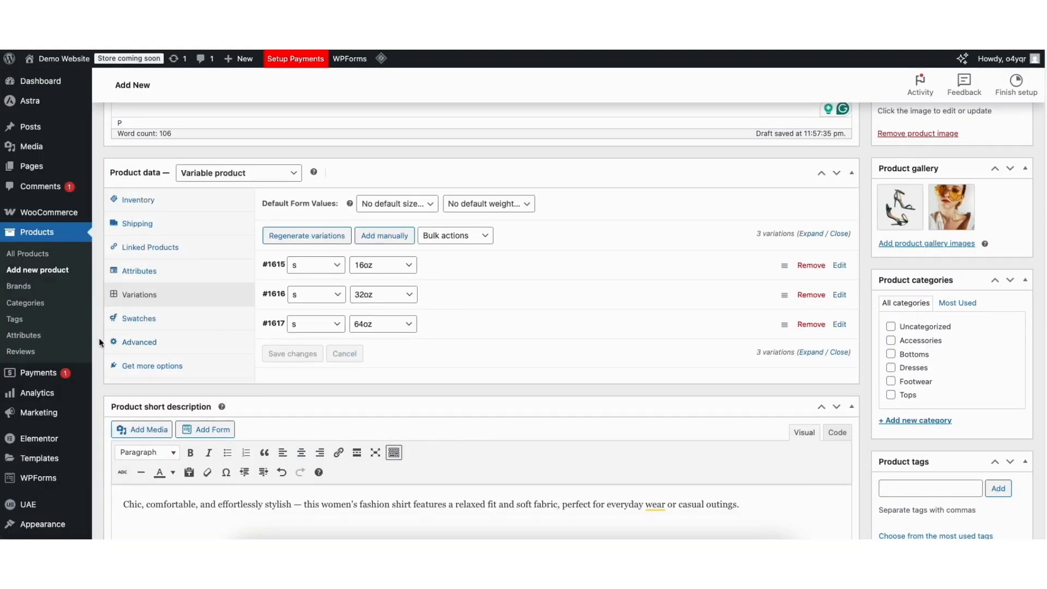
{"action": "left_click", "coordinate": [129, 343]}
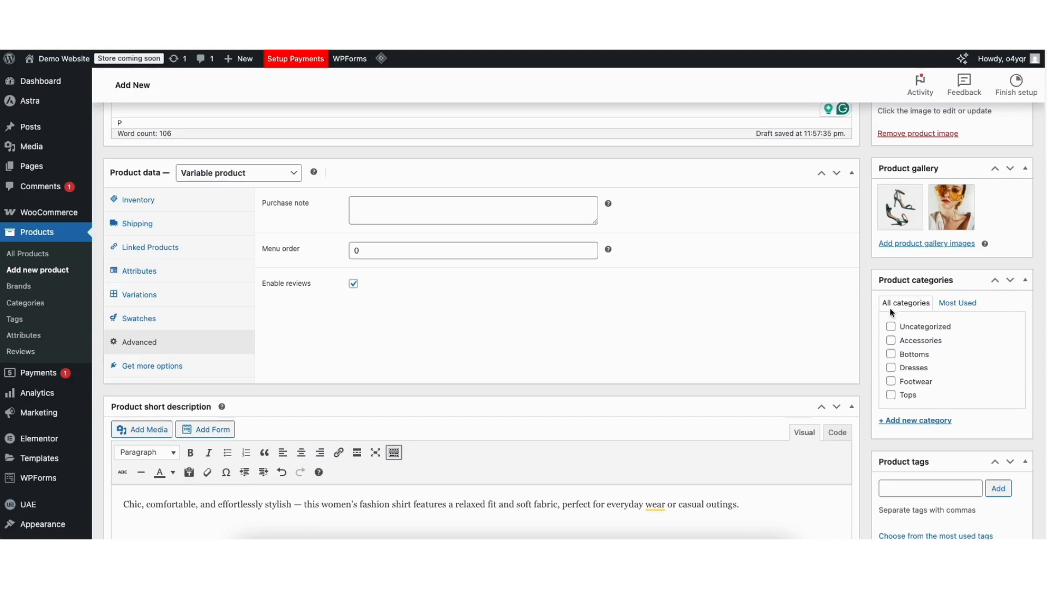
{"action": "left_click", "coordinate": [892, 328]}
{"action": "left_click", "coordinate": [892, 328]}
{"action": "left_click", "coordinate": [891, 340]}
Create a new product category named "demo categories" and assign the product to it
{"action": "left_click", "coordinate": [895, 421]}
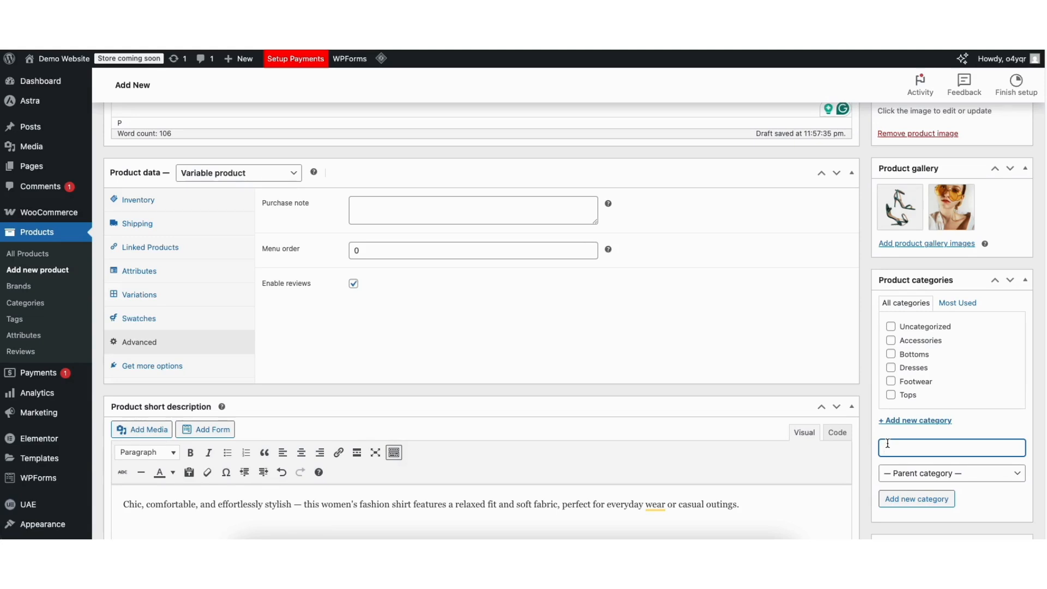
{"action": "type", "text": "demo categories"}
{"action": "left_click", "coordinate": [905, 500]}
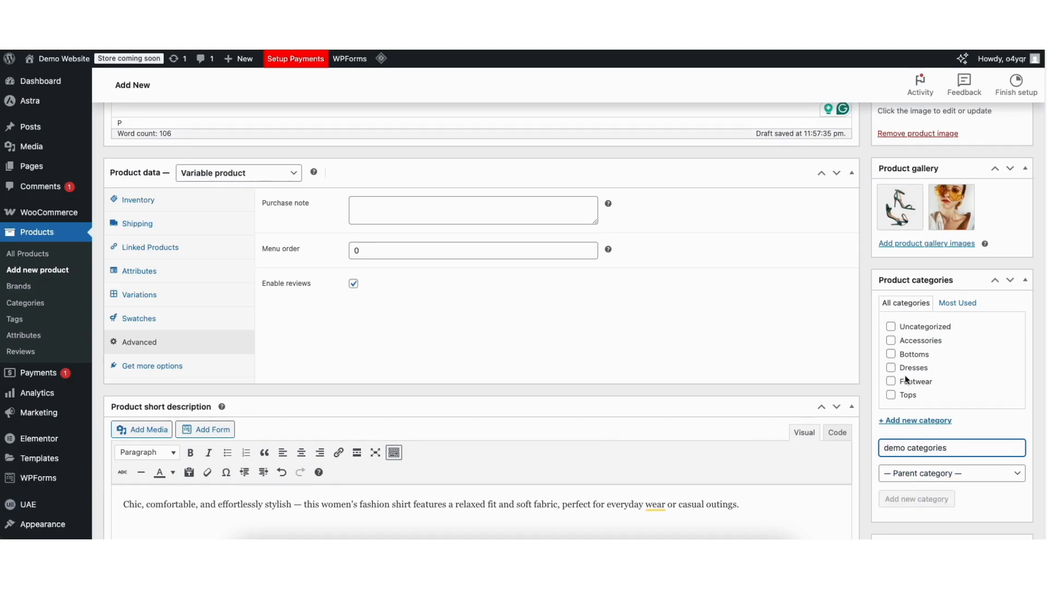
{"action": "left_click", "coordinate": [891, 326]}
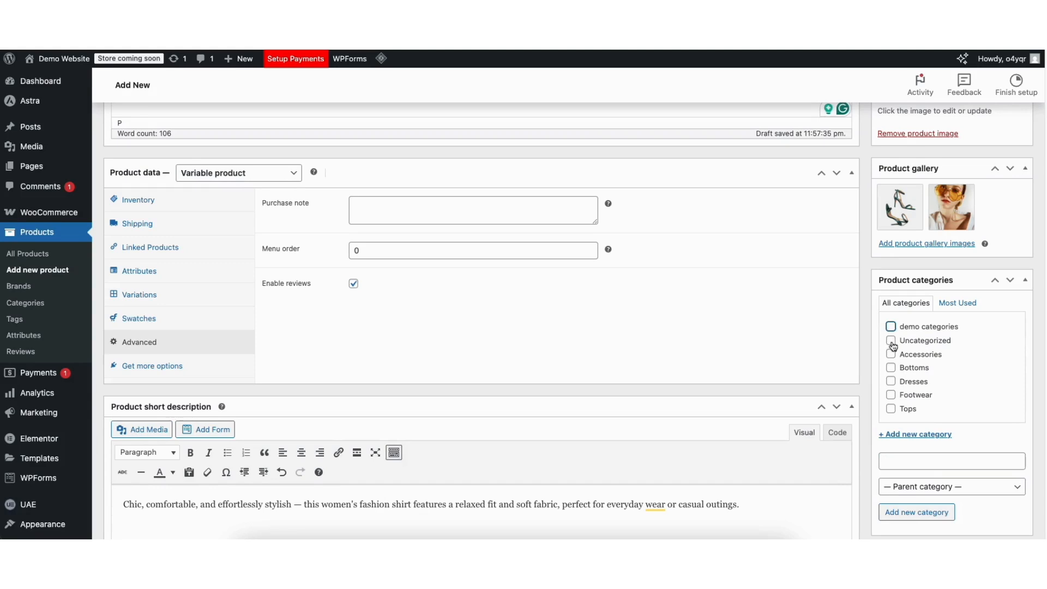
{"action": "left_click", "coordinate": [890, 327]}
Save the product as a draft and preview its store page
{"action": "scroll", "coordinate": [1035, 280], "scroll_direction": "up", "scroll_amount": 7}
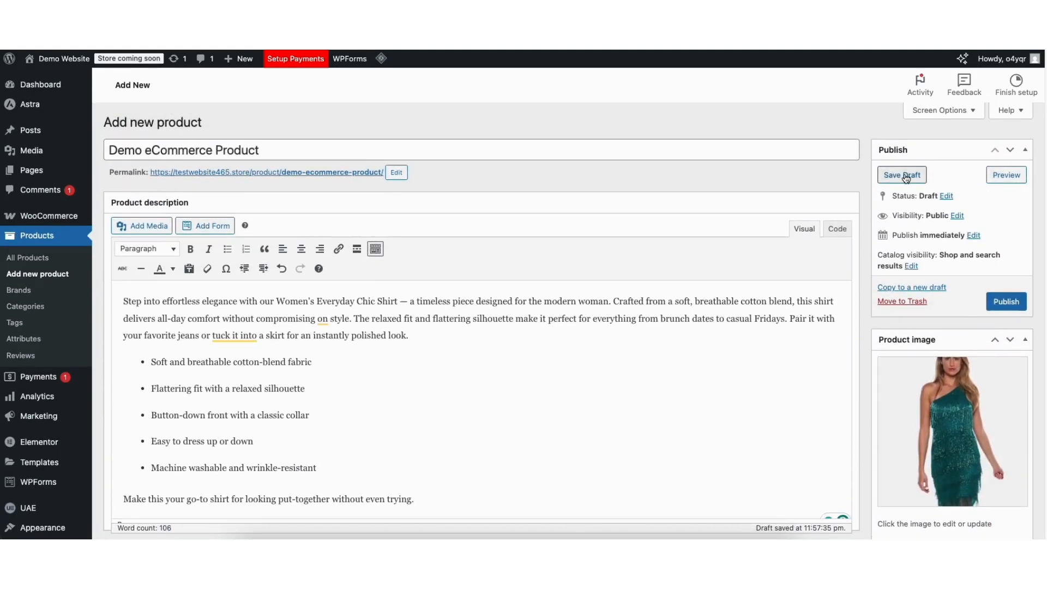
{"action": "left_click", "coordinate": [904, 174]}
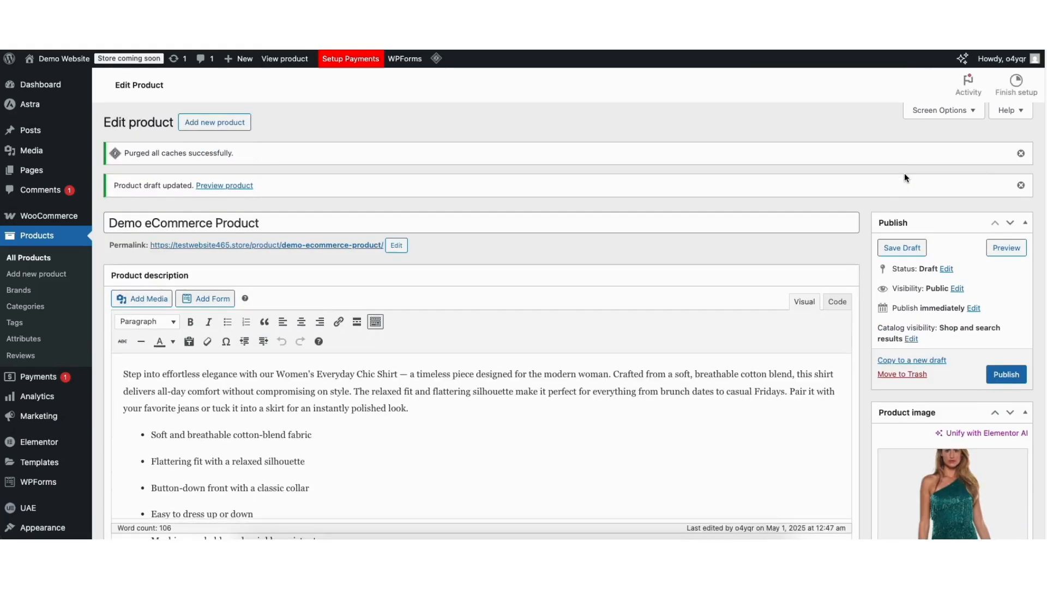
{"action": "left_click", "coordinate": [1001, 250]}
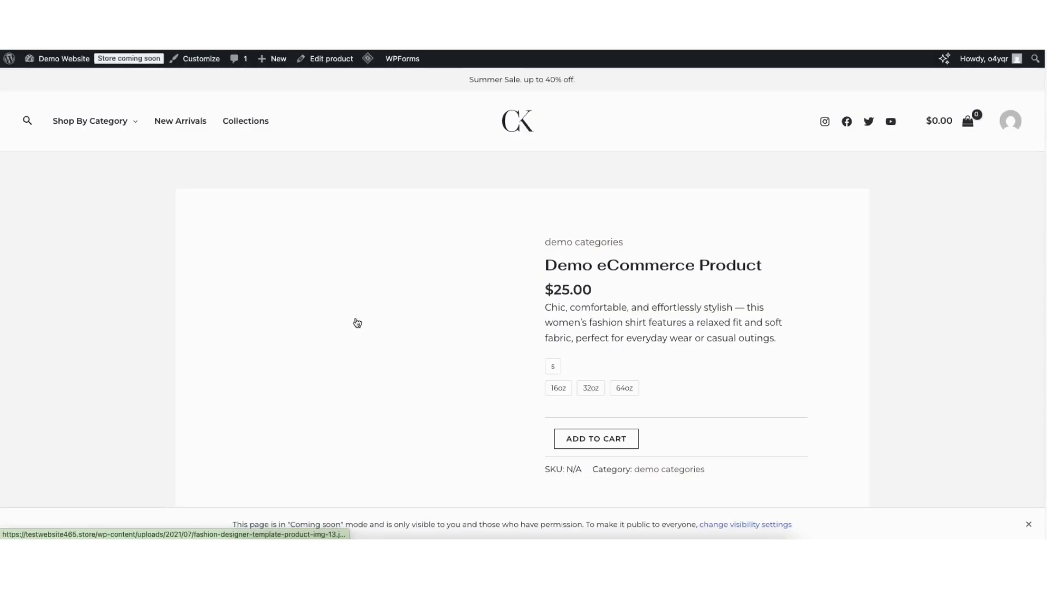
Close the store page preview, then publish the Demo eCommerce Product and update it
{"action": "key", "text": "super+w"}
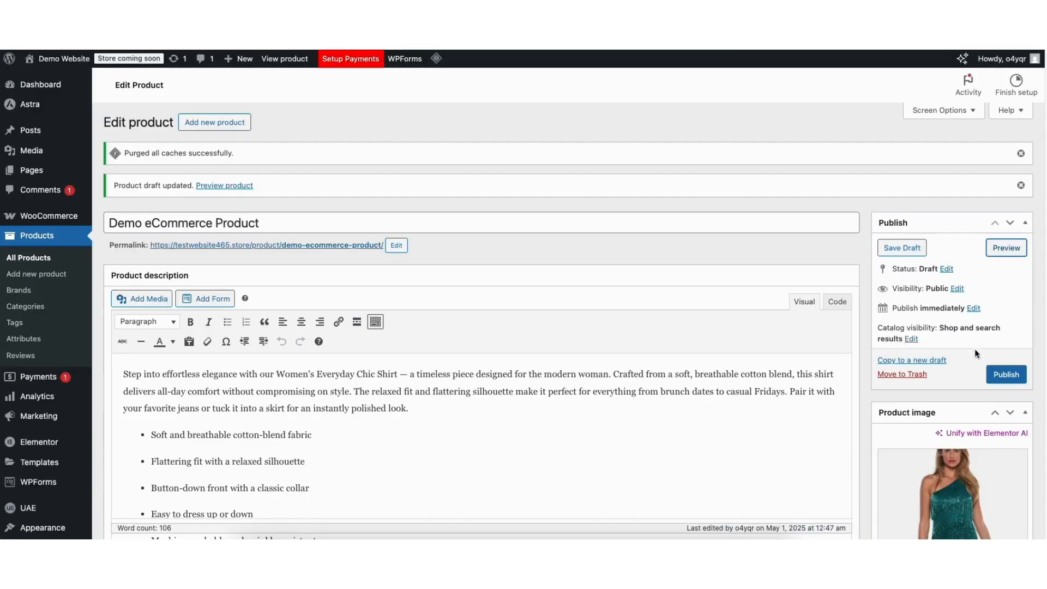
{"action": "left_click", "coordinate": [1004, 376]}
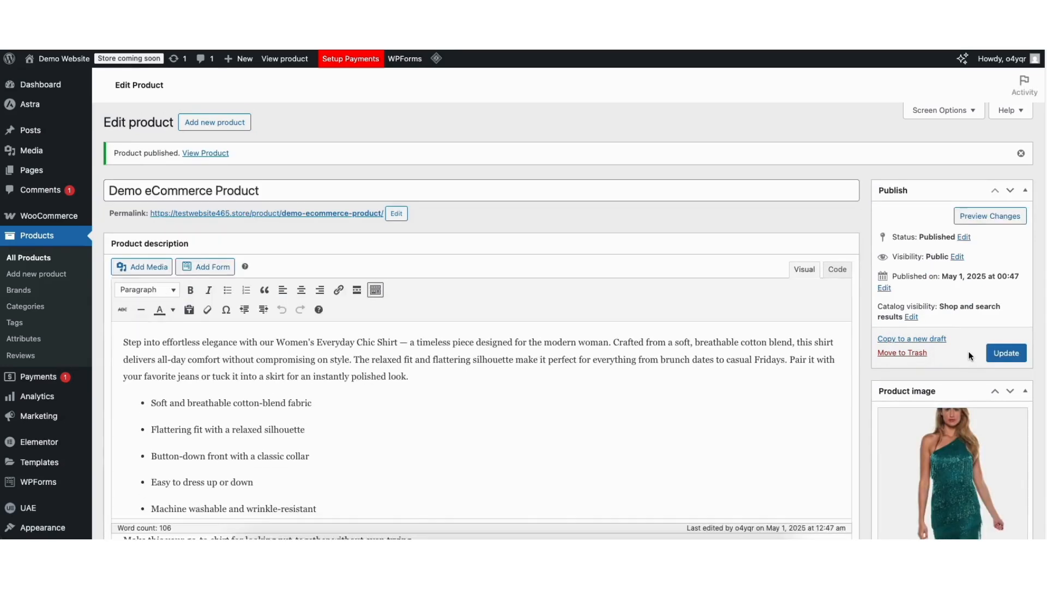
{"action": "left_click", "coordinate": [1003, 353]}
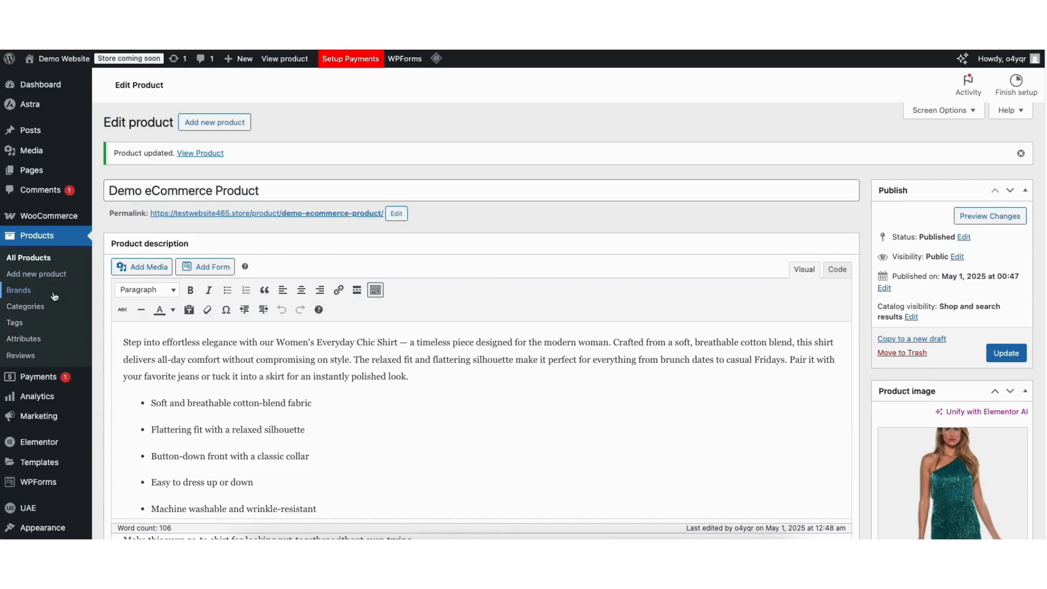
Add a new product category named "demo" from the product categories page
{"action": "left_click", "coordinate": [29, 310]}
{"action": "left_click", "coordinate": [127, 251]}
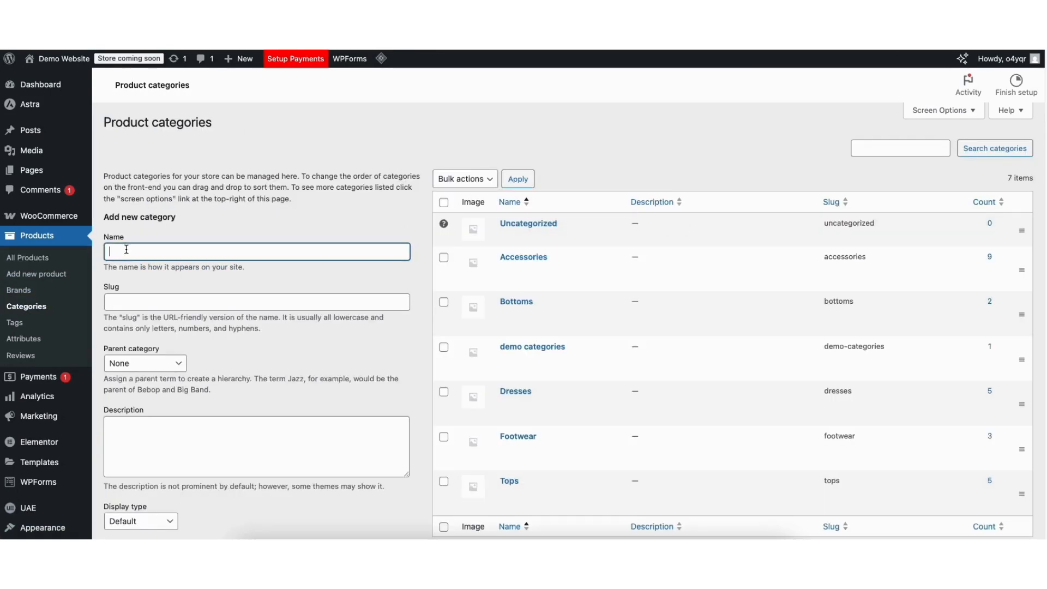
{"action": "type", "text": "demo"}
{"action": "scroll", "coordinate": [1032, 311], "scroll_direction": "down", "scroll_amount": 3}
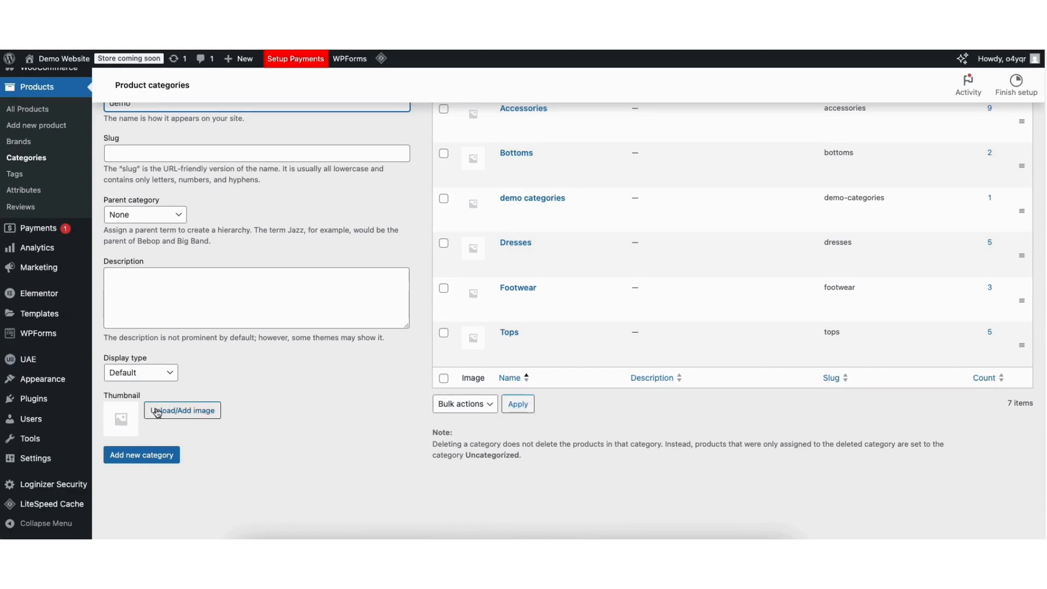
{"action": "left_click", "coordinate": [140, 457]}
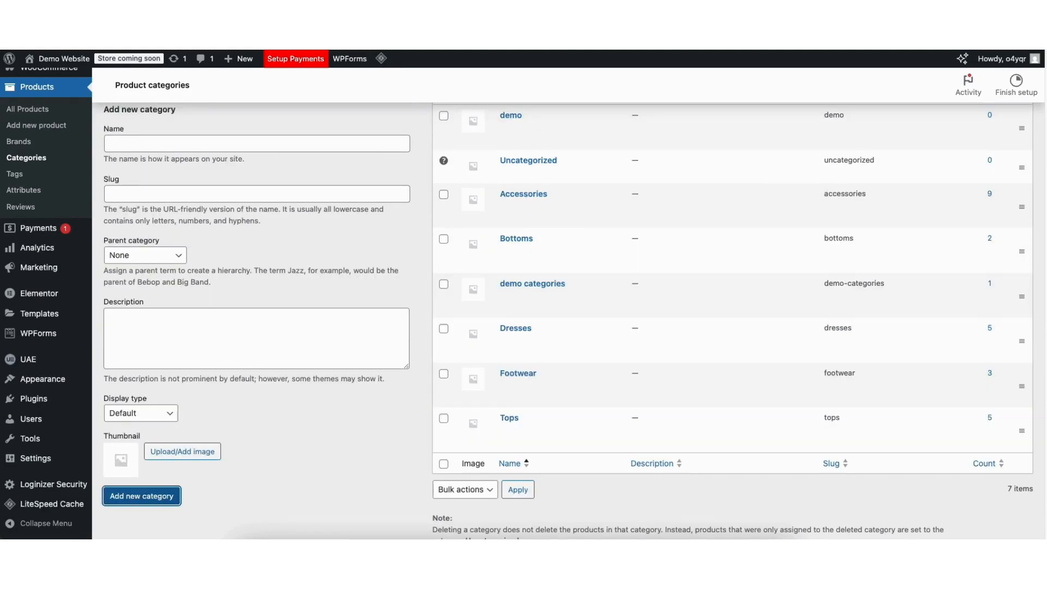
Open the site's navigation menus and load the Primary (Primary Menu, Off-Canvas Menu) menu for editing
{"action": "scroll", "coordinate": [810, 250], "scroll_direction": "up", "scroll_amount": 3}
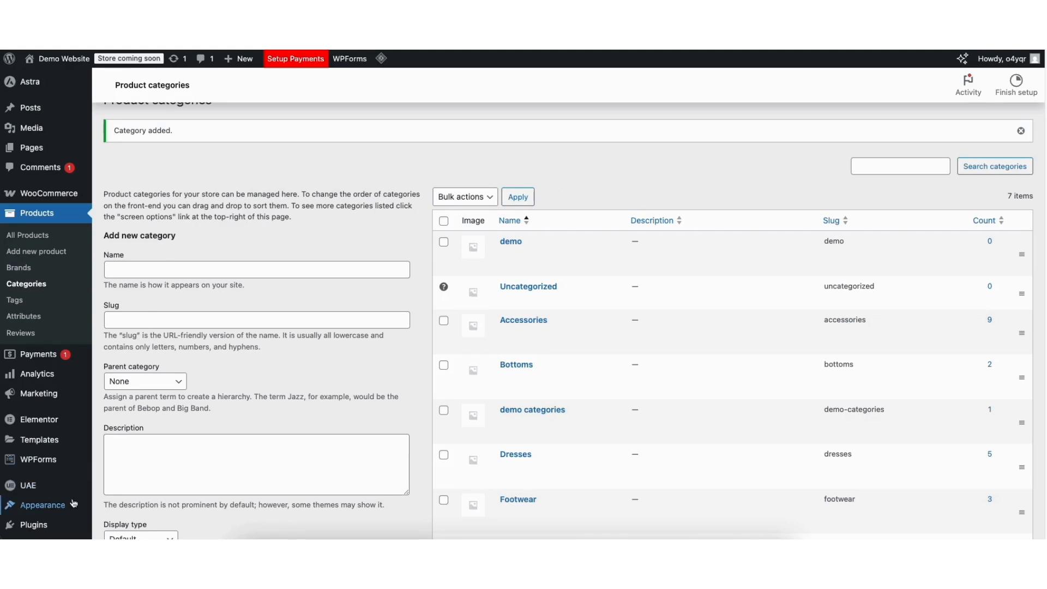
{"action": "mouse_move", "coordinate": [88, 502]}
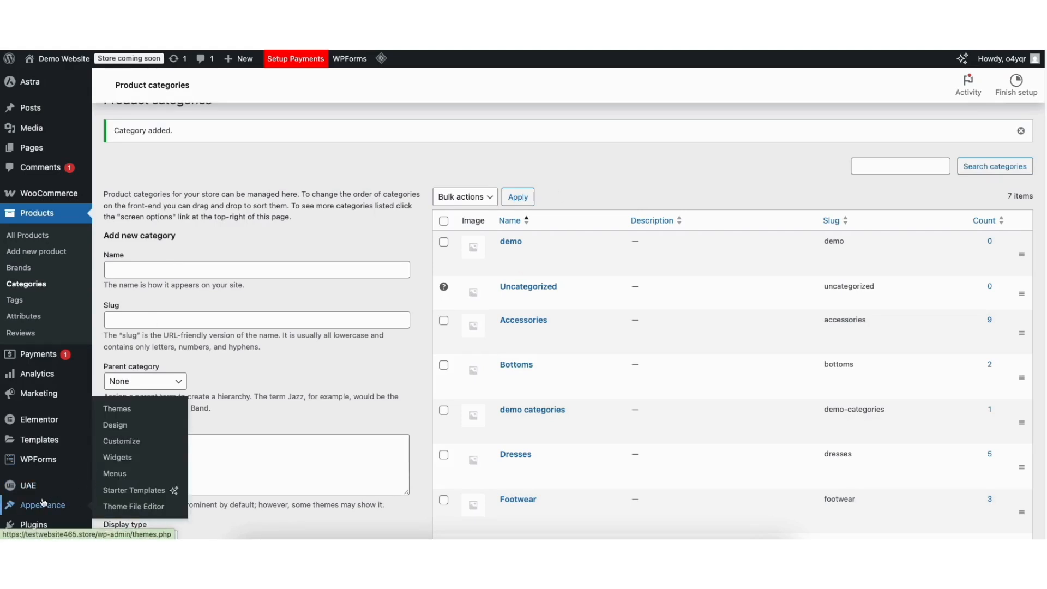
{"action": "left_click", "coordinate": [112, 474]}
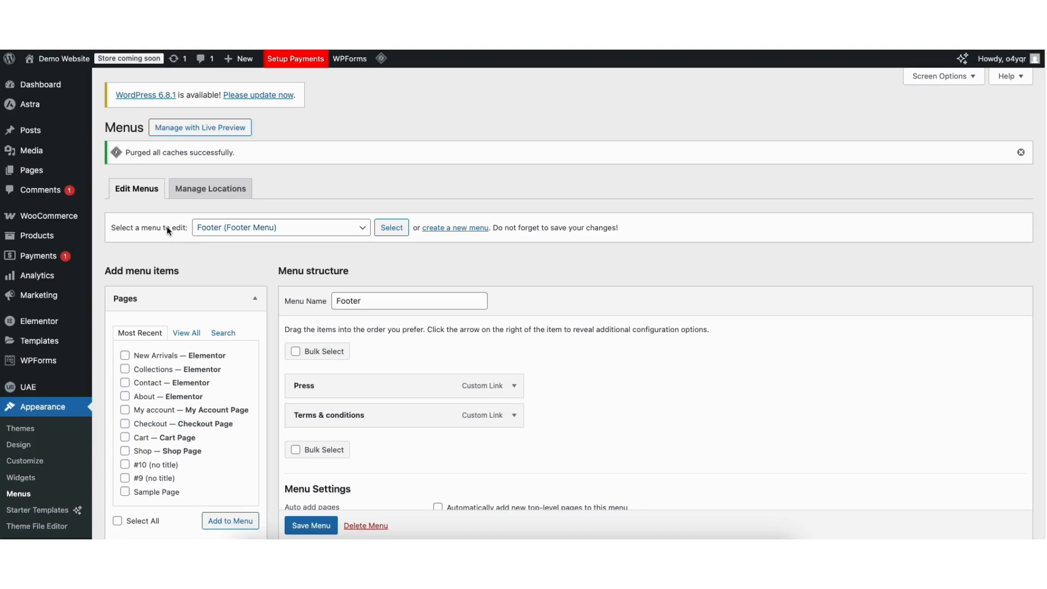
{"action": "left_click", "coordinate": [230, 233]}
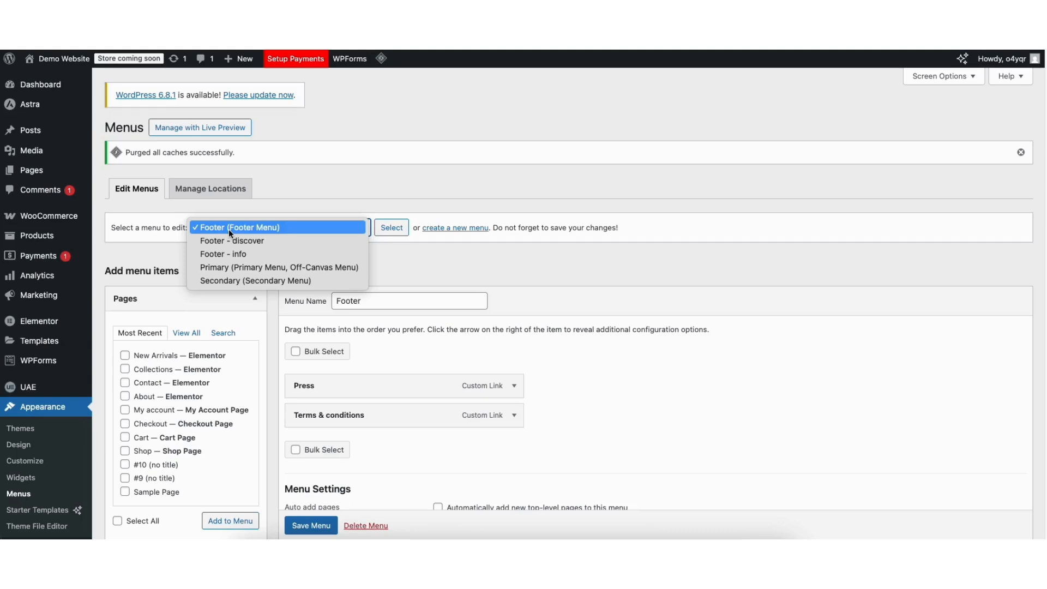
{"action": "left_click", "coordinate": [232, 281]}
{"action": "left_click", "coordinate": [236, 192]}
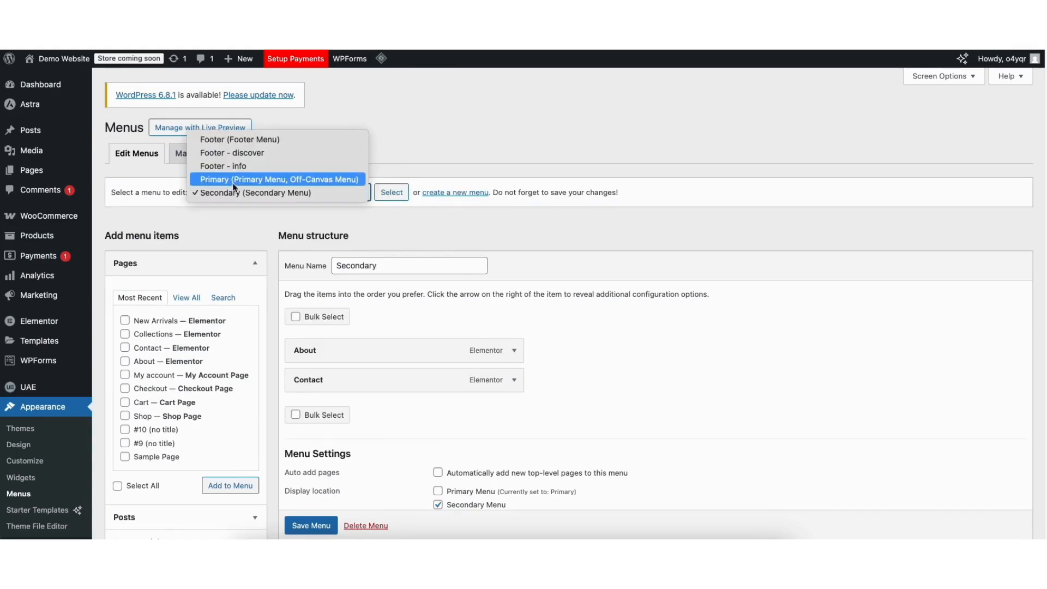
{"action": "left_click", "coordinate": [231, 179]}
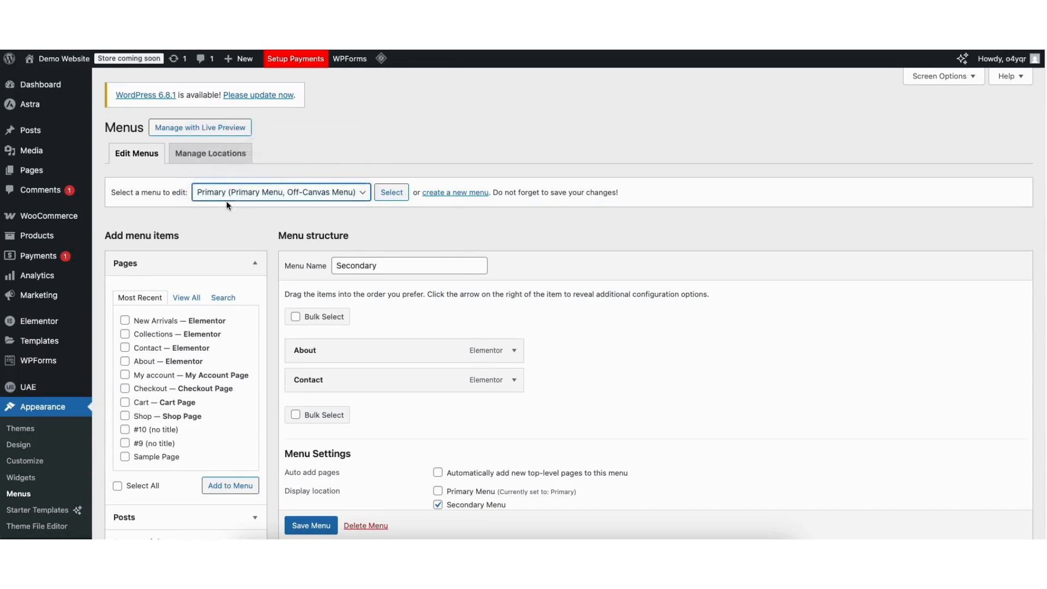
{"action": "left_click", "coordinate": [389, 194]}
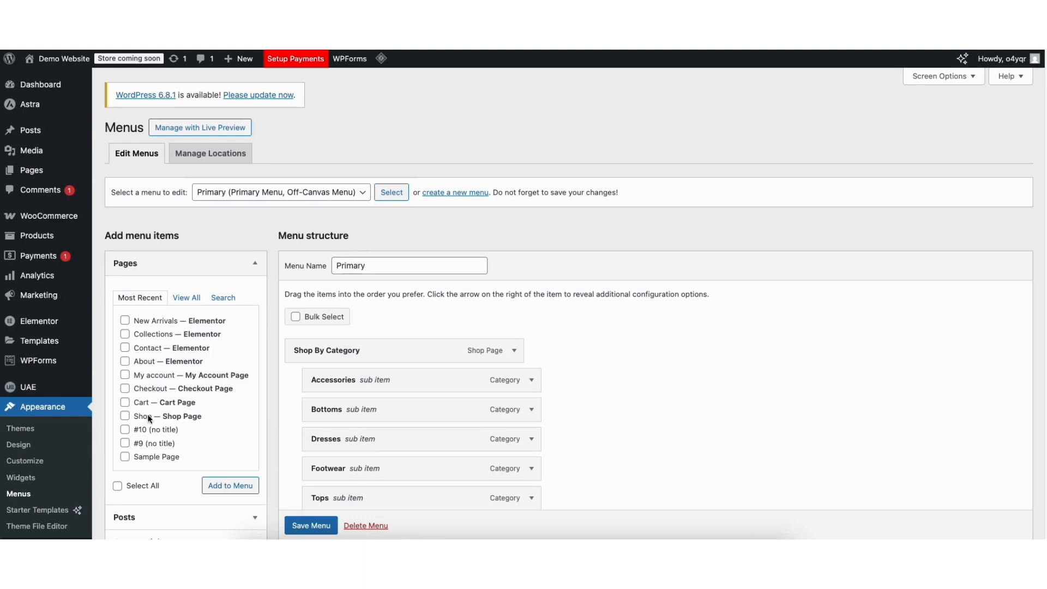
Add the Shop page as an item to the Primary menu
{"action": "left_click", "coordinate": [125, 417]}
{"action": "left_click", "coordinate": [210, 490]}
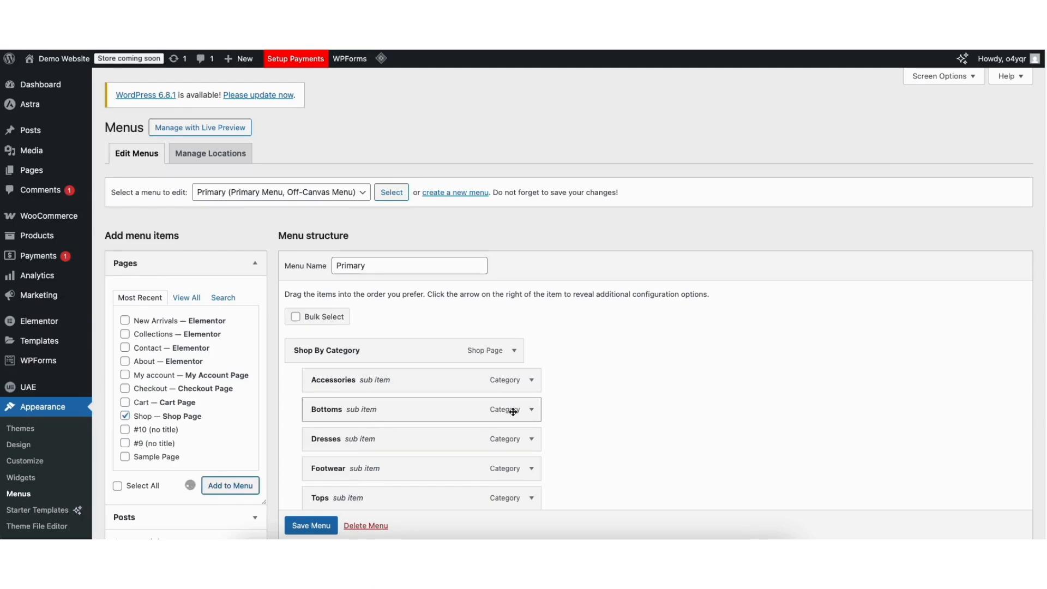
{"action": "scroll", "coordinate": [1041, 218], "scroll_direction": "down", "scroll_amount": 3}
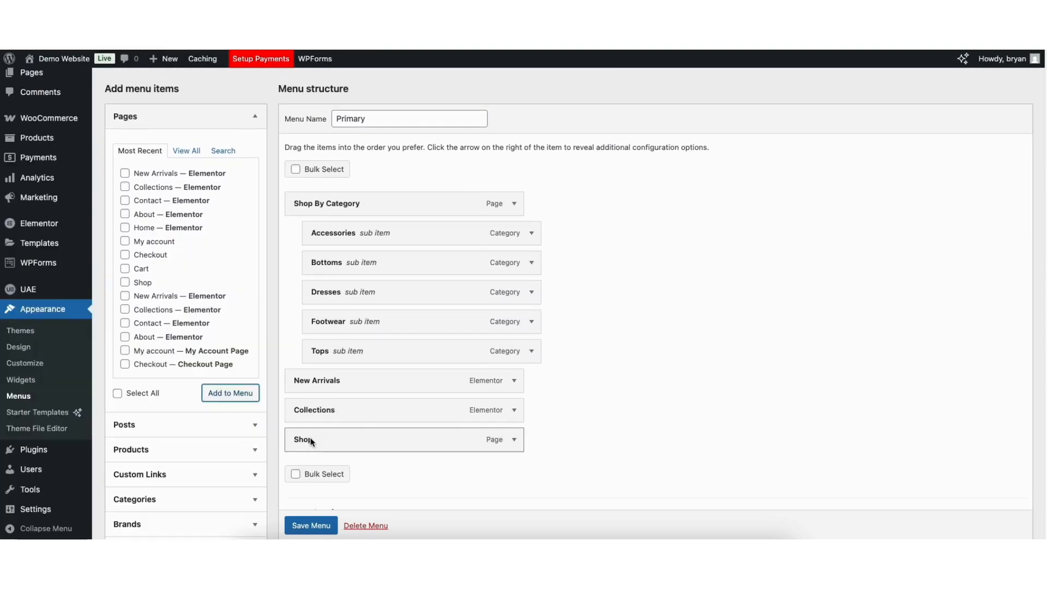
Review the Shop item's navigation label and settings, collapse the item, and save the Primary menu
{"action": "mouse_move", "coordinate": [303, 437]}
{"action": "left_mouse_down"}
{"action": "mouse_move", "coordinate": [305, 381]}
{"action": "mouse_move", "coordinate": [303, 440]}
{"action": "left_mouse_up"}
{"action": "left_click", "coordinate": [514, 439]}
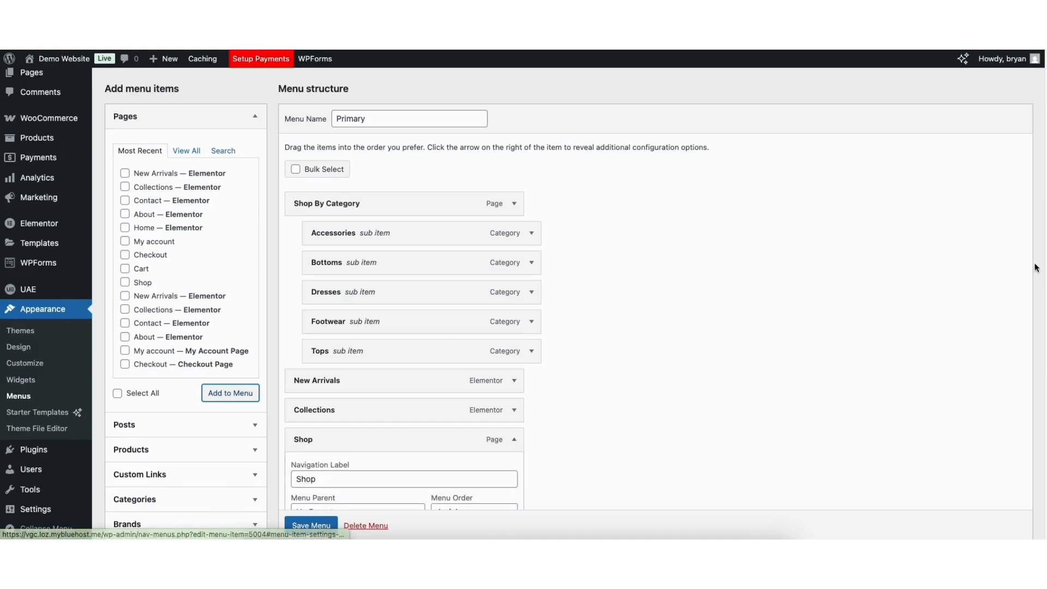
{"action": "scroll", "coordinate": [545, 300], "scroll_direction": "down", "scroll_amount": 4}
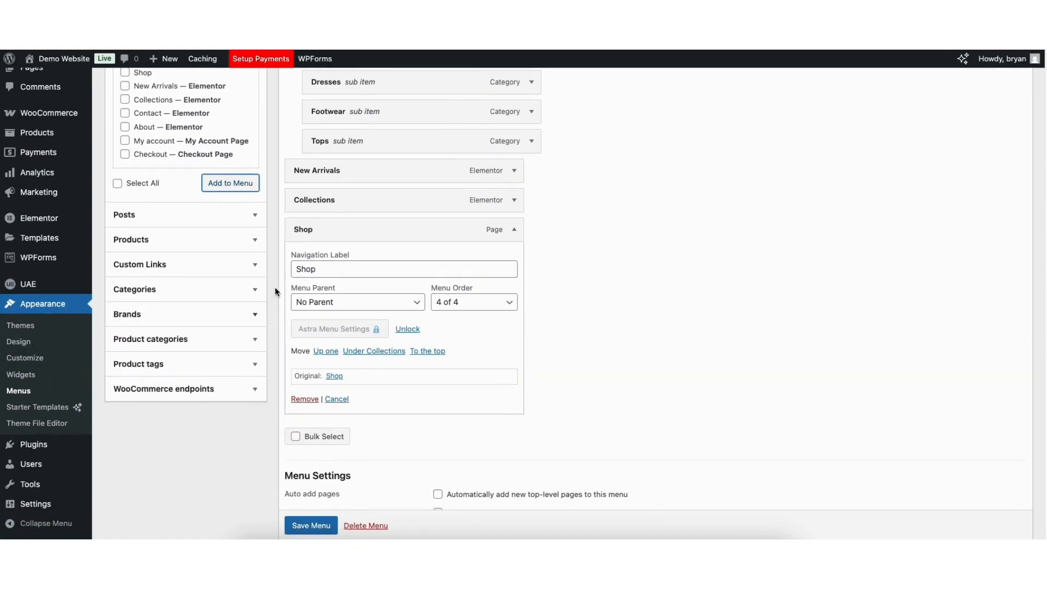
{"action": "left_click_drag", "start_coordinate": [296, 268], "coordinate": [338, 270]}
{"action": "left_click", "coordinate": [338, 267]}
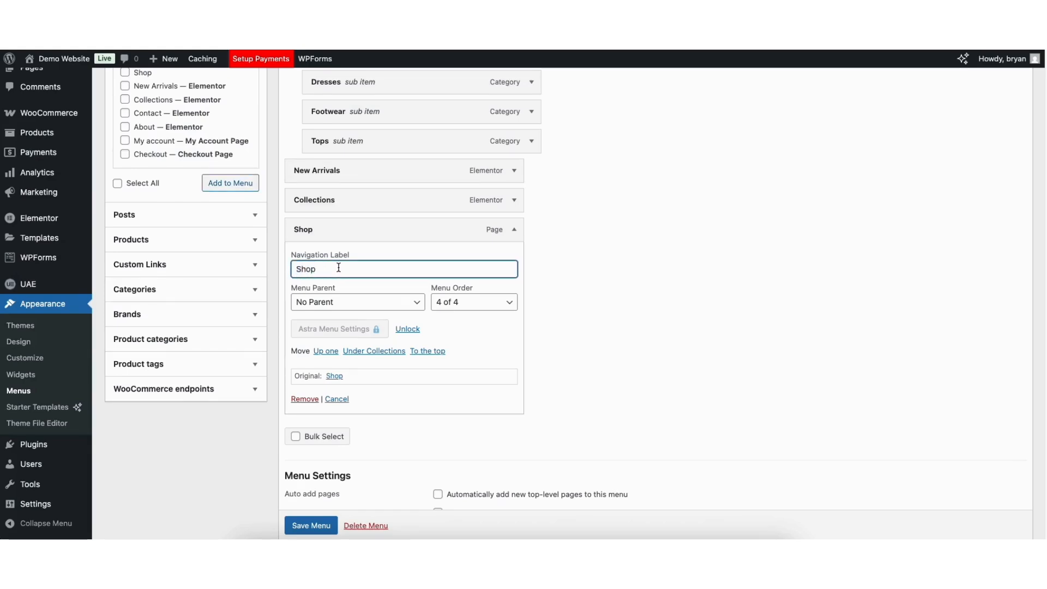
{"action": "left_click", "coordinate": [514, 229]}
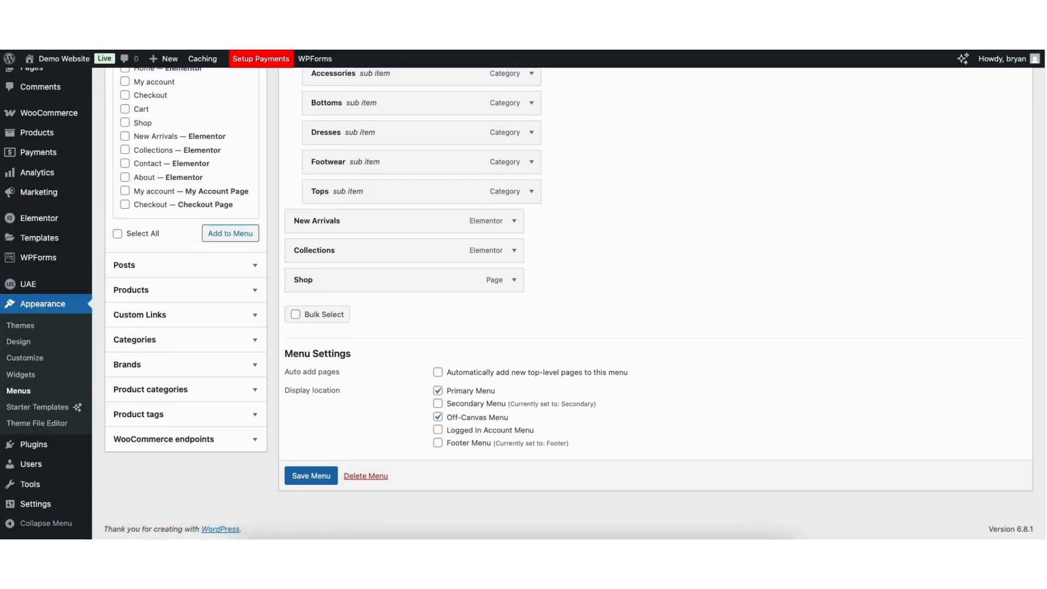
{"action": "scroll", "coordinate": [1036, 218], "scroll_direction": "up", "scroll_amount": 3}
{"action": "left_click", "coordinate": [318, 519]}
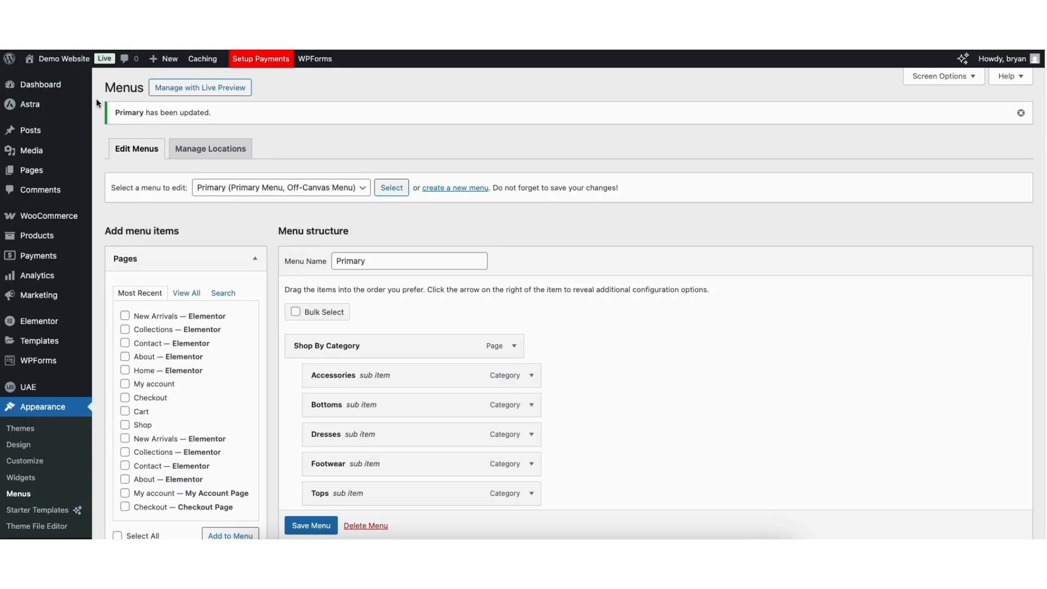
Visit the store's Shop page and look through its categories, price filter and product listing down to the pagination
{"action": "mouse_move", "coordinate": [61, 68]}
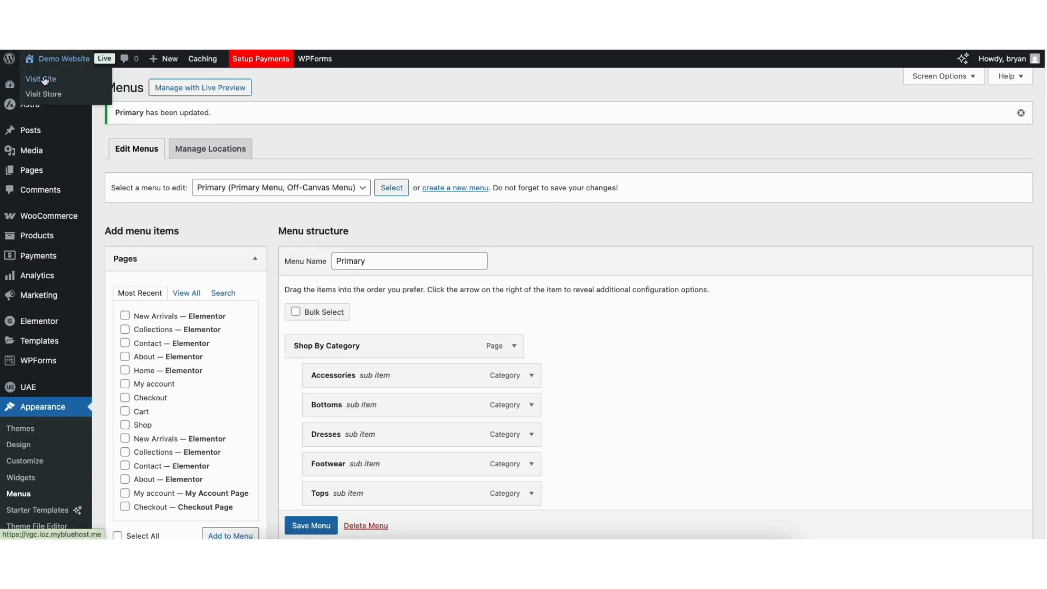
{"action": "left_click", "coordinate": [44, 80]}
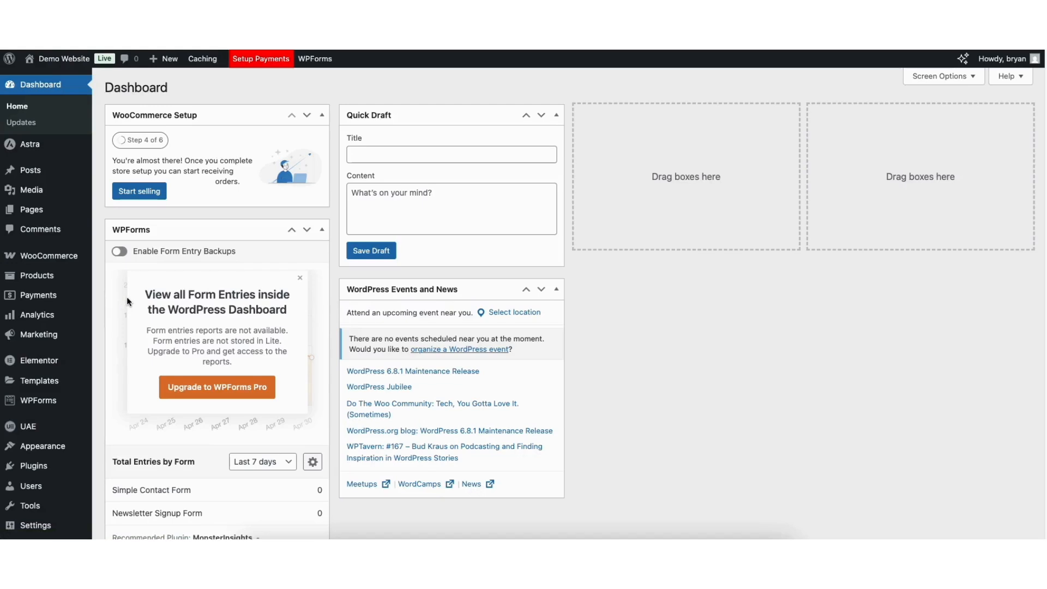
{"action": "mouse_move", "coordinate": [58, 64]}
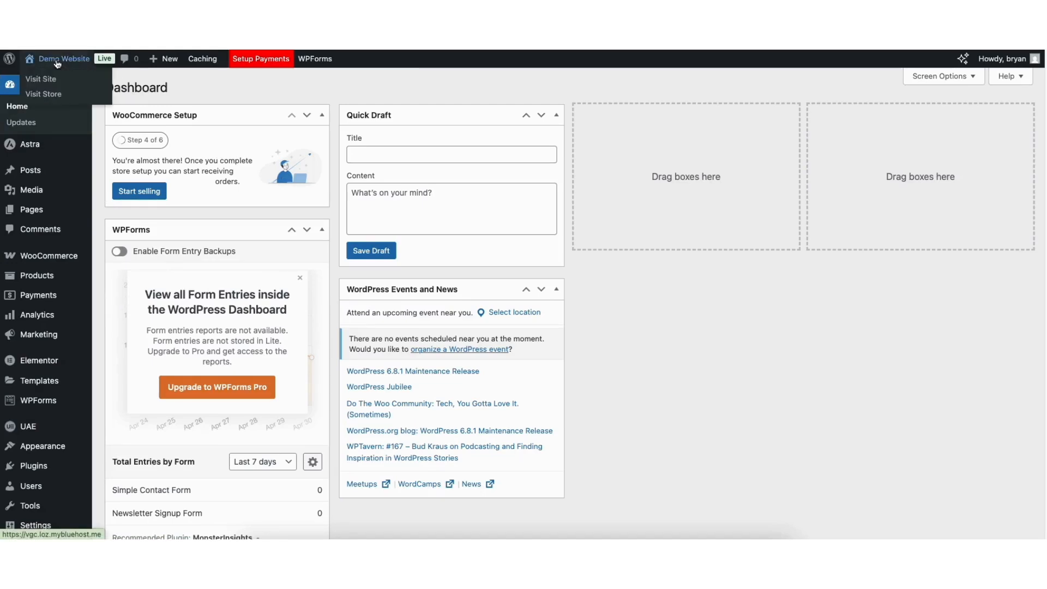
{"action": "left_click", "coordinate": [43, 95]}
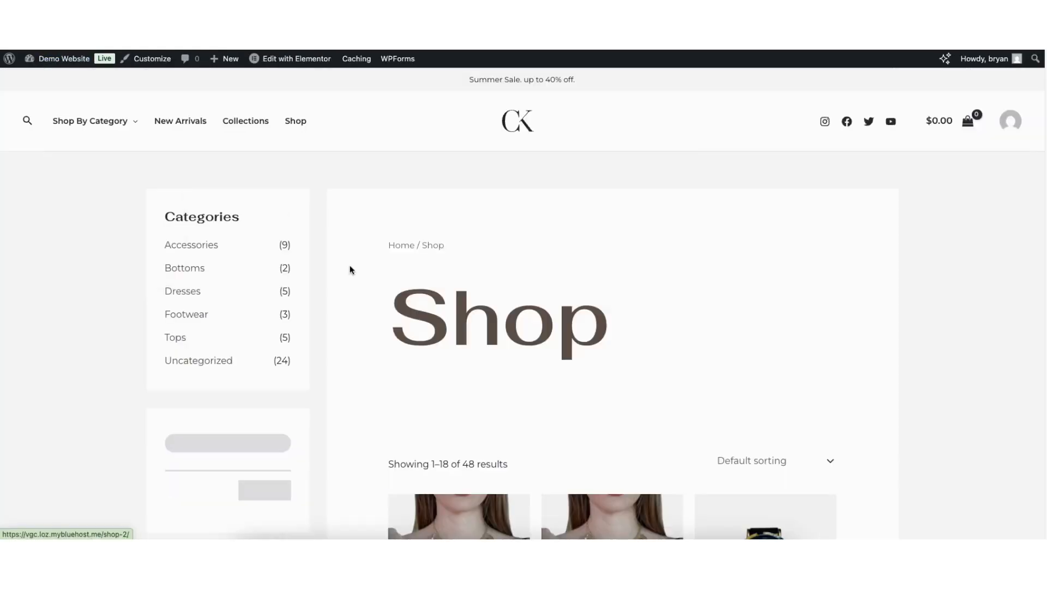
{"action": "scroll", "coordinate": [1042, 175], "scroll_direction": "down", "scroll_amount": 8}
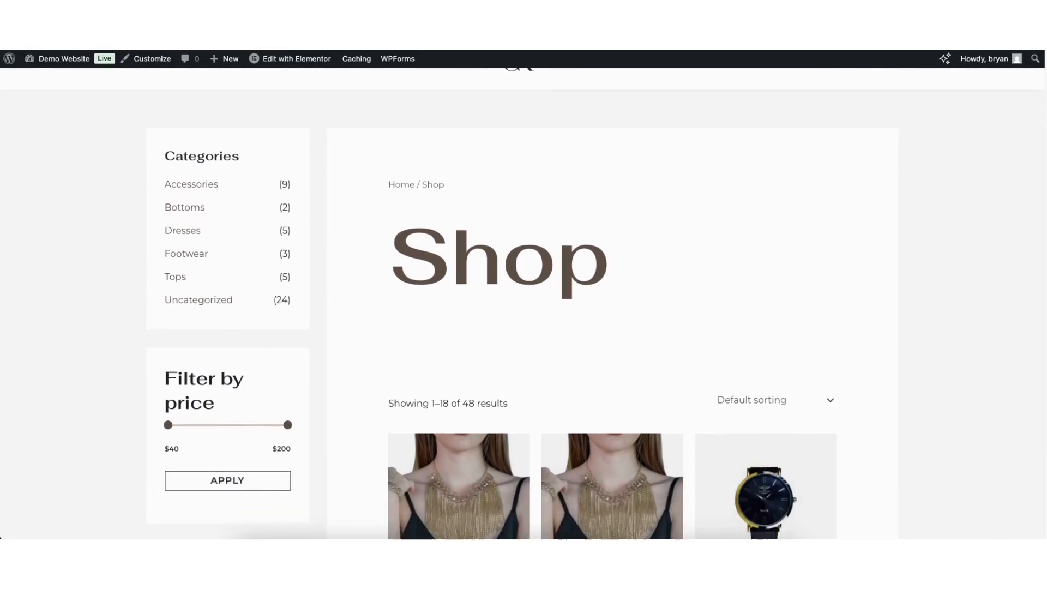
{"action": "scroll", "coordinate": [1045, 186], "scroll_direction": "down", "scroll_amount": 6}
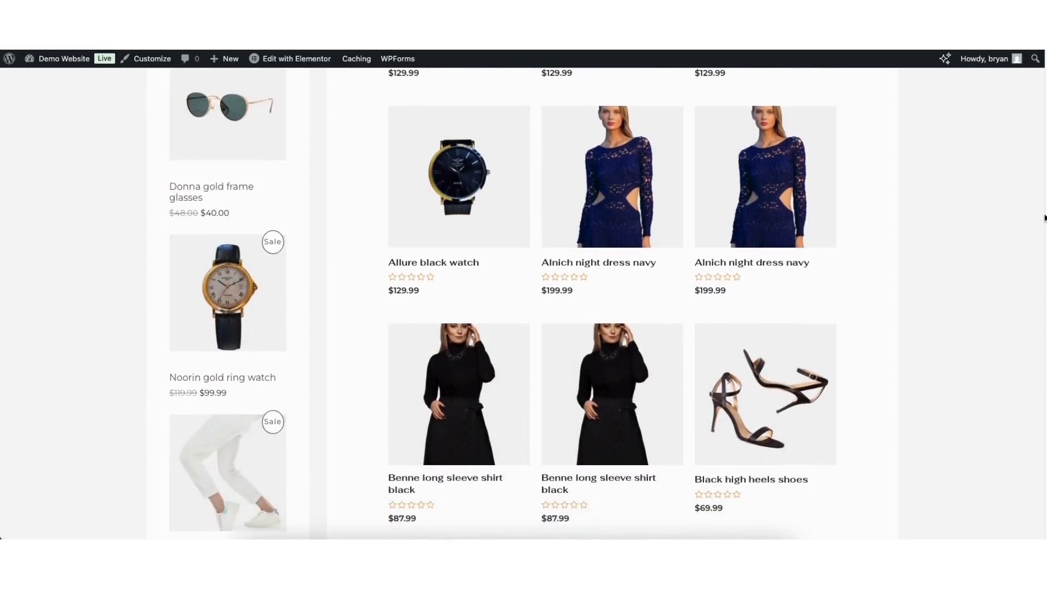
{"action": "scroll", "coordinate": [1044, 313], "scroll_direction": "down", "scroll_amount": 8}
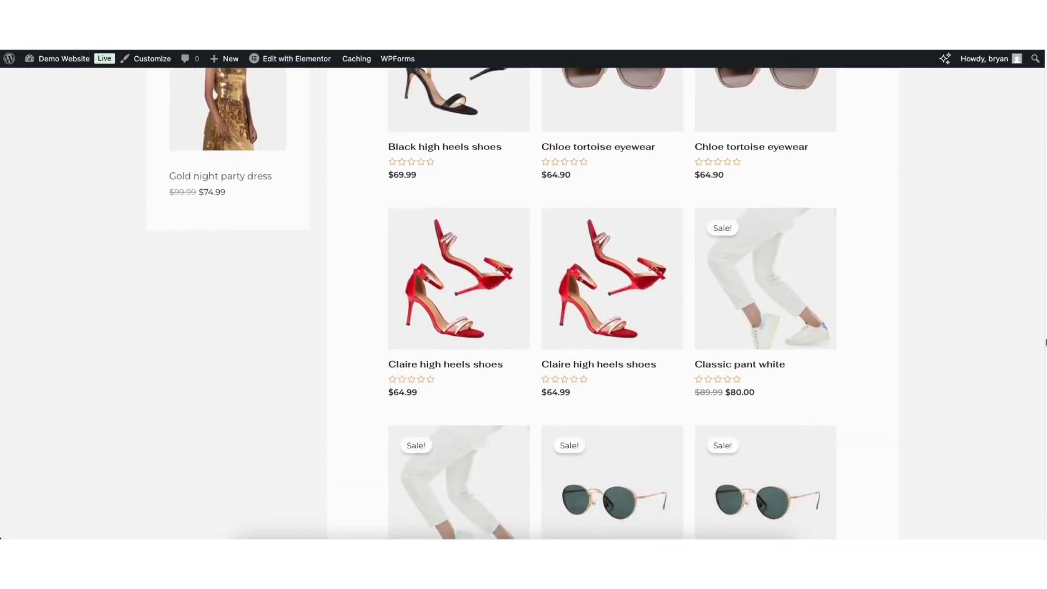
{"action": "scroll", "coordinate": [1045, 405], "scroll_direction": "down", "scroll_amount": 2}
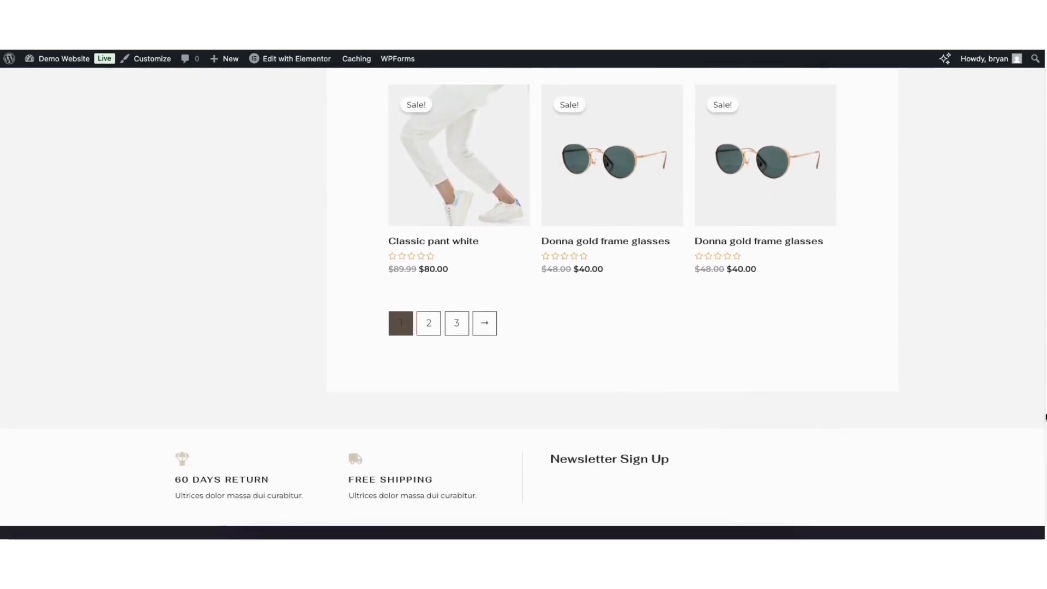
{"action": "scroll", "coordinate": [1042, 404], "scroll_direction": "up", "scroll_amount": 15}
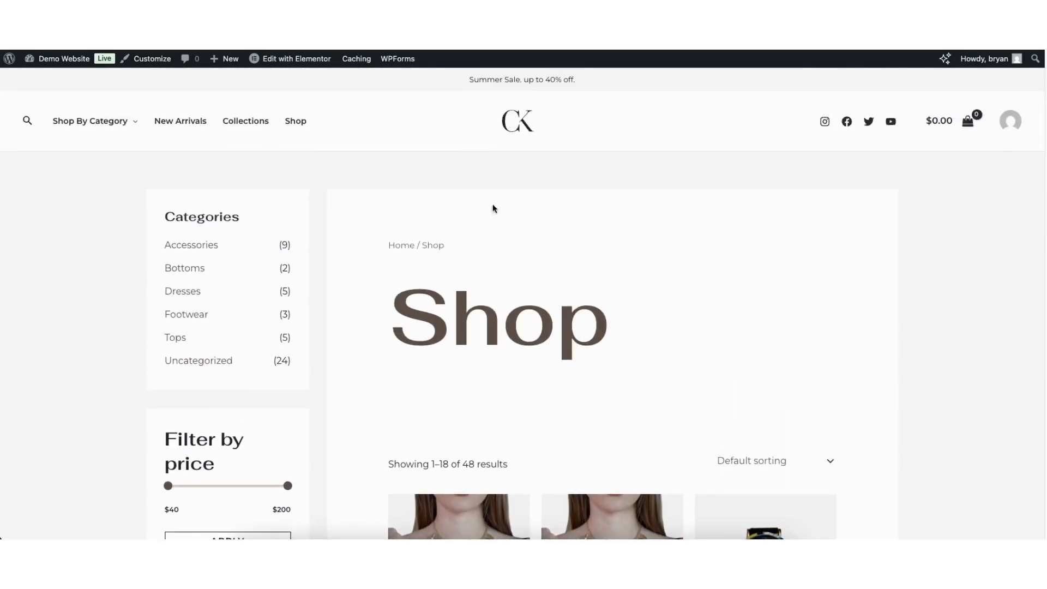
Return to the site's admin dashboard and open the WooCommerce settings
{"action": "mouse_move", "coordinate": [49, 61]}
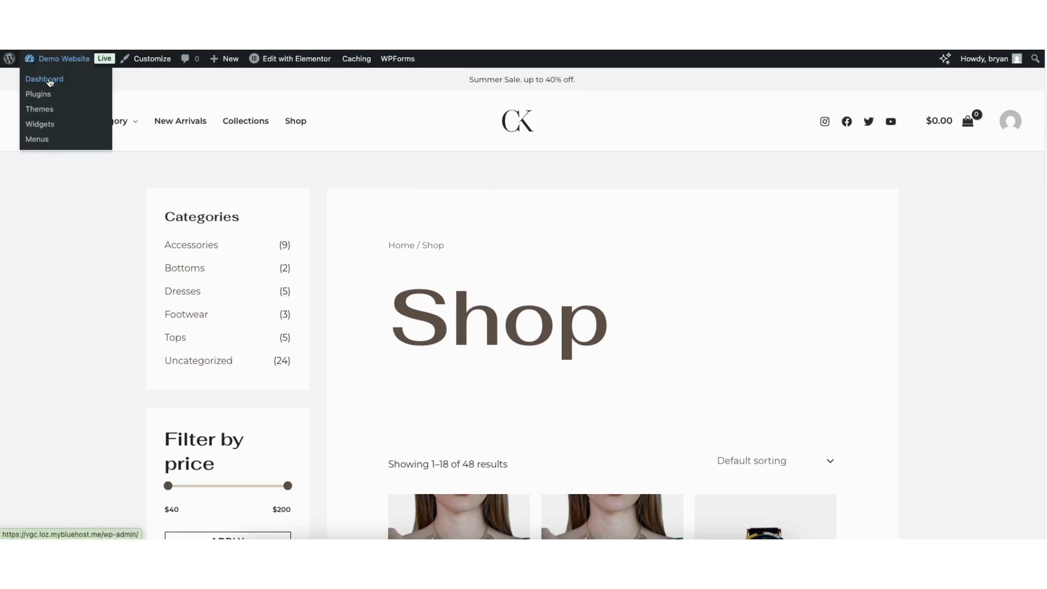
{"action": "left_click", "coordinate": [49, 81]}
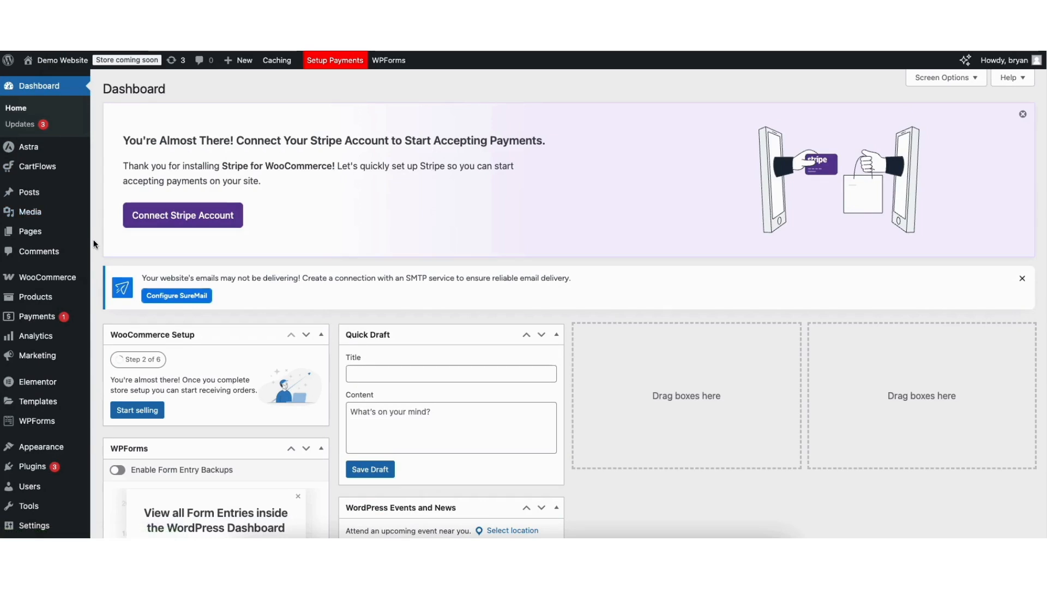
{"action": "mouse_move", "coordinate": [44, 279]}
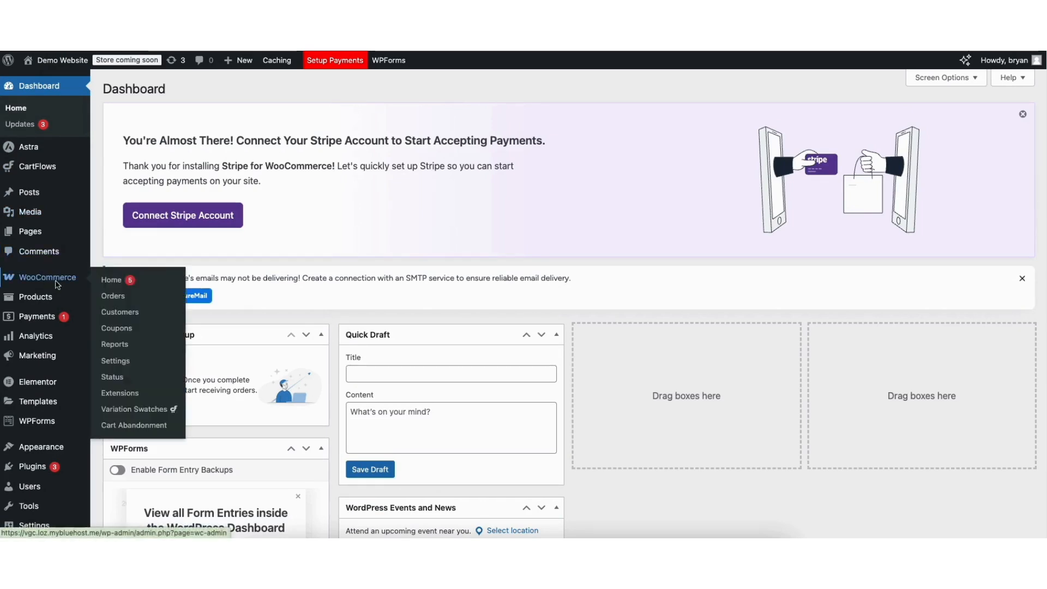
{"action": "left_click", "coordinate": [116, 361]}
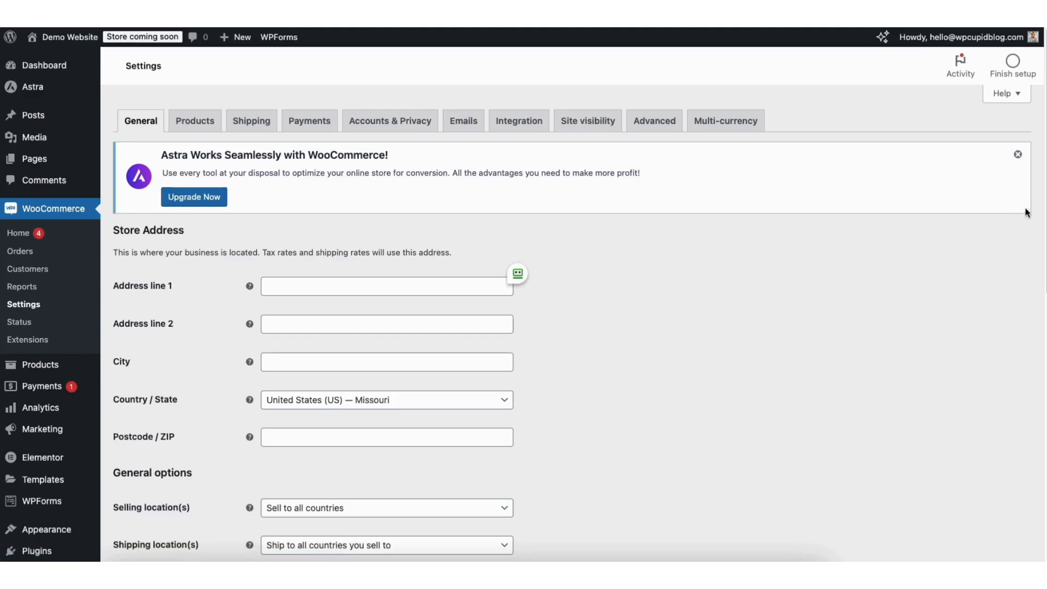
Review the choices for selling locations, shipping locations and default customer location in the general options
{"action": "scroll", "coordinate": [1026, 239], "scroll_direction": "down", "scroll_amount": 3}
{"action": "scroll", "coordinate": [1025, 265], "scroll_direction": "down", "scroll_amount": 2}
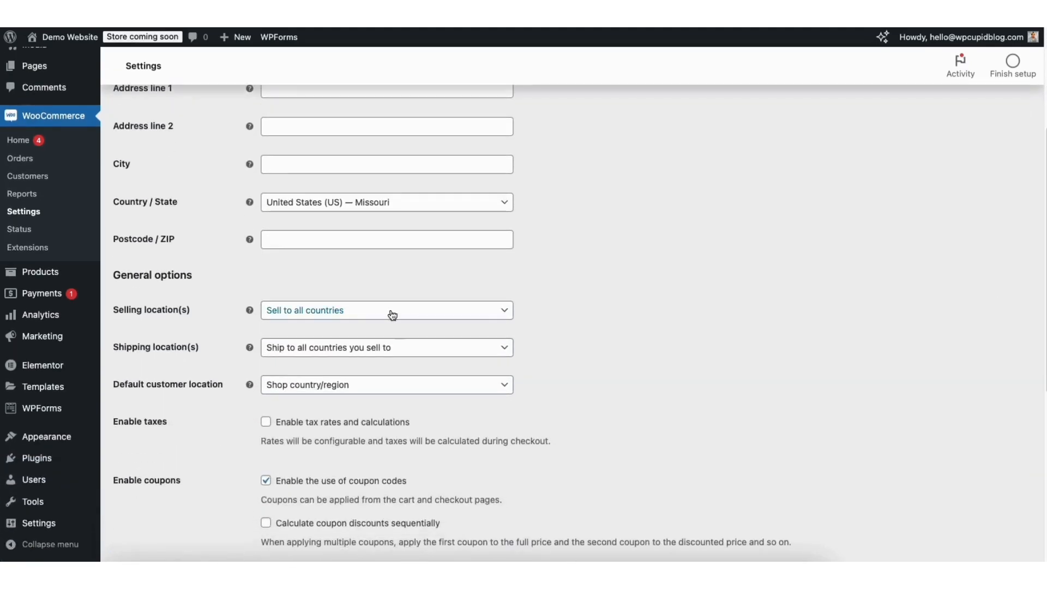
{"action": "left_click", "coordinate": [316, 312]}
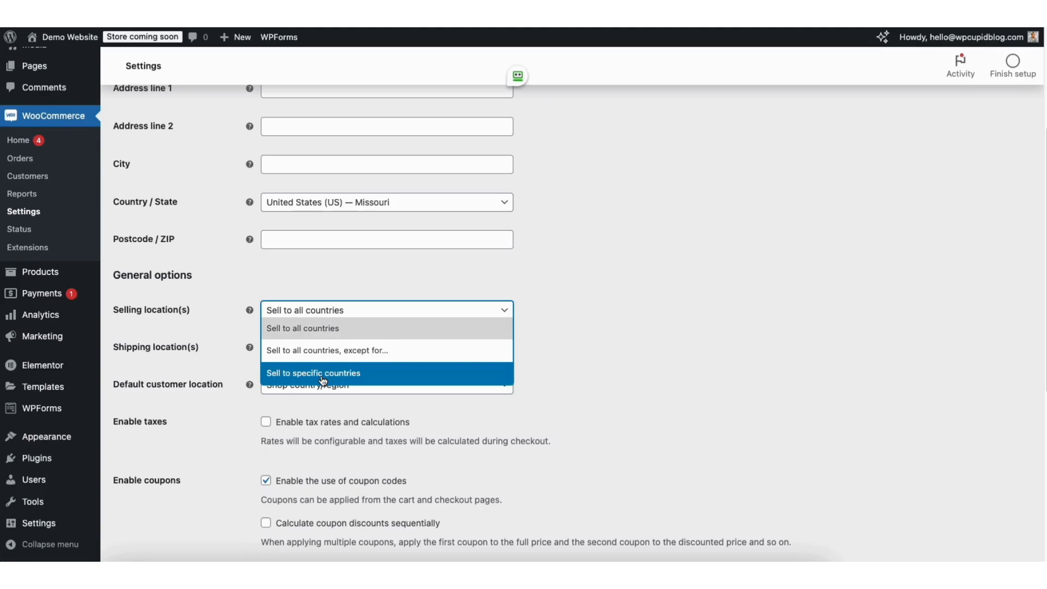
{"action": "left_click", "coordinate": [615, 340]}
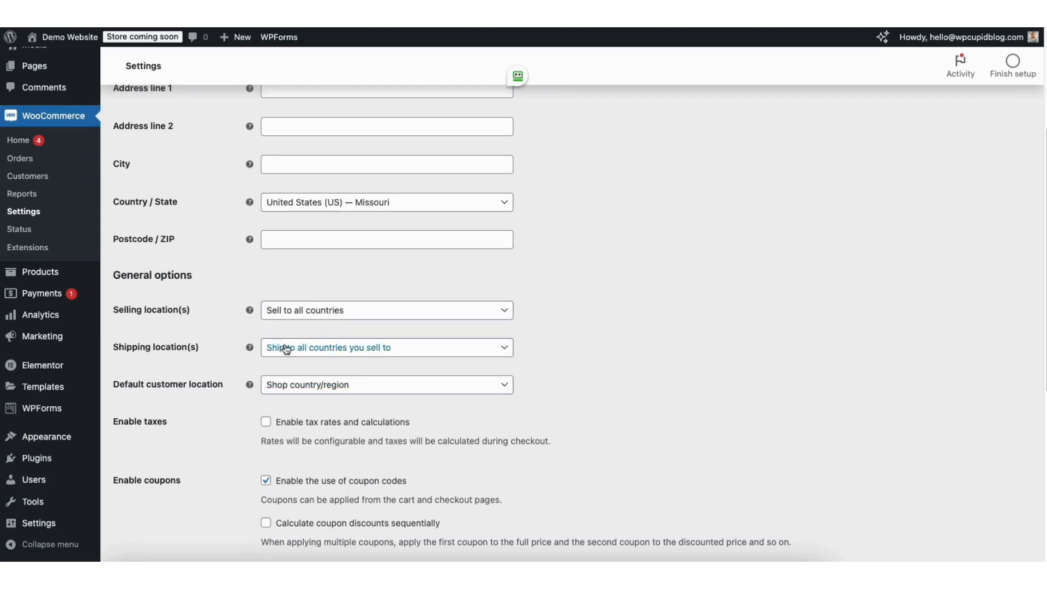
{"action": "left_click", "coordinate": [333, 352]}
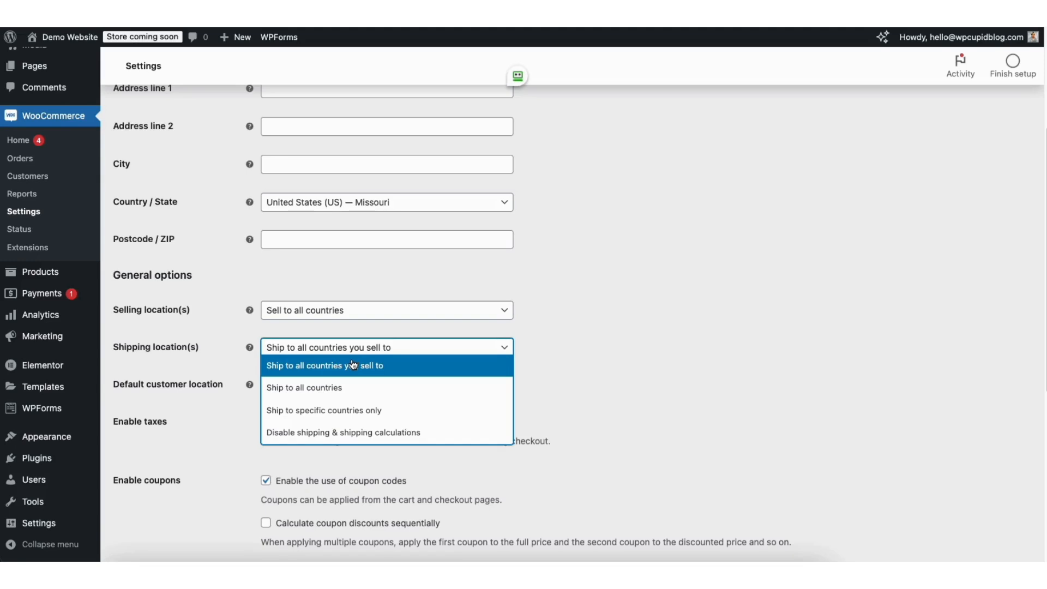
{"action": "left_click", "coordinate": [569, 369]}
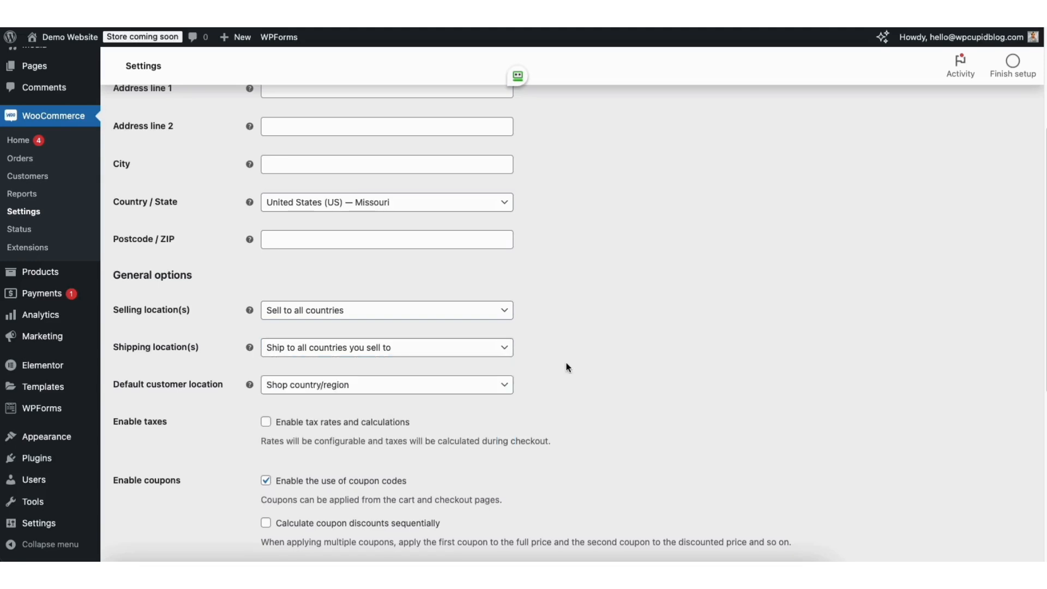
{"action": "left_click", "coordinate": [341, 389]}
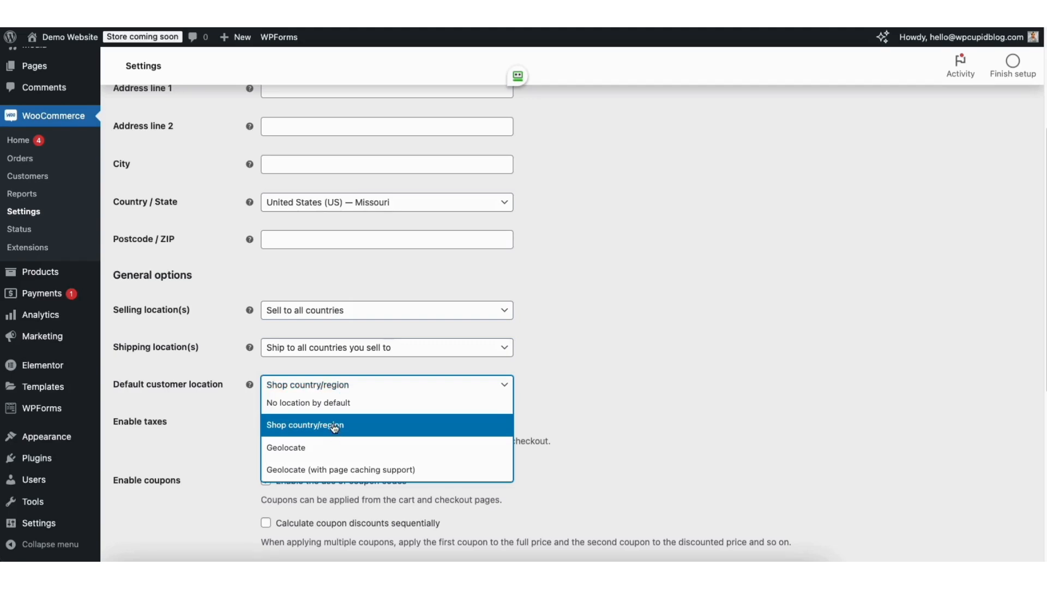
{"action": "left_click", "coordinate": [604, 377]}
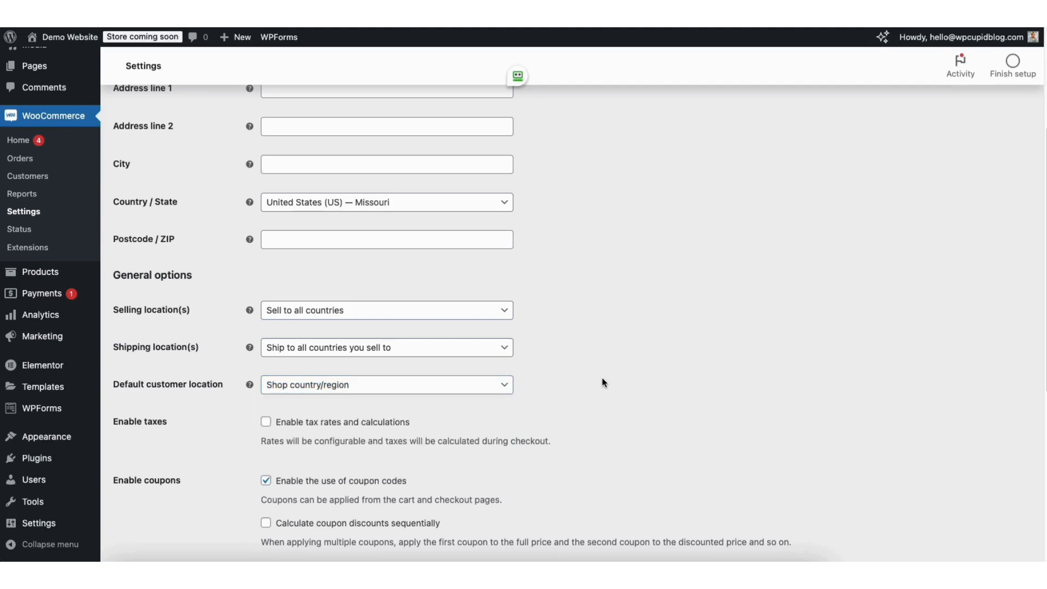
Enable tax rates and calculations, and keep the use of coupon codes enabled
{"action": "left_click", "coordinate": [266, 423]}
{"action": "scroll", "coordinate": [558, 418], "scroll_direction": "down", "scroll_amount": 3}
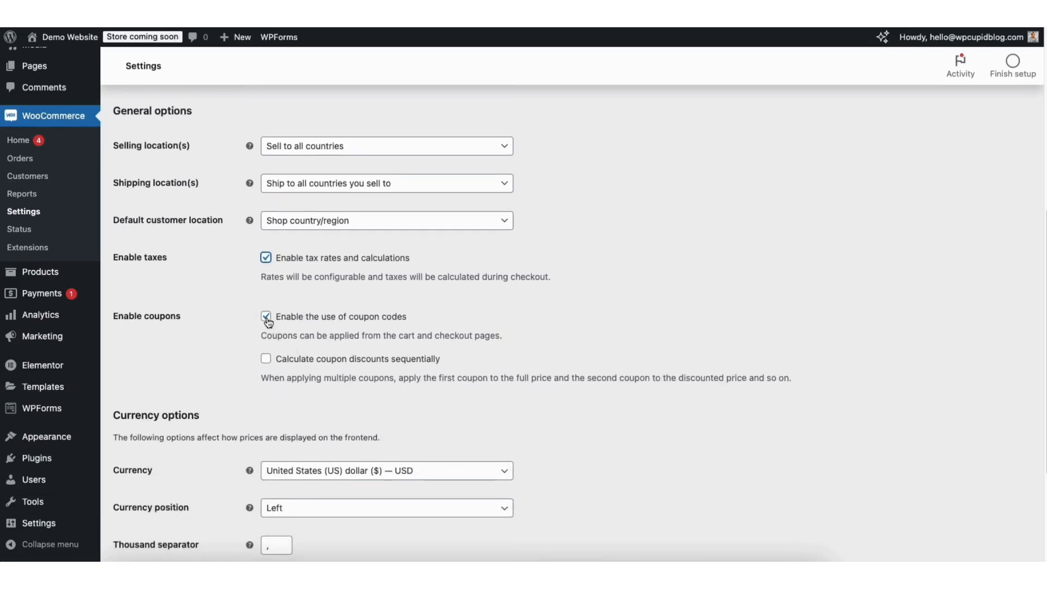
{"action": "left_click", "coordinate": [266, 317]}
{"action": "left_click", "coordinate": [266, 317]}
Check the currency choices, keep United States (US) dollar, and save the general settings
{"action": "scroll", "coordinate": [1042, 330], "scroll_direction": "down", "scroll_amount": 1}
{"action": "scroll", "coordinate": [1014, 425], "scroll_direction": "down", "scroll_amount": 3}
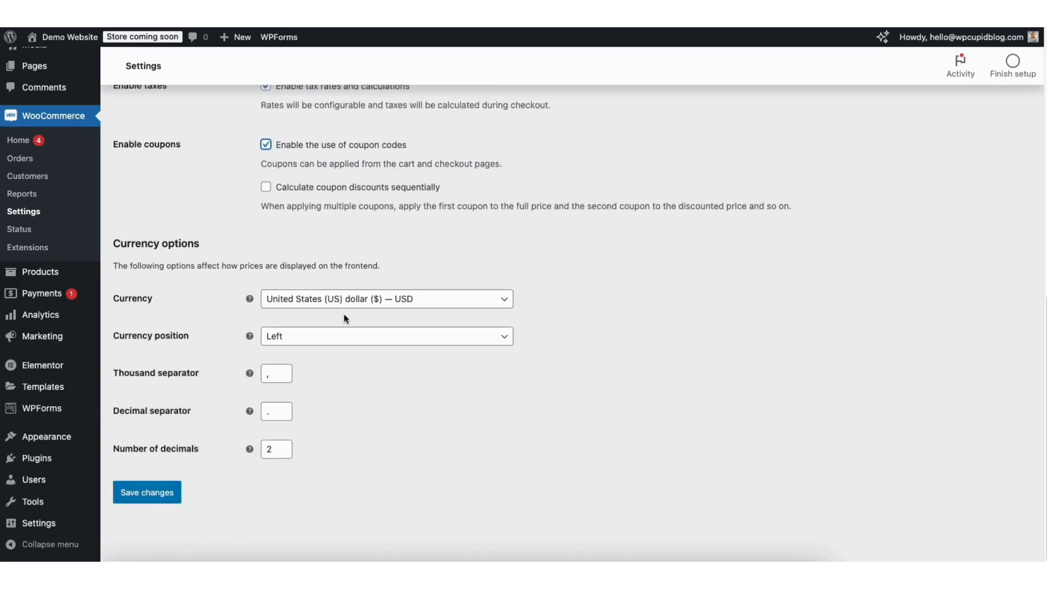
{"action": "left_click", "coordinate": [338, 299]}
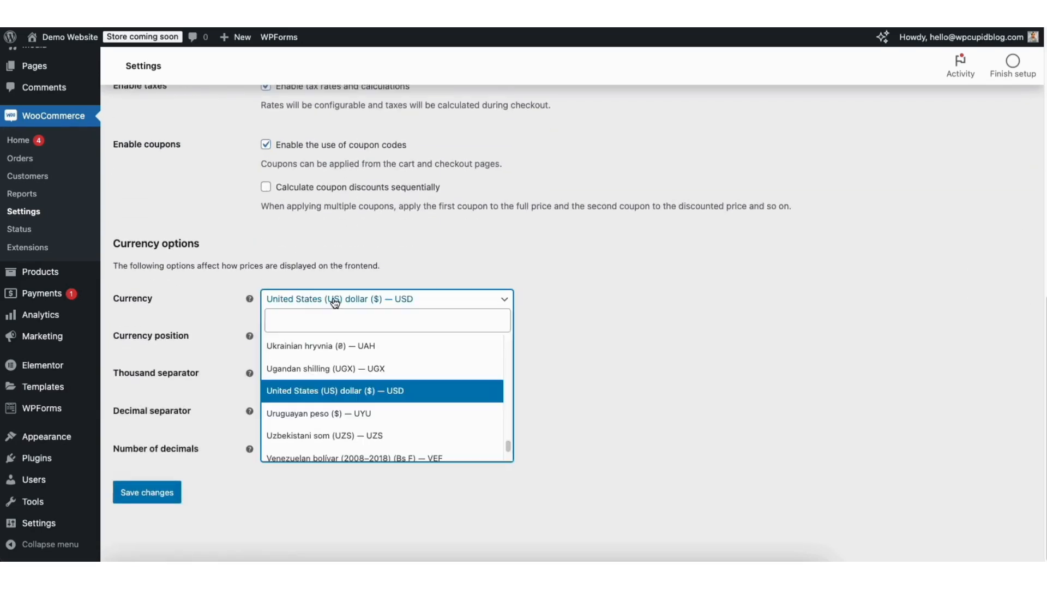
{"action": "left_click", "coordinate": [624, 352]}
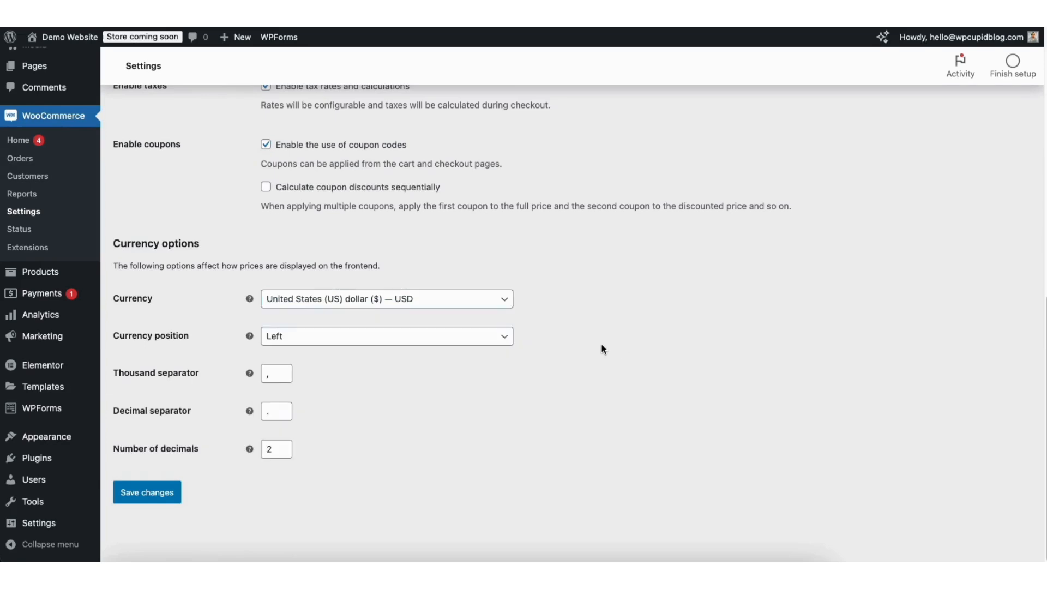
{"action": "left_click", "coordinate": [153, 494]}
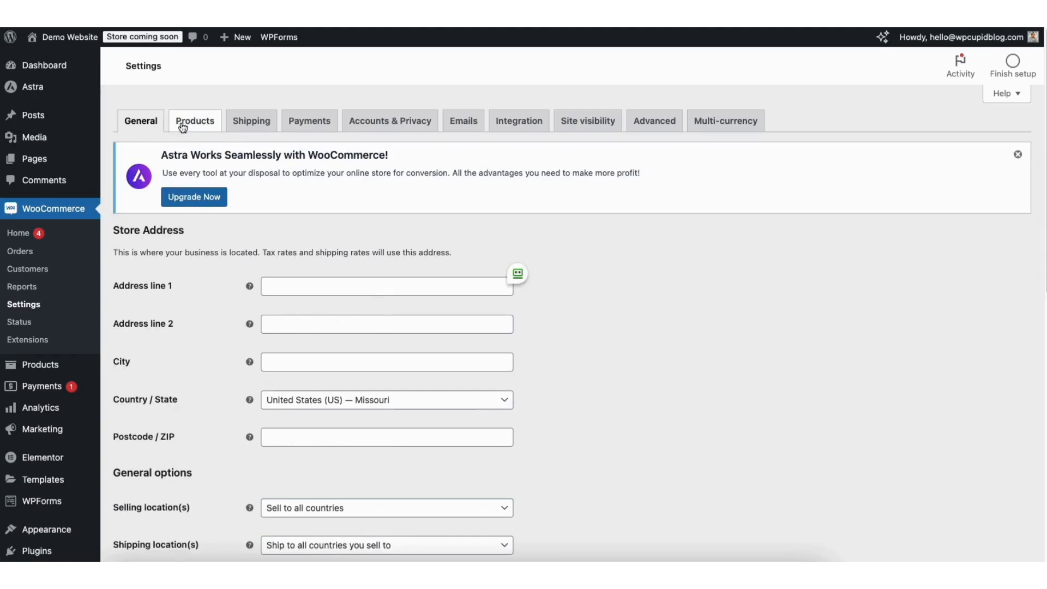
Look through the Products settings, covering the shop page, cart behaviour, measurements, reviews and ratings
{"action": "left_click", "coordinate": [194, 121]}
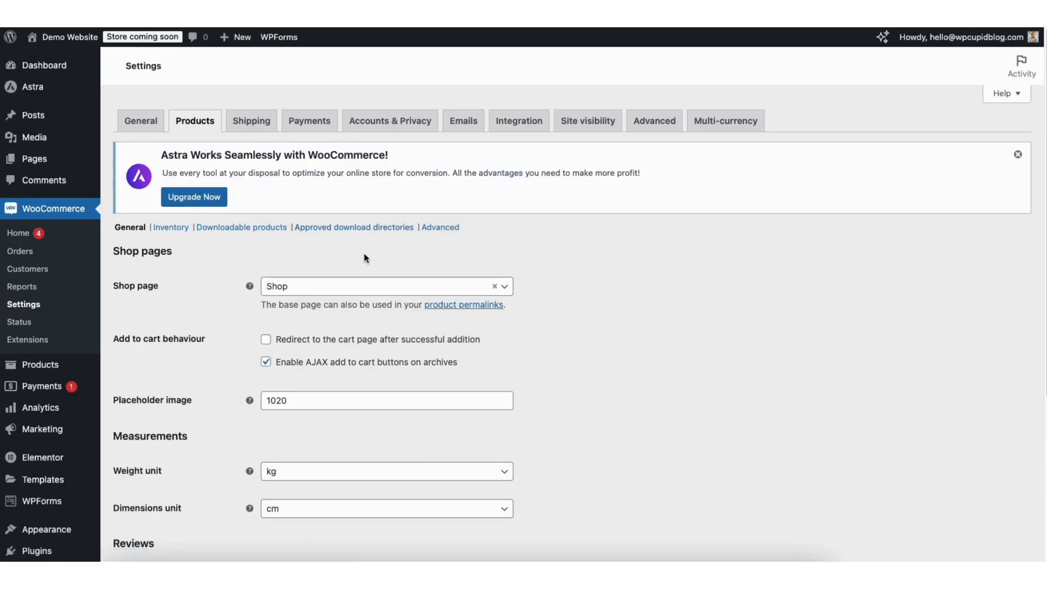
{"action": "scroll", "coordinate": [946, 194], "scroll_direction": "down", "scroll_amount": 5}
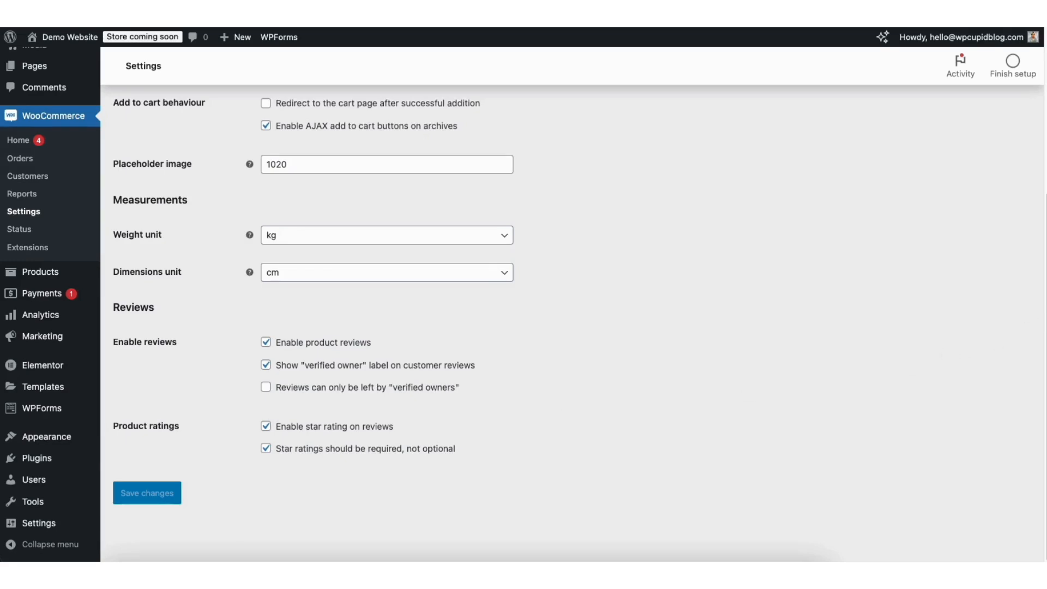
{"action": "scroll", "coordinate": [380, 135], "scroll_direction": "up", "scroll_amount": 5}
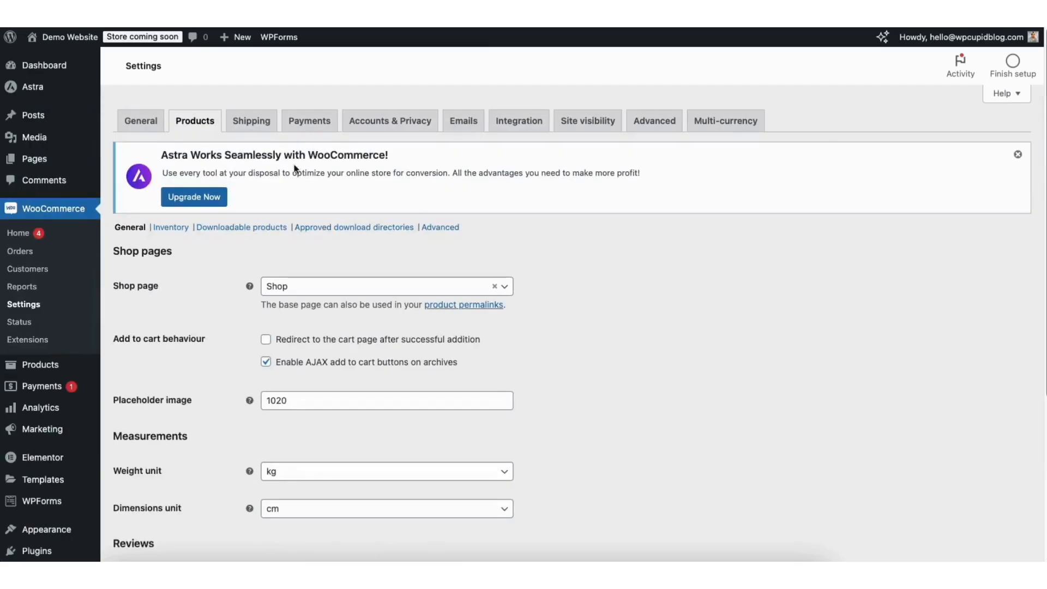
Review the Accounts & Privacy settings and the email notifications, including the configuration of the New order email
{"action": "left_click", "coordinate": [380, 129]}
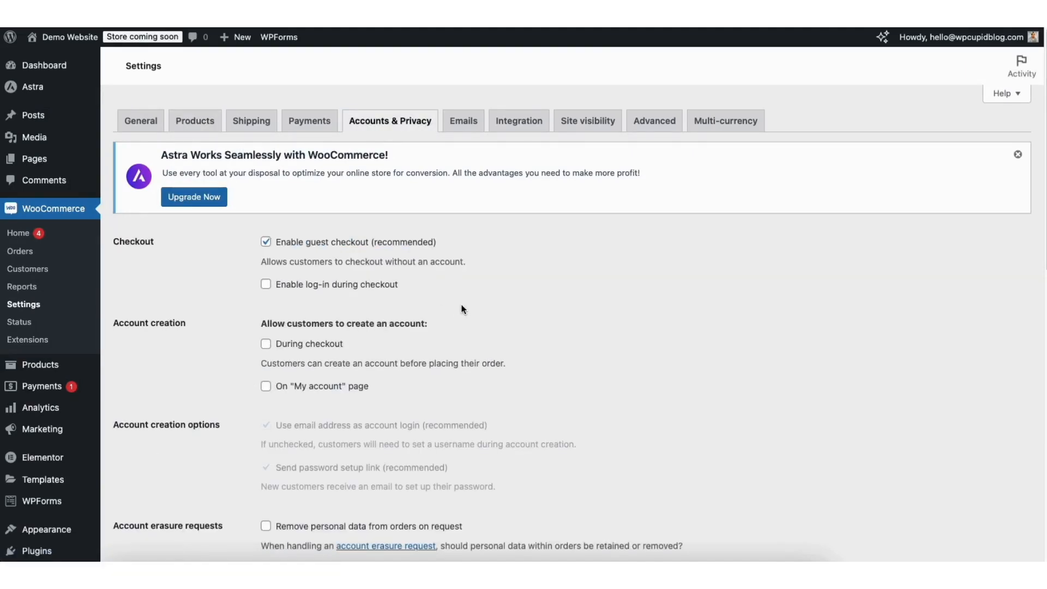
{"action": "mouse_move", "coordinate": [1041, 153]}
{"action": "left_mouse_down"}
{"action": "mouse_move", "coordinate": [1007, 284]}
{"action": "mouse_move", "coordinate": [1003, 434]}
{"action": "mouse_move", "coordinate": [867, 362]}
{"action": "mouse_move", "coordinate": [809, 133]}
{"action": "left_mouse_up"}
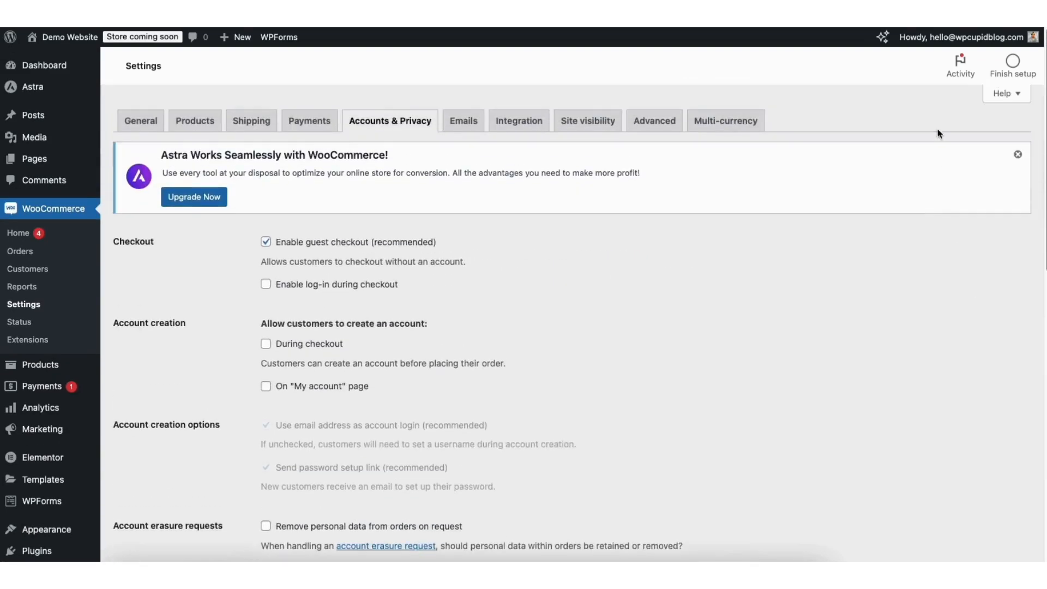
{"action": "left_click", "coordinate": [467, 127]}
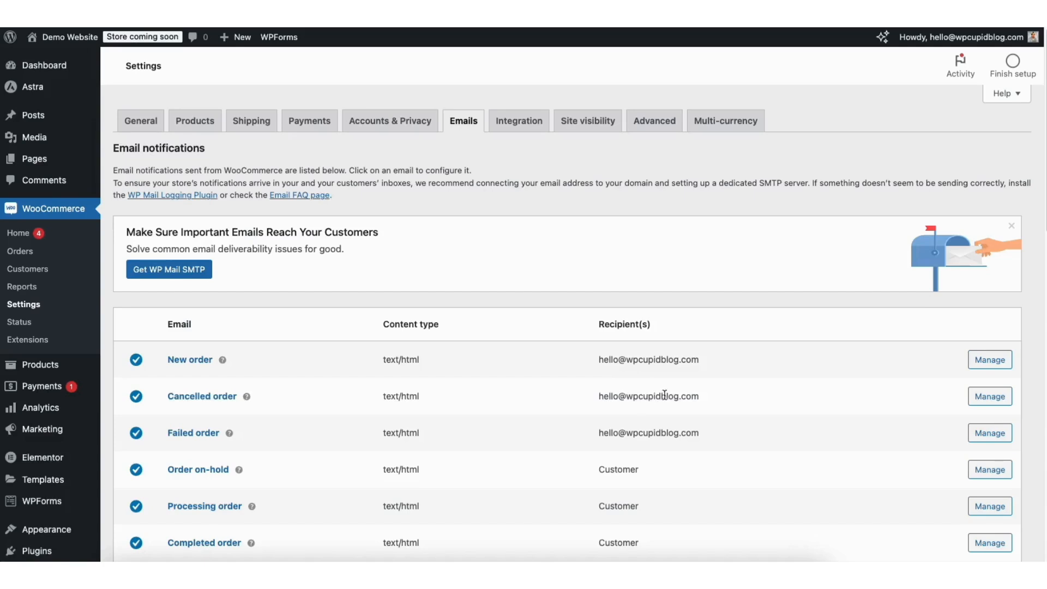
{"action": "left_click", "coordinate": [984, 364]}
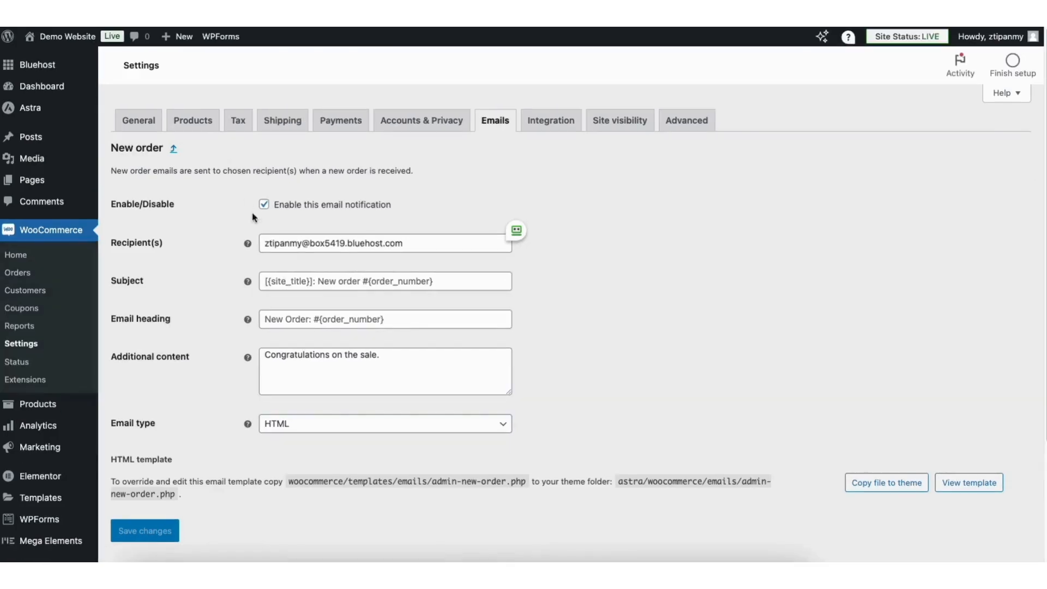
In the tax options, keep prices displayed as Excluding tax both in the shop and during cart and checkout
{"action": "left_click", "coordinate": [238, 124]}
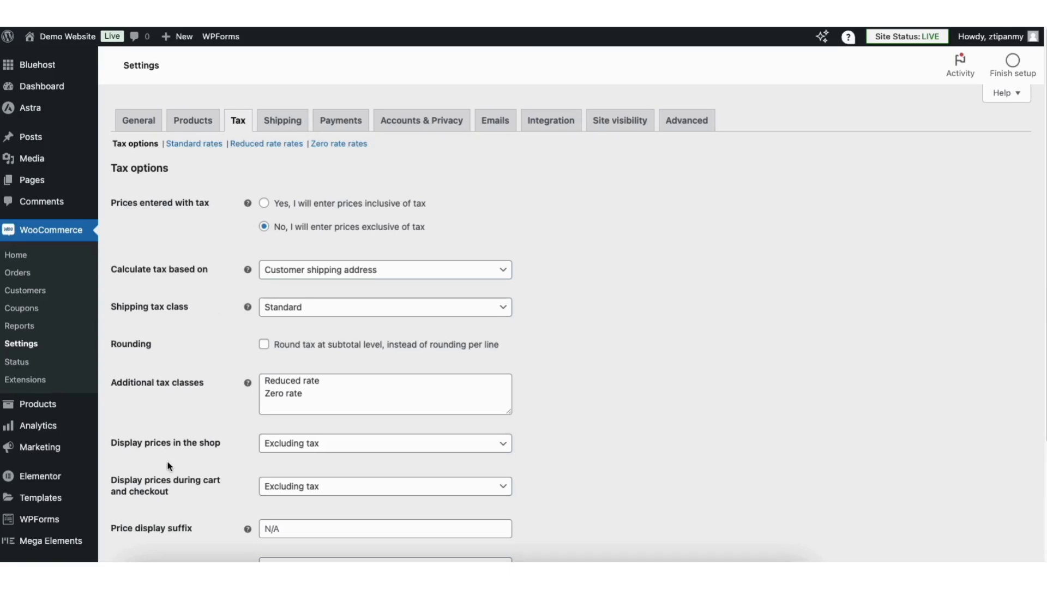
{"action": "left_click", "coordinate": [301, 445]}
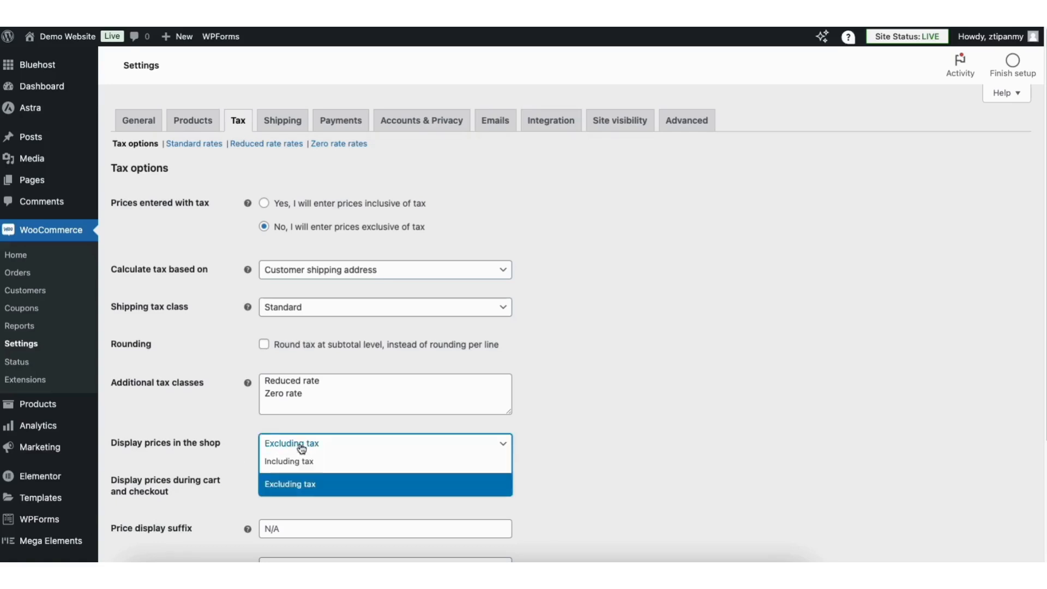
{"action": "left_click", "coordinate": [301, 484]}
{"action": "left_click", "coordinate": [302, 487]}
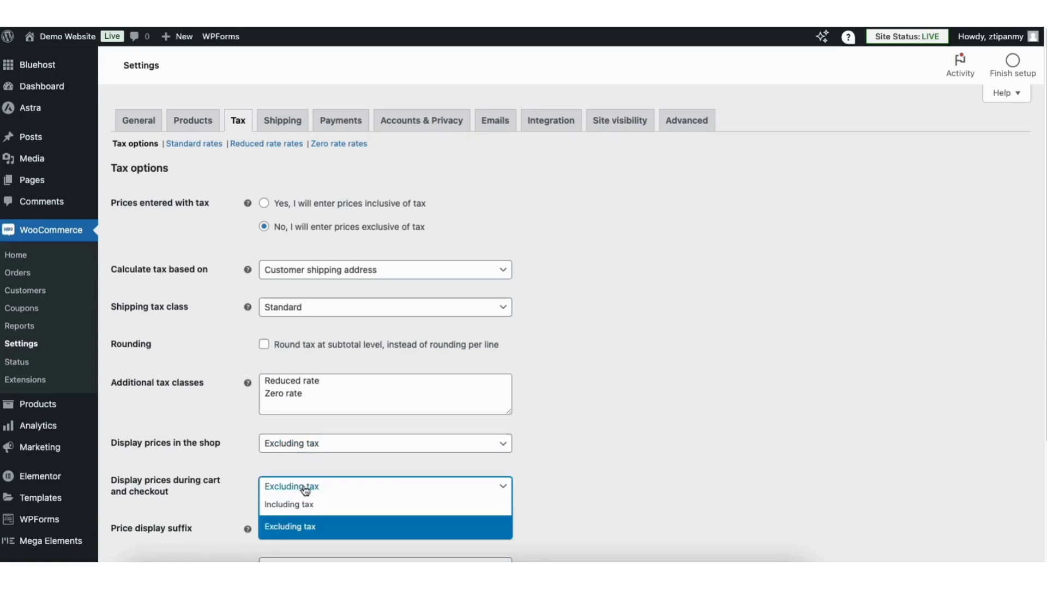
{"action": "left_click", "coordinate": [301, 488]}
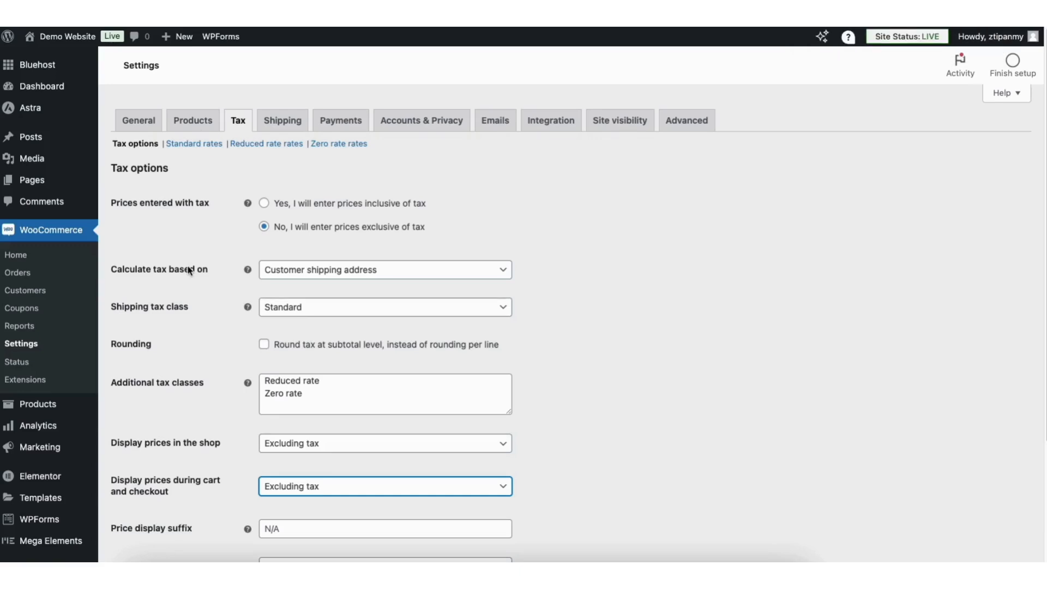
Review the address choices for calculating tax, keeping Customer shipping address
{"action": "left_click", "coordinate": [320, 273]}
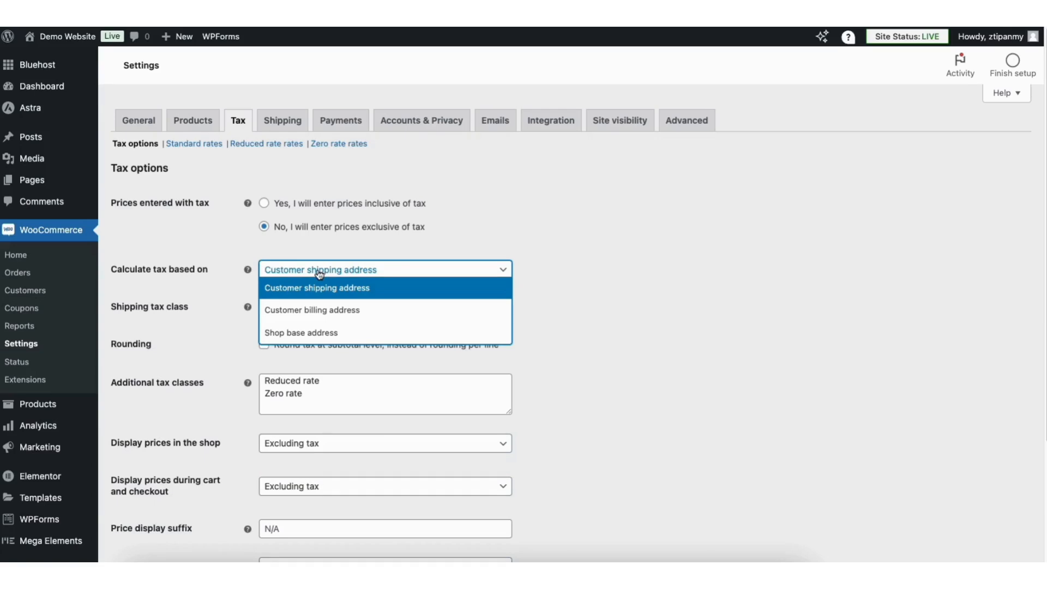
{"action": "left_click", "coordinate": [319, 273]}
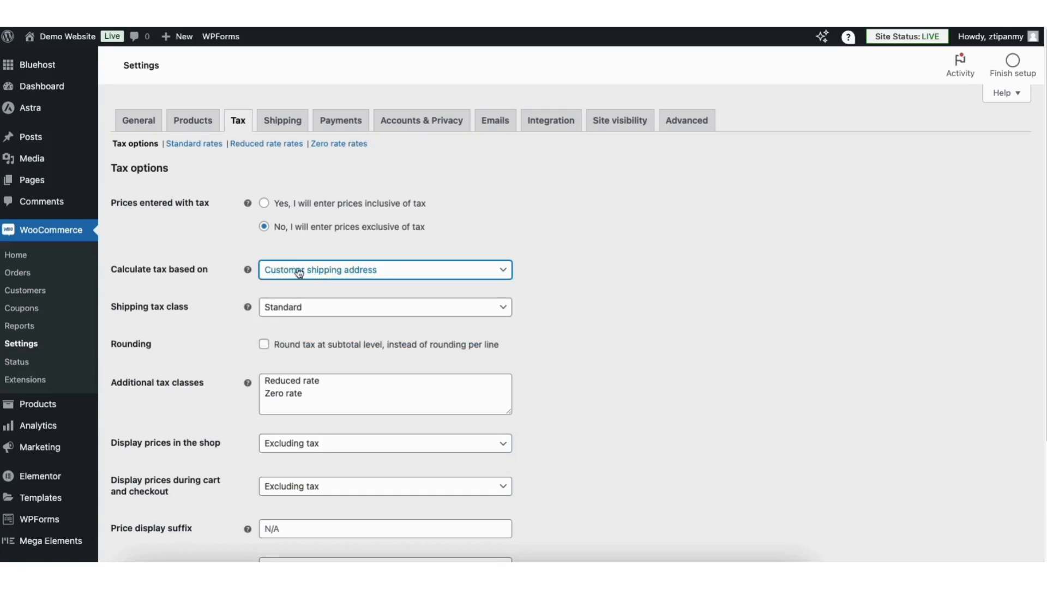
{"action": "left_click", "coordinate": [204, 252]}
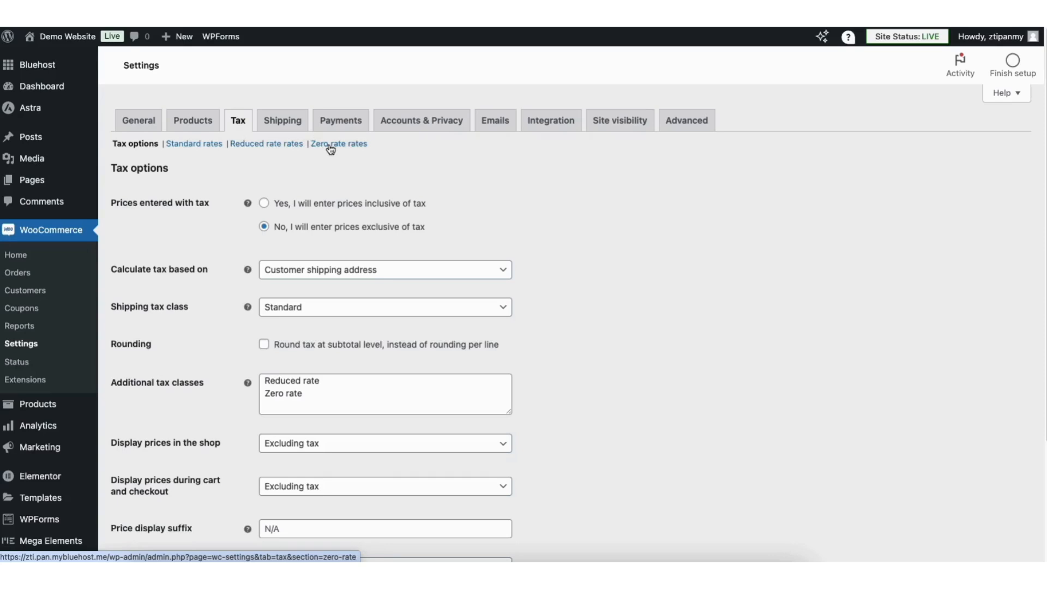
Insert a new row in the Standard tax rates table with country code US
{"action": "left_click", "coordinate": [211, 146]}
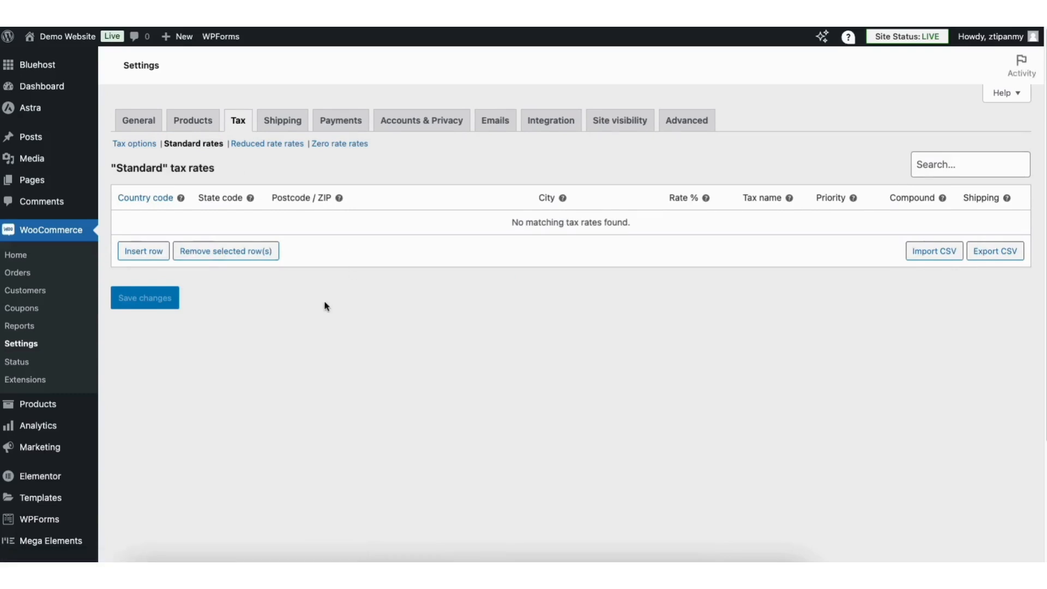
{"action": "left_click", "coordinate": [150, 254]}
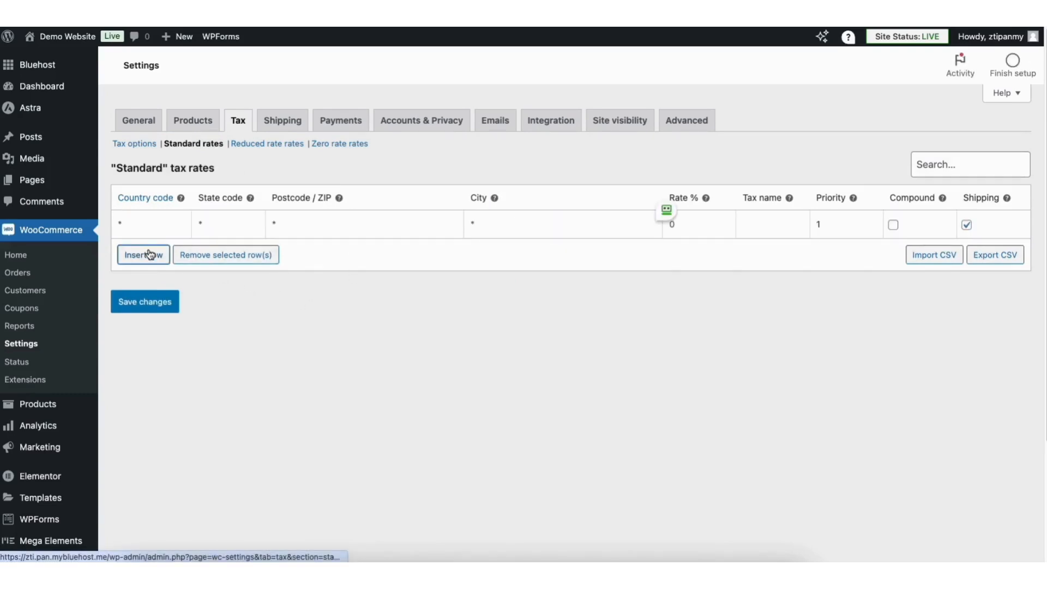
{"action": "left_click", "coordinate": [138, 221]}
{"action": "type", "text": "US"}
{"action": "left_click", "coordinate": [165, 355]}
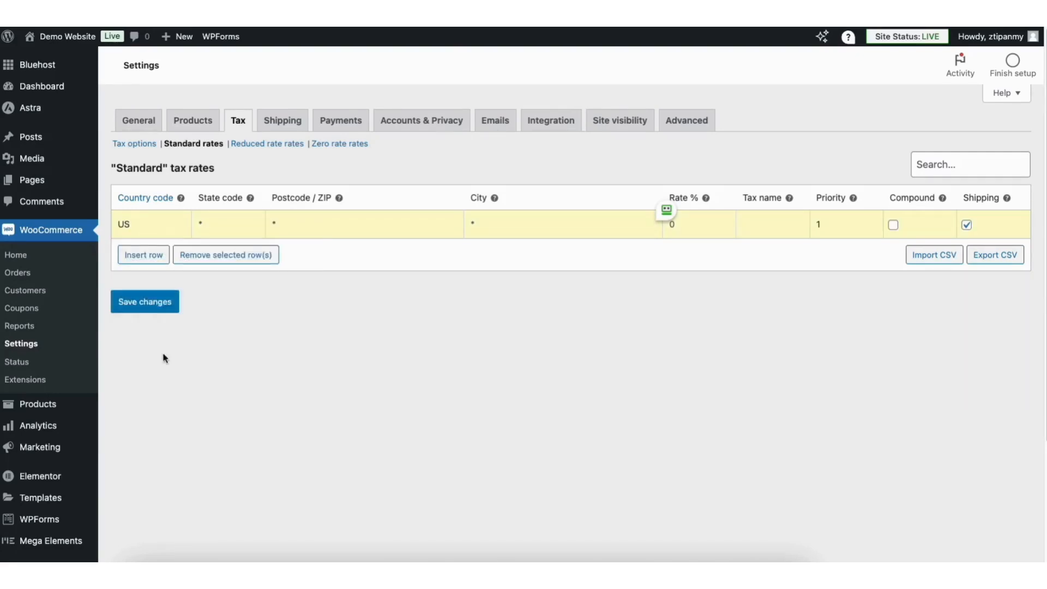
Complete the US tax rate row with state code GA, postcode 30305, city Atlanta and a rate of 8.9%
{"action": "left_click", "coordinate": [225, 220]}
{"action": "type", "text": "GA"}
{"action": "left_click", "coordinate": [300, 222]}
{"action": "type", "text": "30305"}
{"action": "left_click", "coordinate": [504, 221]}
{"action": "type", "text": "Atlanta"}
{"action": "left_click", "coordinate": [697, 225]}
{"action": "type", "text": "8.9"}
Leave the Atlanta tax rate non-compound and applied to shipping, and save the standard rates
{"action": "left_click", "coordinate": [894, 226]}
{"action": "left_click", "coordinate": [893, 226]}
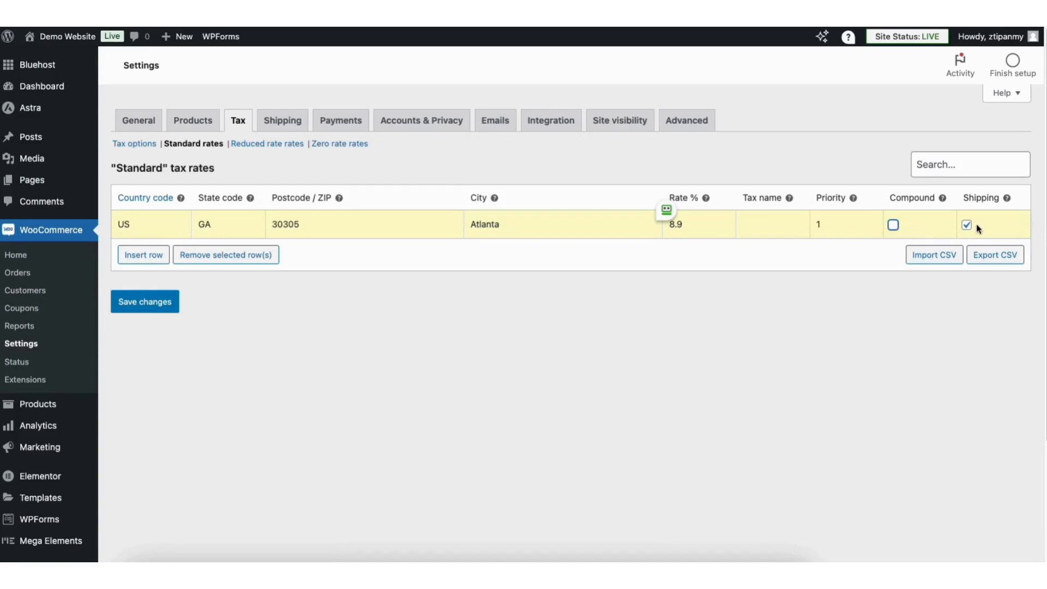
{"action": "mouse_move", "coordinate": [1007, 200]}
{"action": "left_click", "coordinate": [146, 304]}
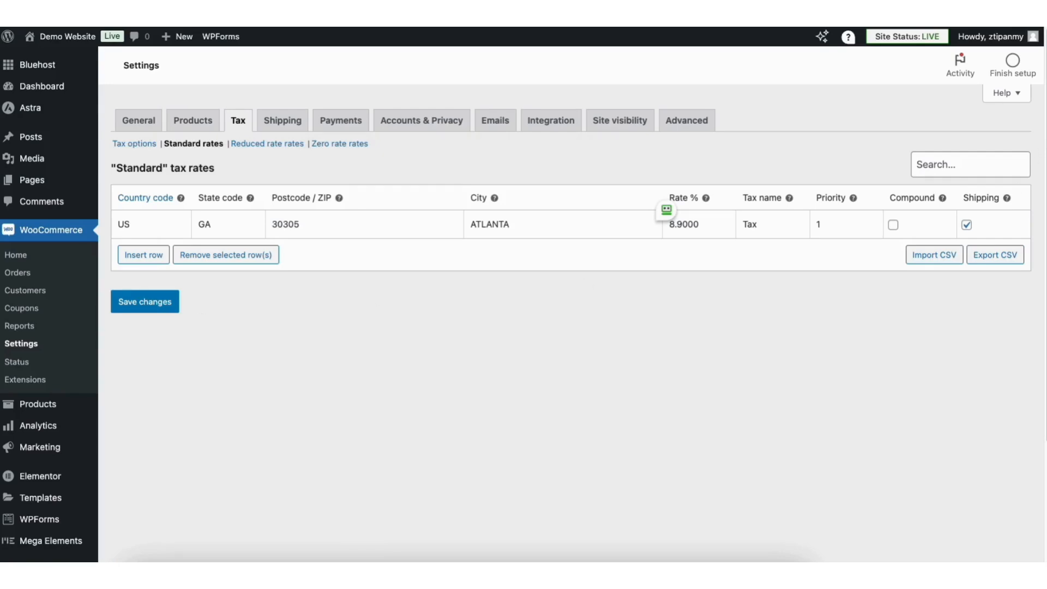
Search the available plugins for "woocommerce tax", and install and activate WooCommerce Shipping & Tax
{"action": "scroll", "coordinate": [200, 318], "scroll_direction": "down", "scroll_amount": 3}
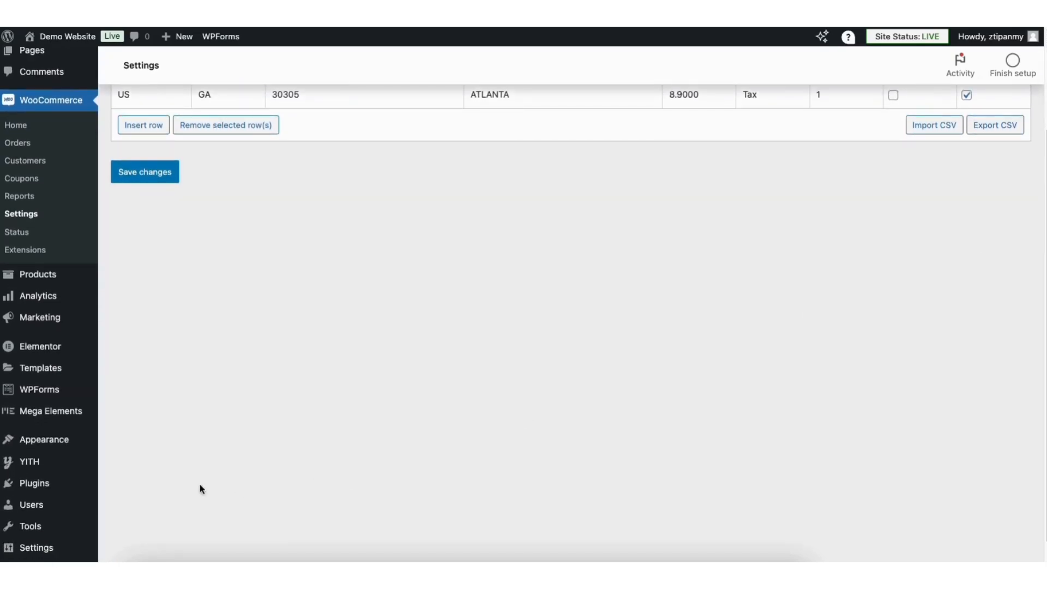
{"action": "mouse_move", "coordinate": [44, 486]}
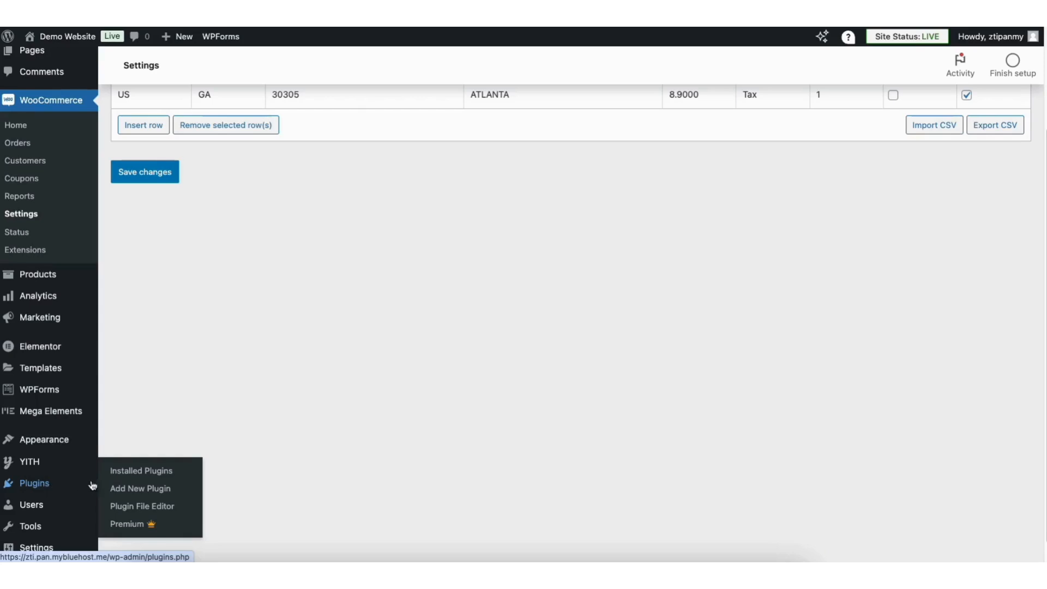
{"action": "left_click", "coordinate": [150, 490]}
{"action": "left_click", "coordinate": [812, 104]}
{"action": "type", "text": "woocommerce ta"}
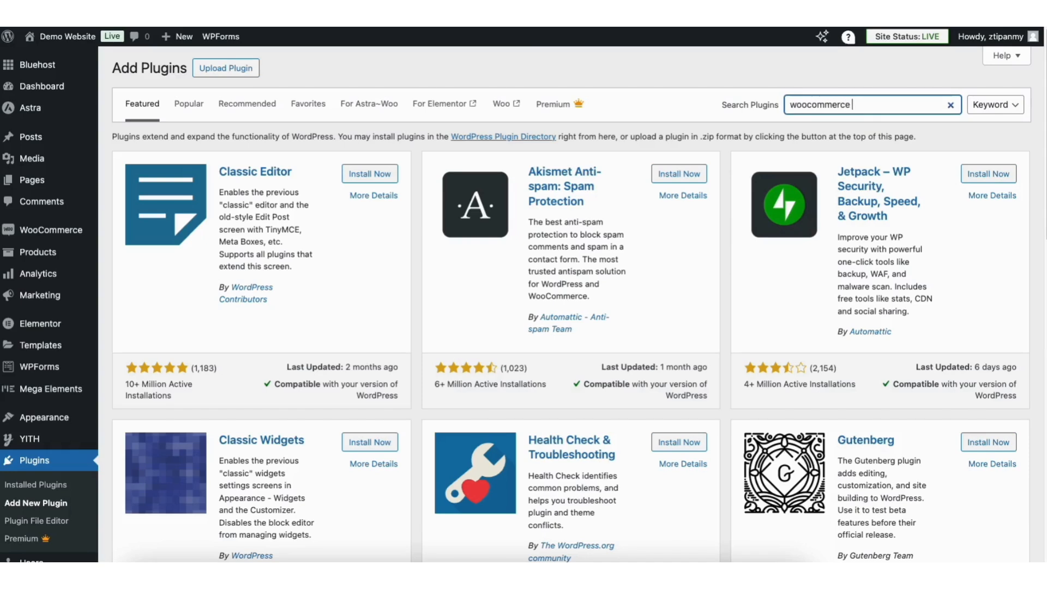
{"action": "type", "text": "x"}
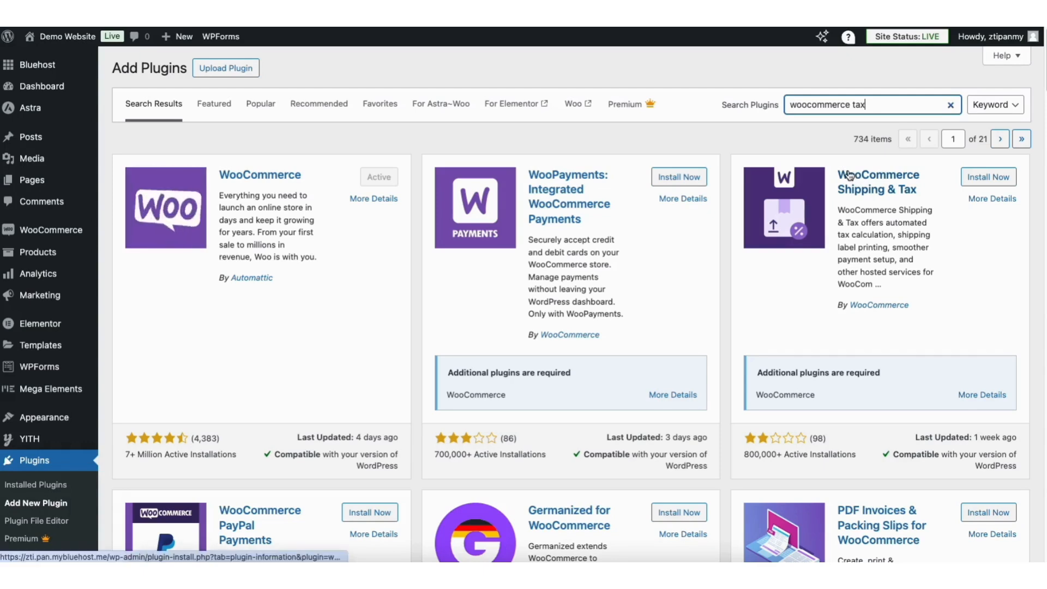
{"action": "left_click", "coordinate": [972, 180]}
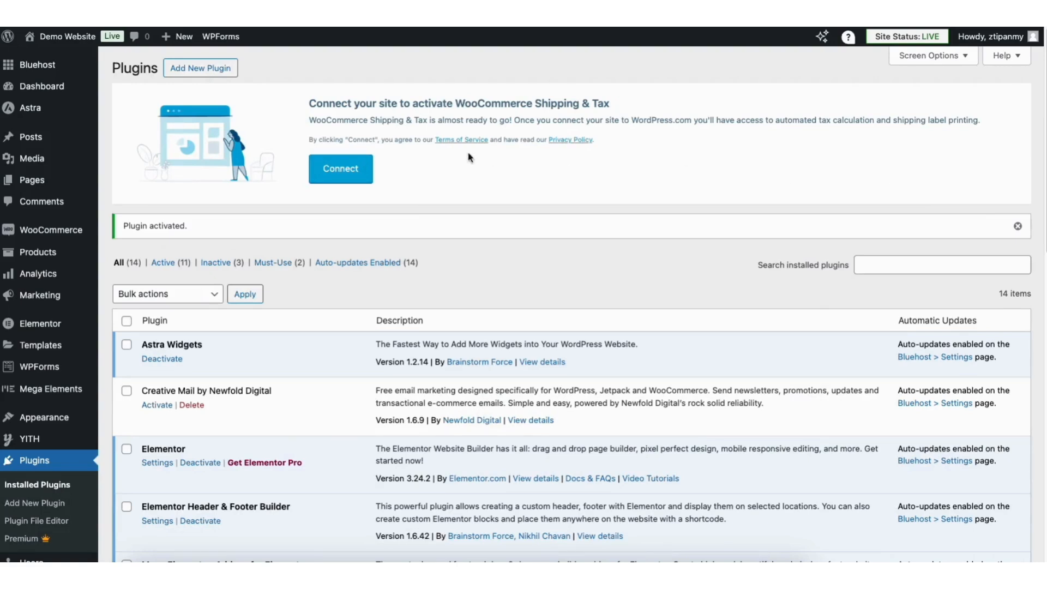
Connect the site to WordPress.com to activate WooCommerce Shipping & Tax, continuing with the prefilled account email
{"action": "left_click", "coordinate": [319, 173]}
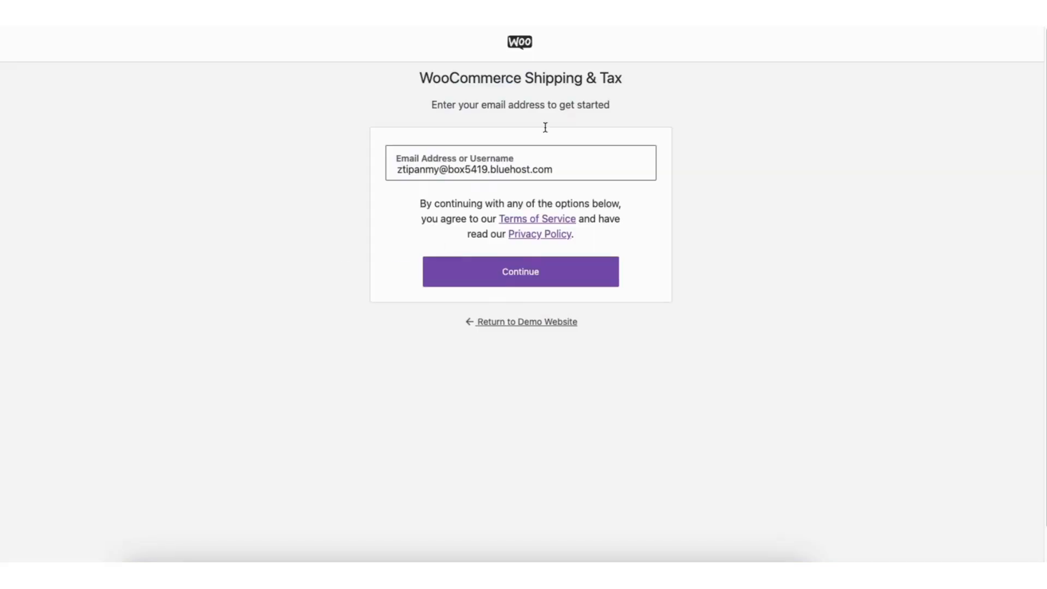
{"action": "left_click", "coordinate": [505, 274]}
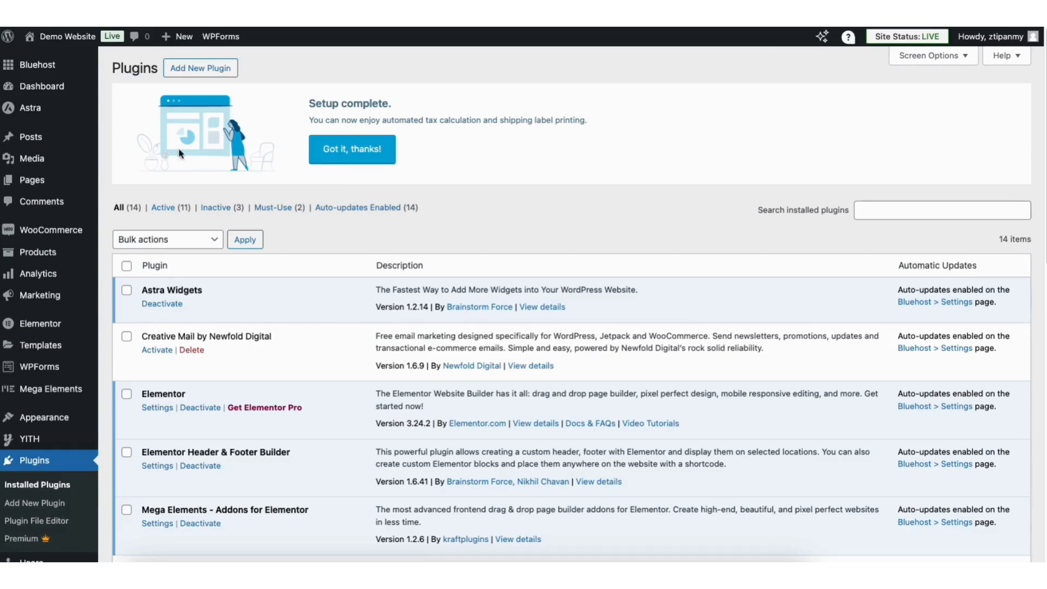
Keep Enable automated taxes selected in the WooCommerce tax options and save the settings
{"action": "mouse_move", "coordinate": [52, 230]}
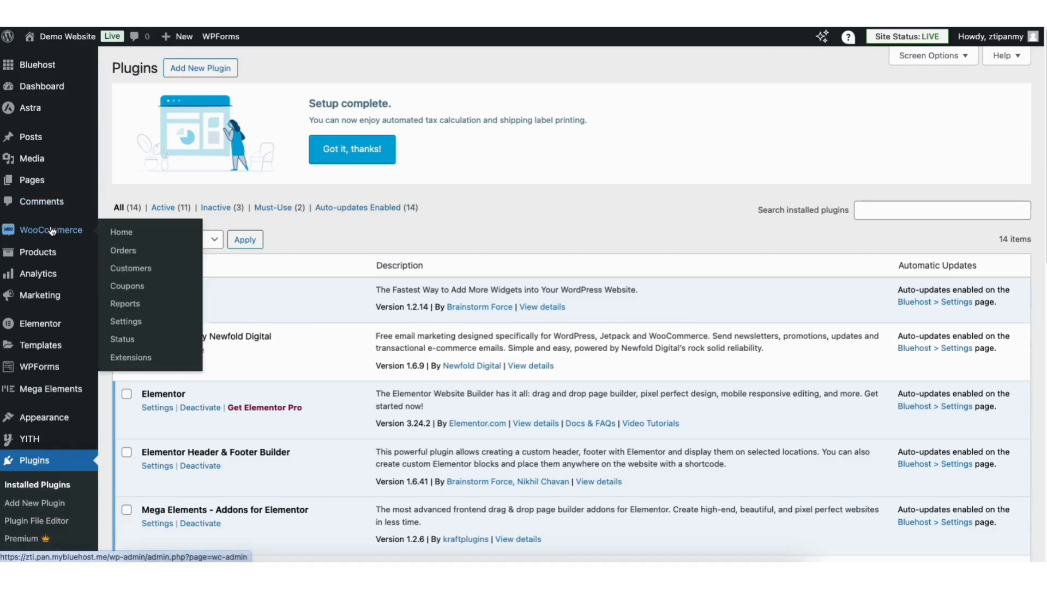
{"action": "left_click", "coordinate": [126, 323]}
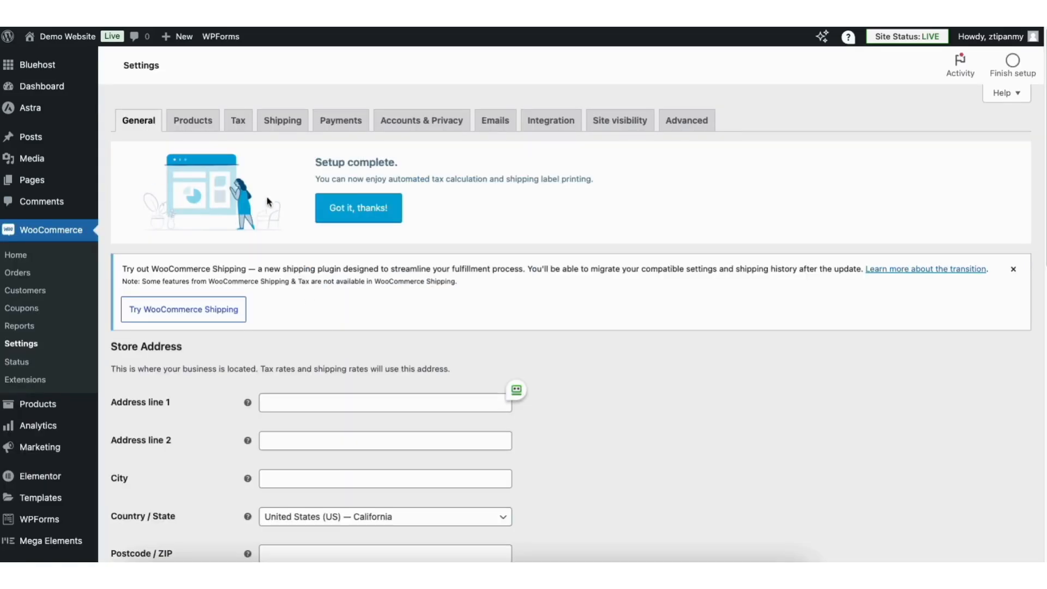
{"action": "left_click", "coordinate": [242, 125]}
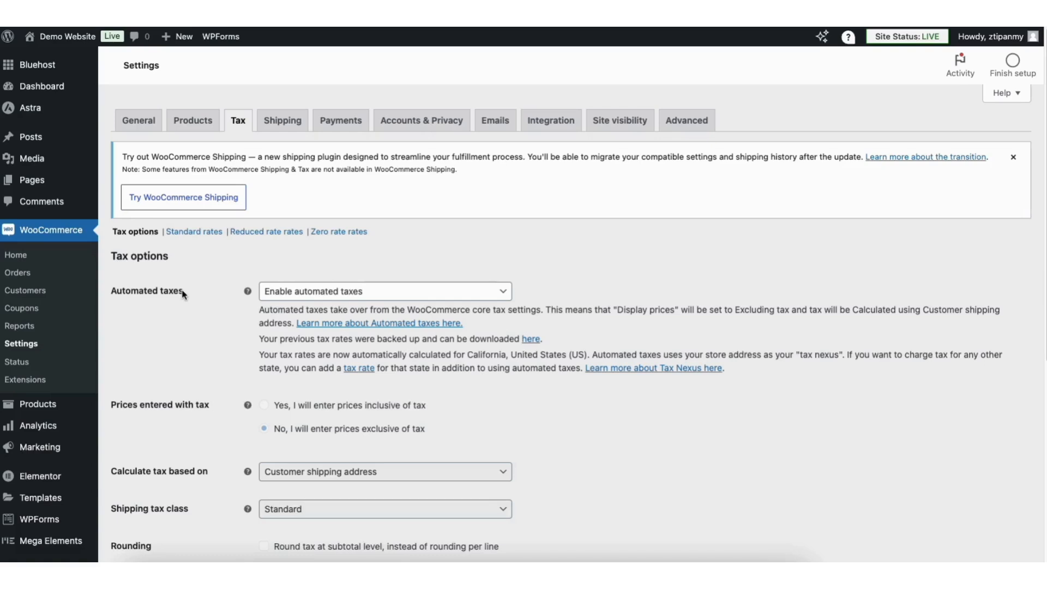
{"action": "left_click", "coordinate": [321, 293]}
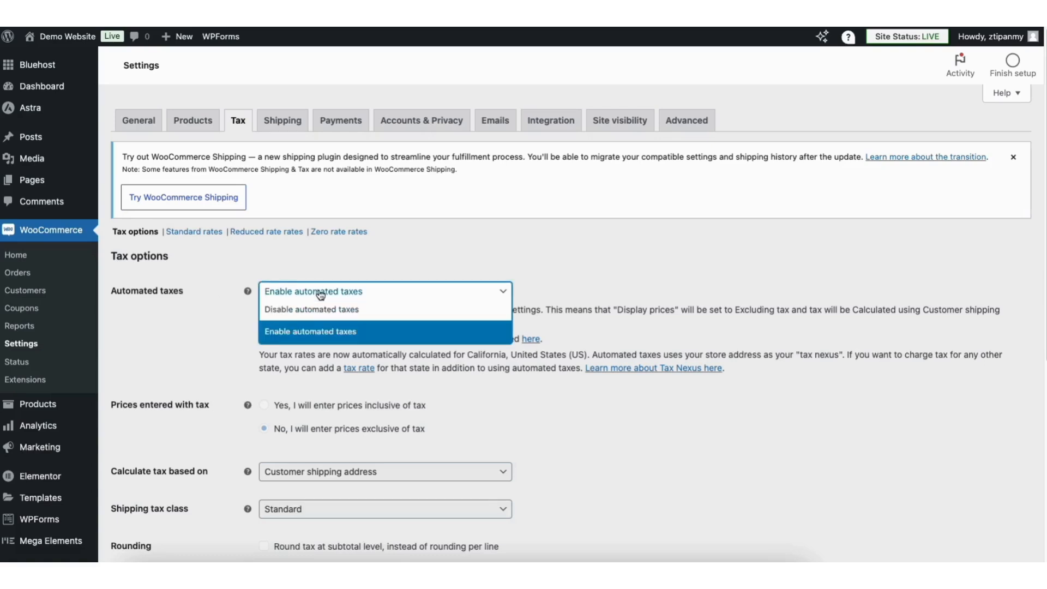
{"action": "left_click", "coordinate": [325, 330]}
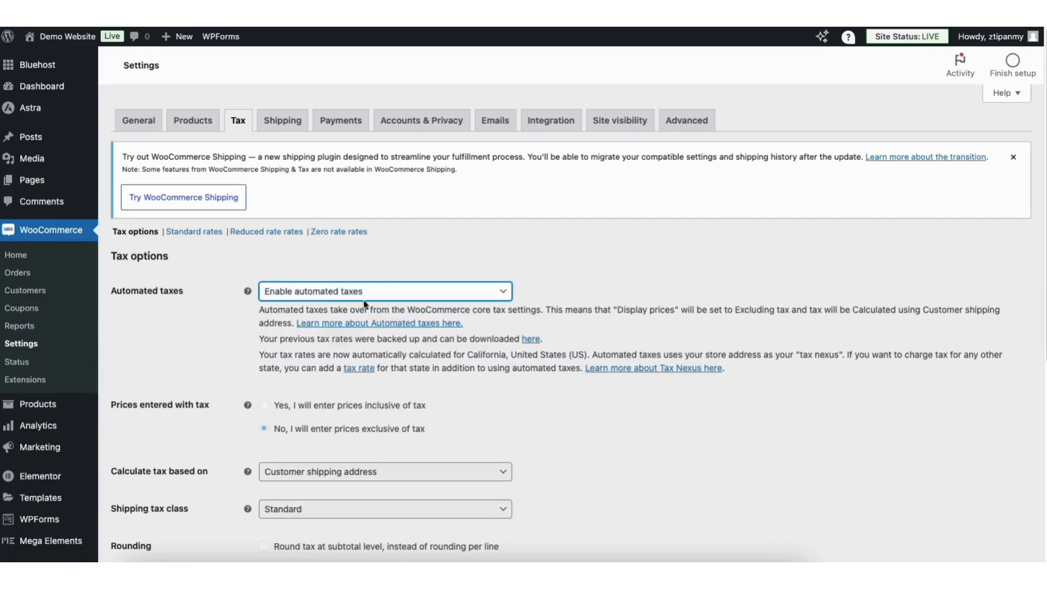
{"action": "left_click", "coordinate": [421, 258]}
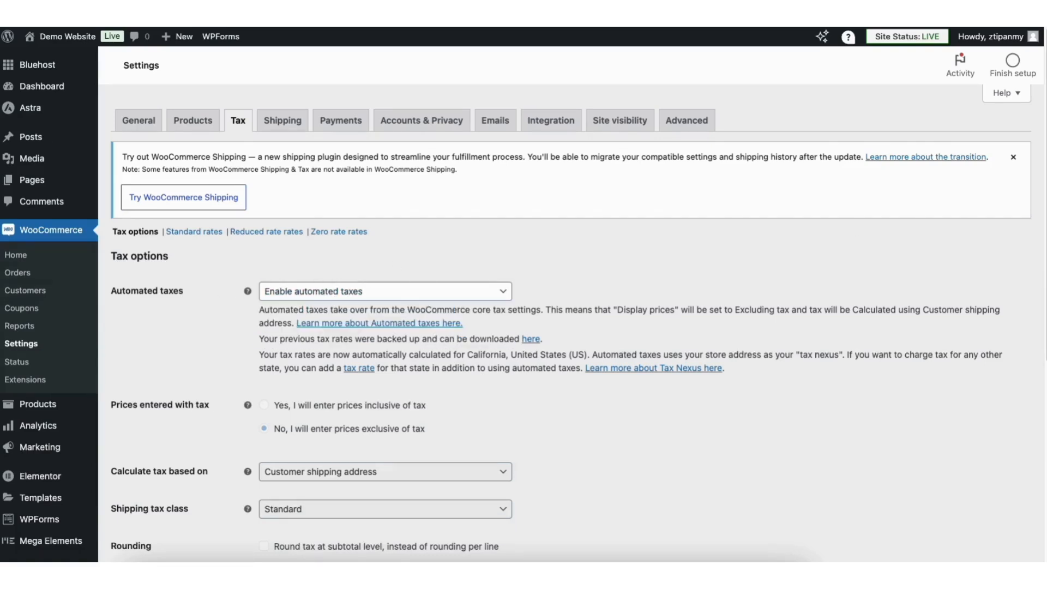
{"action": "scroll", "coordinate": [1020, 316], "scroll_direction": "down", "scroll_amount": 6}
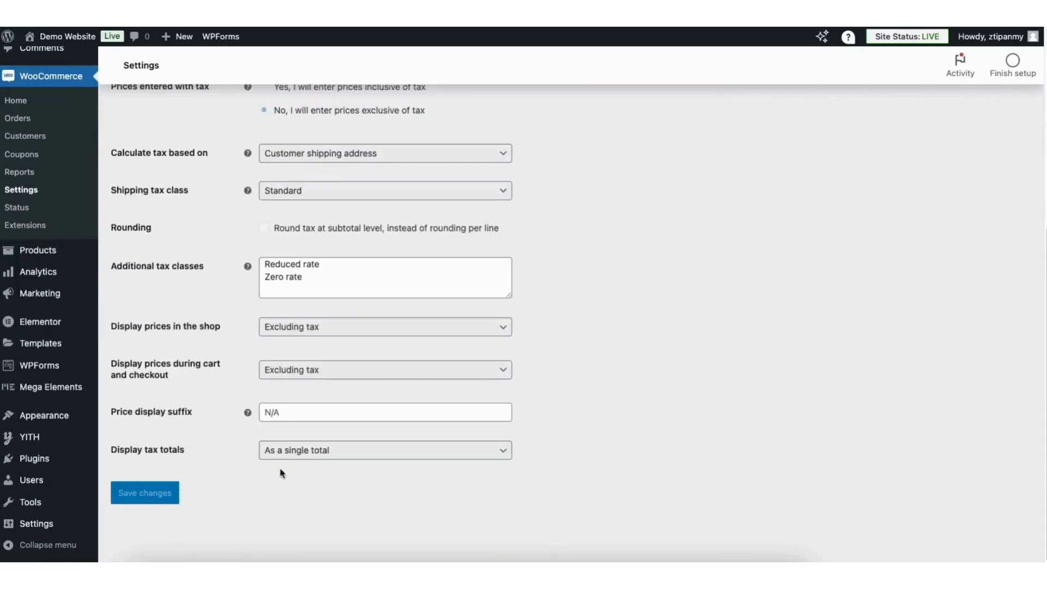
{"action": "left_click", "coordinate": [160, 492]}
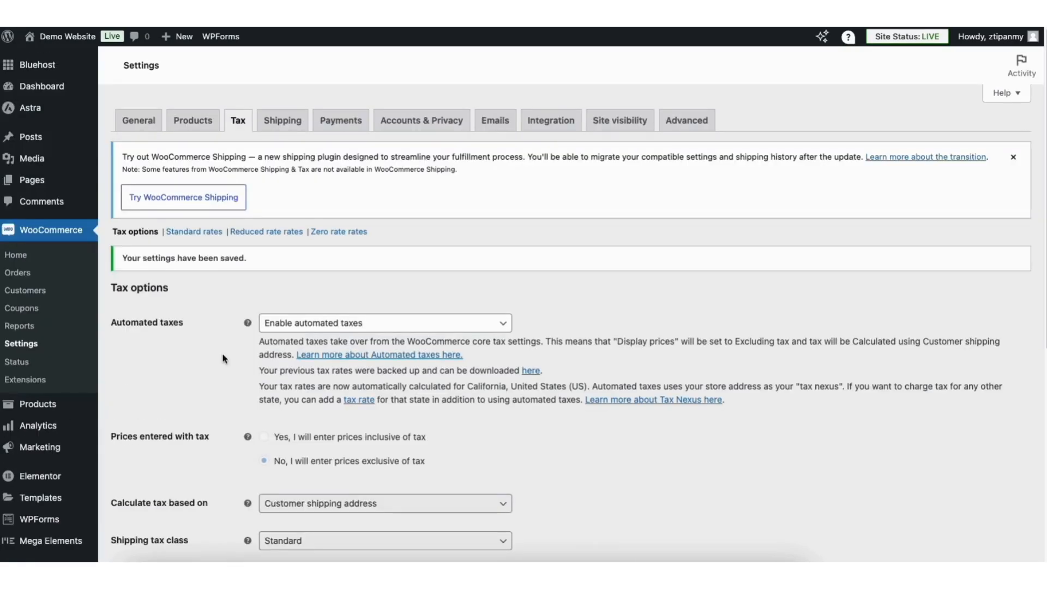
Add a new WooCommerce shipping zone and name it United States
{"action": "left_click", "coordinate": [281, 120]}
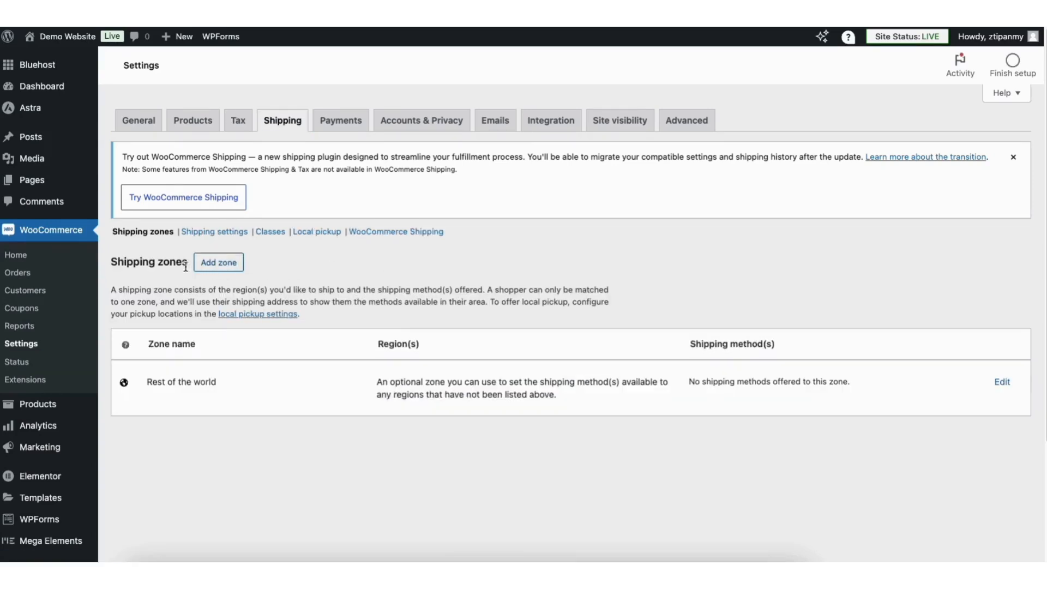
{"action": "left_click", "coordinate": [228, 269]}
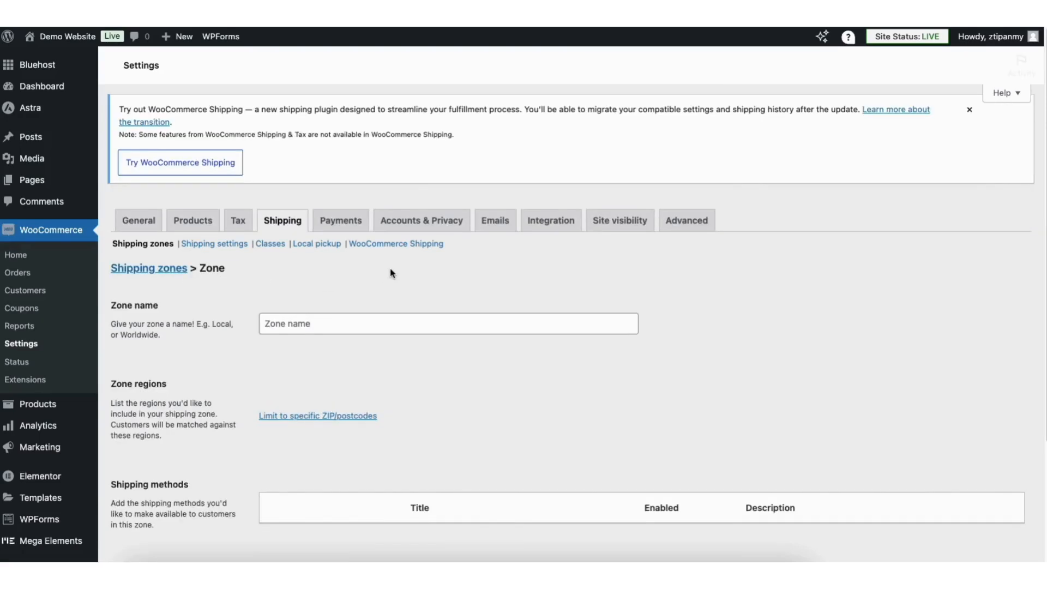
{"action": "left_click", "coordinate": [287, 313]}
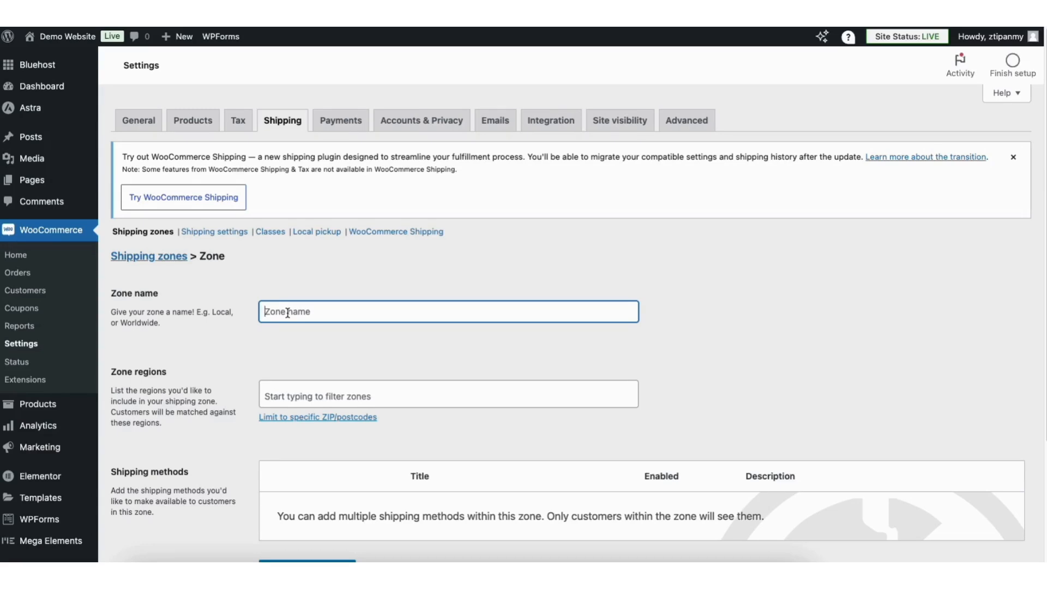
{"action": "type", "text": "United States"}
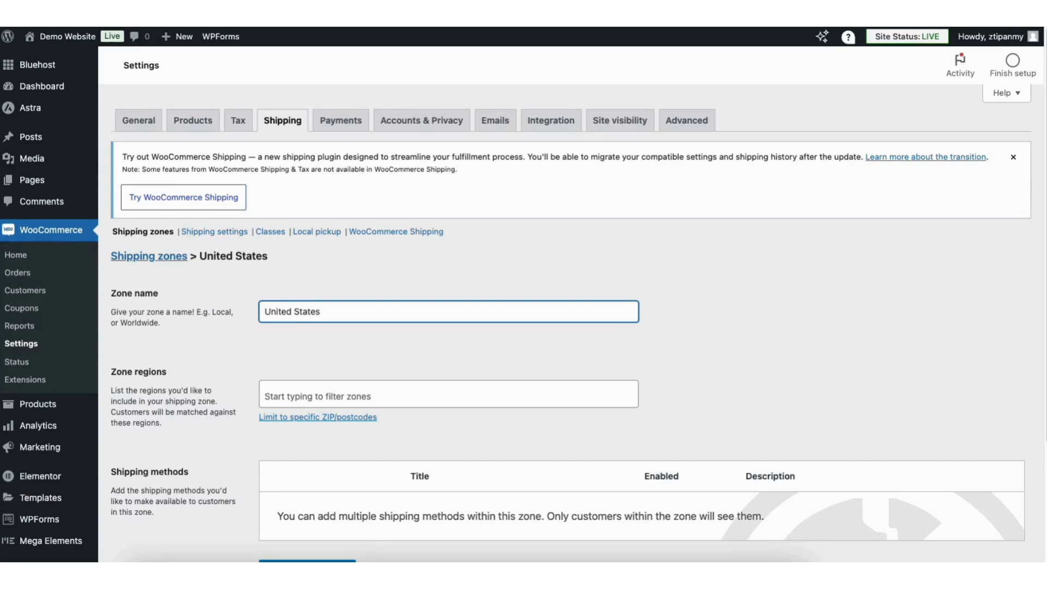
Find United States (US) among the zone regions and assign it to the United States shipping zone
{"action": "left_click", "coordinate": [298, 397]}
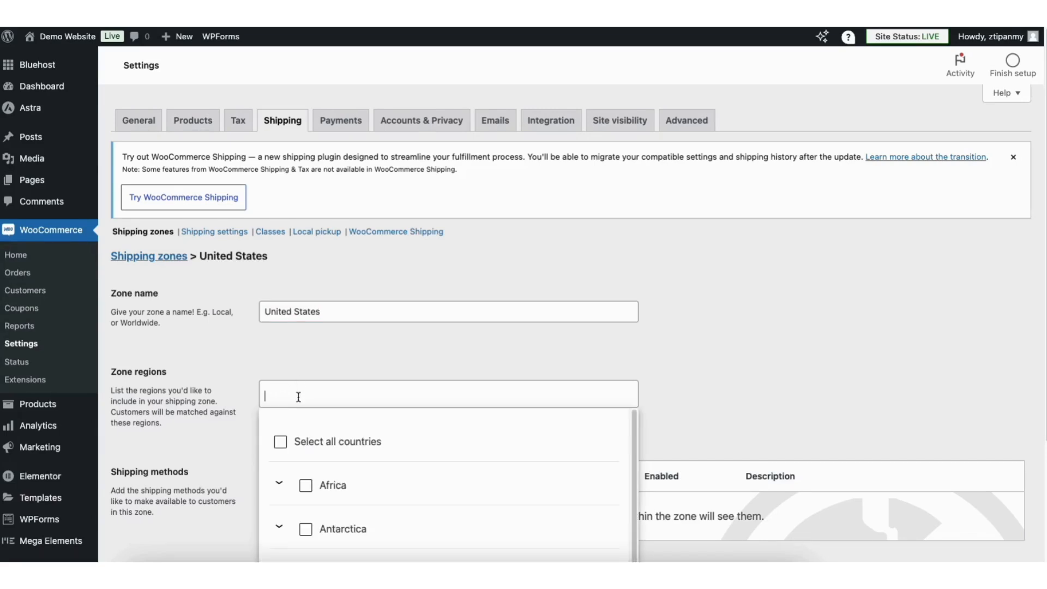
{"action": "left_click", "coordinate": [297, 368]}
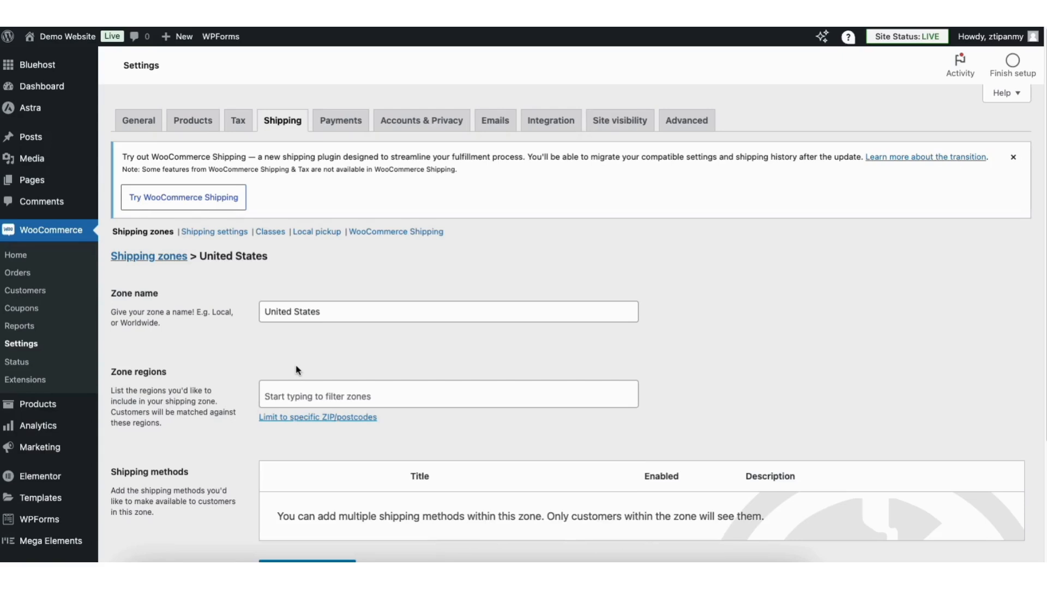
{"action": "left_click", "coordinate": [297, 394]}
{"action": "type", "text": "Unit"}
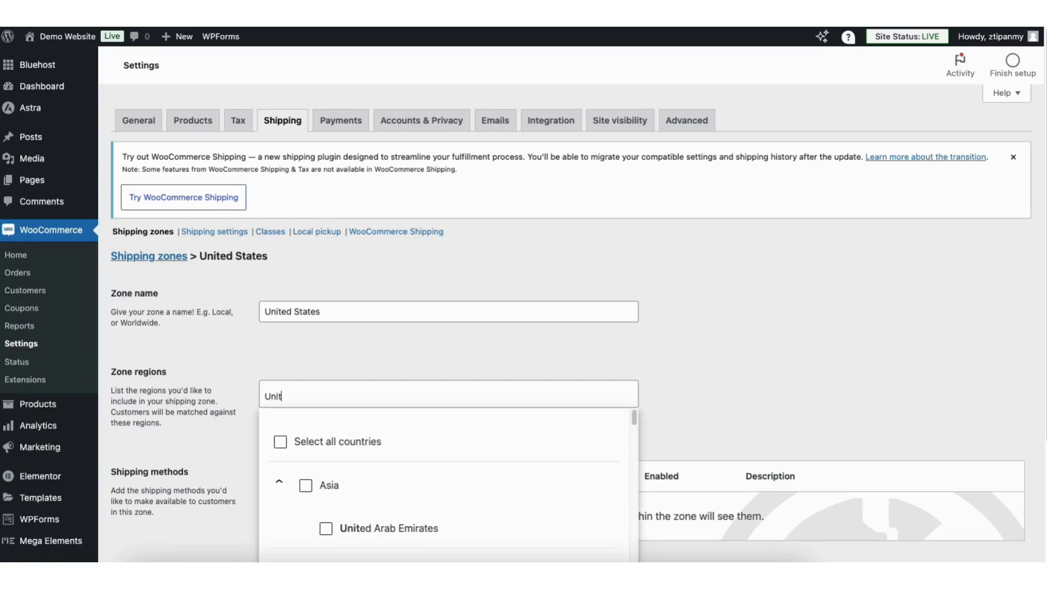
{"action": "type", "text": "ed States"}
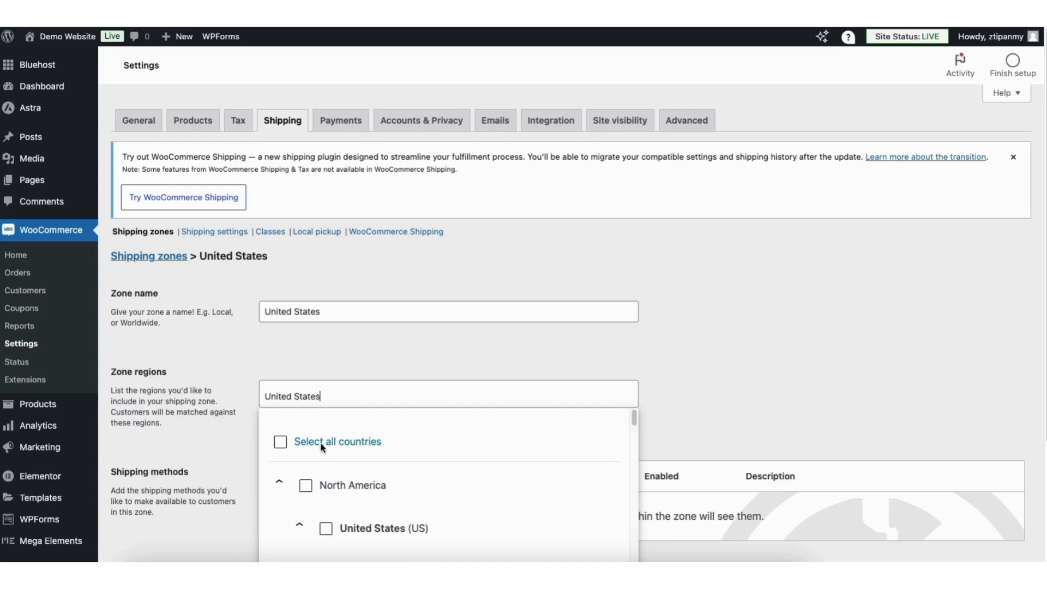
{"action": "scroll", "coordinate": [634, 421], "scroll_direction": "down", "scroll_amount": 2}
{"action": "left_click", "coordinate": [325, 488]}
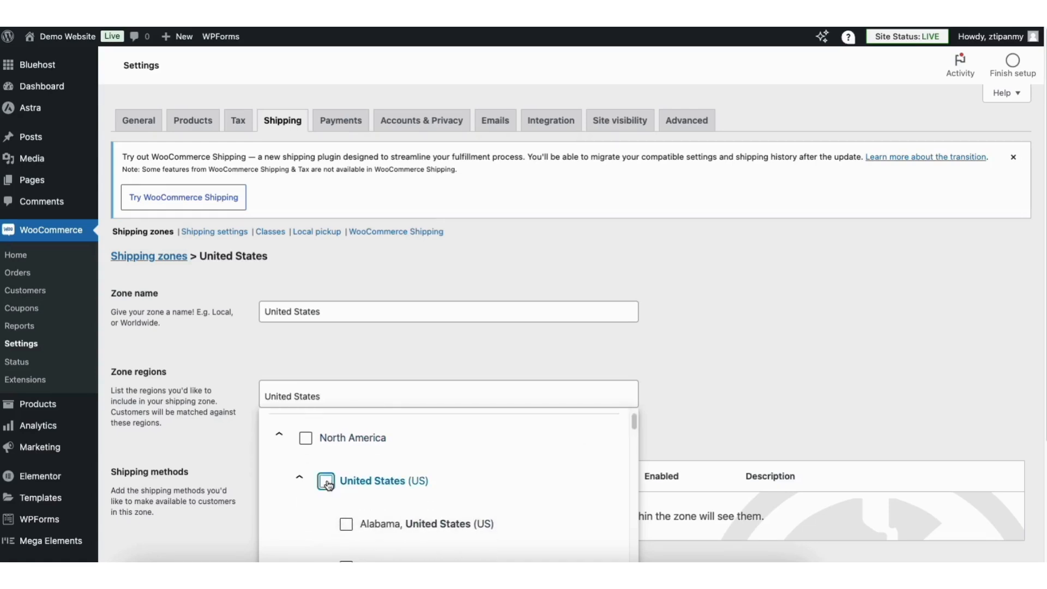
{"action": "left_click", "coordinate": [326, 365]}
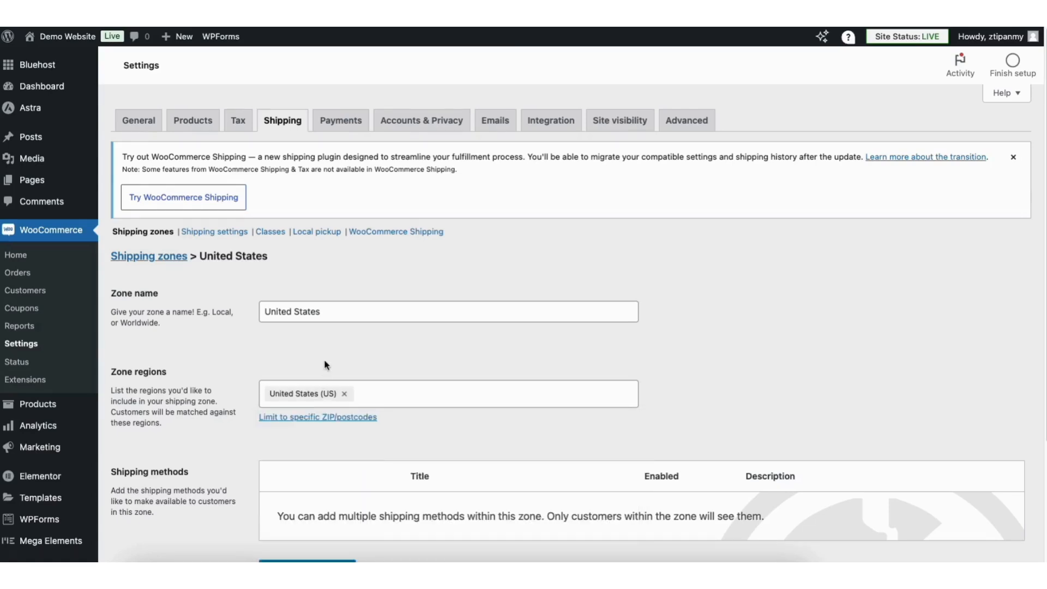
Create a Flat rate shipping method costing $5.00 for the United States zone and save it
{"action": "scroll", "coordinate": [559, 396], "scroll_direction": "down", "scroll_amount": 2}
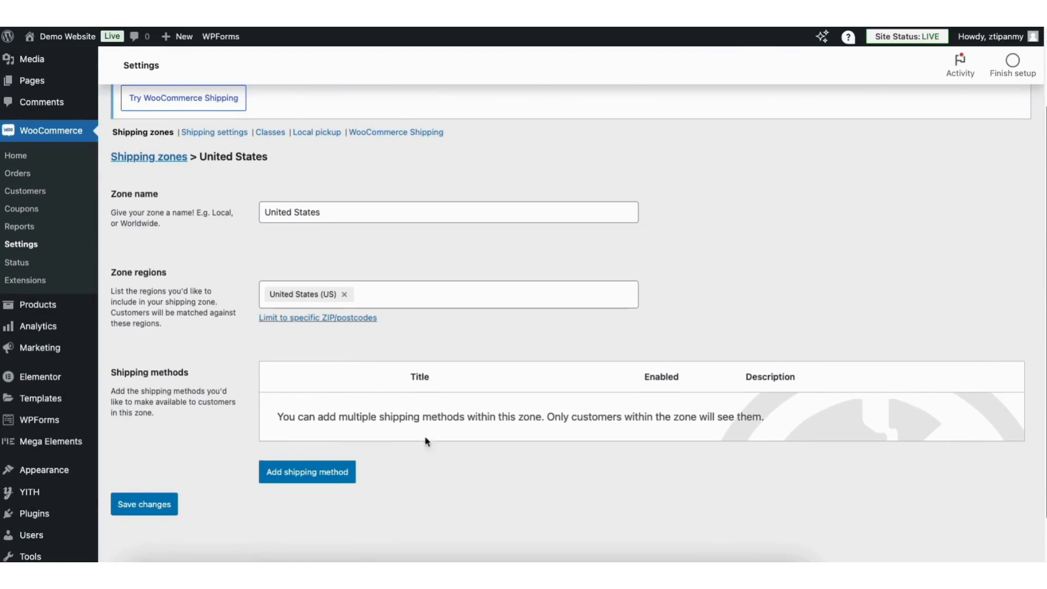
{"action": "left_click", "coordinate": [307, 472]}
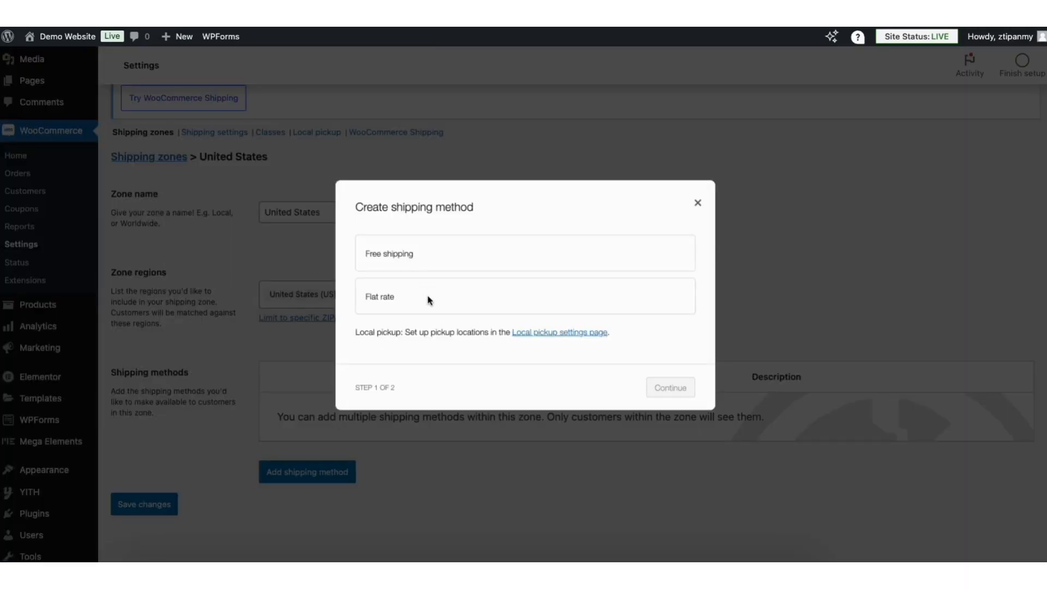
{"action": "left_click", "coordinate": [400, 299]}
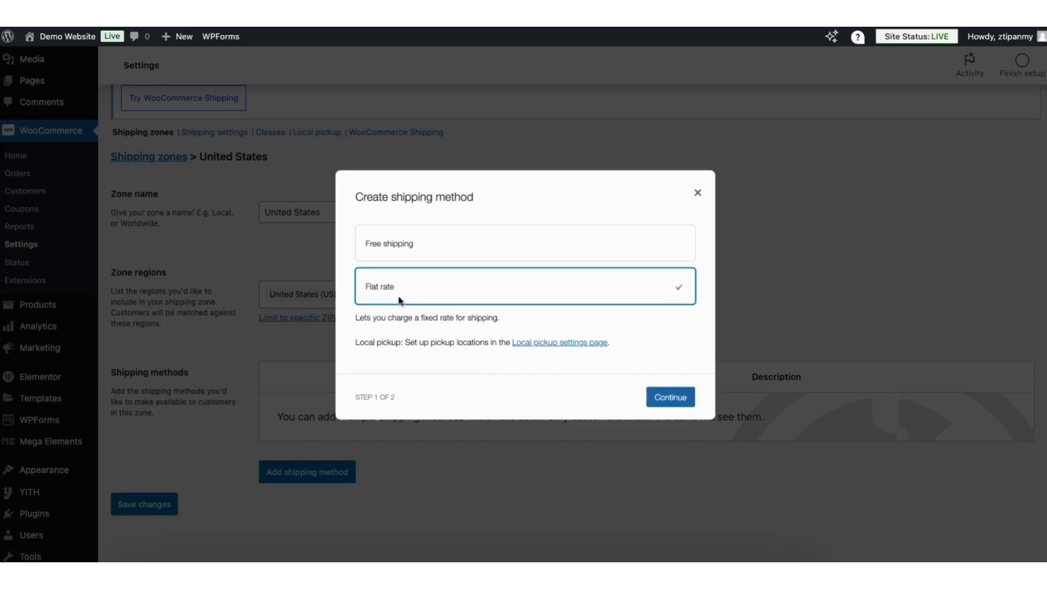
{"action": "left_click", "coordinate": [662, 397]}
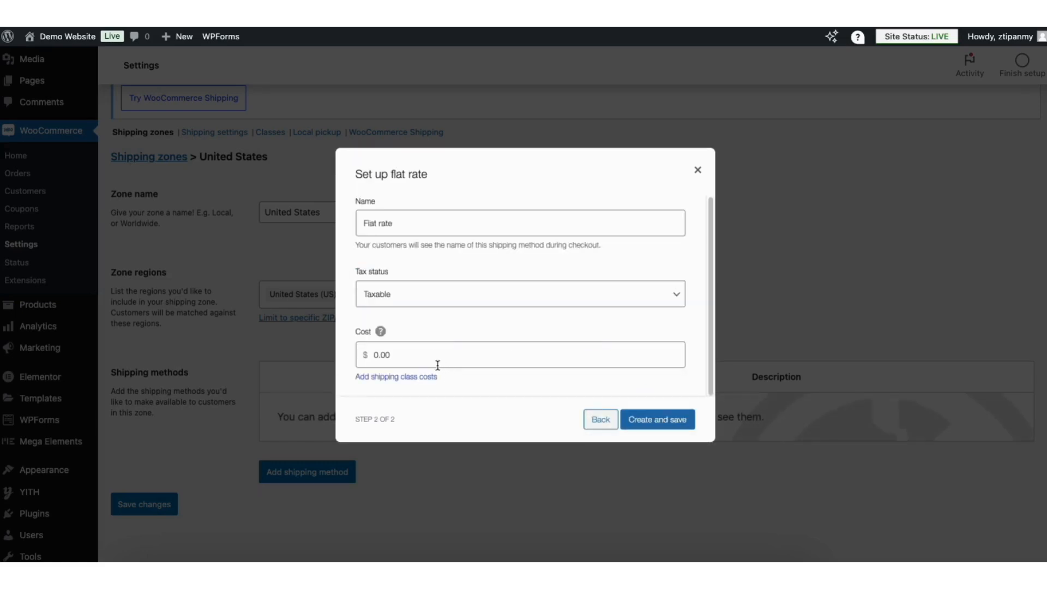
{"action": "double_click", "coordinate": [397, 356]}
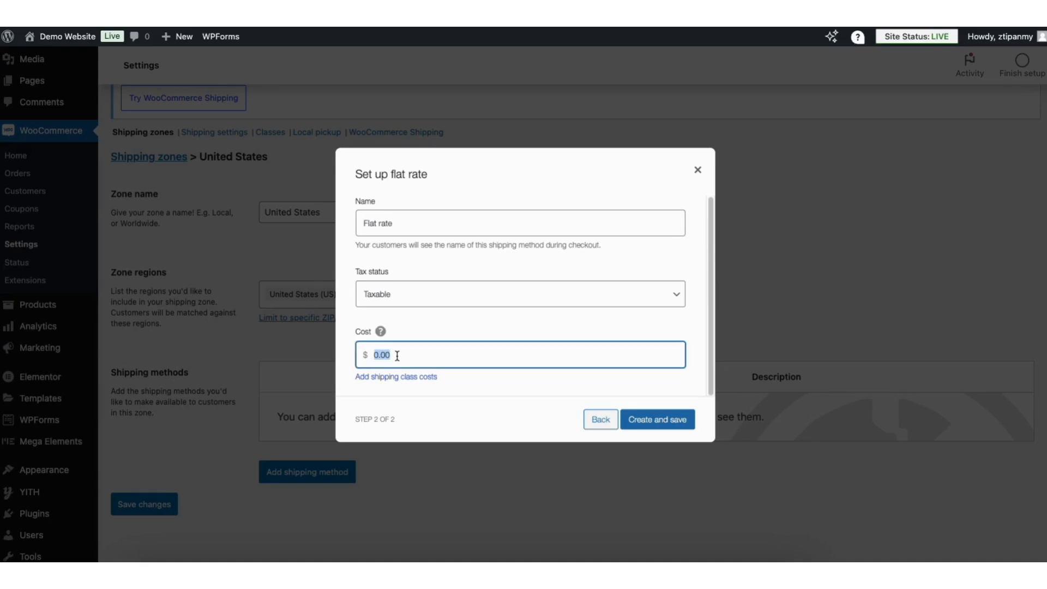
{"action": "type", "text": "5.00"}
{"action": "left_click", "coordinate": [656, 423]}
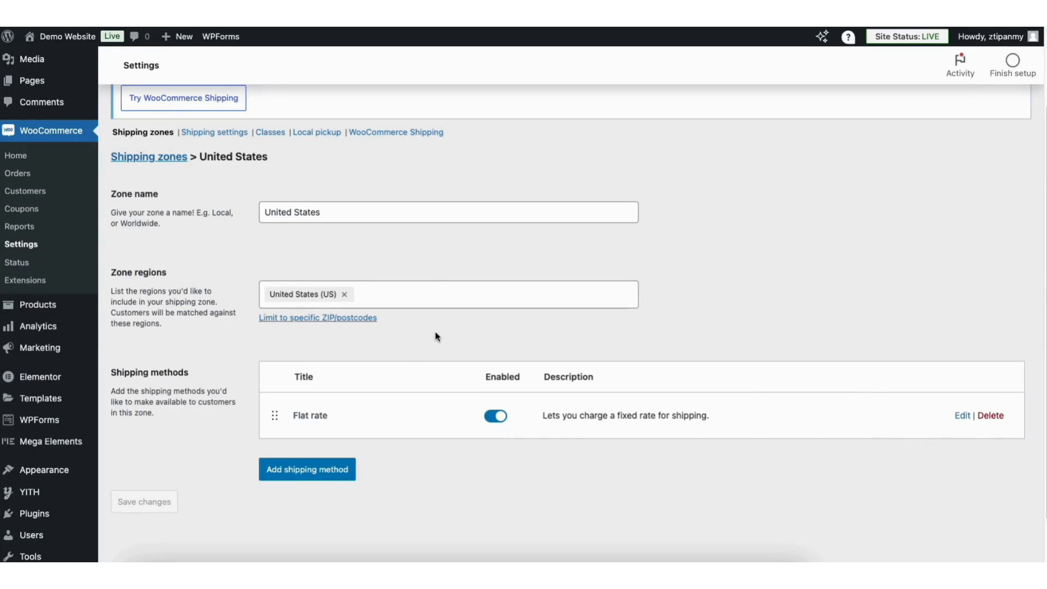
Create a Flat rate shipping method costing 15.00 for the Rest of the world zone and save it
{"action": "left_click", "coordinate": [156, 160]}
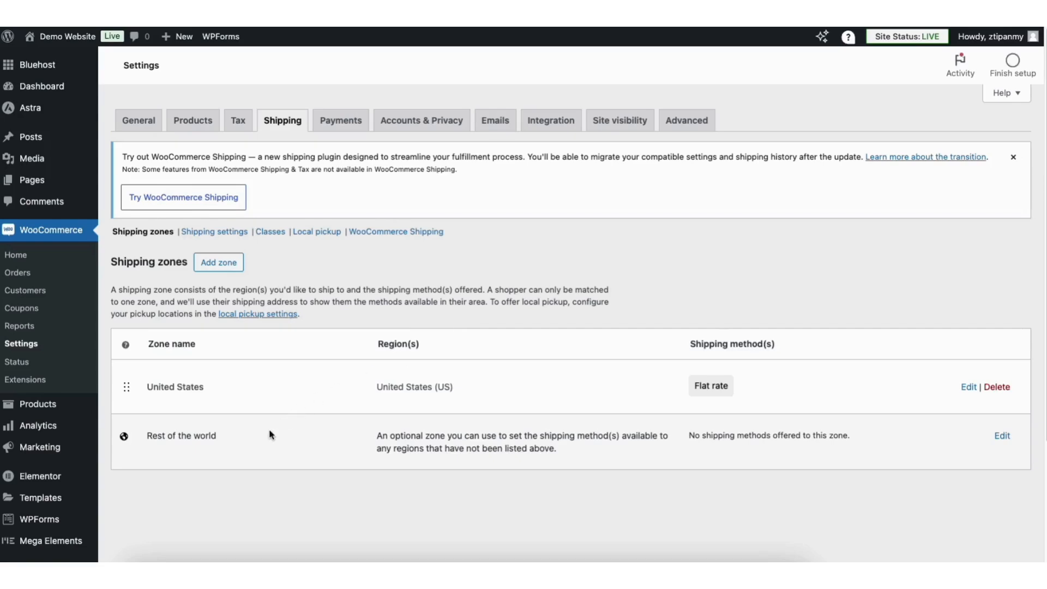
{"action": "left_click", "coordinate": [1002, 435]}
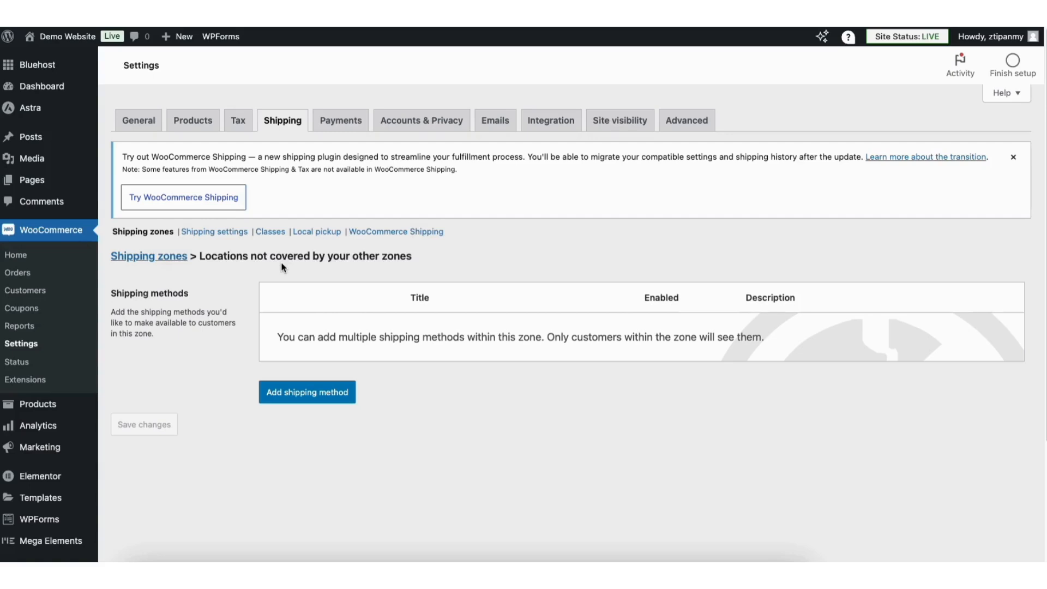
{"action": "left_click", "coordinate": [301, 392]}
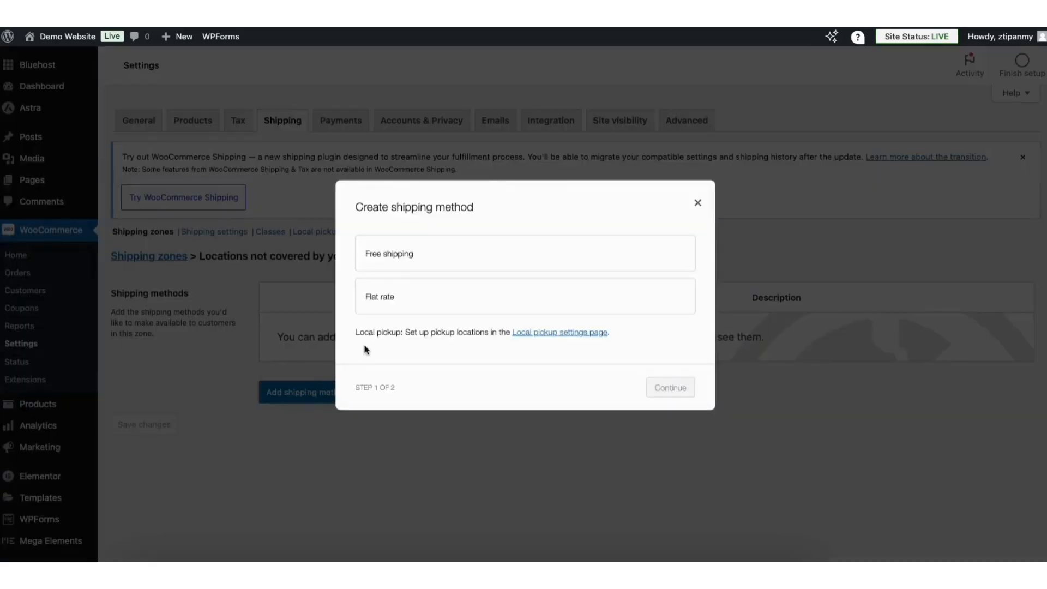
{"action": "left_click", "coordinate": [480, 303]}
{"action": "left_click", "coordinate": [670, 402]}
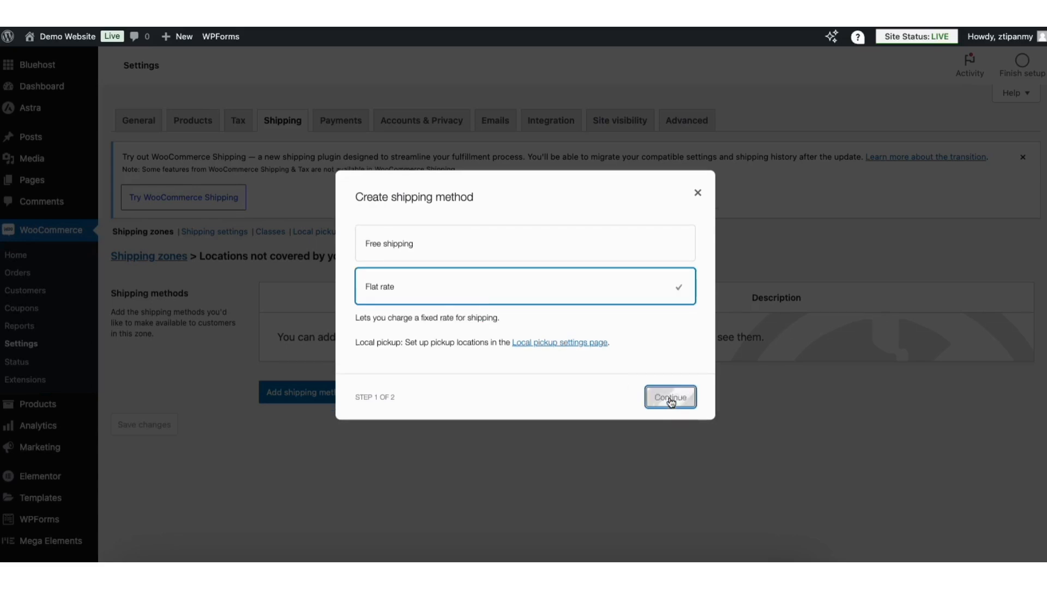
{"action": "double_click", "coordinate": [387, 354]}
{"action": "type", "text": "15.00"}
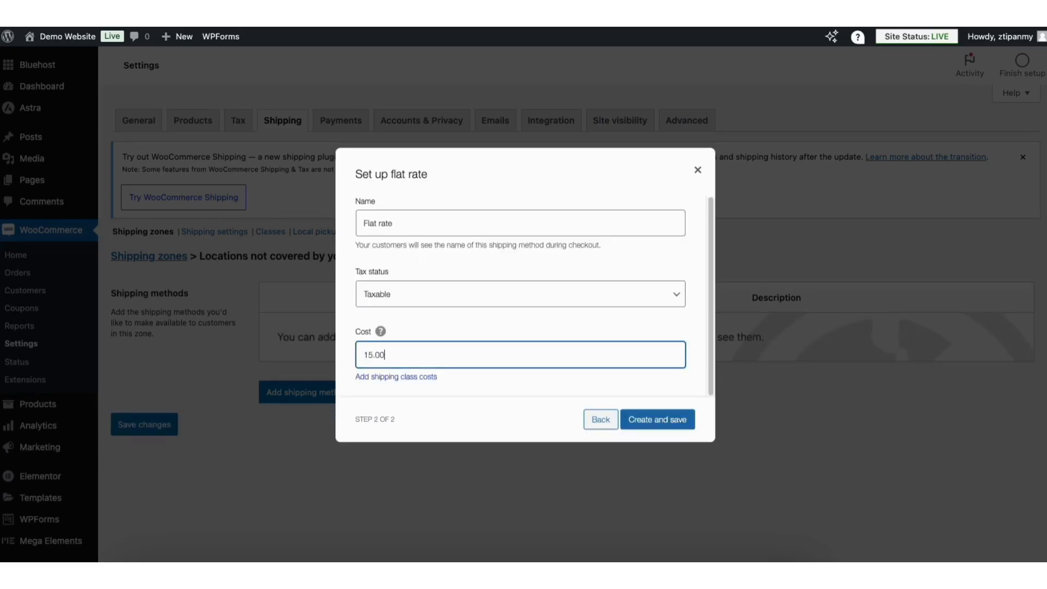
{"action": "left_click", "coordinate": [635, 420]}
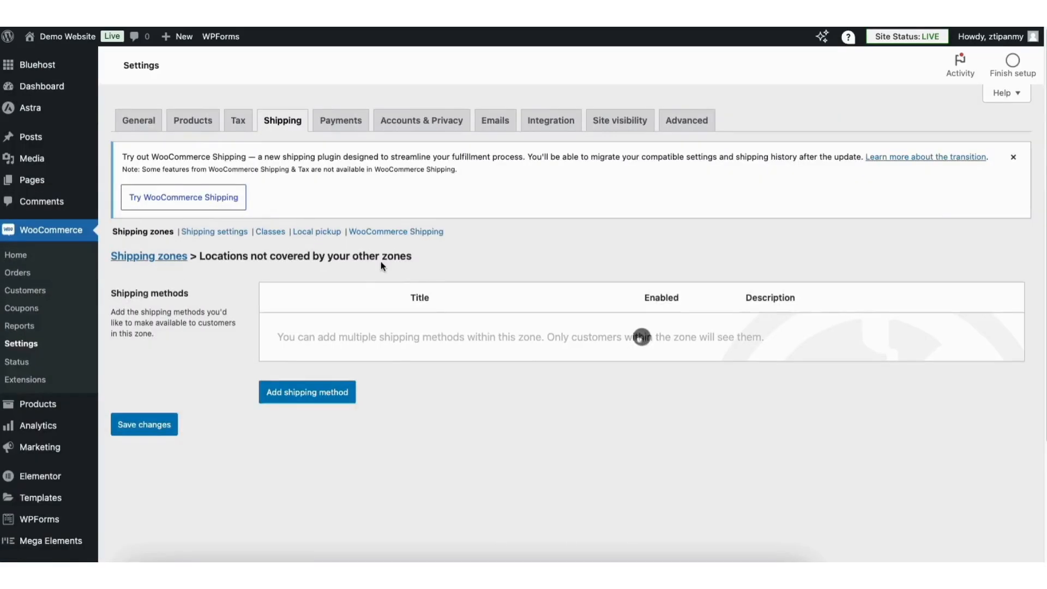
Review the calculation, shipping destination and debug mode options in the WooCommerce shipping settings
{"action": "left_click", "coordinate": [216, 234]}
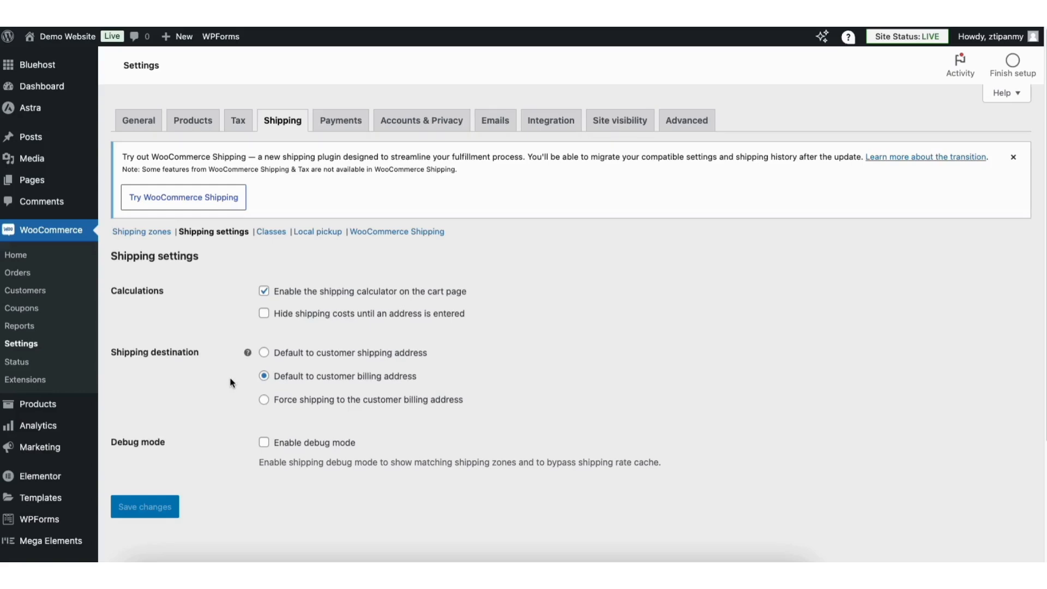
{"action": "scroll", "coordinate": [230, 377], "scroll_direction": "down", "scroll_amount": 5}
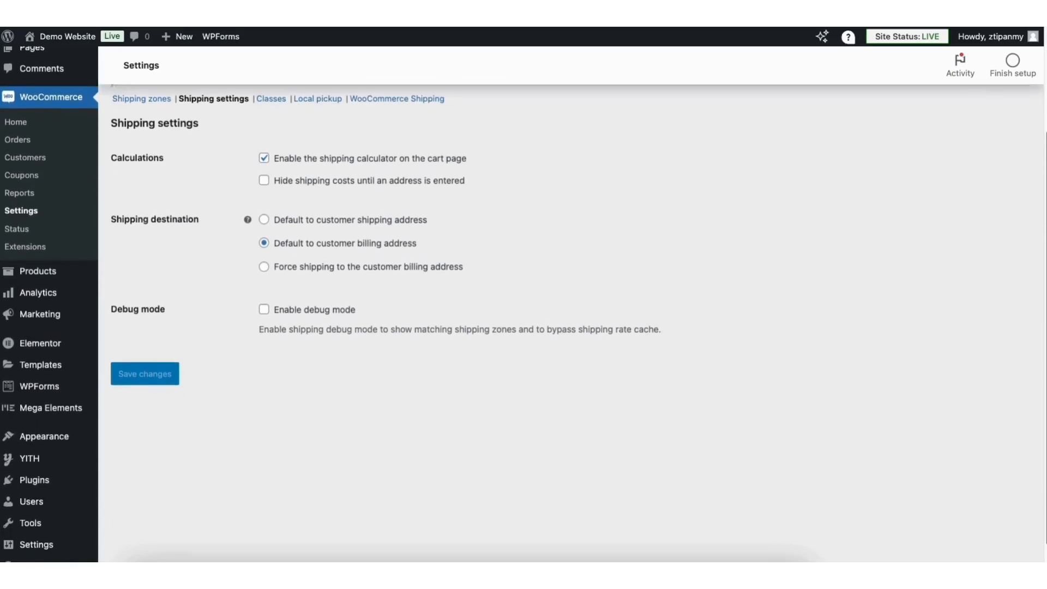
Search the plugin directory for stripe, and install and activate the WooCommerce Stripe Payment Gateway plugin
{"action": "mouse_move", "coordinate": [31, 472]}
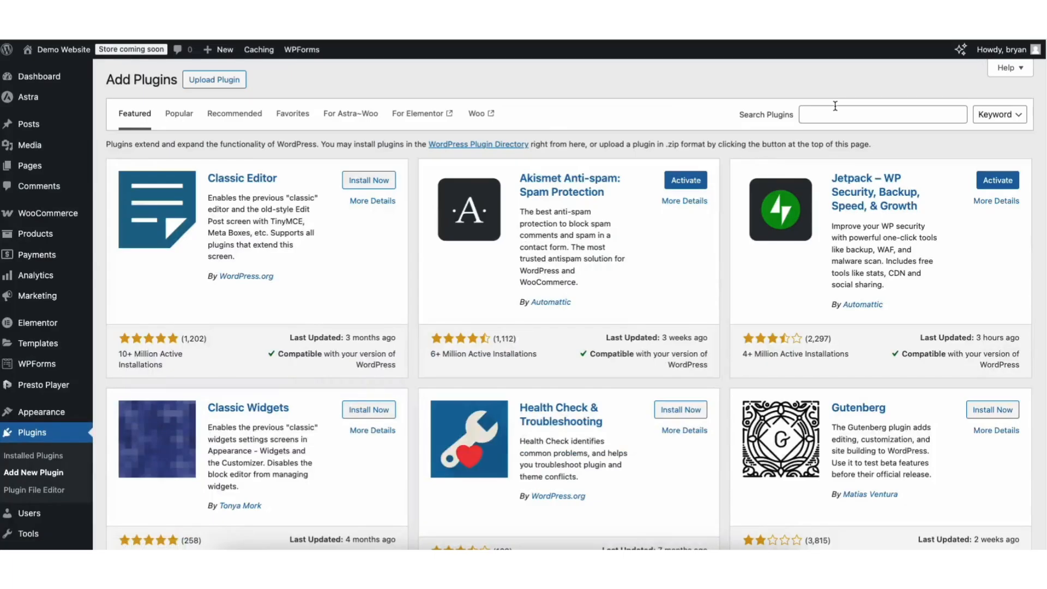
{"action": "left_click", "coordinate": [833, 115]}
{"action": "type", "text": "stripe"}
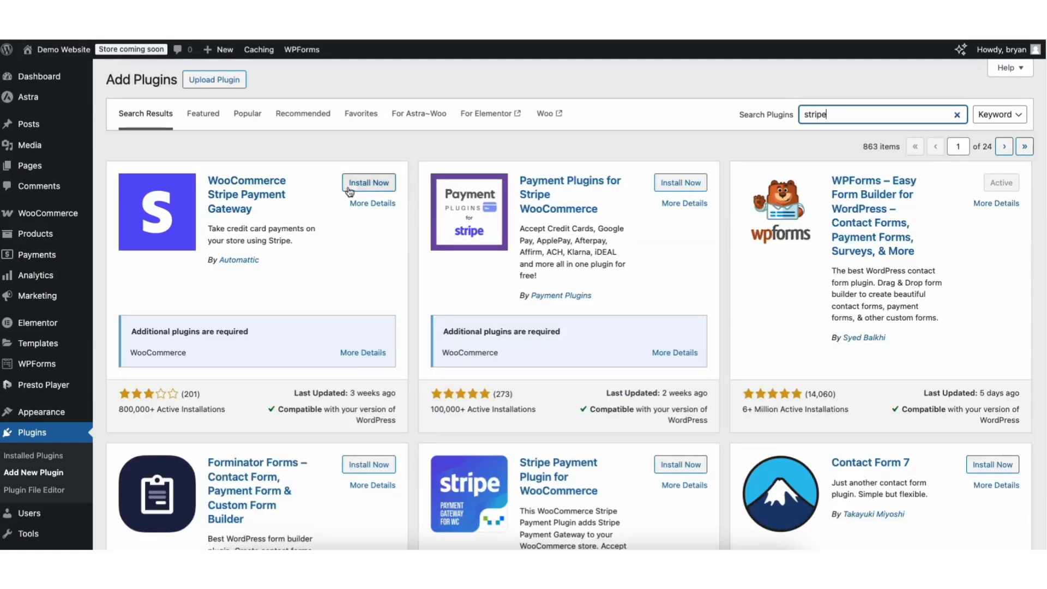
{"action": "left_click", "coordinate": [366, 188]}
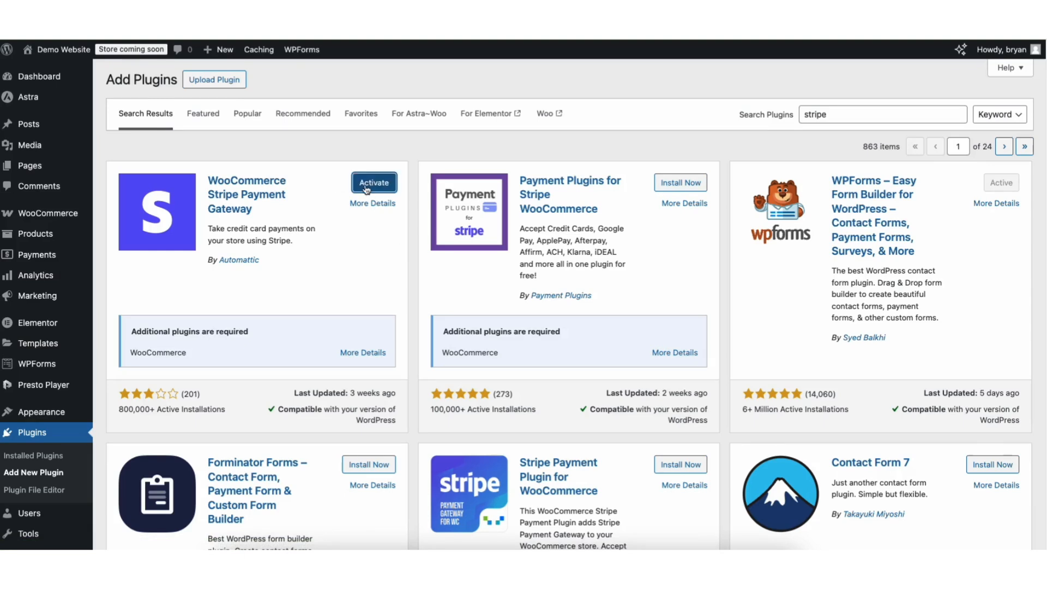
{"action": "left_click", "coordinate": [367, 188]}
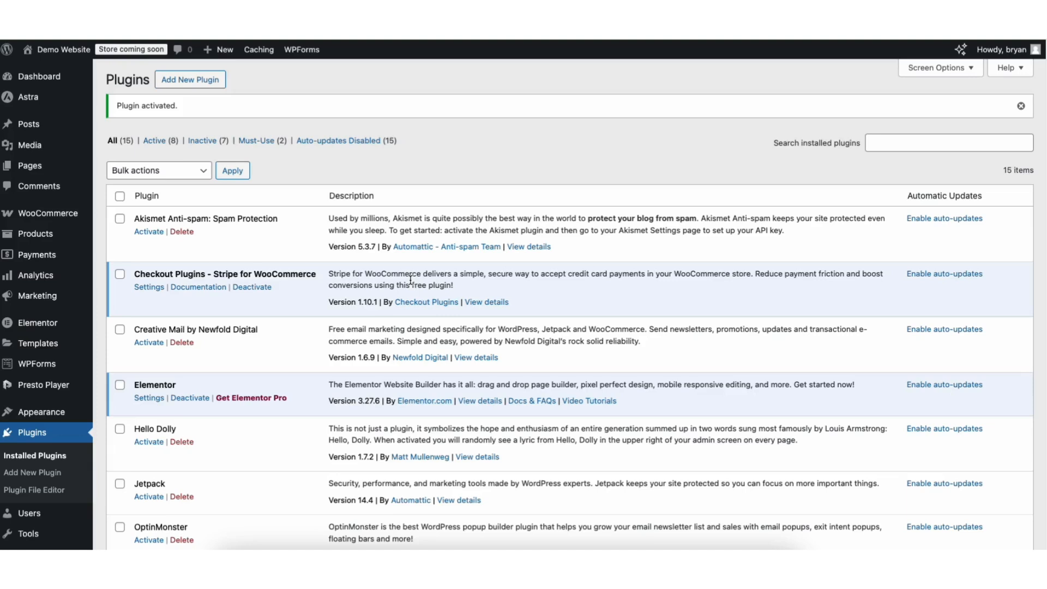
Start the Stripe setup from the WooCommerce payment providers and create or connect a live Stripe account
{"action": "mouse_move", "coordinate": [52, 216]}
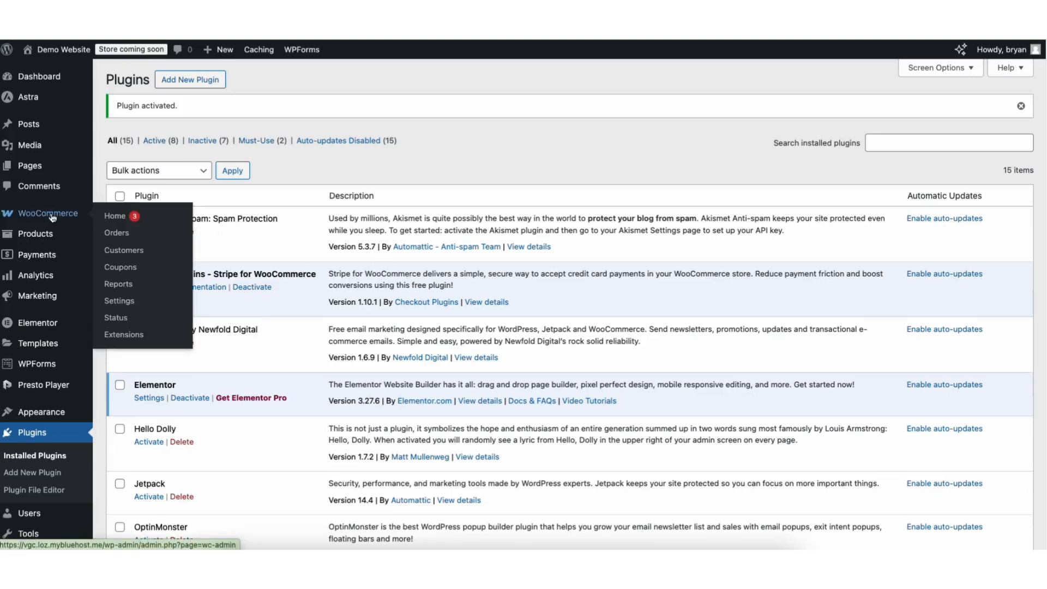
{"action": "left_click", "coordinate": [120, 302]}
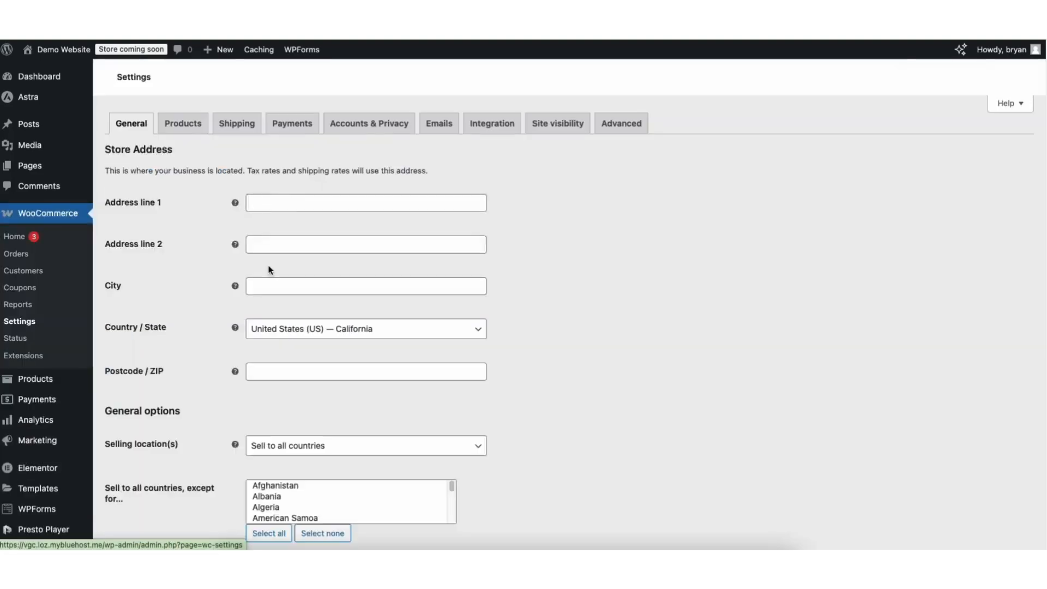
{"action": "left_click", "coordinate": [290, 124]}
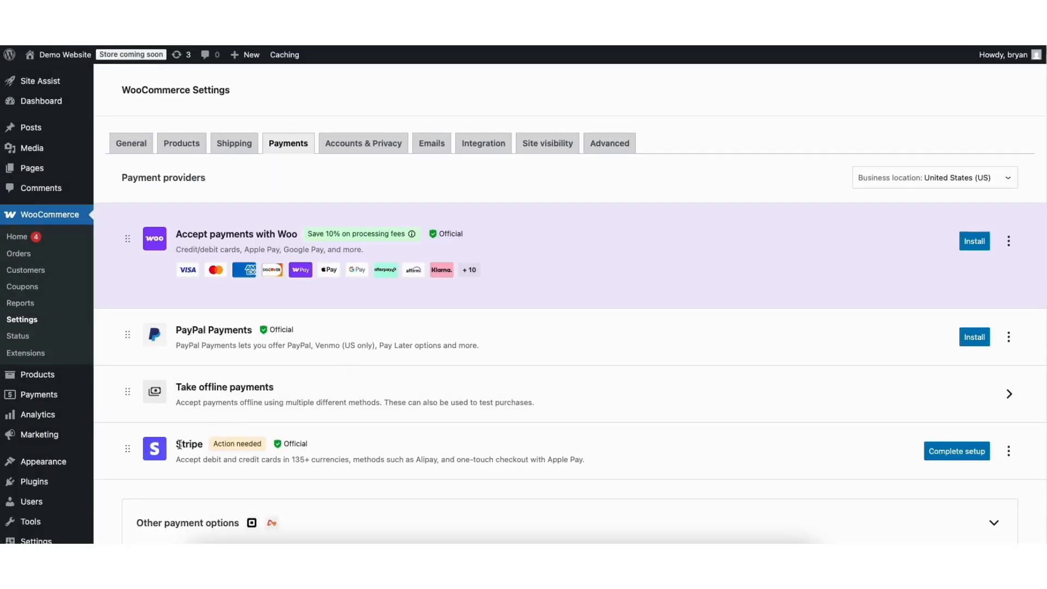
{"action": "left_click", "coordinate": [953, 455]}
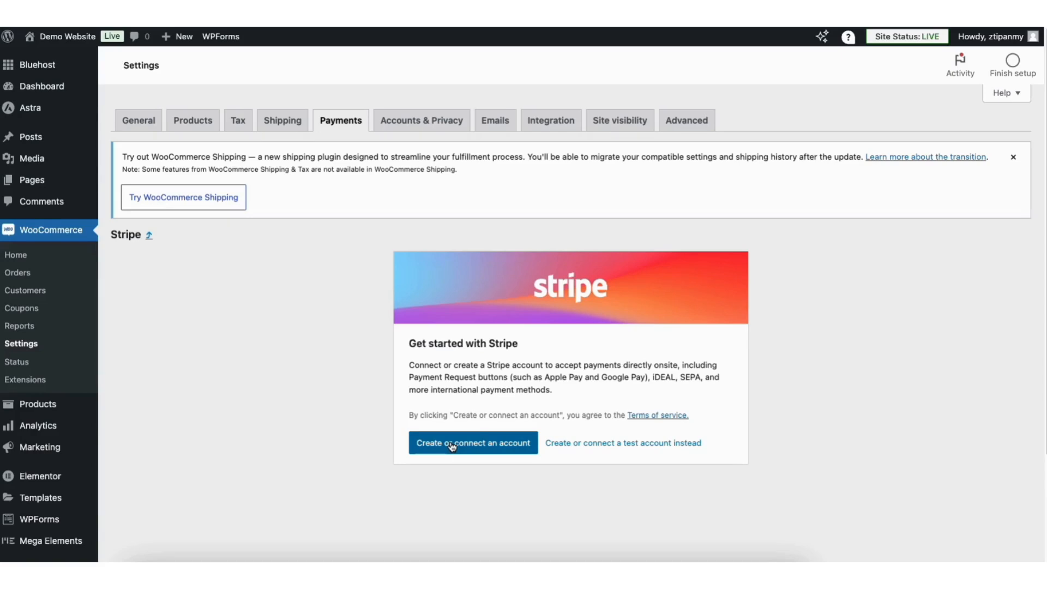
{"action": "left_click", "coordinate": [451, 446]}
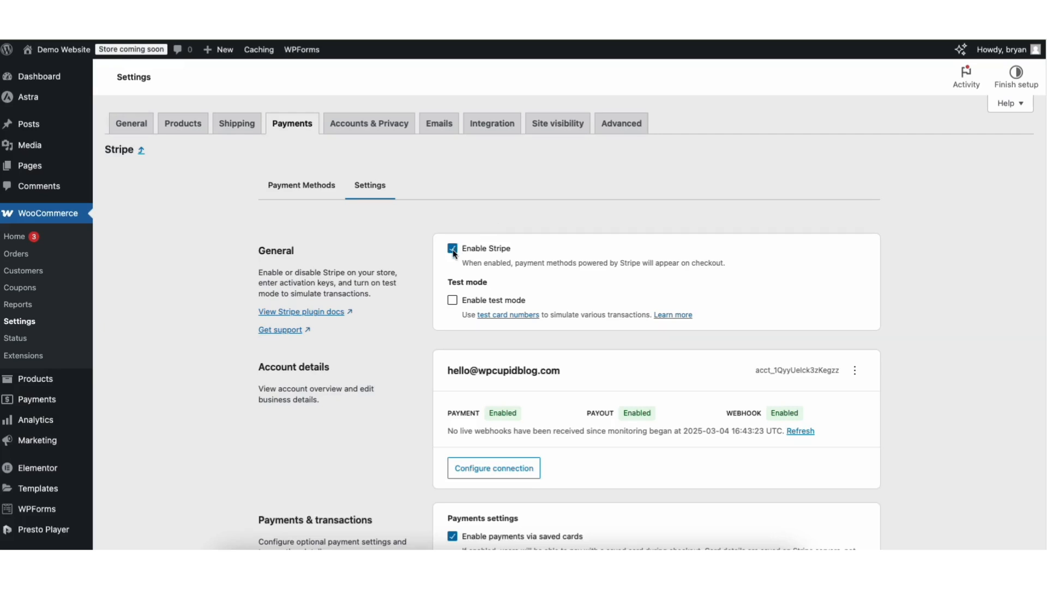
Review the Stripe general, account details, payments and transactions, and advanced settings
{"action": "scroll", "coordinate": [522, 309], "scroll_direction": "down", "scroll_amount": 3}
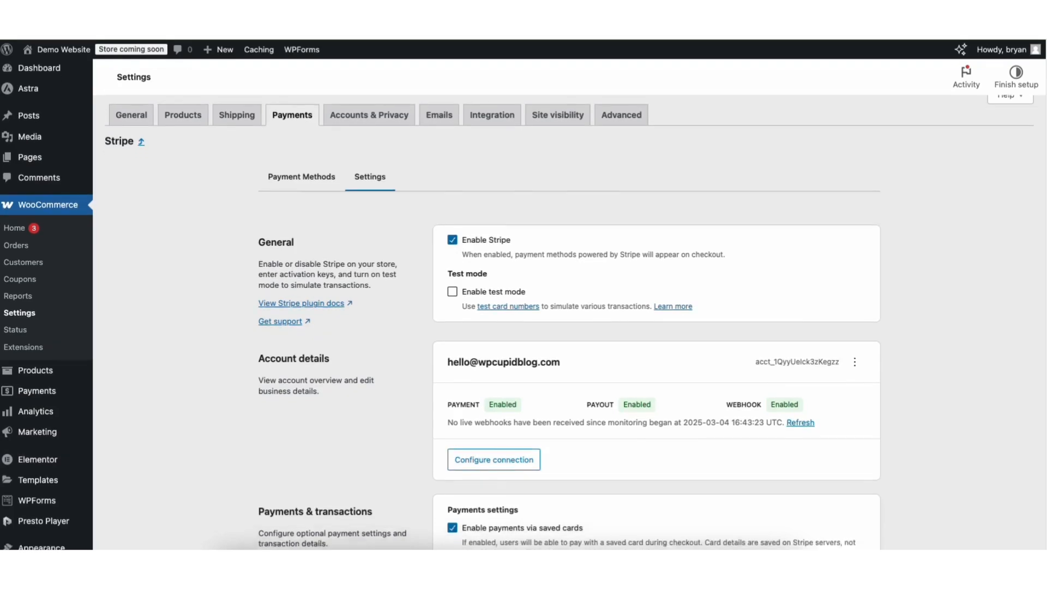
{"action": "scroll", "coordinate": [309, 189], "scroll_direction": "down", "scroll_amount": 3}
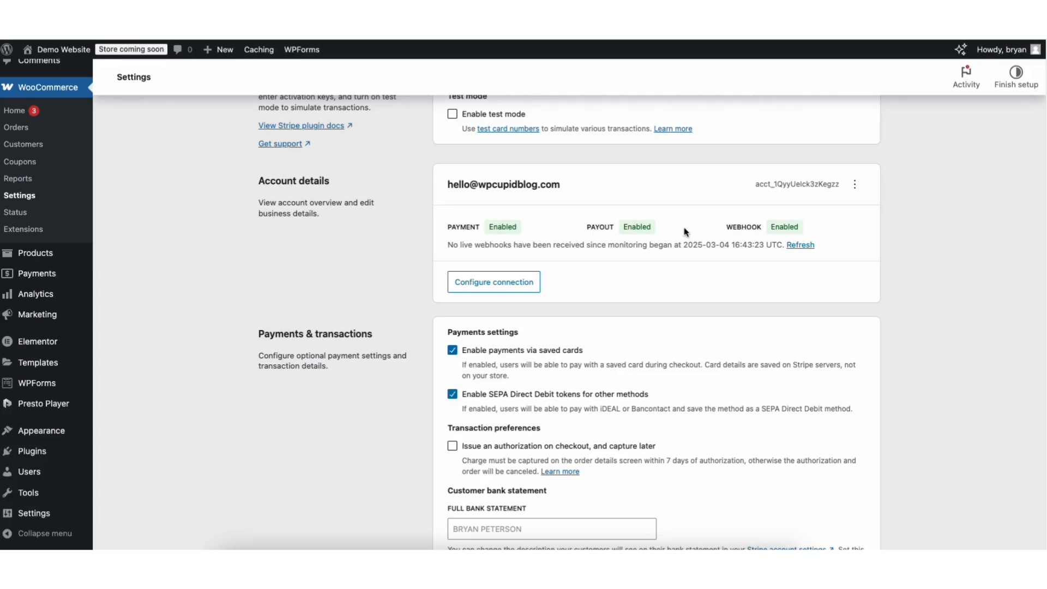
{"action": "scroll", "coordinate": [1042, 180], "scroll_direction": "down", "scroll_amount": 3}
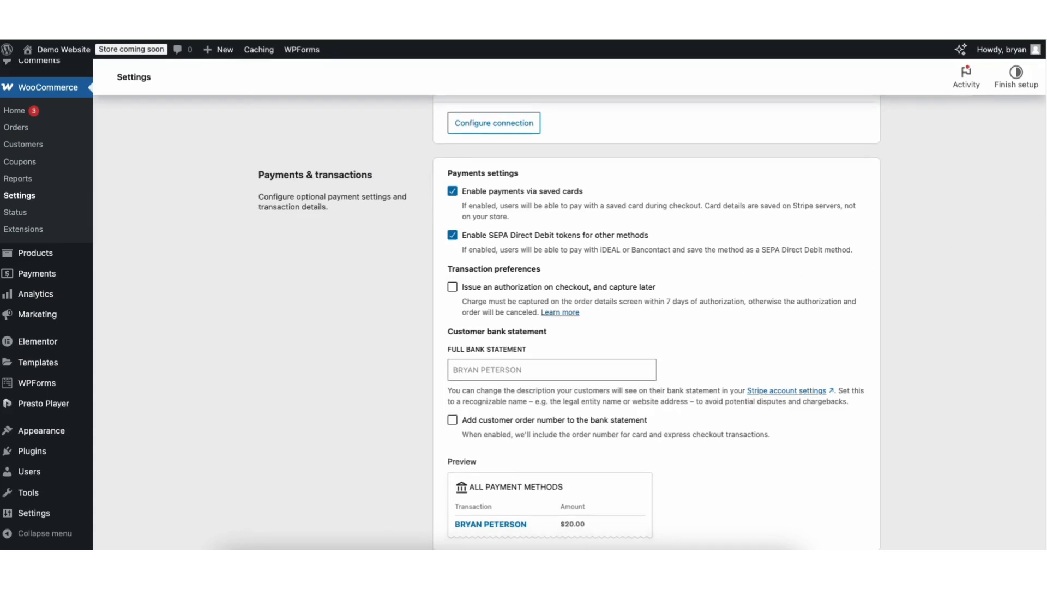
{"action": "scroll", "coordinate": [1044, 271], "scroll_direction": "down", "scroll_amount": 5}
{"action": "scroll", "coordinate": [1044, 271], "scroll_direction": "down", "scroll_amount": 4}
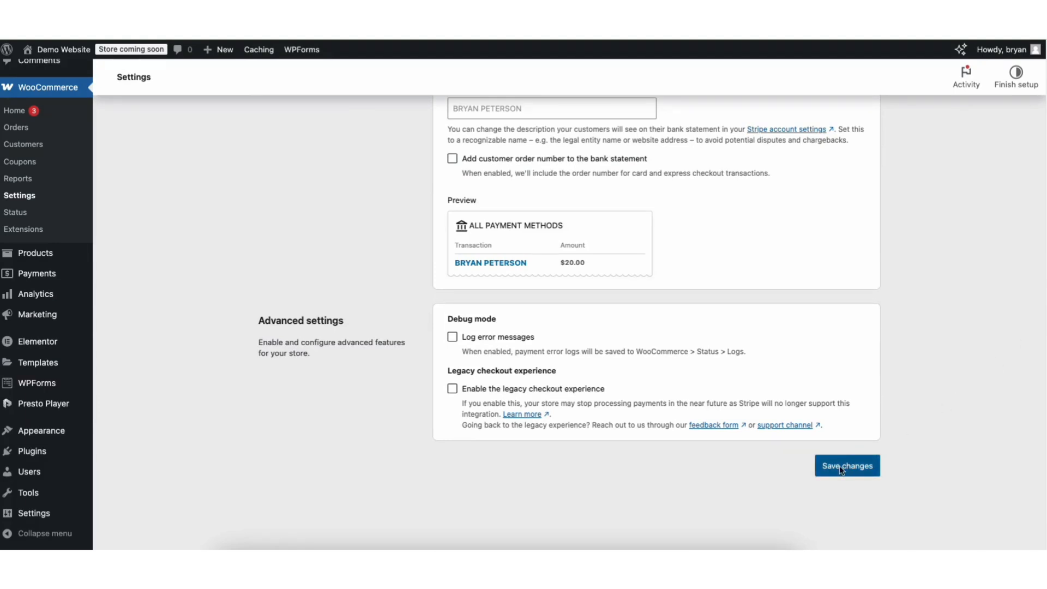
{"action": "left_click_drag", "start_coordinate": [1045, 425], "coordinate": [1045, 121]}
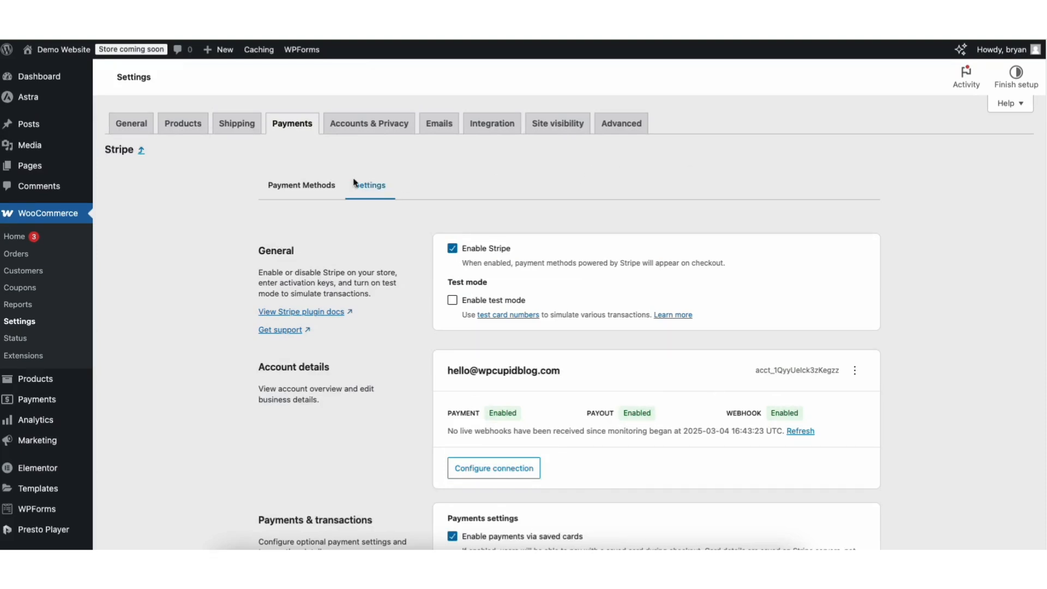
Enable Afterpay among the Stripe payment methods and remove it from checkout again
{"action": "left_click", "coordinate": [288, 184]}
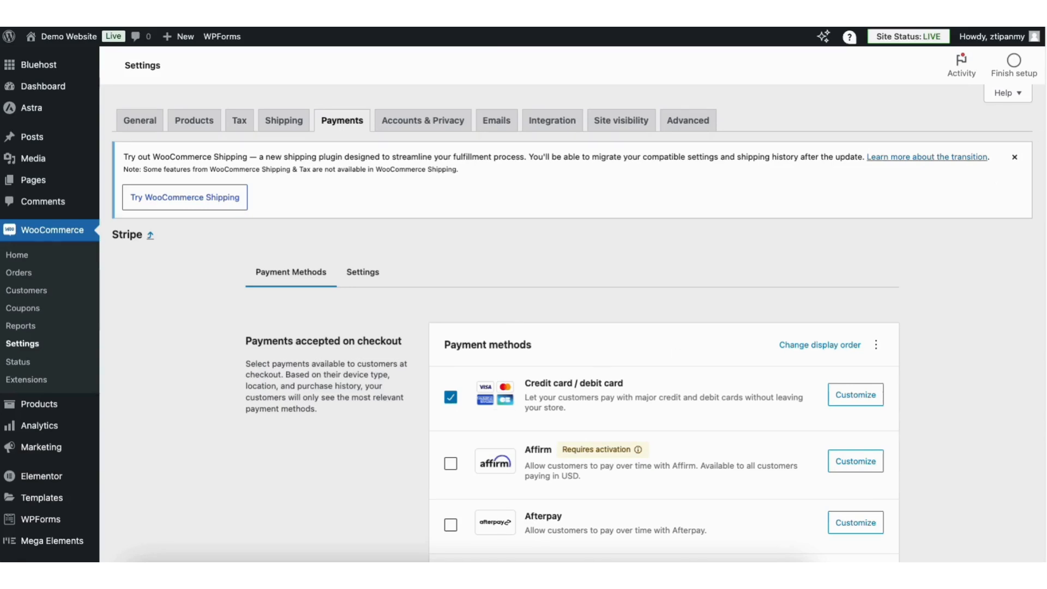
{"action": "scroll", "coordinate": [496, 415], "scroll_direction": "down", "scroll_amount": 4}
{"action": "scroll", "coordinate": [485, 256], "scroll_direction": "down", "scroll_amount": 1}
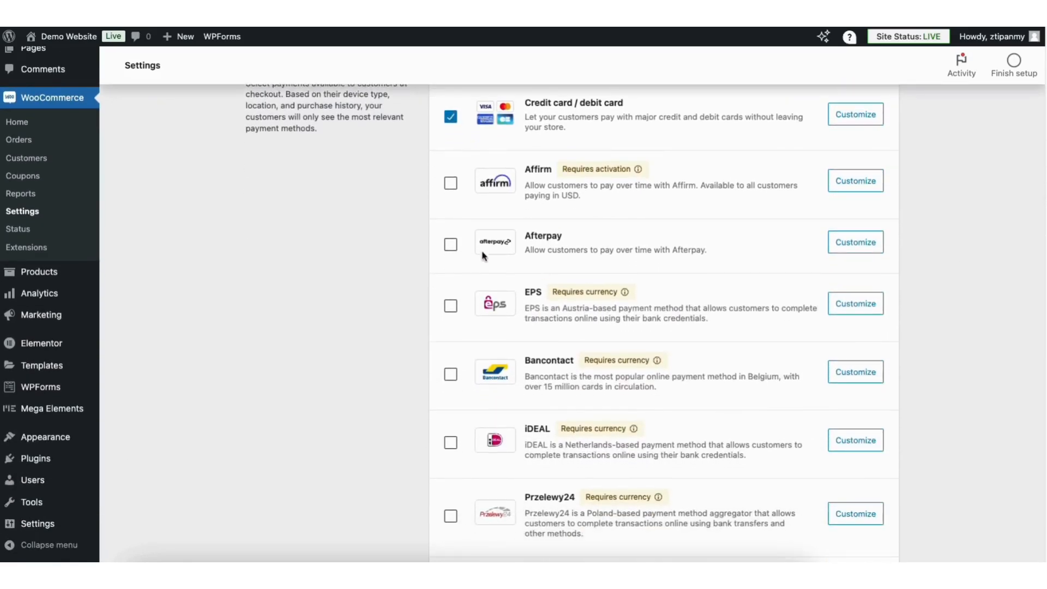
{"action": "left_click", "coordinate": [450, 245]}
{"action": "left_click", "coordinate": [450, 246]}
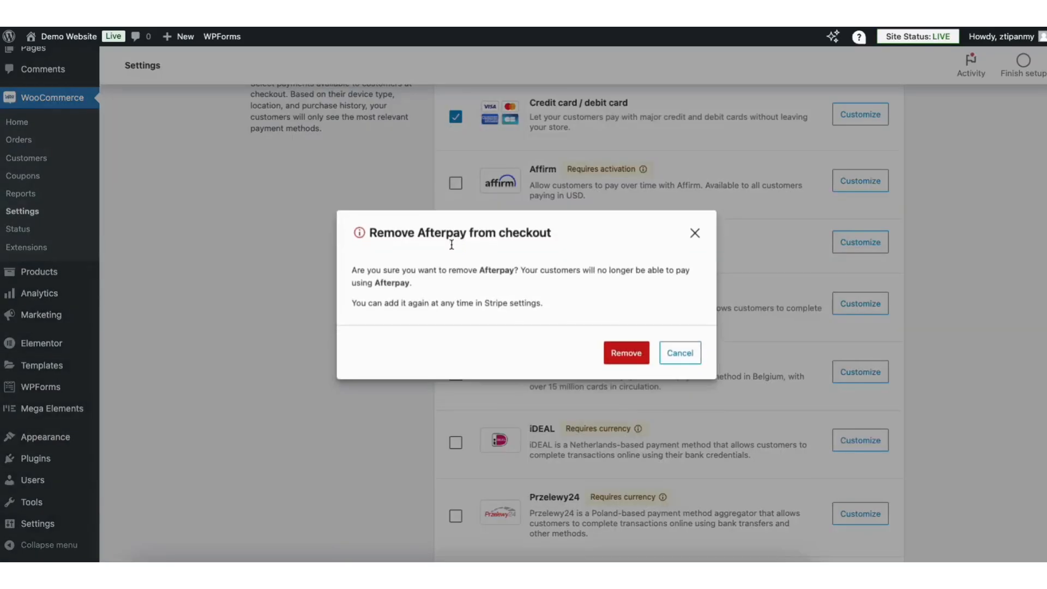
{"action": "left_click", "coordinate": [626, 354]}
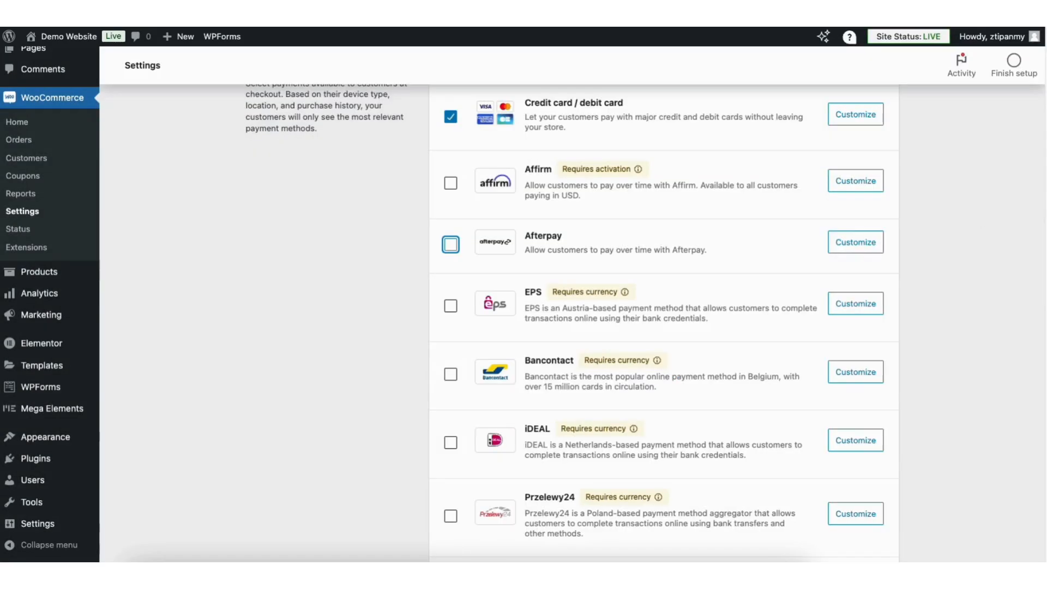
{"action": "scroll", "coordinate": [1033, 240], "scroll_direction": "down", "scroll_amount": 7}
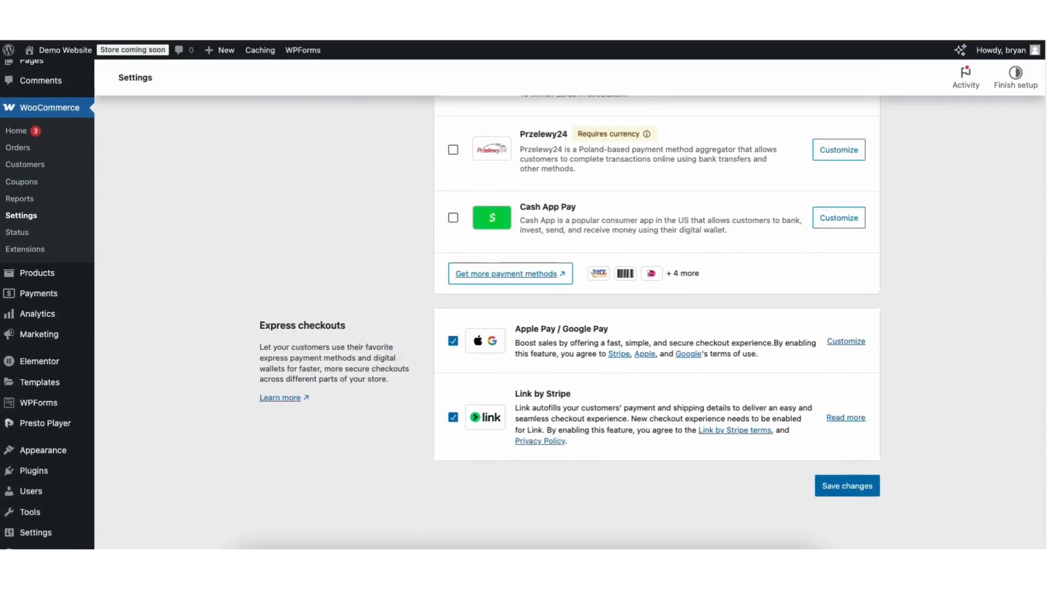
Set the WooCommerce site visibility to Live and save the change
{"action": "scroll", "coordinate": [1036, 299], "scroll_direction": "up", "scroll_amount": 10}
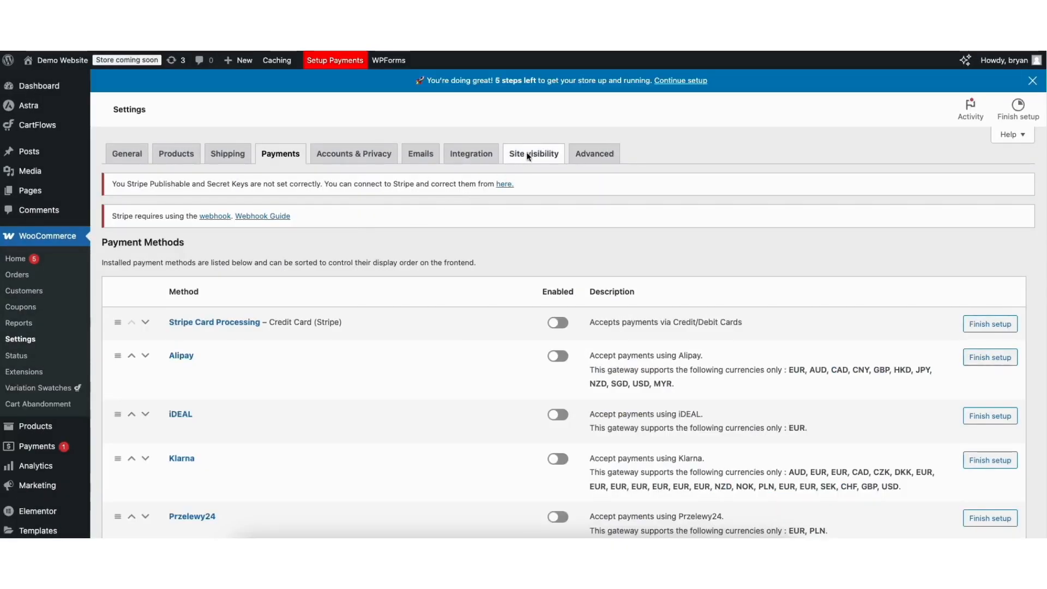
{"action": "left_click", "coordinate": [528, 154]}
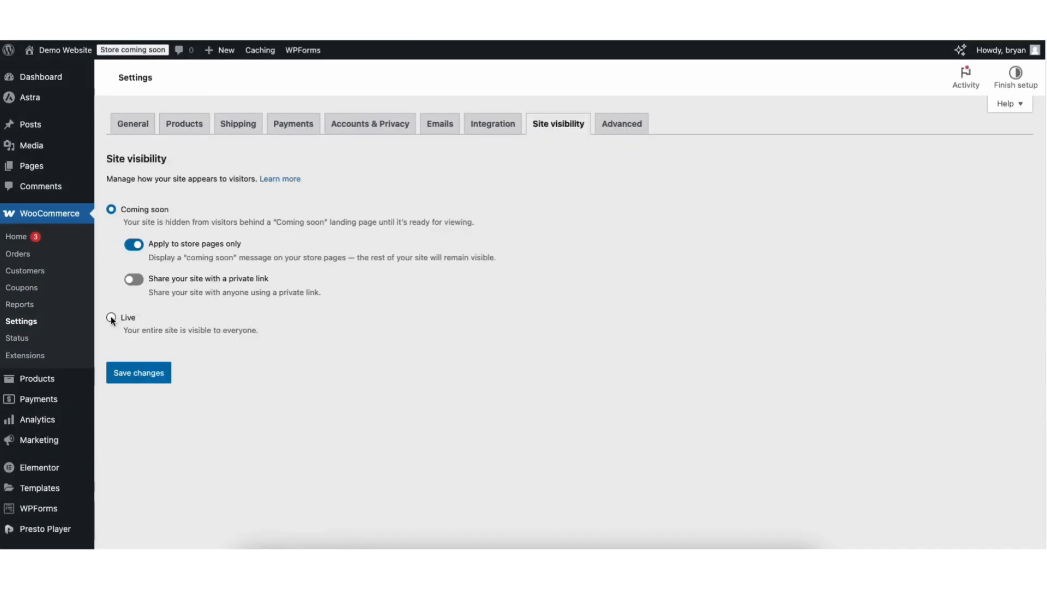
{"action": "left_click", "coordinate": [111, 318]}
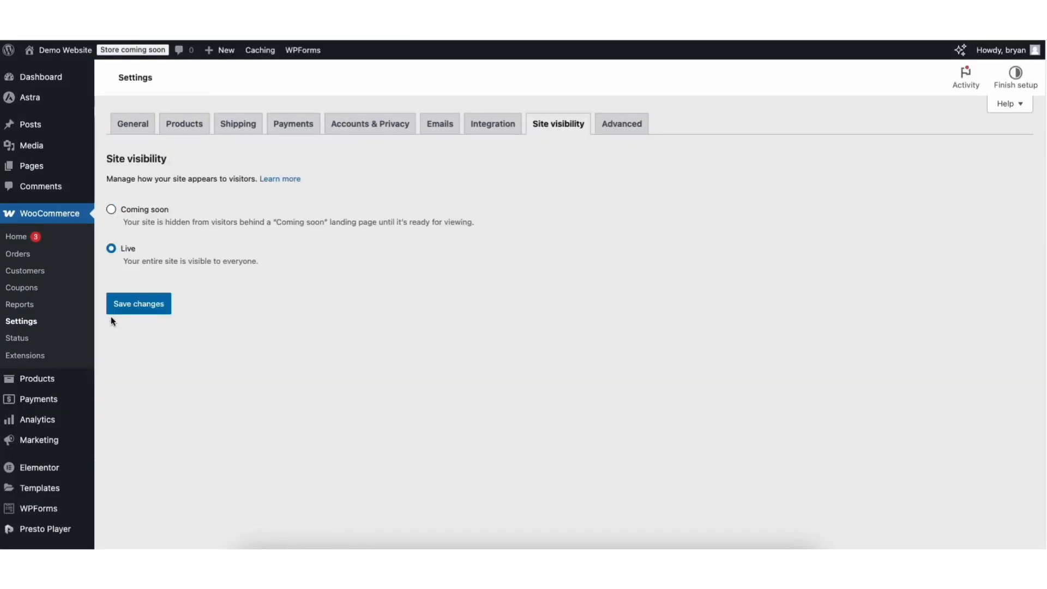
{"action": "left_click", "coordinate": [135, 305]}
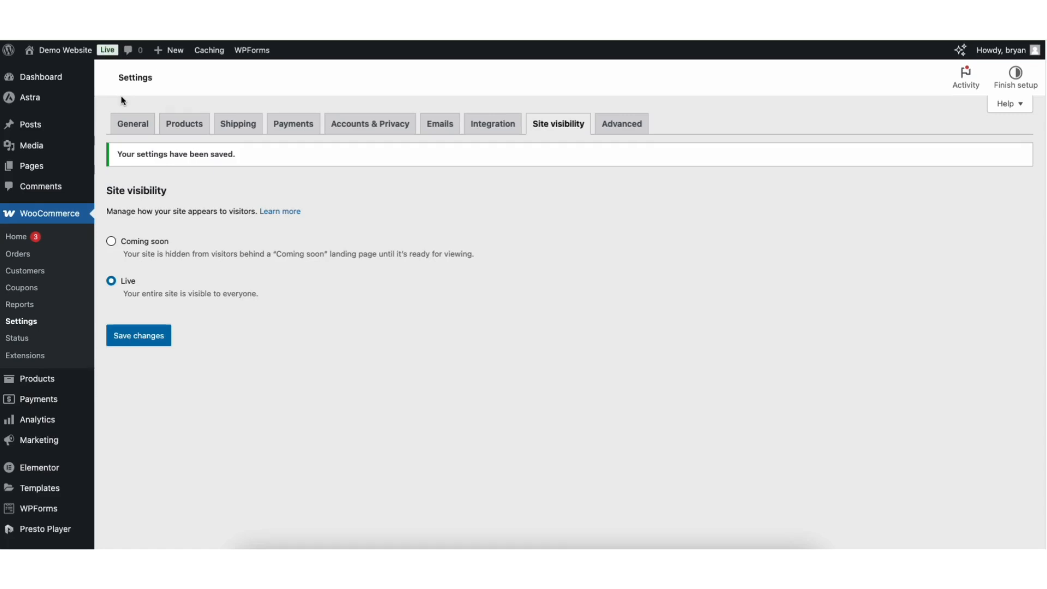
Visit the live store and look through the products on its Shop page
{"action": "mouse_move", "coordinate": [64, 53]}
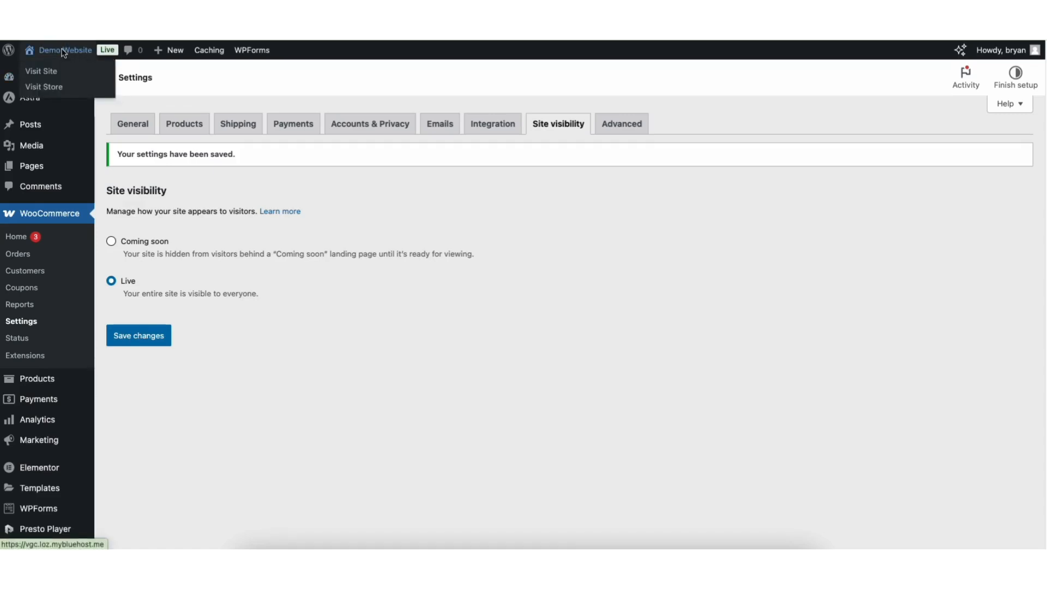
{"action": "left_click", "coordinate": [52, 88]}
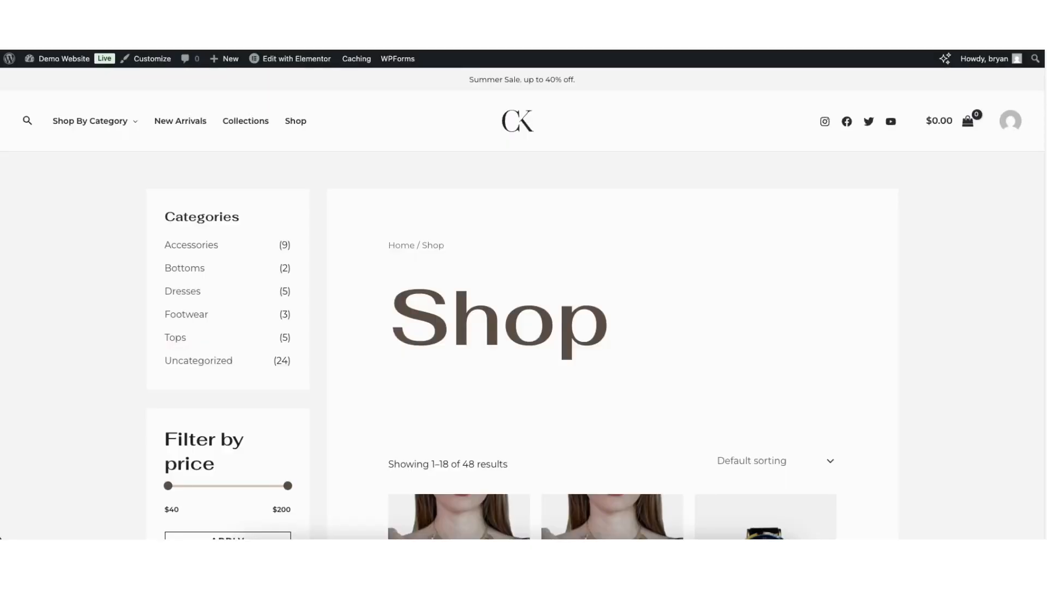
{"action": "scroll", "coordinate": [1044, 158], "scroll_direction": "down", "scroll_amount": 7}
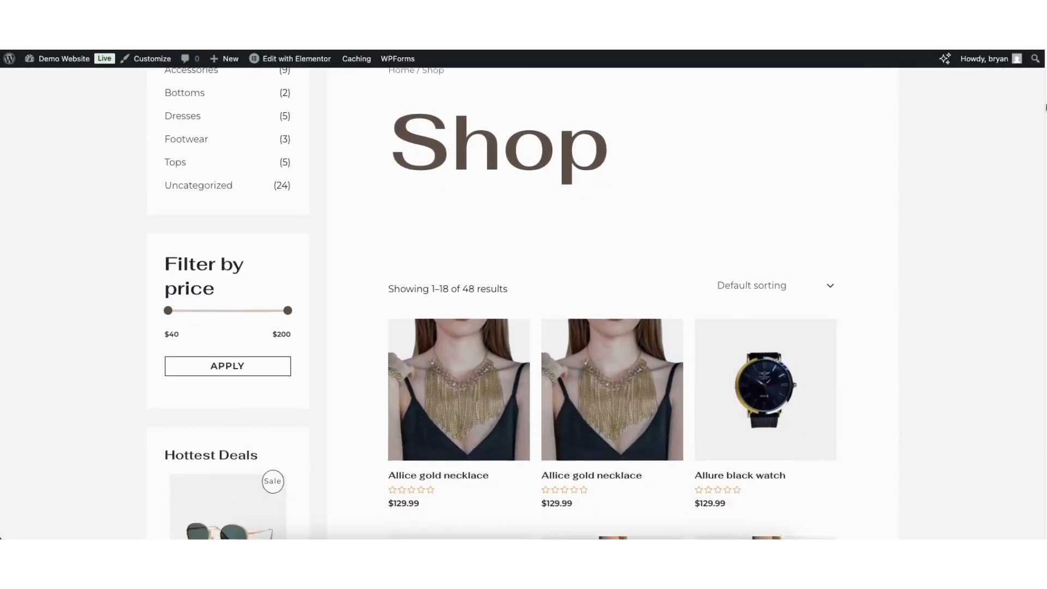
{"action": "scroll", "coordinate": [1044, 158], "scroll_direction": "down", "scroll_amount": 8}
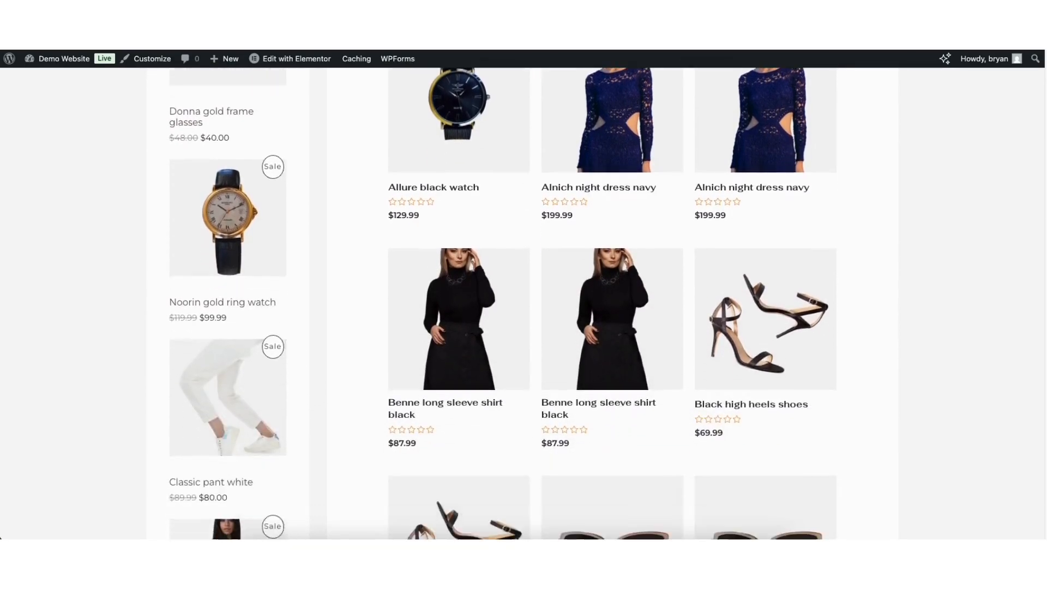
Open the Claire high heels shoes product from the Shop page and look through its product page
{"action": "scroll", "coordinate": [503, 303], "scroll_direction": "down", "scroll_amount": 6}
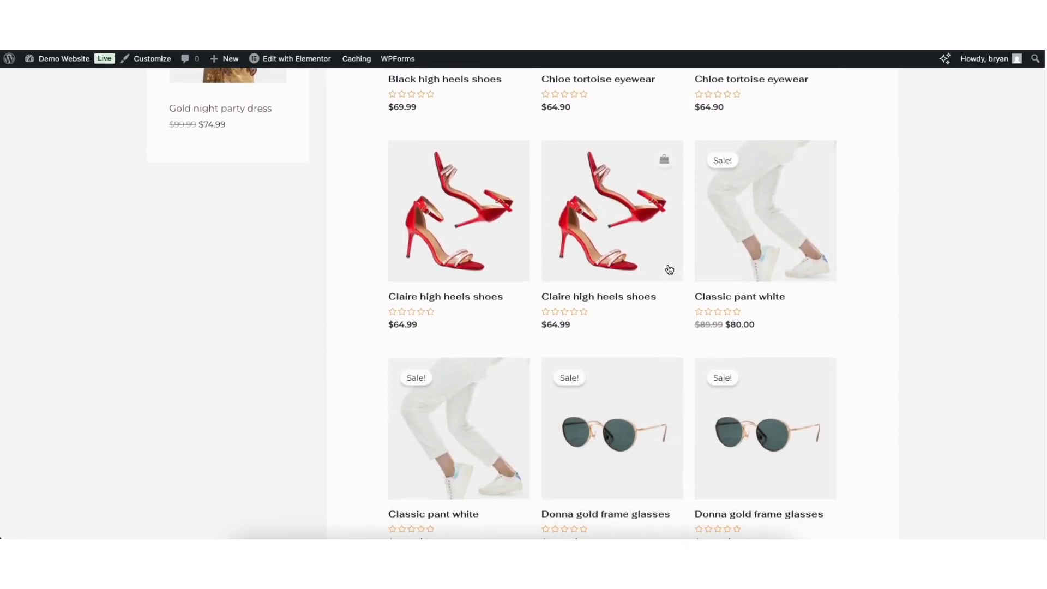
{"action": "left_click", "coordinate": [594, 217]}
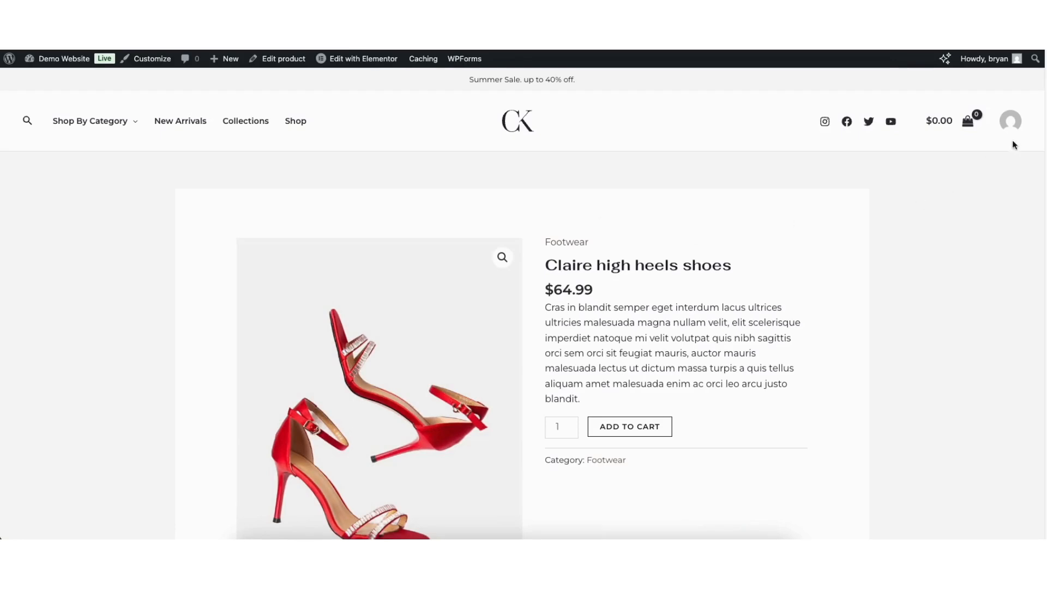
{"action": "scroll", "coordinate": [455, 408], "scroll_direction": "down", "scroll_amount": 8}
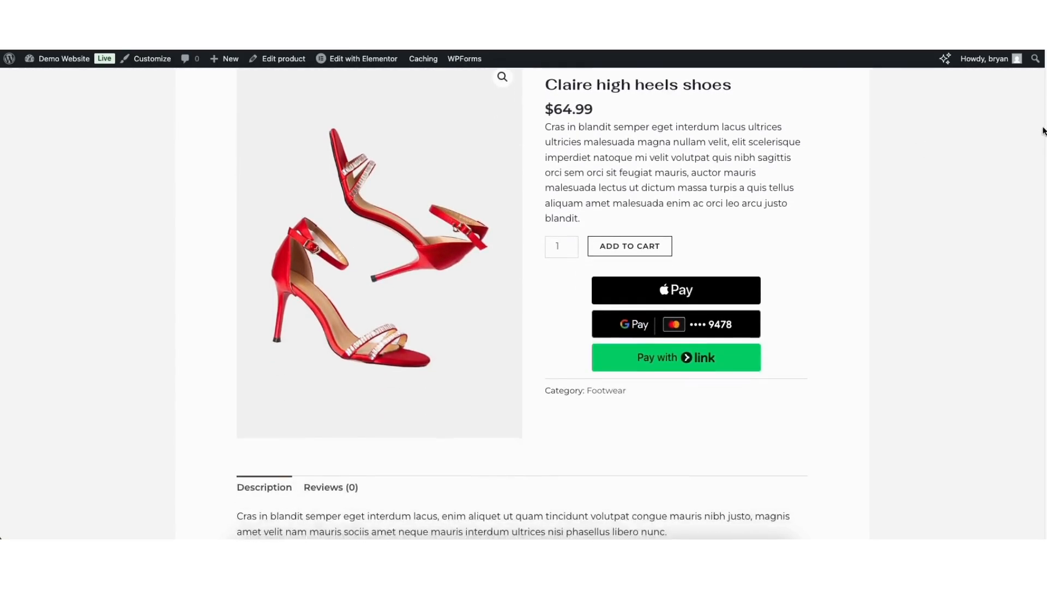
{"action": "scroll", "coordinate": [1035, 105], "scroll_direction": "down", "scroll_amount": 2}
{"action": "scroll", "coordinate": [1035, 105], "scroll_direction": "up", "scroll_amount": 8}
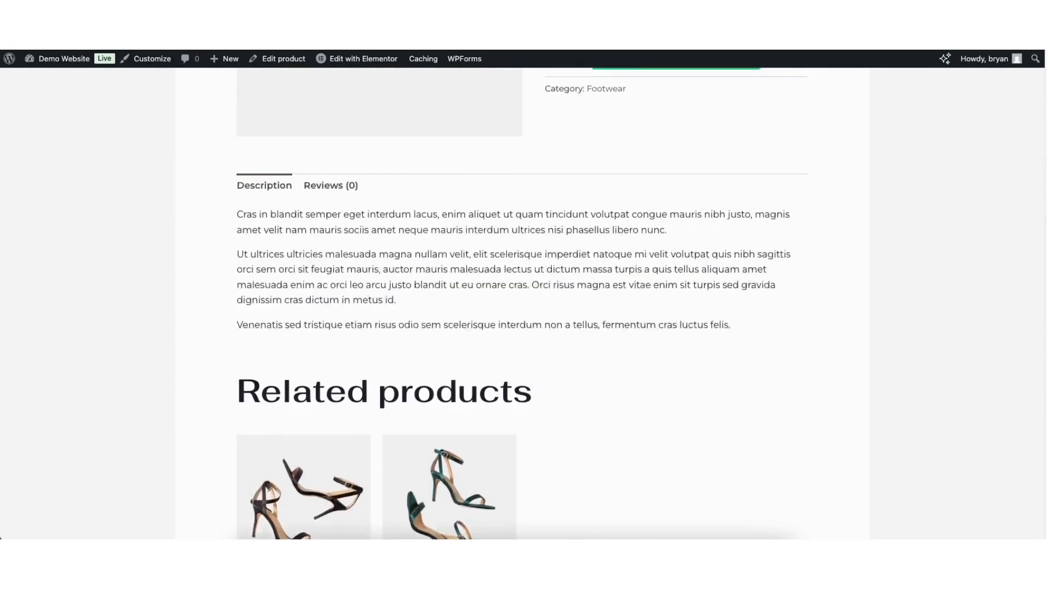
Add one pair of Claire high heels shoes to the cart and view the cart
{"action": "left_click", "coordinate": [611, 303]}
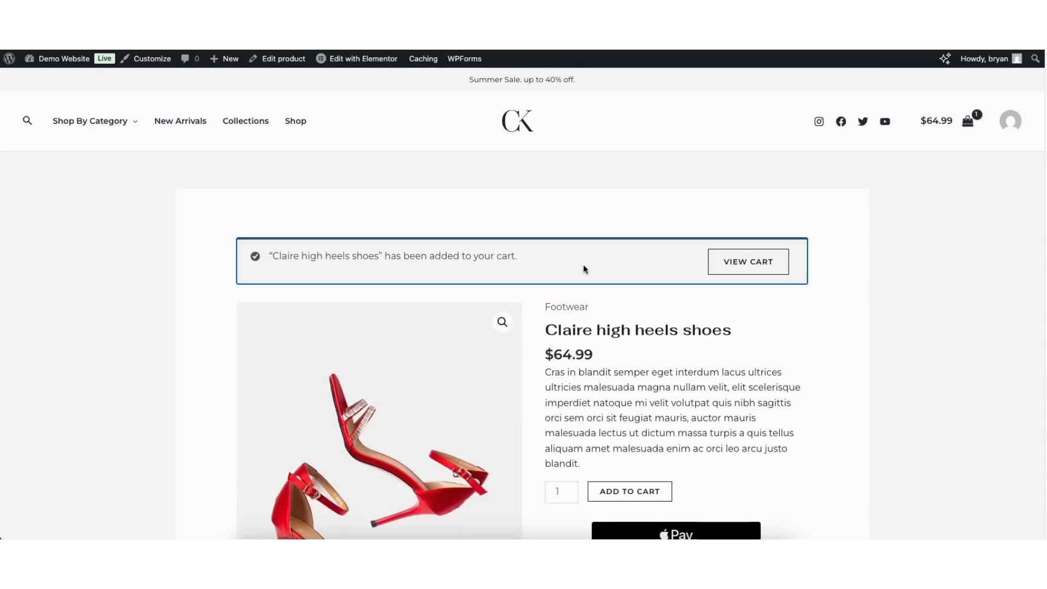
{"action": "left_click", "coordinate": [733, 262]}
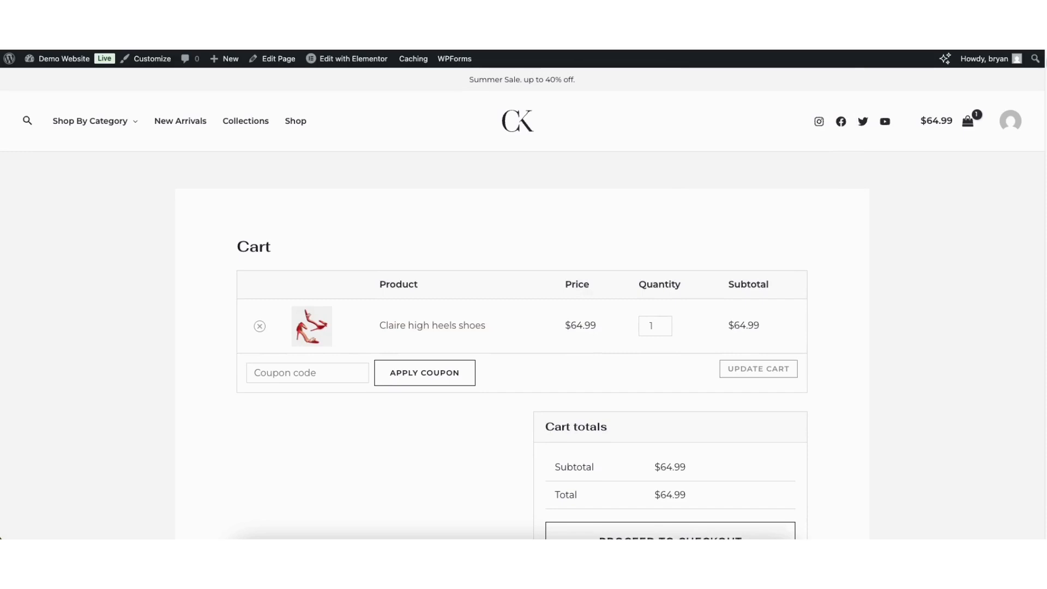
{"action": "scroll", "coordinate": [1045, 114], "scroll_direction": "down", "scroll_amount": 3}
{"action": "scroll", "coordinate": [1045, 113], "scroll_direction": "down", "scroll_amount": 2}
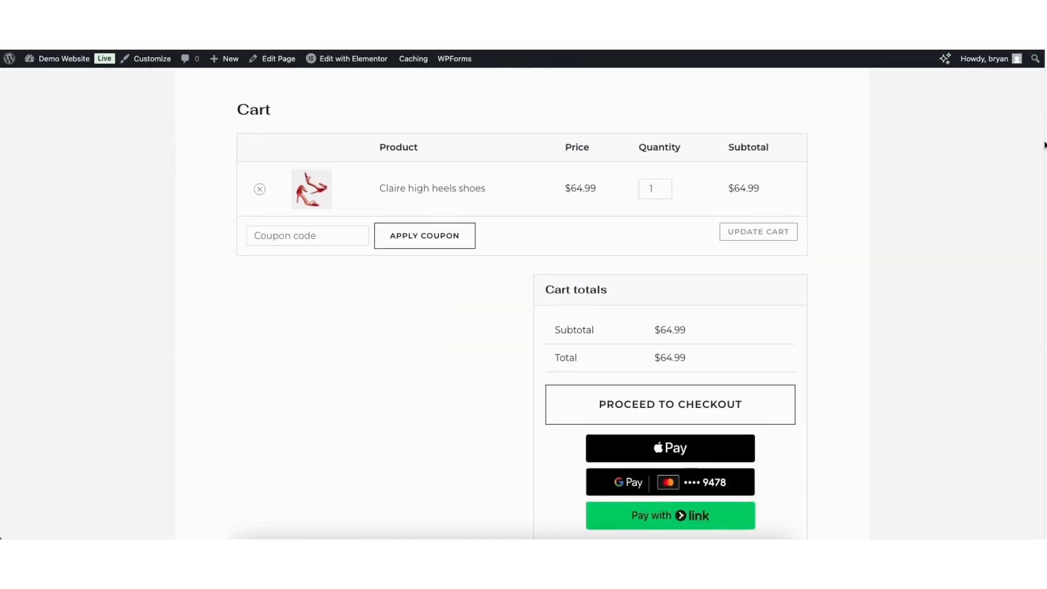
Proceed to checkout and look over the billing details, order summary and card payment form
{"action": "left_click", "coordinate": [596, 402]}
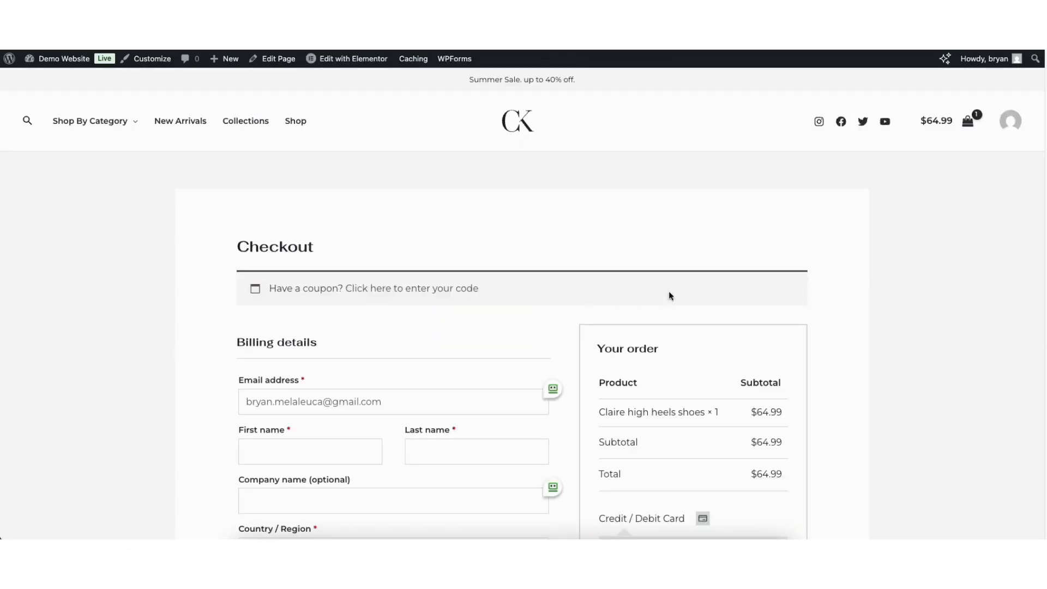
{"action": "scroll", "coordinate": [522, 304], "scroll_direction": "down", "scroll_amount": 7}
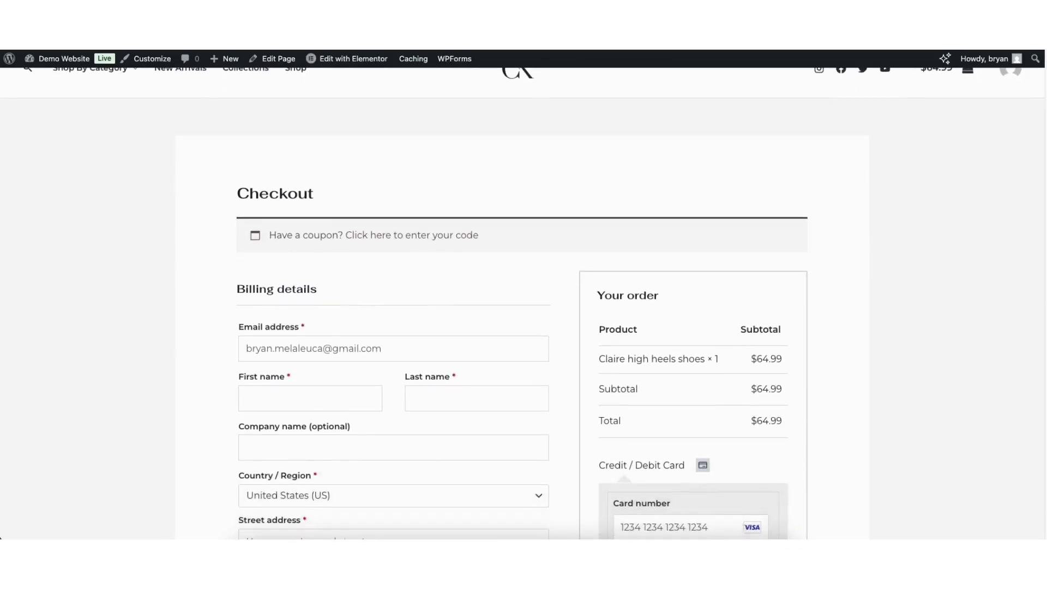
{"action": "scroll", "coordinate": [521, 304], "scroll_direction": "down", "scroll_amount": 9}
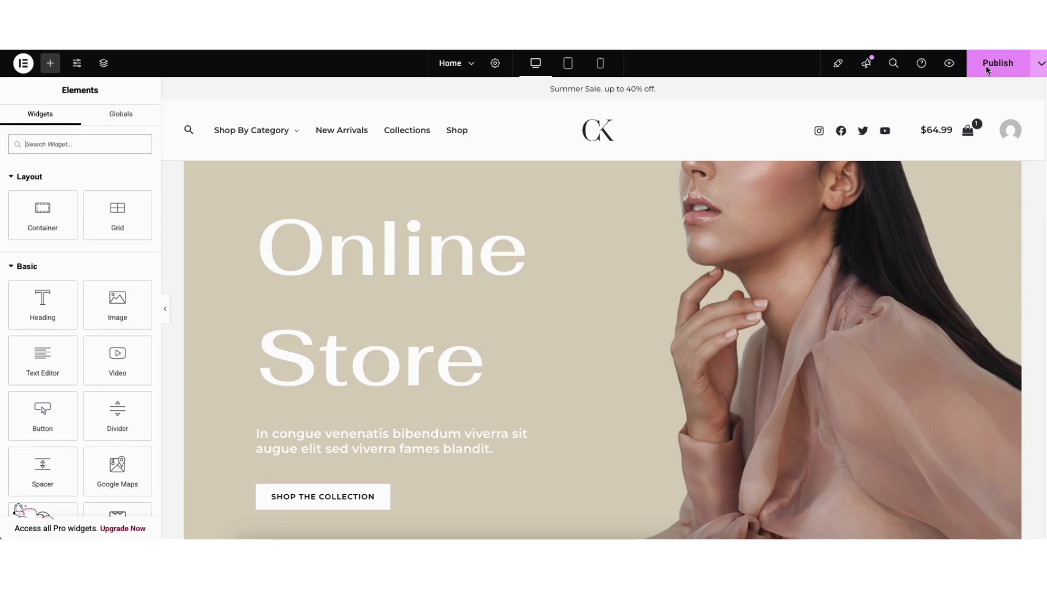
Check the Home page's publishing options in Elementor and preview the page in tablet and mobile layouts before returning to desktop
{"action": "left_click", "coordinate": [1040, 64]}
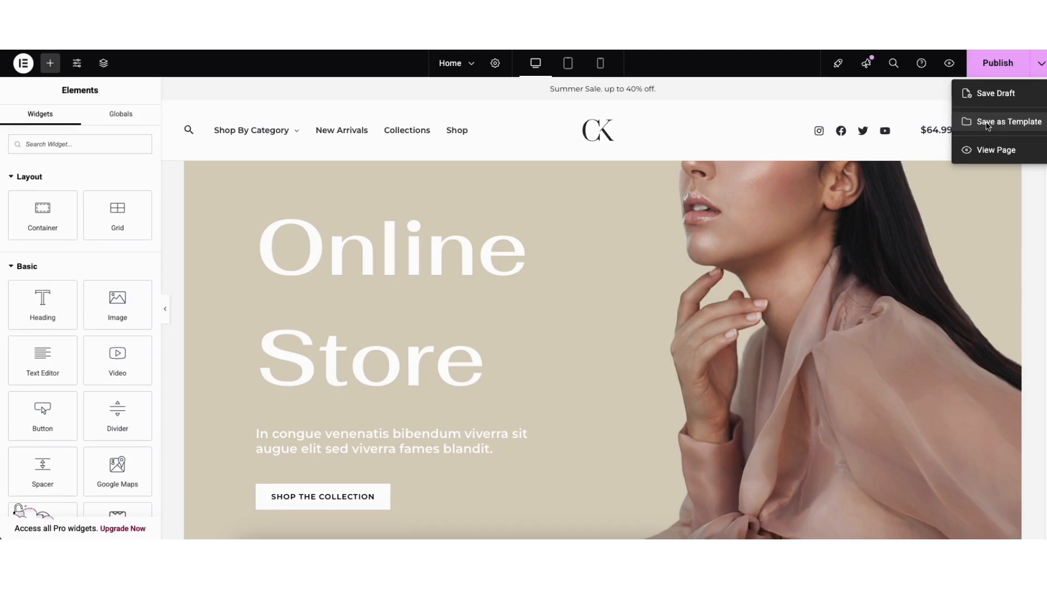
{"action": "left_click", "coordinate": [940, 92]}
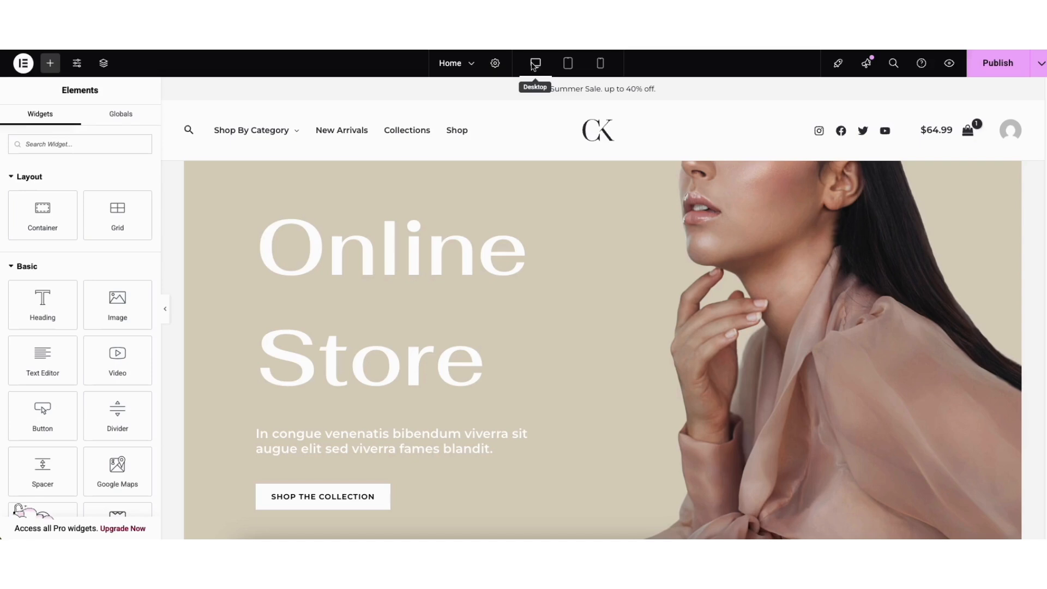
{"action": "left_click", "coordinate": [568, 64]}
{"action": "left_click_drag", "start_coordinate": [825, 107], "coordinate": [822, 80]}
{"action": "left_click", "coordinate": [600, 64]}
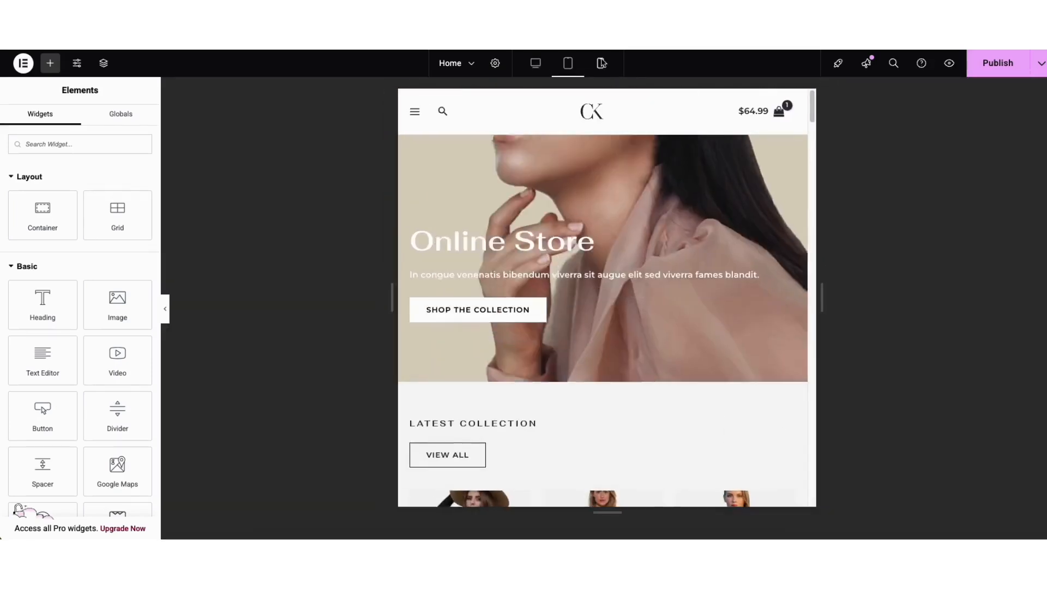
{"action": "mouse_move", "coordinate": [708, 106]}
{"action": "left_mouse_down"}
{"action": "mouse_move", "coordinate": [707, 153]}
{"action": "mouse_move", "coordinate": [707, 93]}
{"action": "left_mouse_up"}
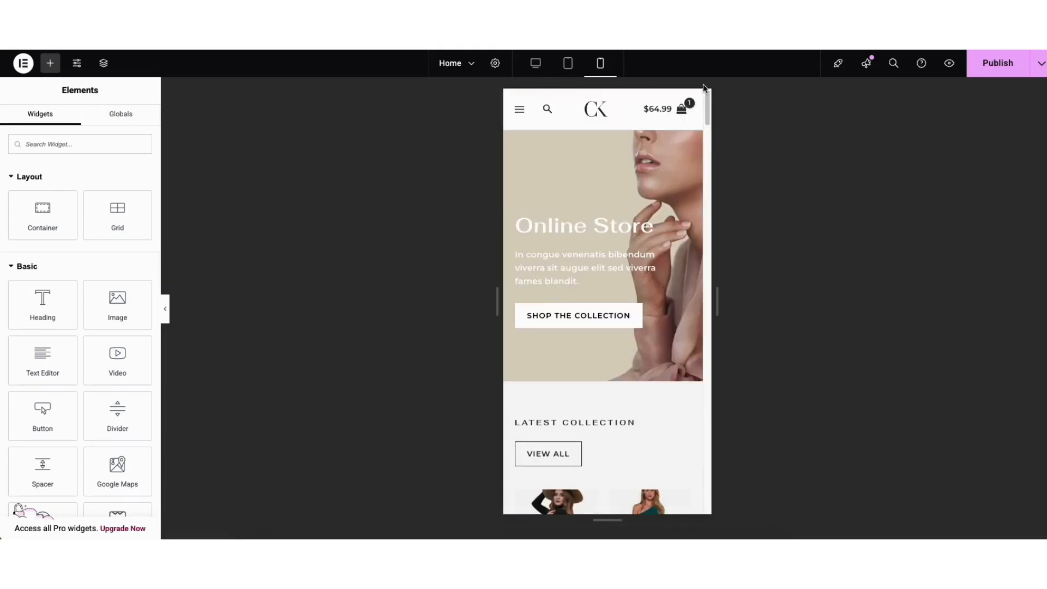
{"action": "left_click", "coordinate": [534, 64]}
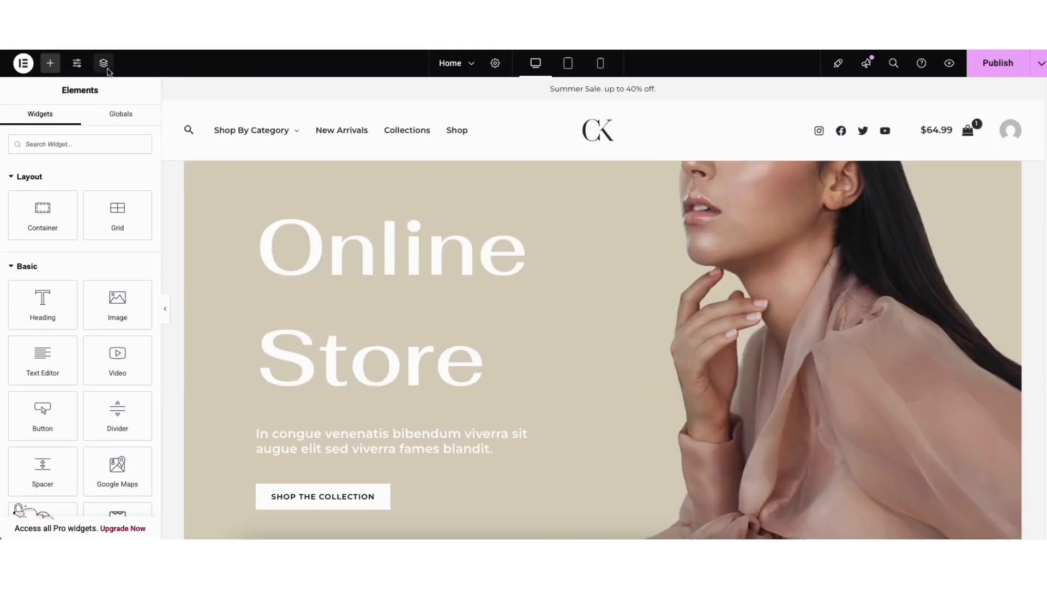
Look at Elementor's Site Settings and the Home page's history of actions and revisions
{"action": "left_click", "coordinate": [76, 64]}
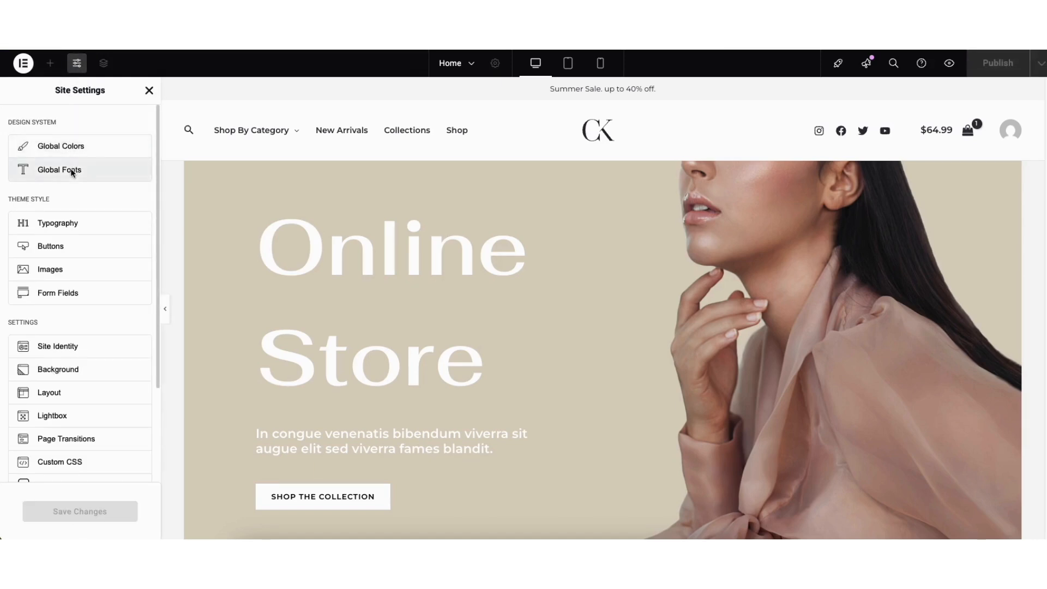
{"action": "left_click", "coordinate": [149, 91]}
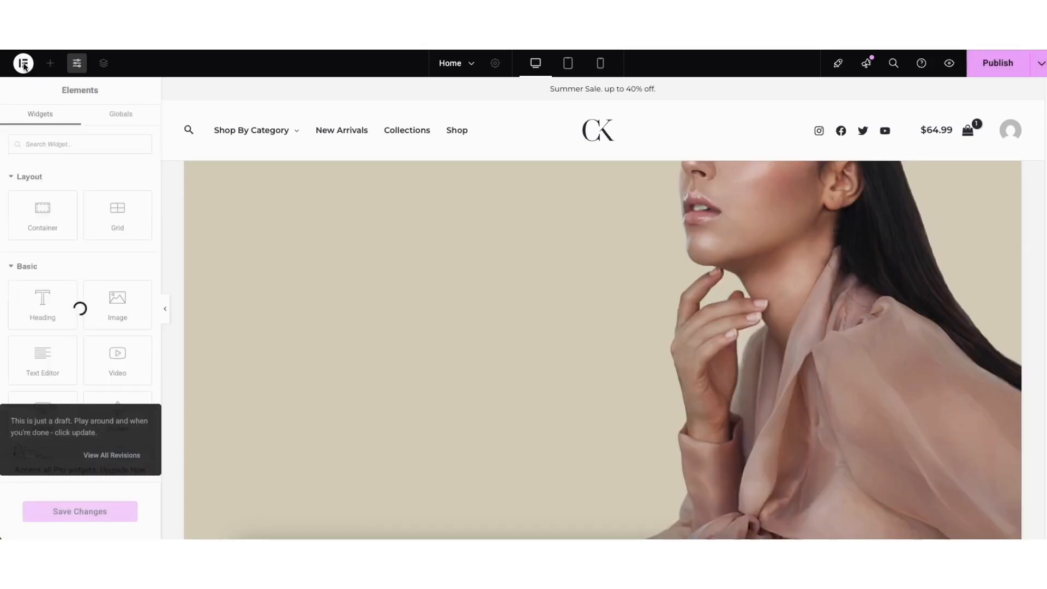
{"action": "left_click", "coordinate": [22, 63]}
{"action": "left_click", "coordinate": [39, 111]}
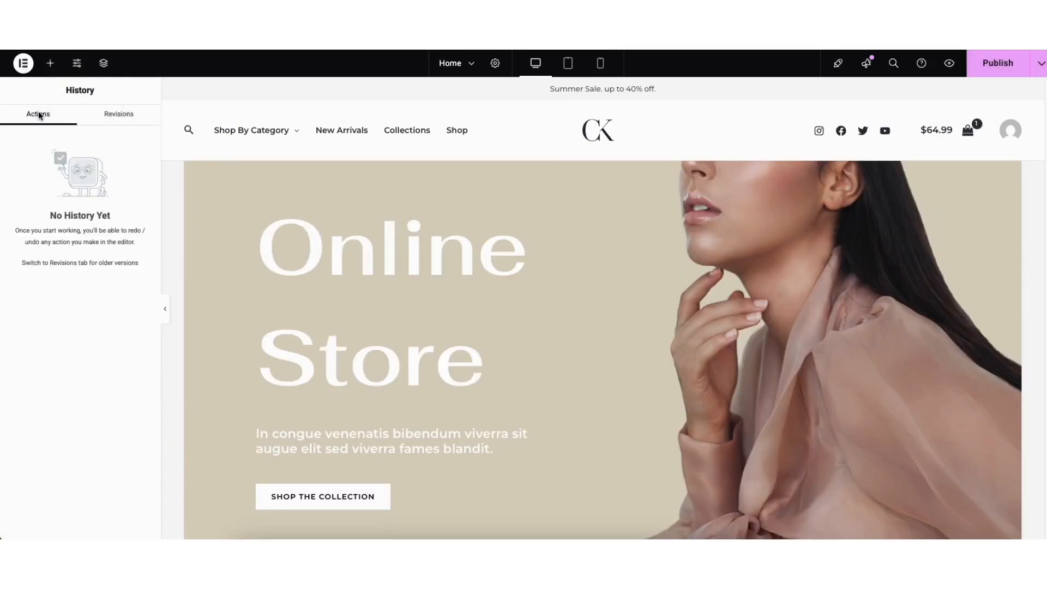
{"action": "left_click", "coordinate": [113, 115]}
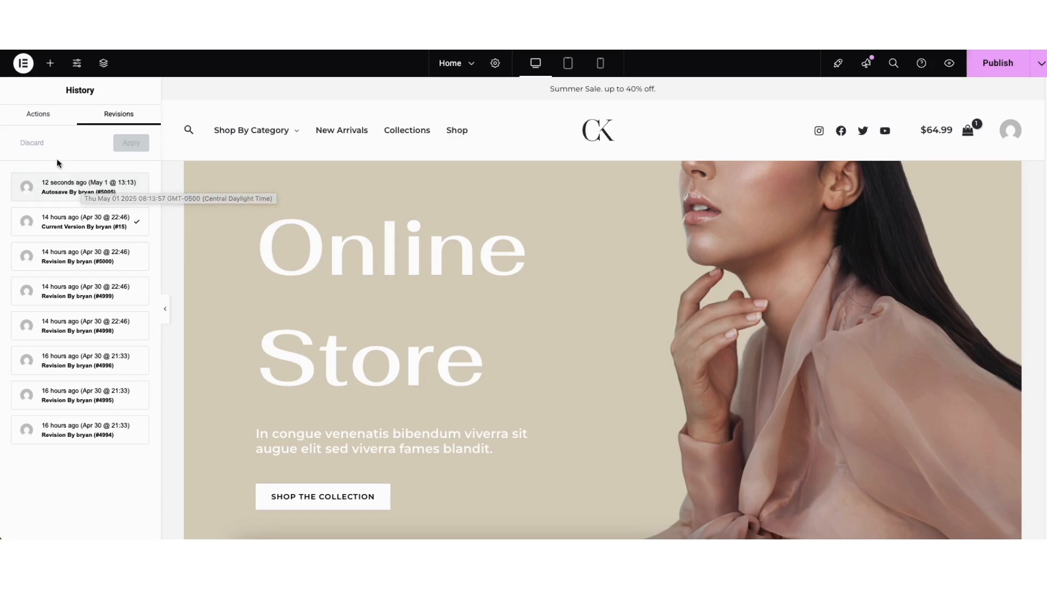
Exit Elementor to the WordPress page editor and return to the WordPress dashboard
{"action": "left_click", "coordinate": [22, 67]}
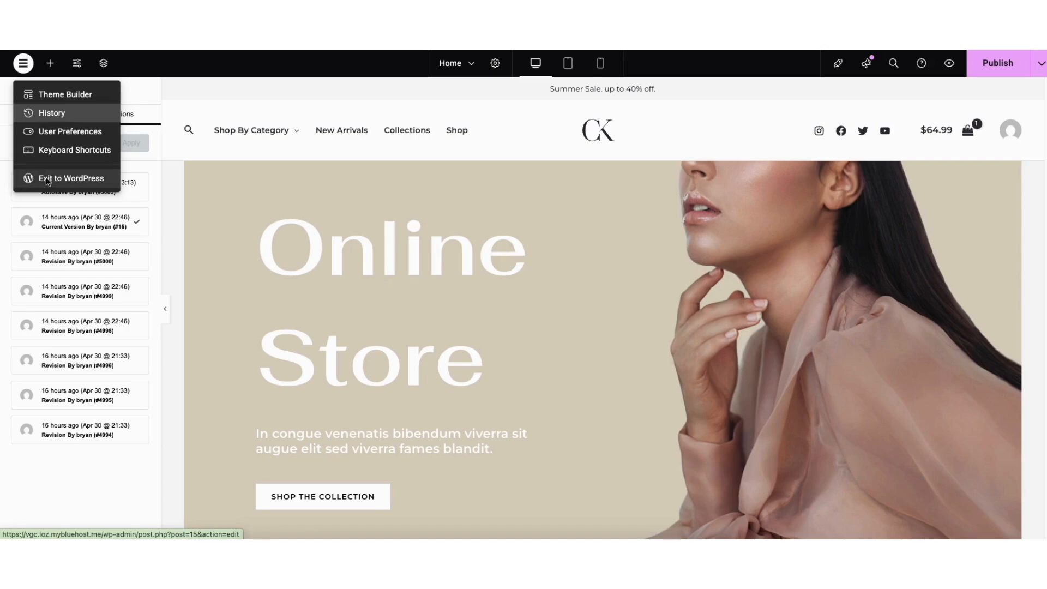
{"action": "left_click", "coordinate": [47, 179]}
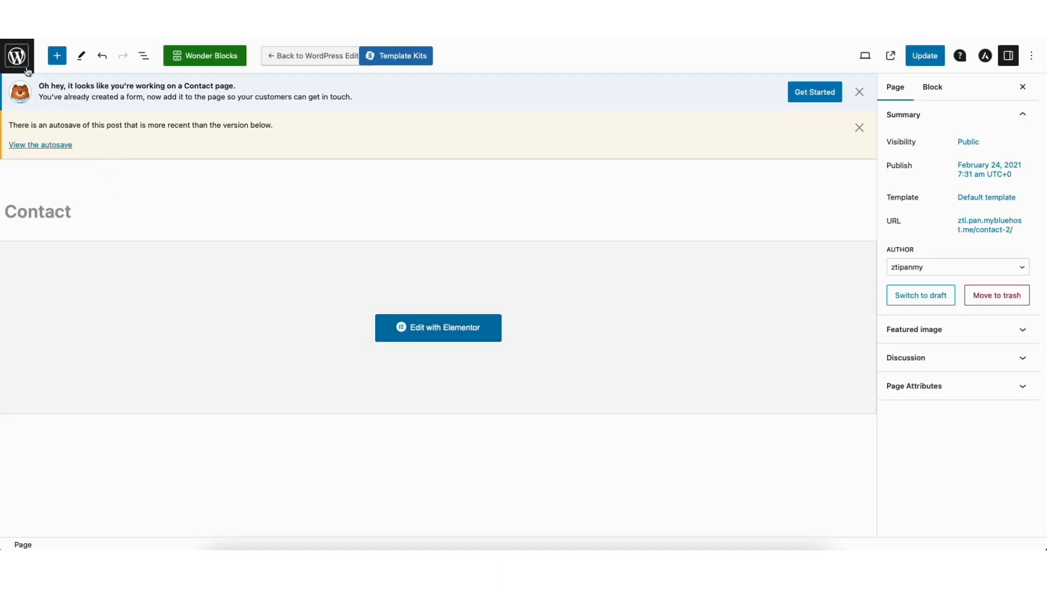
{"action": "left_click", "coordinate": [24, 65]}
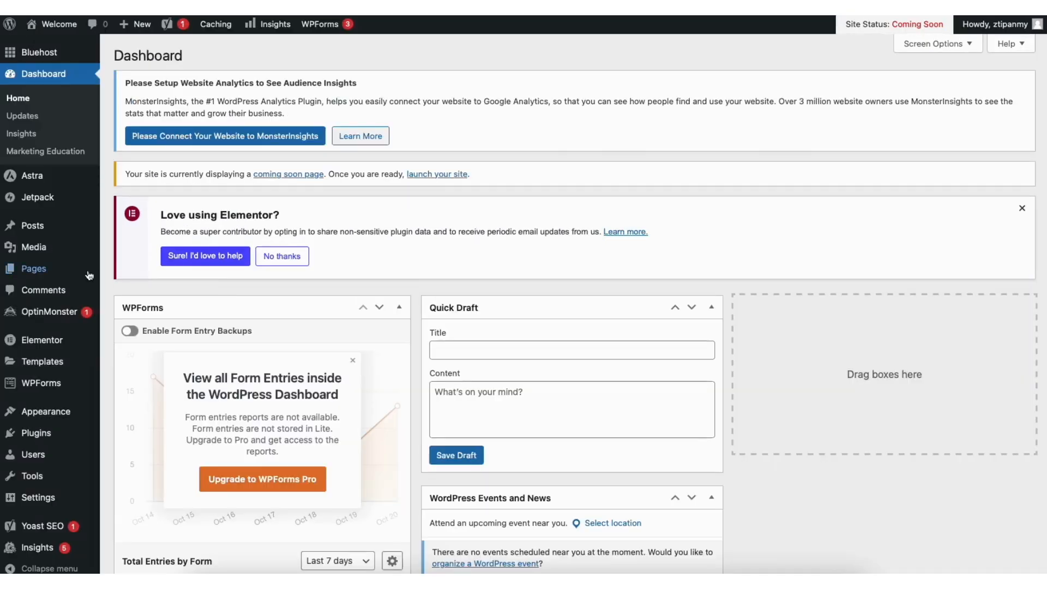
View the list of all pages and look through the images in the Media Library
{"action": "mouse_move", "coordinate": [45, 273]}
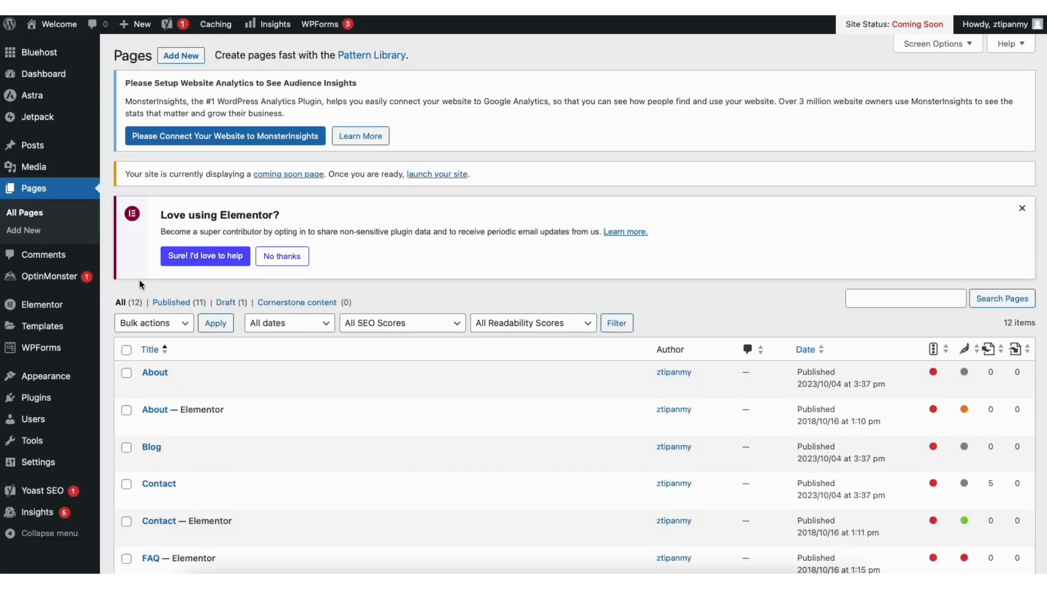
{"action": "mouse_move", "coordinate": [30, 172]}
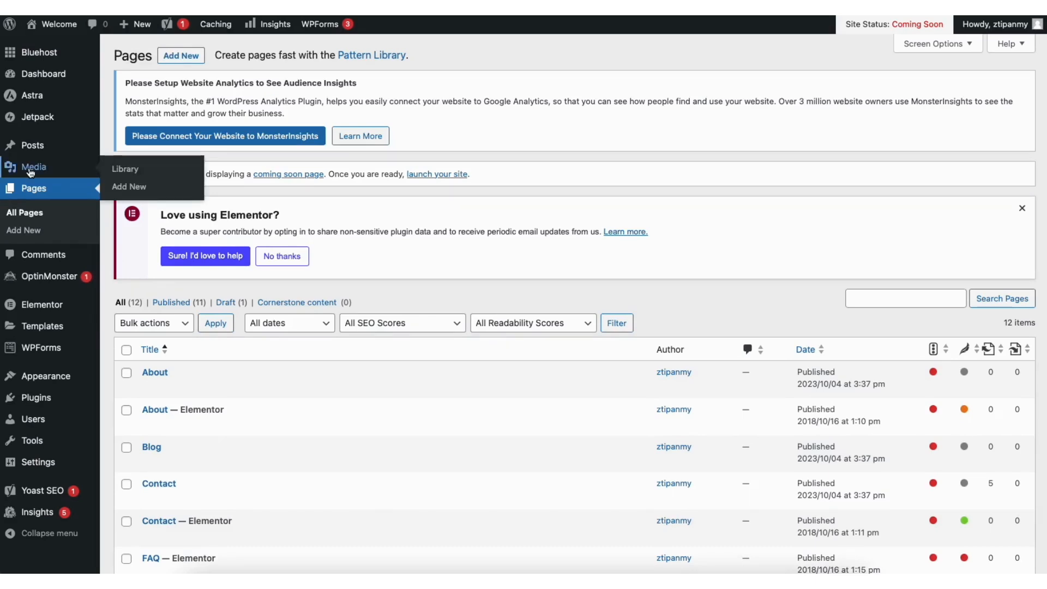
{"action": "left_click", "coordinate": [130, 171]}
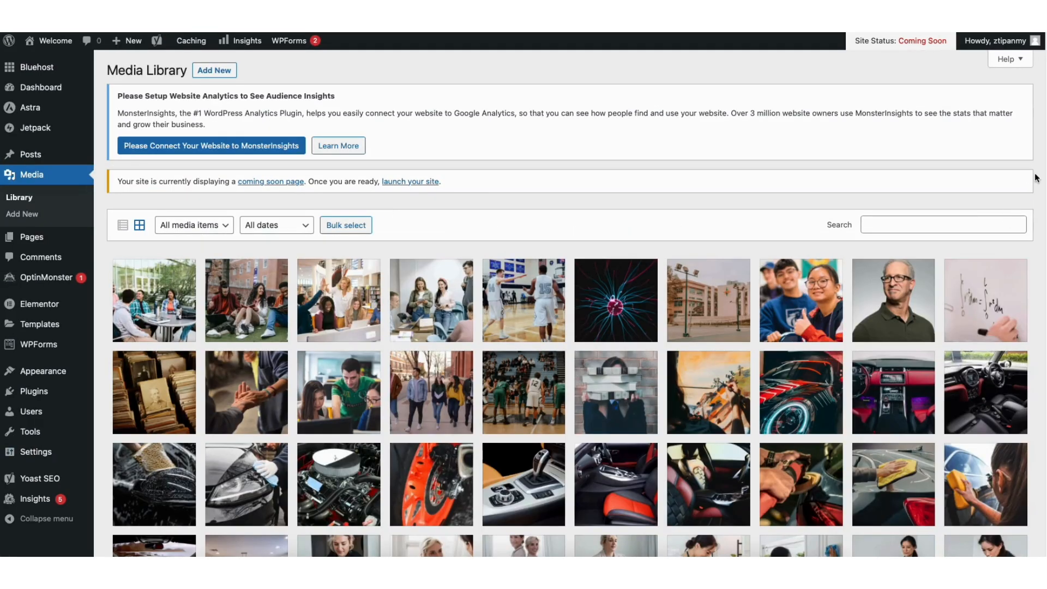
{"action": "scroll", "coordinate": [1036, 181], "scroll_direction": "down", "scroll_amount": 5}
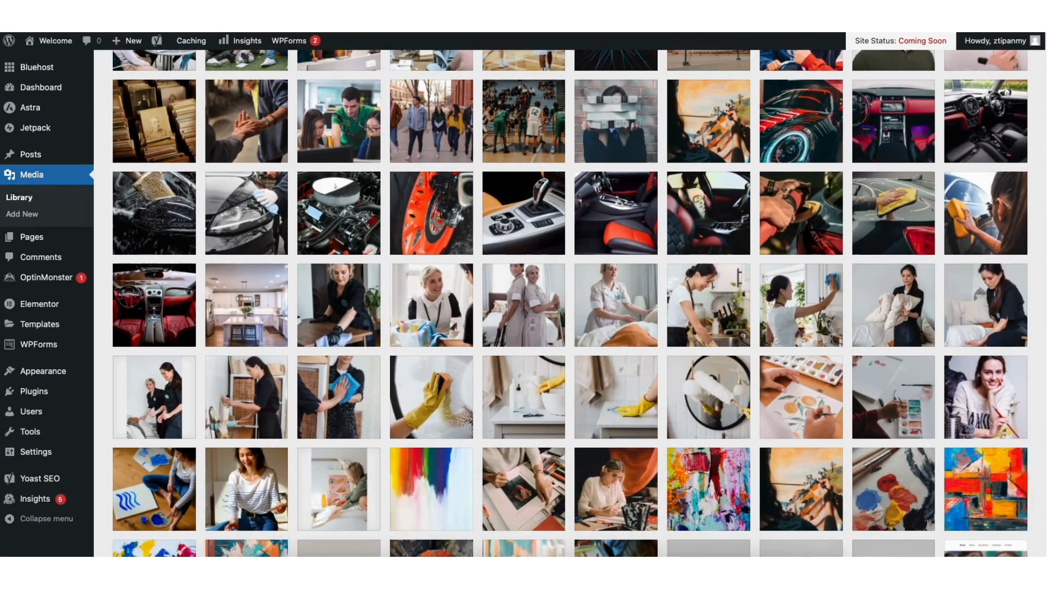
{"action": "scroll", "coordinate": [1036, 180], "scroll_direction": "up", "scroll_amount": 4}
{"action": "scroll", "coordinate": [1036, 181], "scroll_direction": "up", "scroll_amount": 1}
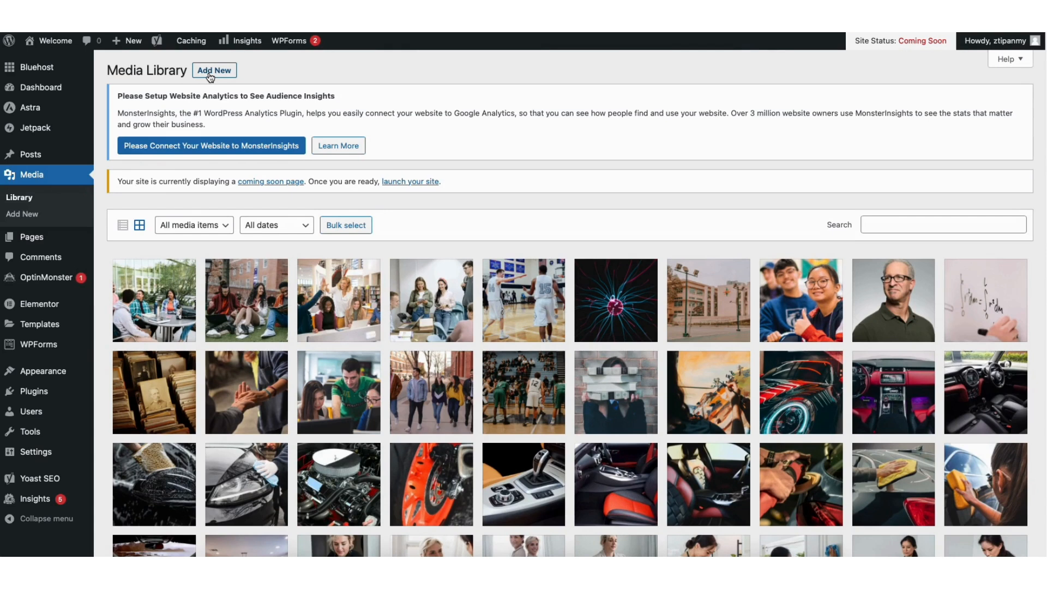
View the list of all blog posts and the site's comments
{"action": "mouse_move", "coordinate": [39, 157]}
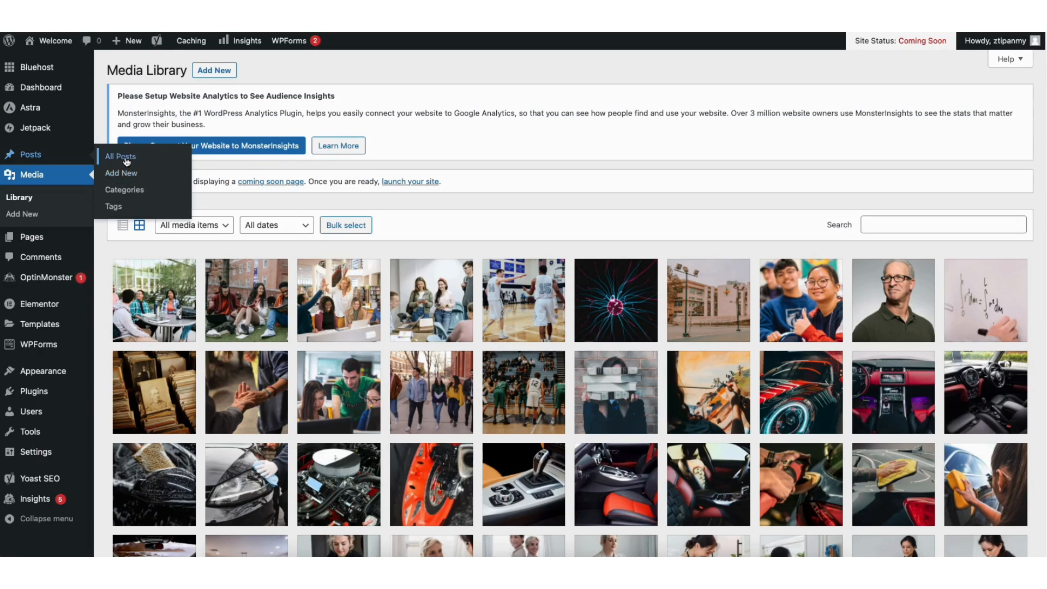
{"action": "left_click", "coordinate": [125, 159]}
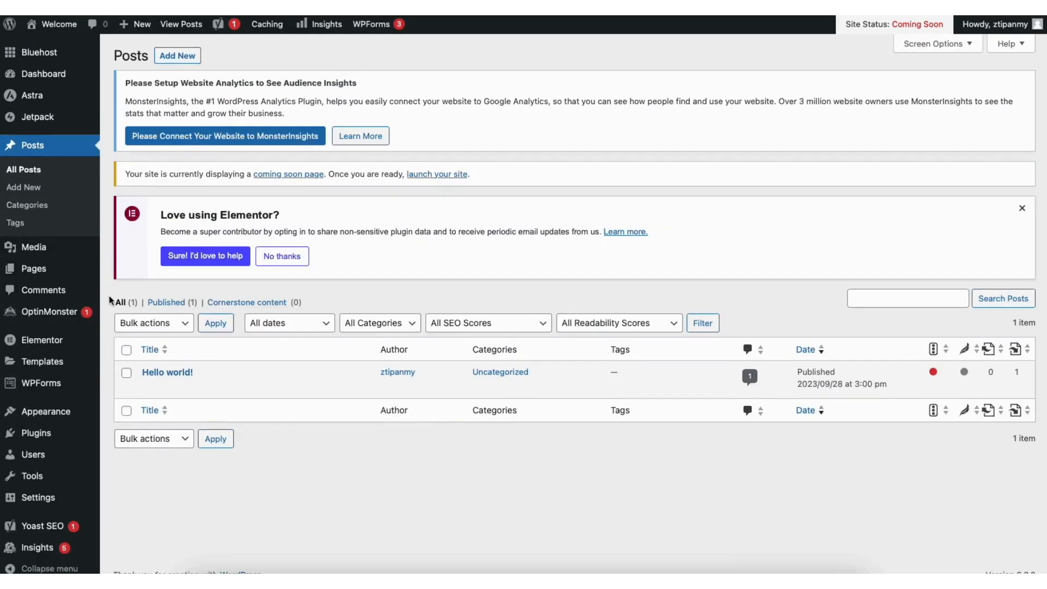
{"action": "left_click", "coordinate": [51, 288]}
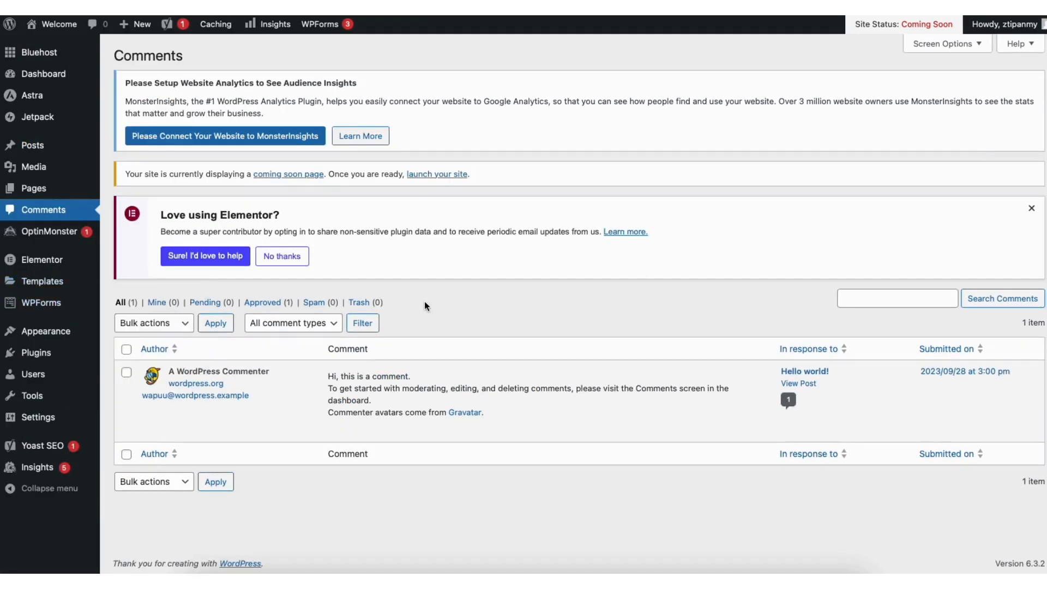
{"action": "mouse_move", "coordinate": [385, 434]}
Open the page for adding plugins and look through the featured plugins
{"action": "mouse_move", "coordinate": [39, 357]}
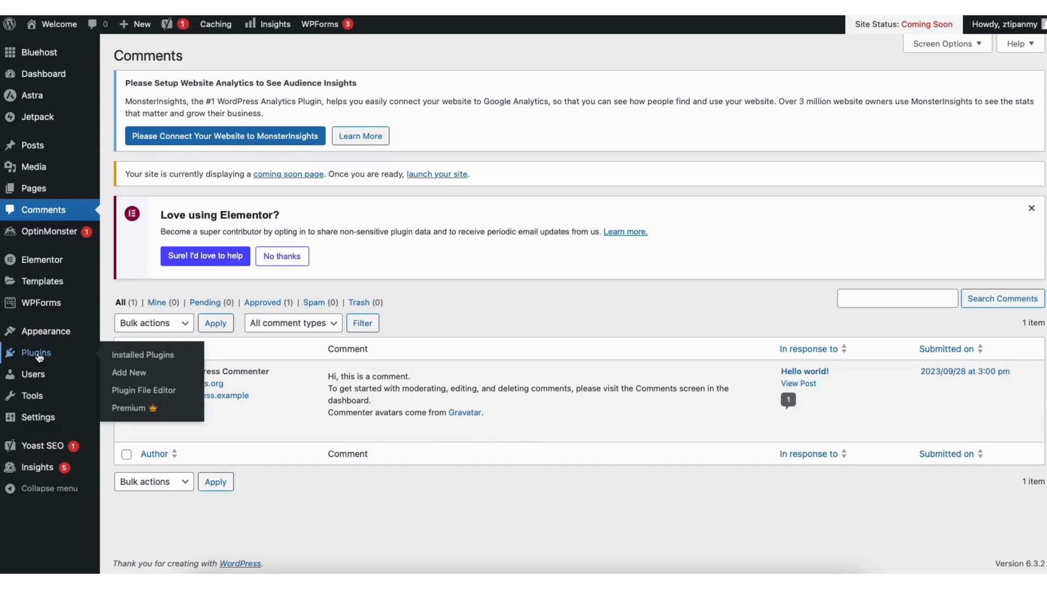
{"action": "left_click", "coordinate": [134, 371]}
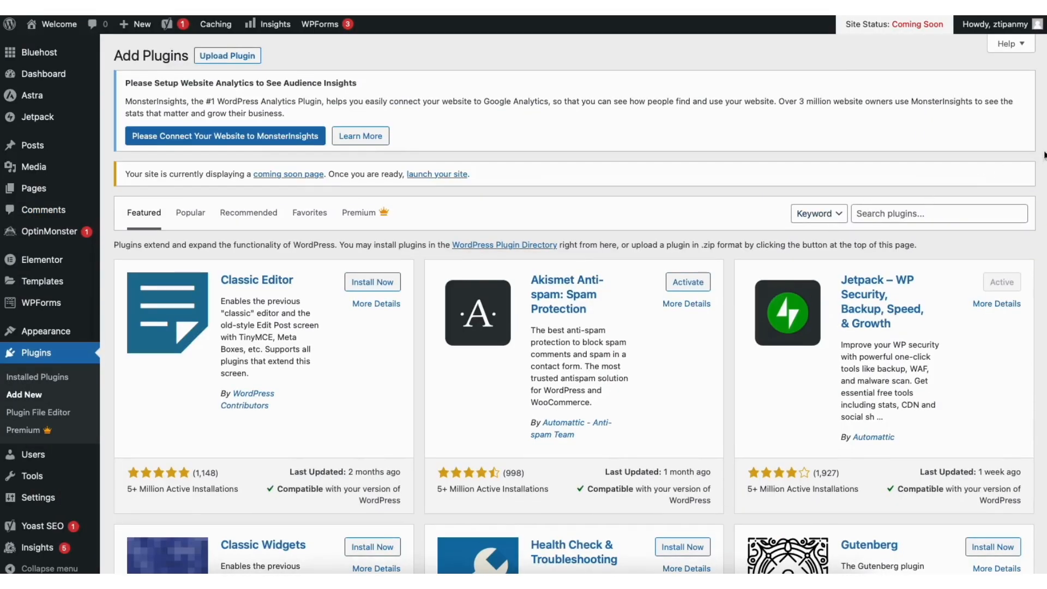
{"action": "scroll", "coordinate": [572, 303], "scroll_direction": "down", "scroll_amount": 5}
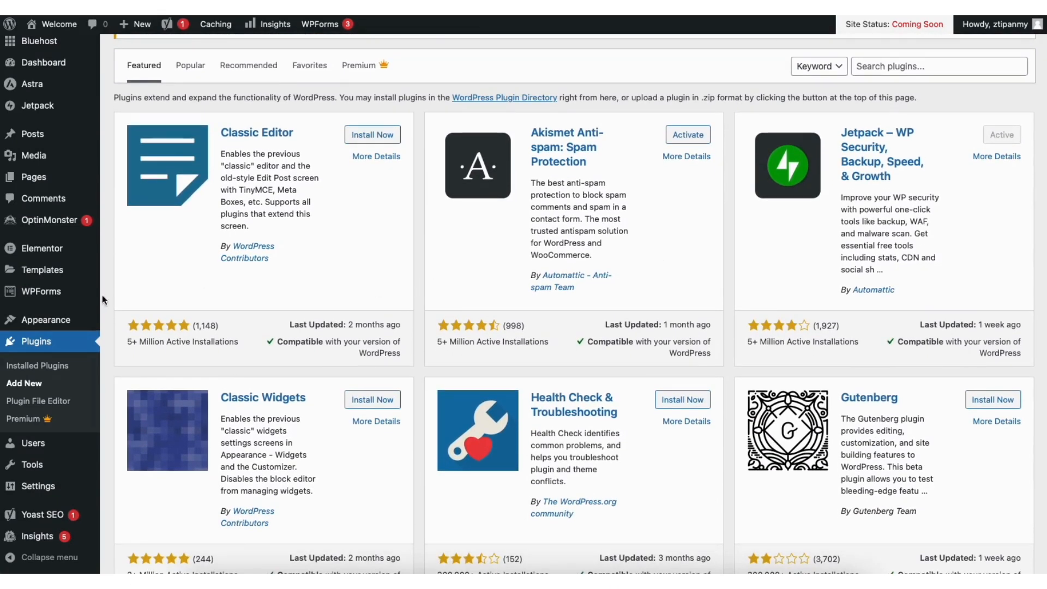
Open the site's menu management page and choose the Primary menu for editing
{"action": "mouse_move", "coordinate": [63, 324]}
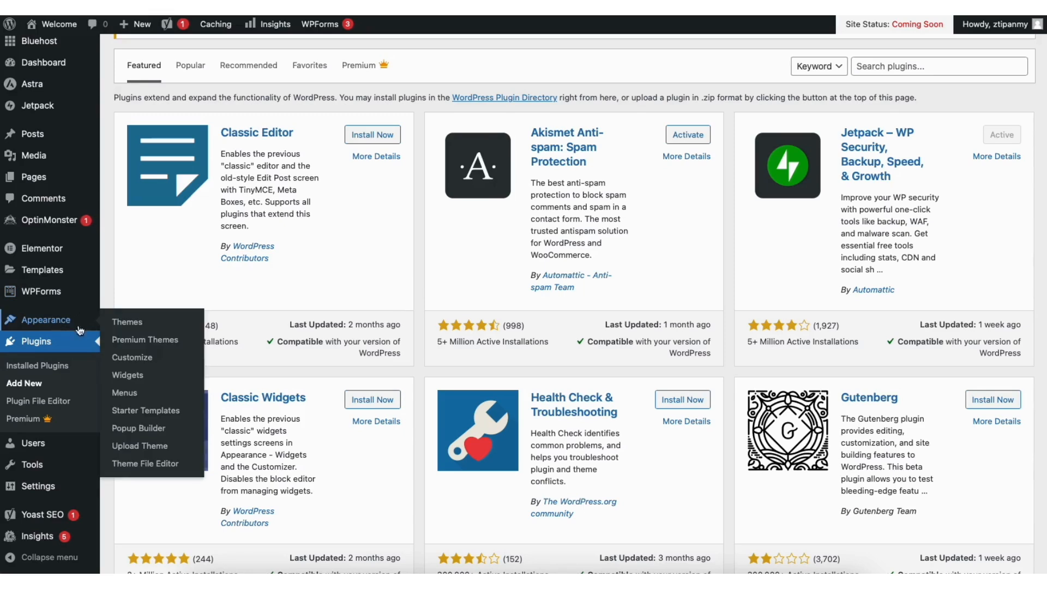
{"action": "left_click", "coordinate": [125, 394]}
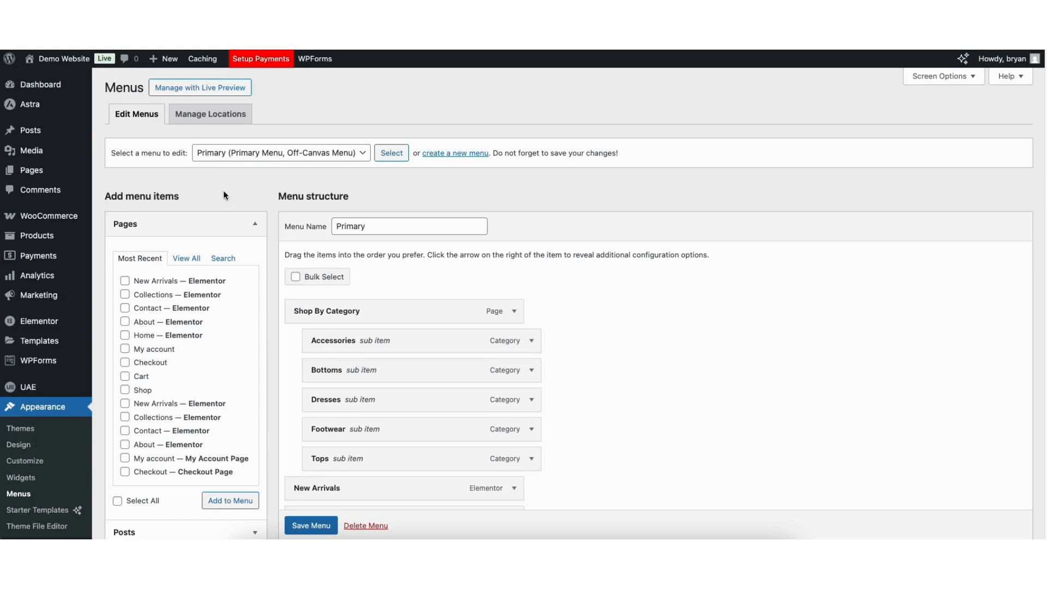
{"action": "left_click", "coordinate": [228, 155]}
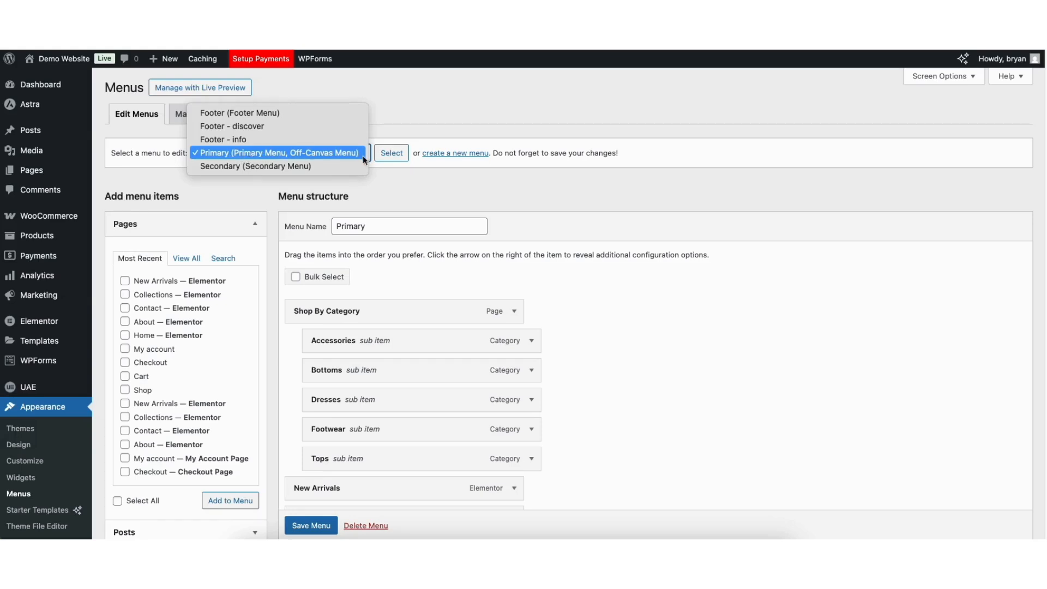
{"action": "left_click", "coordinate": [391, 153]}
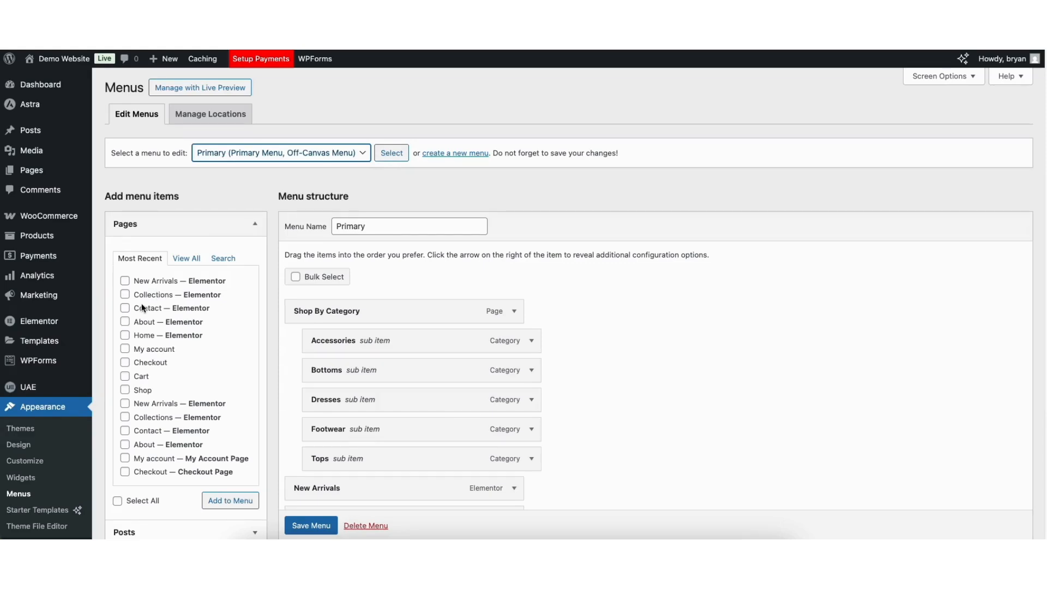
Add the Contact page to the Primary menu and place it above Shop
{"action": "left_click", "coordinate": [124, 307]}
{"action": "left_click", "coordinate": [212, 500]}
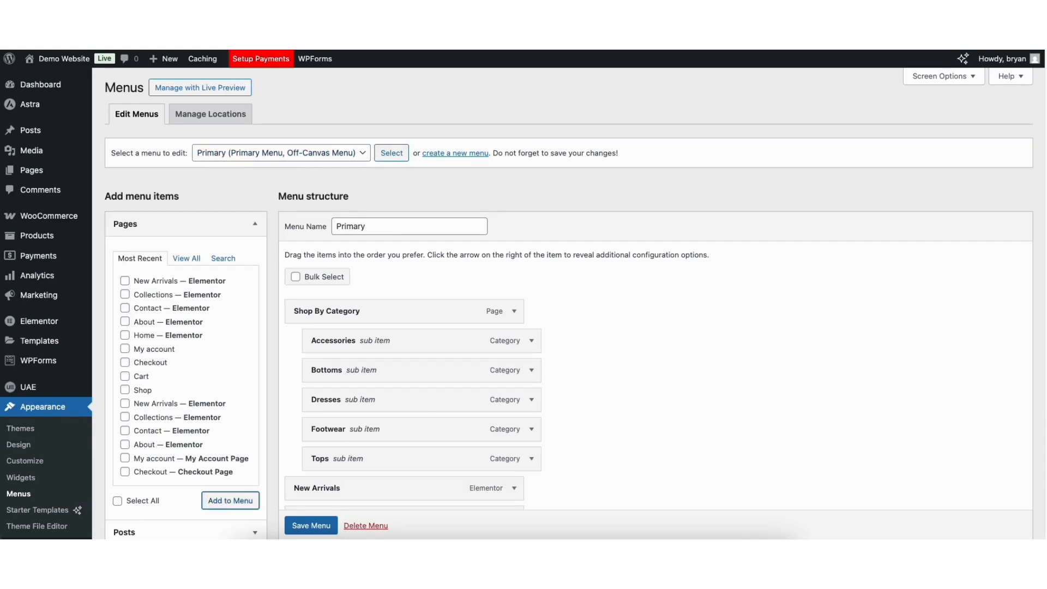
{"action": "scroll", "coordinate": [1035, 274], "scroll_direction": "down", "scroll_amount": 5}
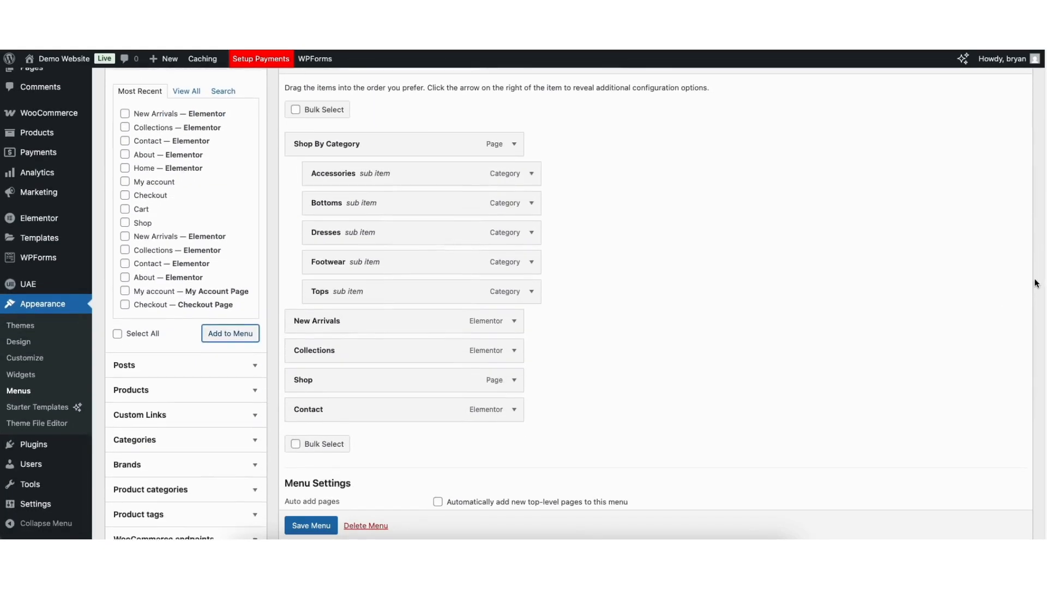
{"action": "left_click_drag", "start_coordinate": [336, 392], "coordinate": [306, 371]}
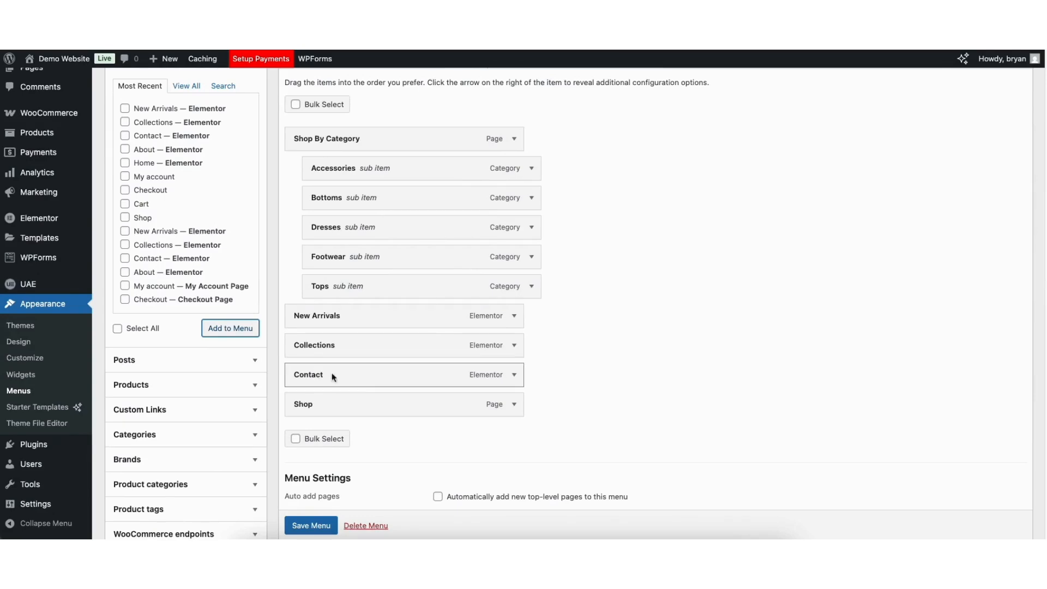
Expand the Contact menu item, examine its navigation label and removal options, and collapse it again
{"action": "left_click", "coordinate": [515, 375]}
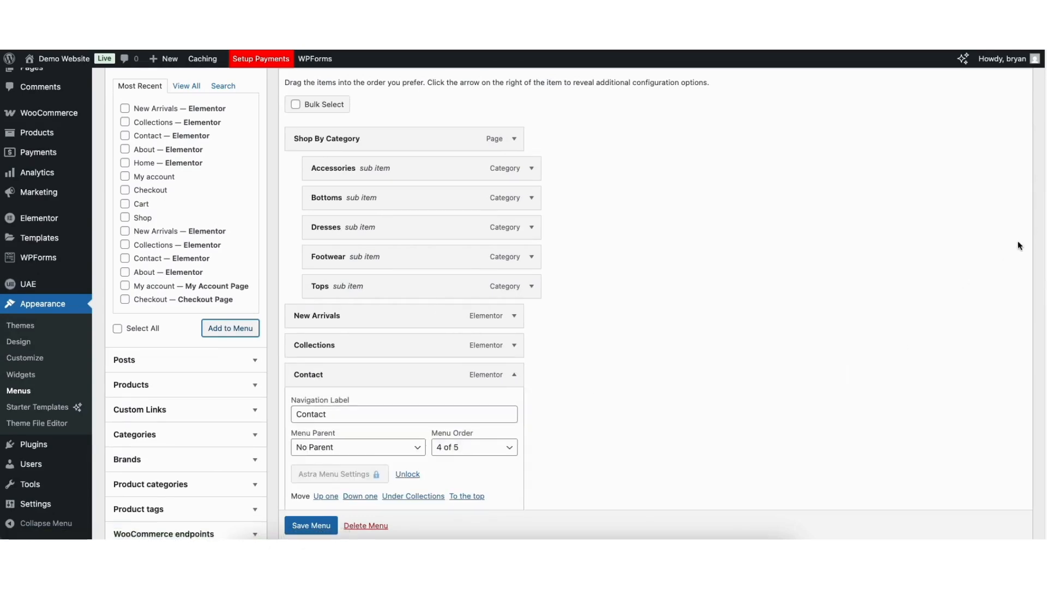
{"action": "scroll", "coordinate": [338, 376], "scroll_direction": "down", "scroll_amount": 2}
{"action": "double_click", "coordinate": [337, 337]}
{"action": "left_click", "coordinate": [316, 331]}
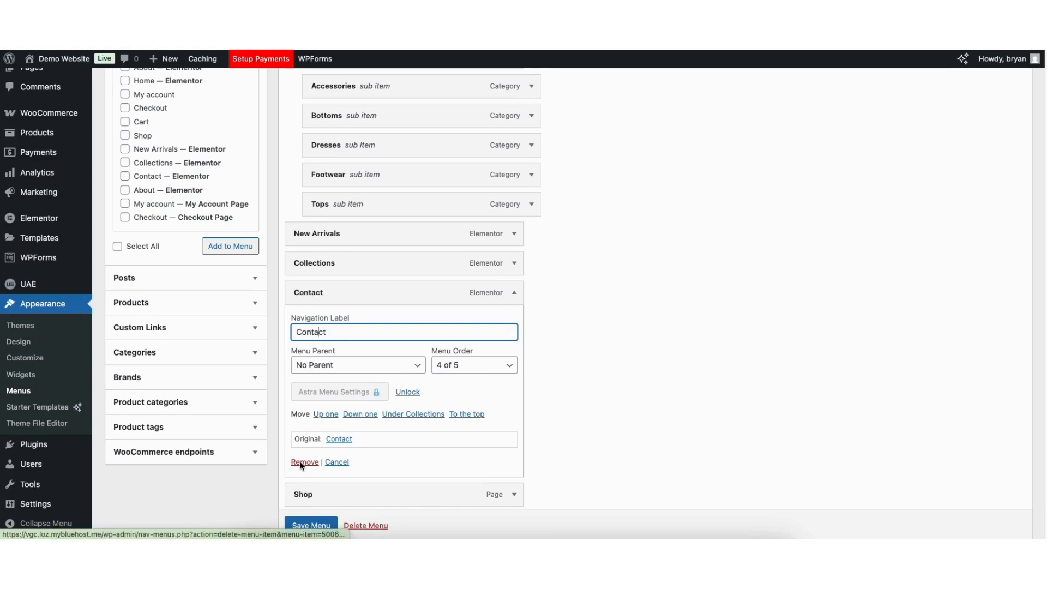
{"action": "left_click", "coordinate": [515, 290]}
Add the Collections page to the Primary menu, rearrange the menu items, and save the menu
{"action": "scroll", "coordinate": [946, 348], "scroll_direction": "up", "scroll_amount": 5}
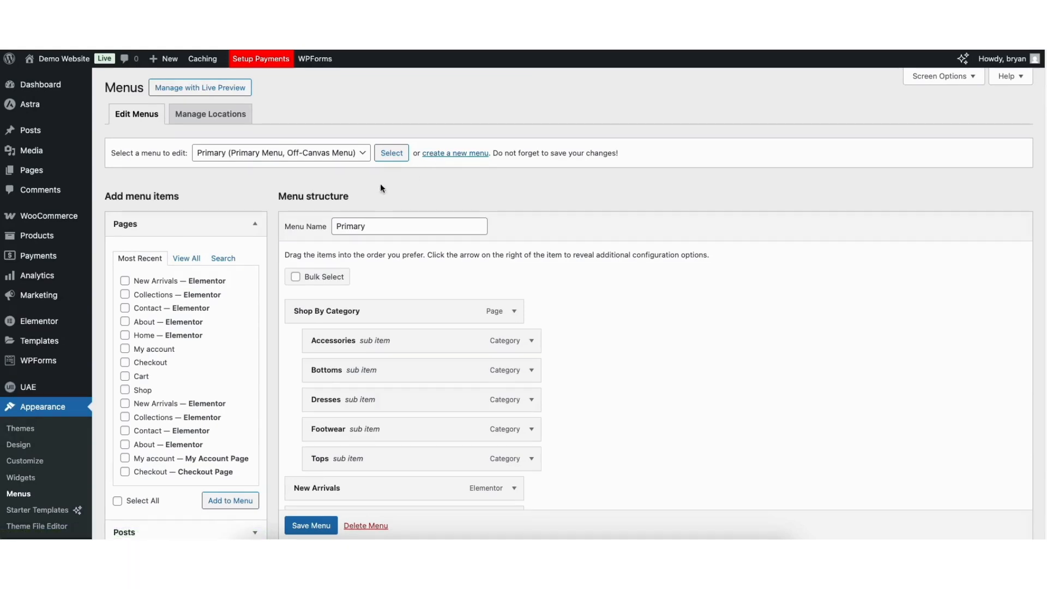
{"action": "left_click", "coordinate": [125, 295]}
{"action": "left_click", "coordinate": [230, 501]}
{"action": "scroll", "coordinate": [1029, 243], "scroll_direction": "down", "scroll_amount": 4}
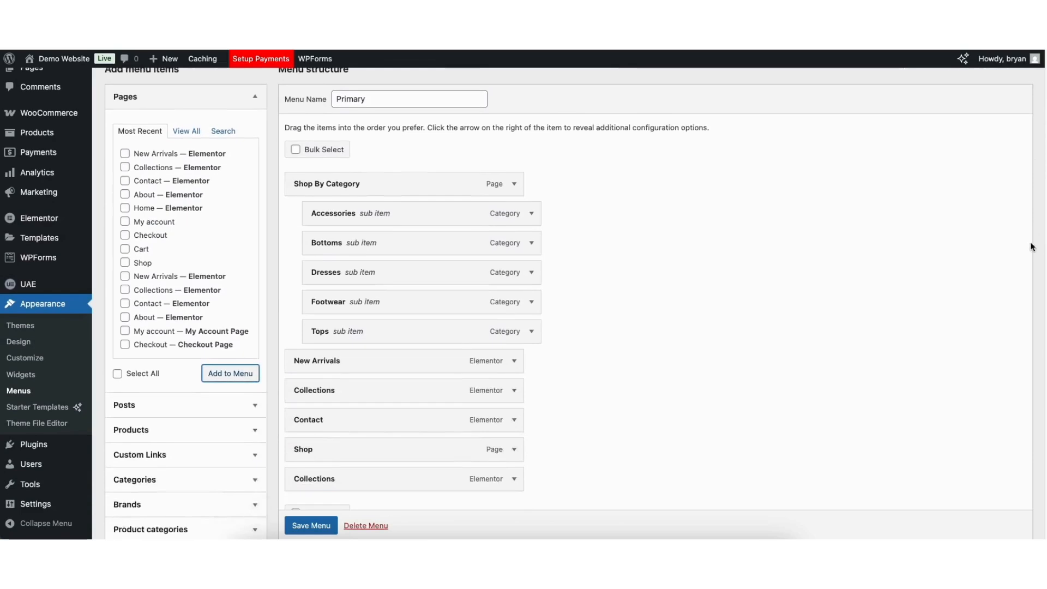
{"action": "left_click_drag", "start_coordinate": [323, 412], "coordinate": [341, 291]}
{"action": "left_click_drag", "start_coordinate": [314, 356], "coordinate": [332, 319]}
{"action": "scroll", "coordinate": [288, 522], "scroll_direction": "down", "scroll_amount": 1}
{"action": "left_click", "coordinate": [310, 524]}
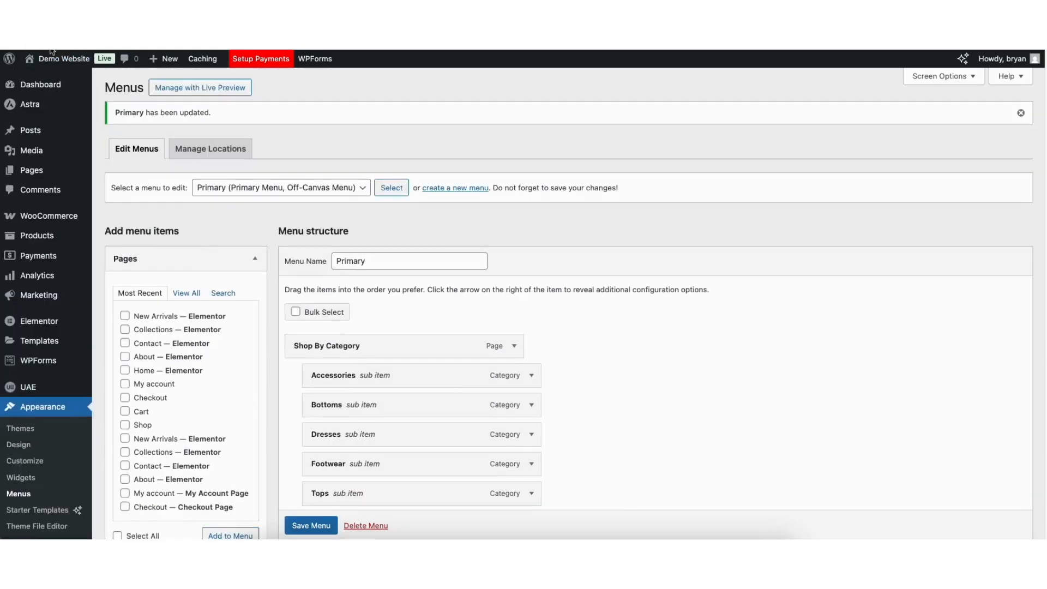
Visit the live store's home page and open it in the theme Customizer
{"action": "mouse_move", "coordinate": [52, 55]}
{"action": "left_click", "coordinate": [41, 80]}
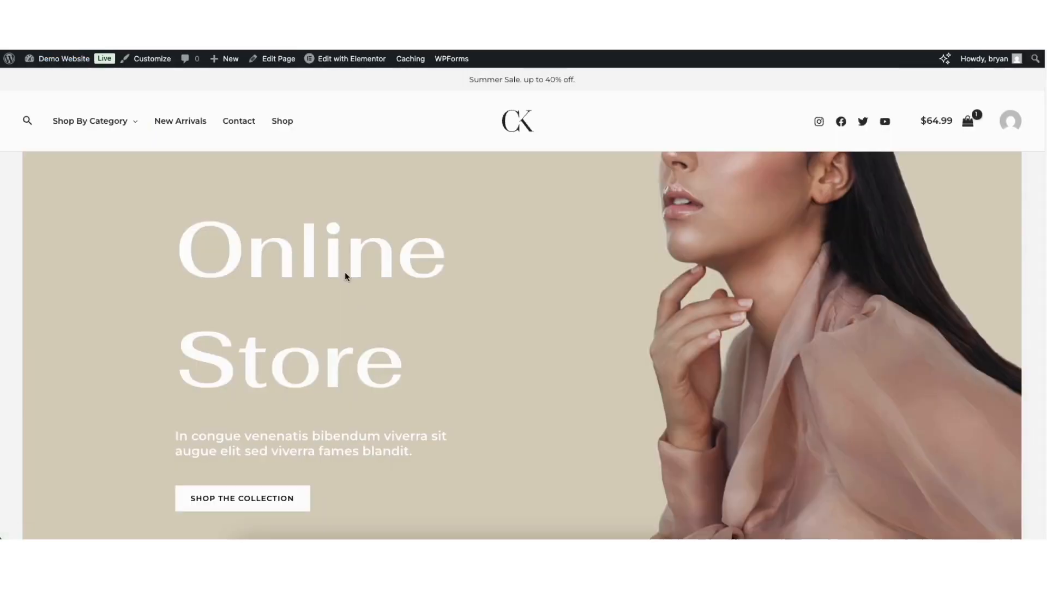
{"action": "mouse_move", "coordinate": [143, 142]}
{"action": "left_click", "coordinate": [149, 60]}
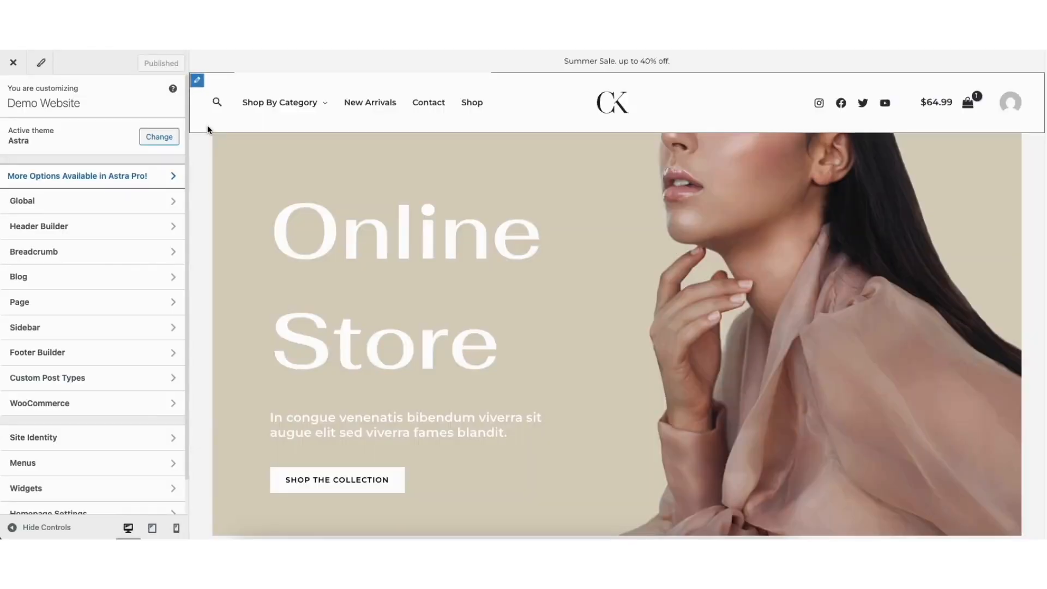
Open the Footer Builder and look through the HTML 1 element's content and design settings and the Primary Footer settings
{"action": "left_click", "coordinate": [48, 352]}
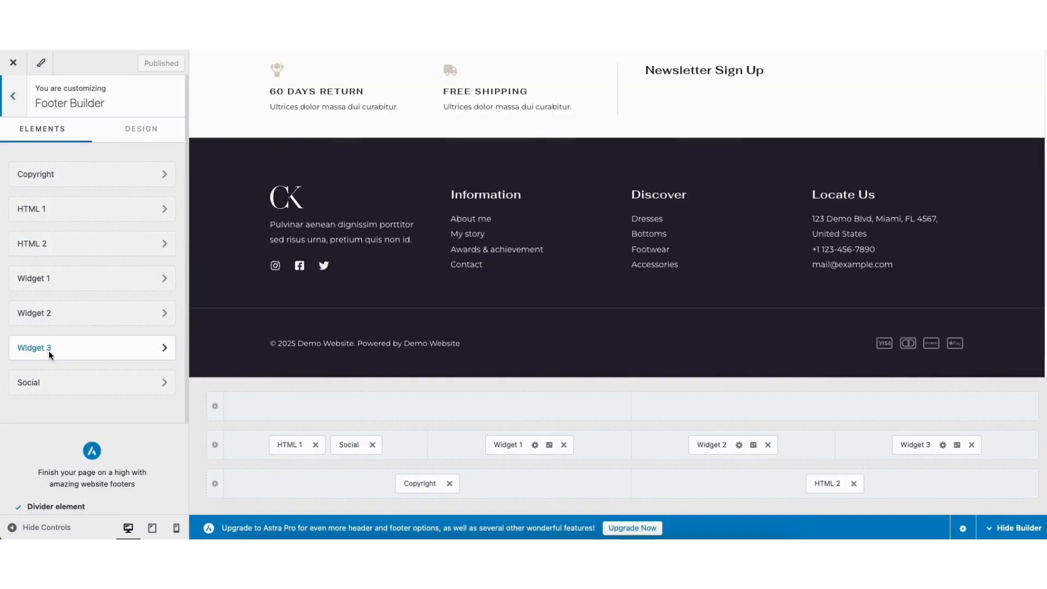
{"action": "left_click", "coordinate": [277, 198]}
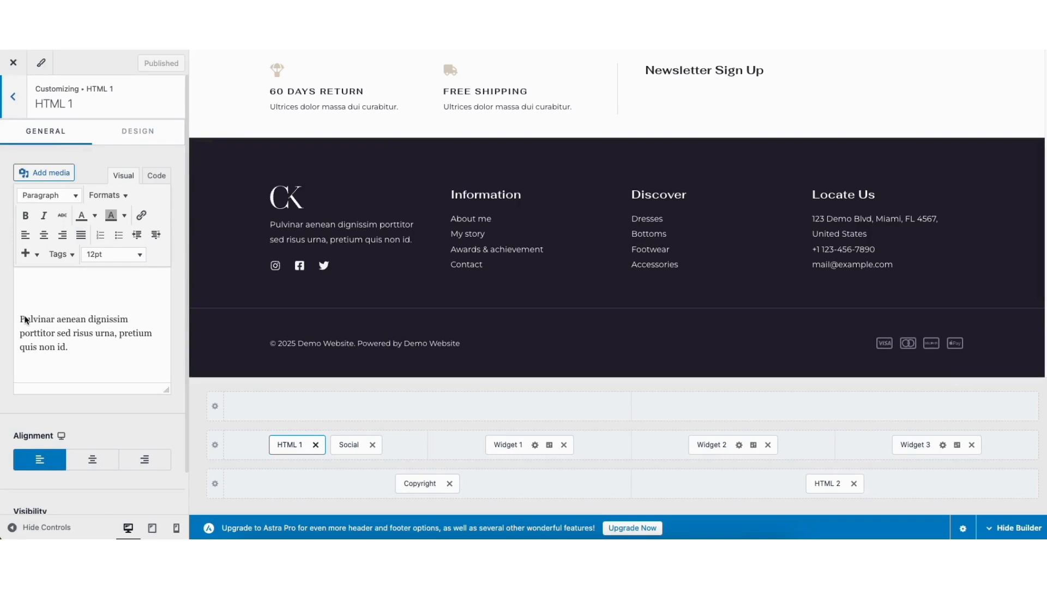
{"action": "left_click_drag", "start_coordinate": [20, 319], "coordinate": [75, 335]}
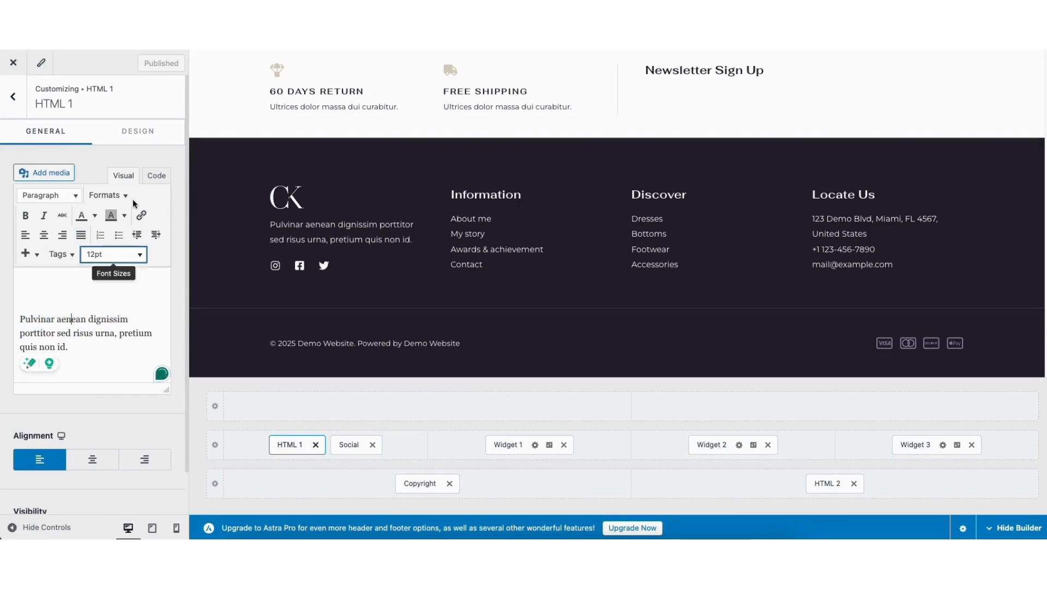
{"action": "left_click", "coordinate": [137, 132]}
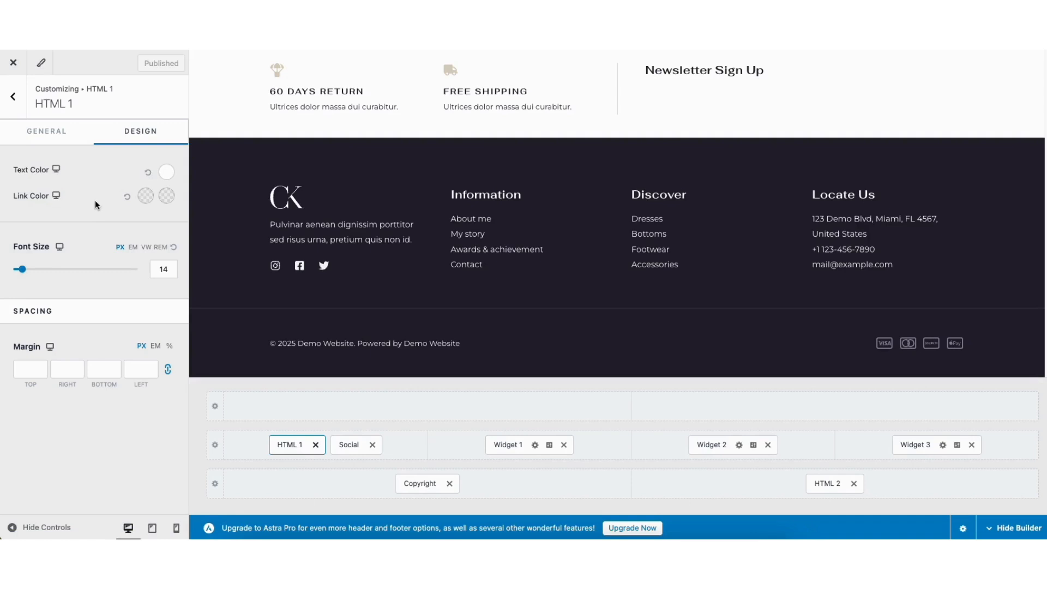
{"action": "mouse_move", "coordinate": [197, 148]}
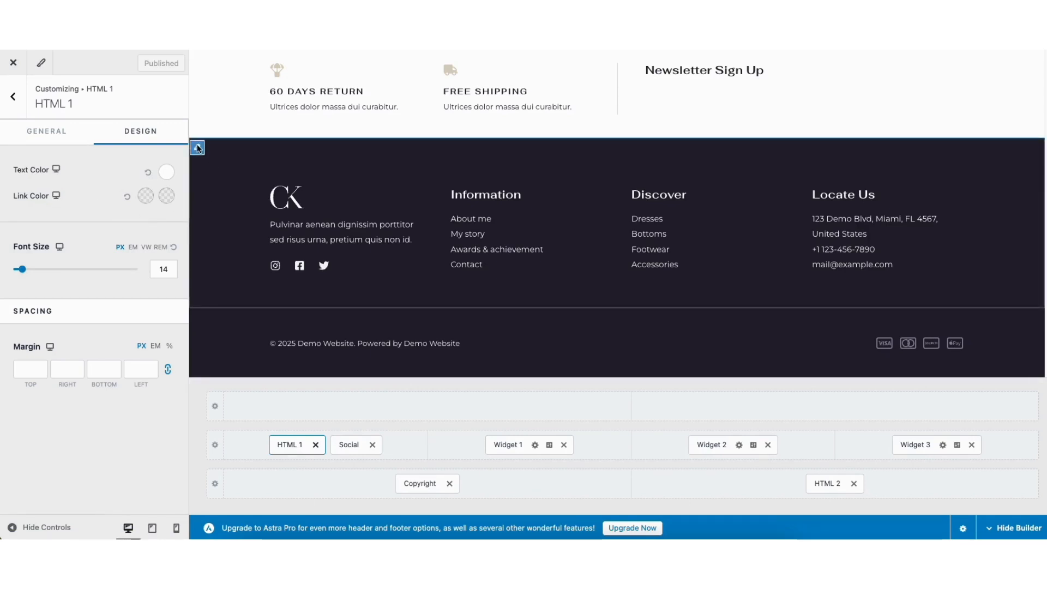
{"action": "left_click", "coordinate": [197, 148]}
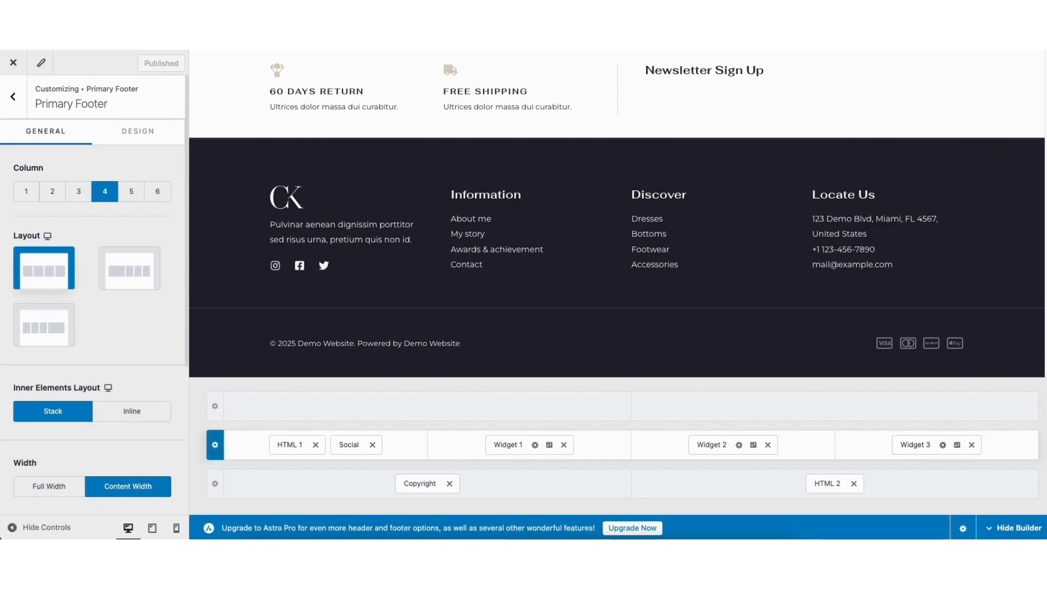
Try the Site Title & Logo element at the start of the main header row and return it to the centre
{"action": "scroll", "coordinate": [616, 218], "scroll_direction": "up", "scroll_amount": 20}
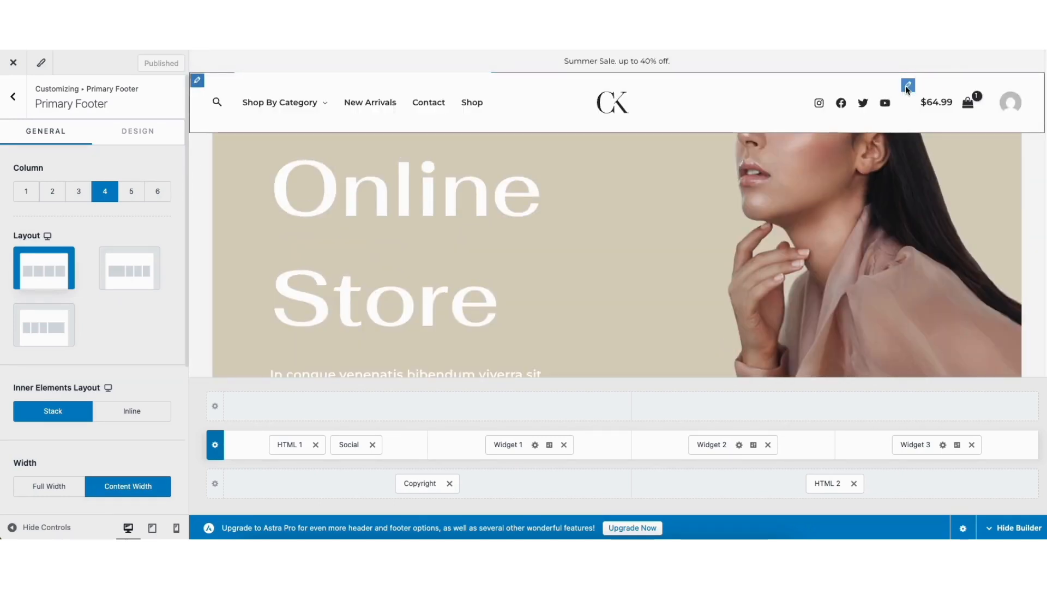
{"action": "left_click", "coordinate": [905, 86]}
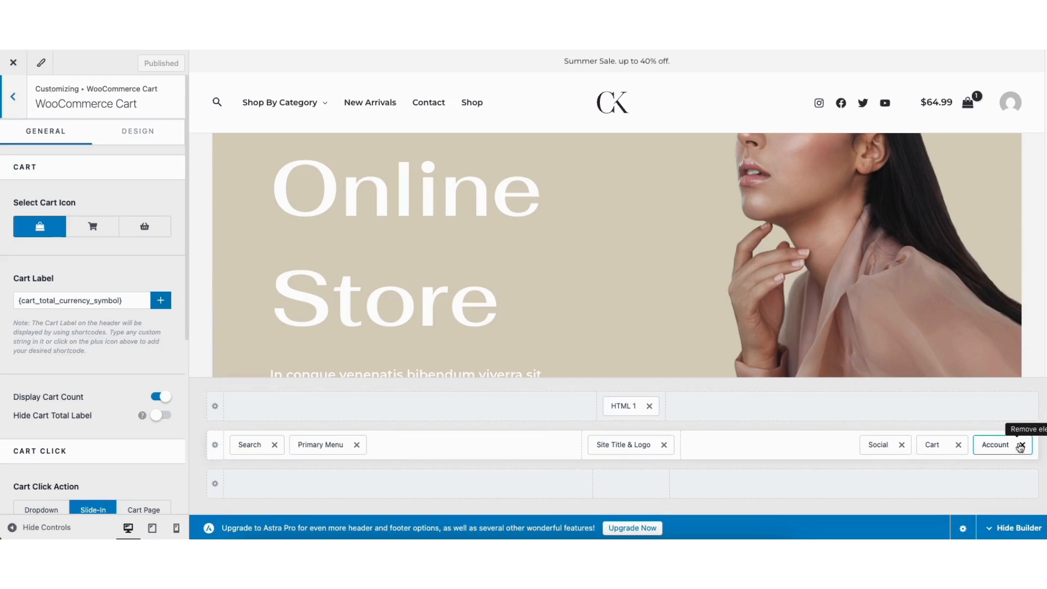
{"action": "left_click_drag", "start_coordinate": [619, 444], "coordinate": [259, 461]}
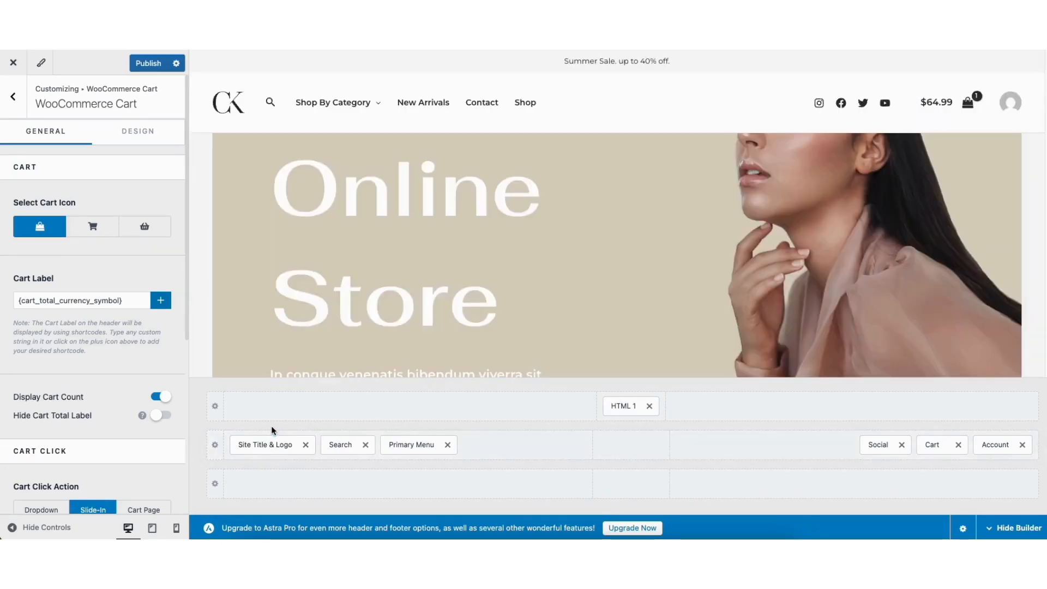
{"action": "left_click_drag", "start_coordinate": [257, 444], "coordinate": [637, 446]}
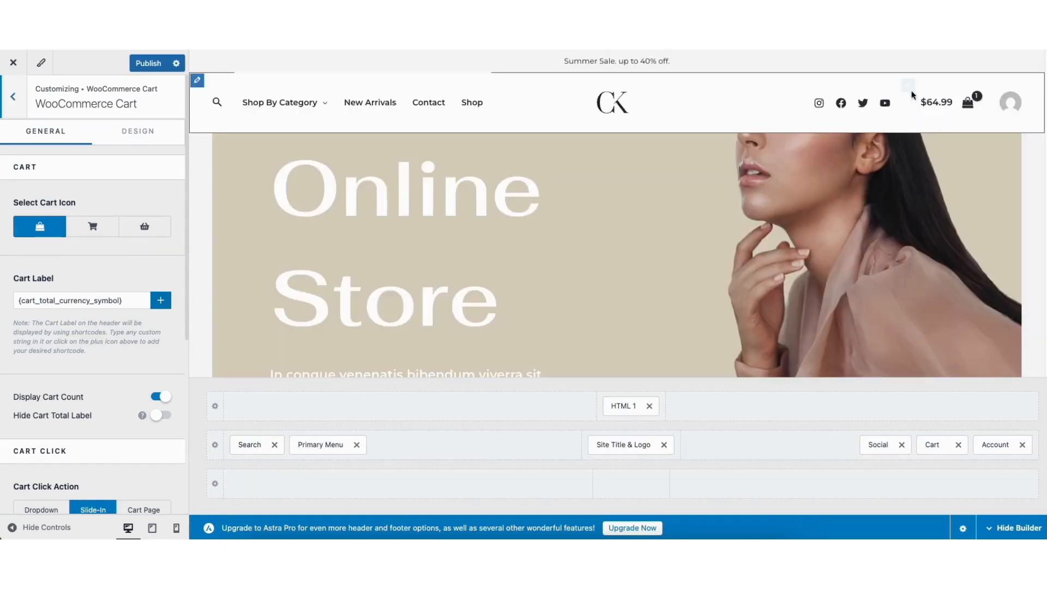
Set the header account's logged-in profile type to Icon after trying Avatar and Text, and open its design settings
{"action": "mouse_move", "coordinate": [1017, 103]}
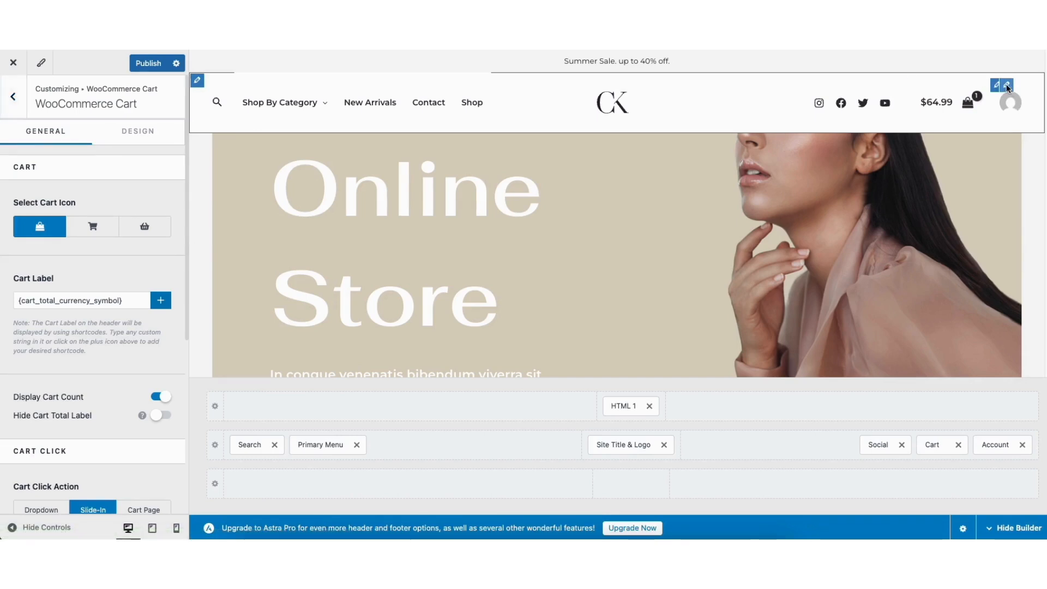
{"action": "left_click", "coordinate": [1006, 85]}
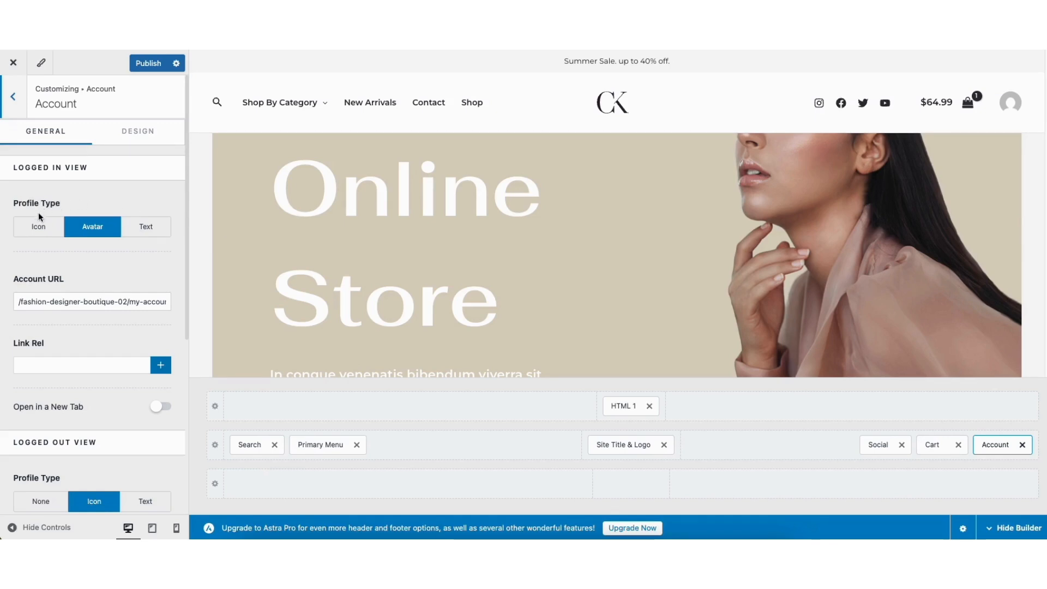
{"action": "left_click", "coordinate": [38, 226]}
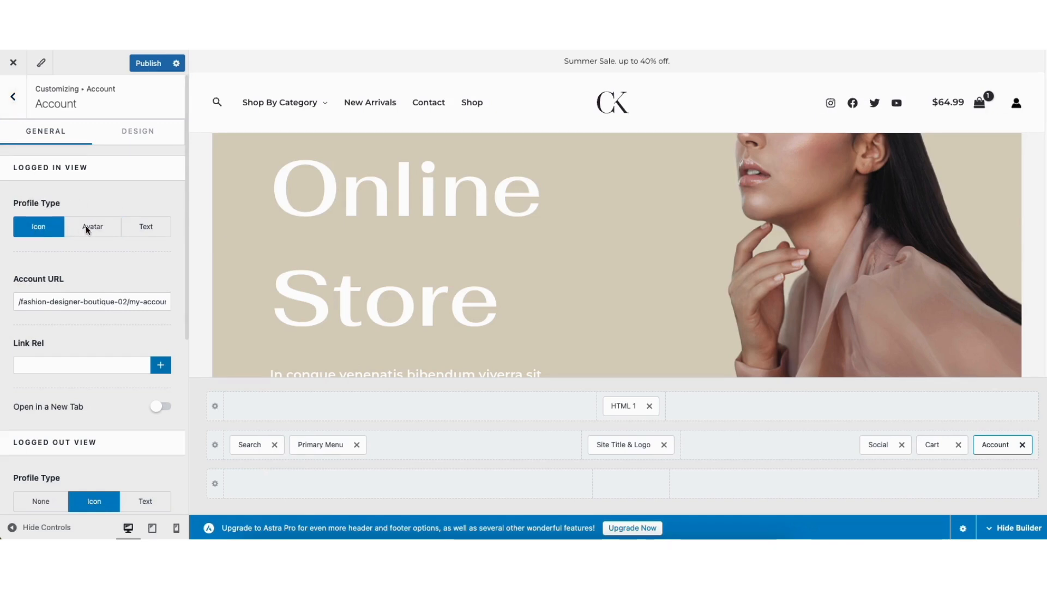
{"action": "left_click", "coordinate": [86, 225]}
{"action": "left_click", "coordinate": [140, 229]}
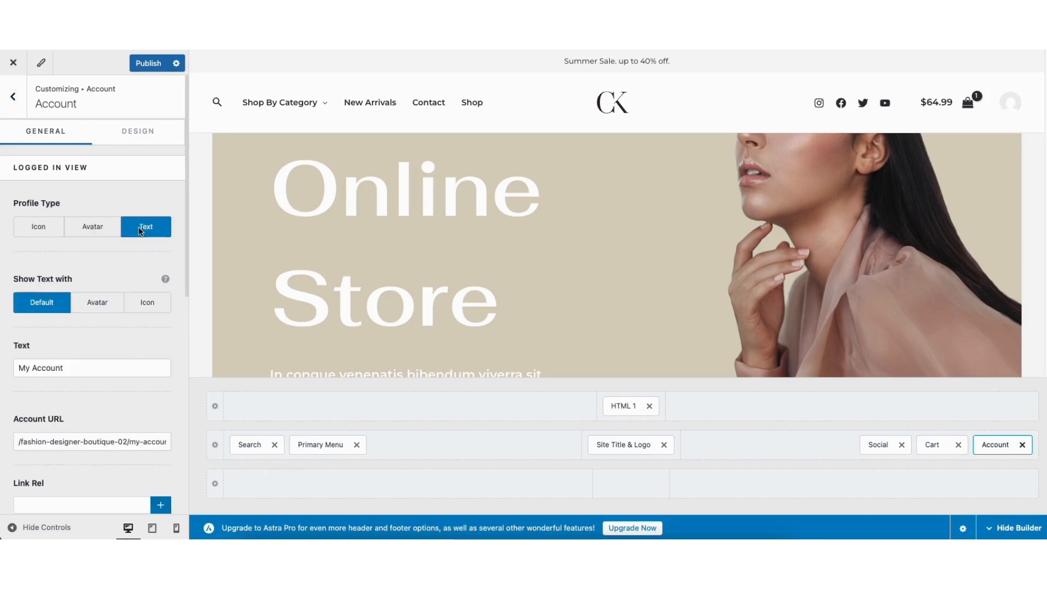
{"action": "left_click", "coordinate": [43, 228]}
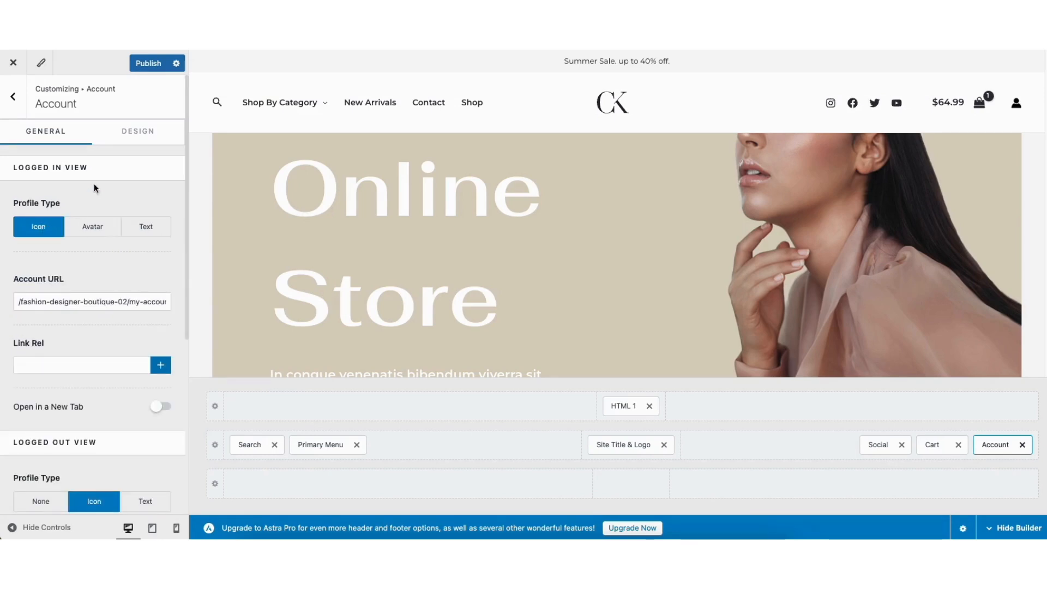
{"action": "left_click", "coordinate": [131, 134]}
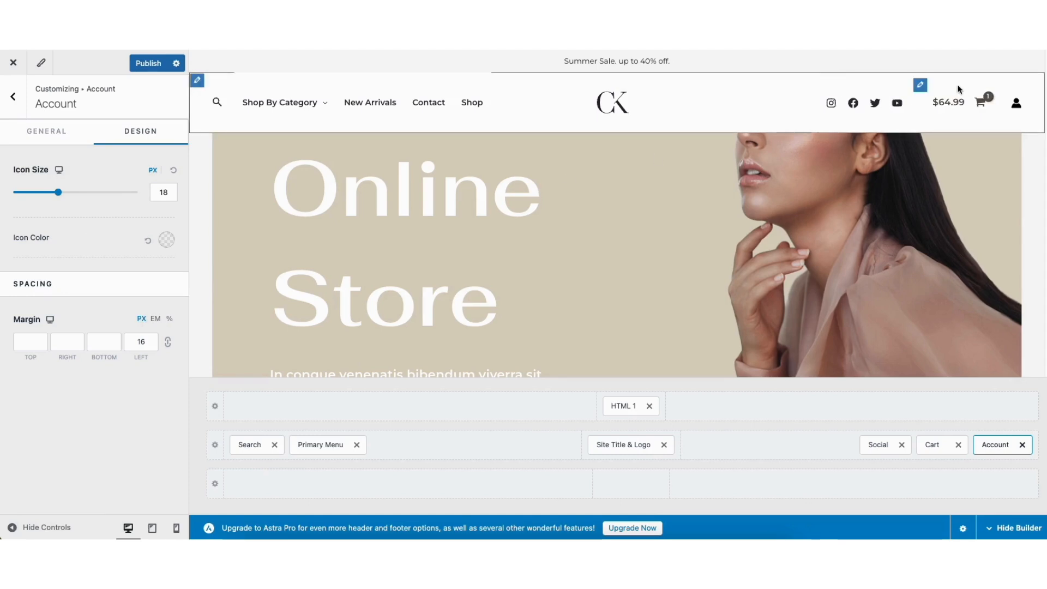
Compare the bag, cart and basket icons for the header's WooCommerce cart and select the shopping cart icon
{"action": "left_click", "coordinate": [921, 86]}
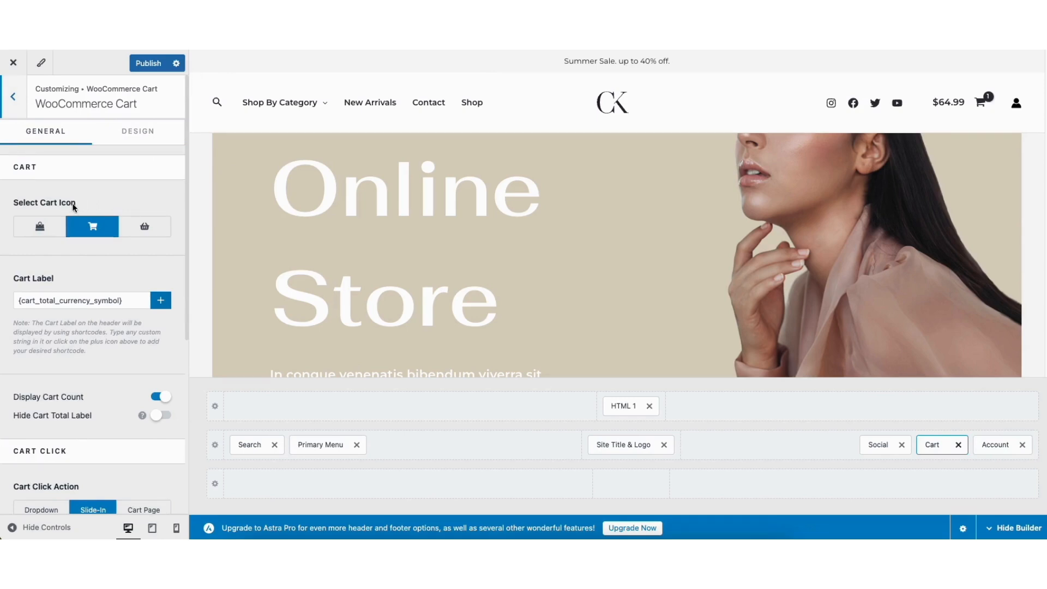
{"action": "left_click", "coordinate": [40, 228]}
{"action": "left_click", "coordinate": [93, 227]}
{"action": "left_click", "coordinate": [134, 228]}
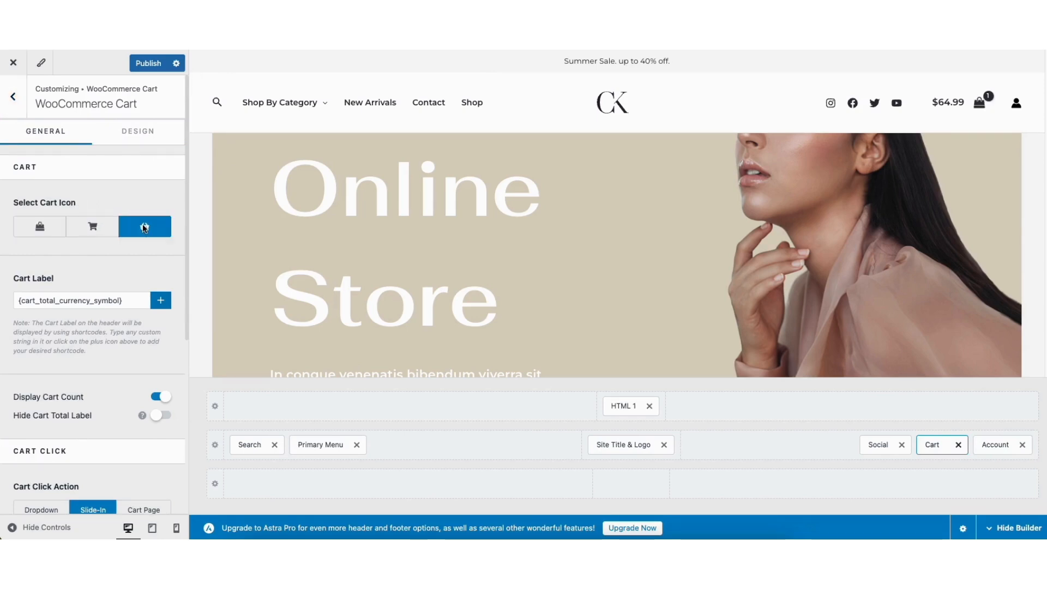
{"action": "left_click", "coordinate": [92, 227]}
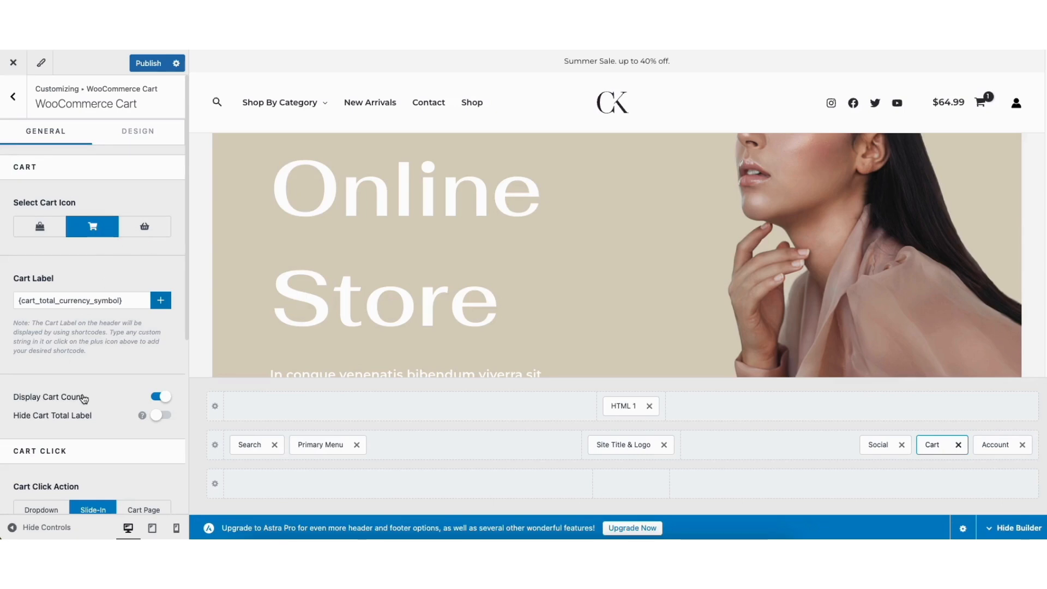
Look through the header cart's click action, position and visibility options and open its design settings
{"action": "left_click_drag", "start_coordinate": [188, 327], "coordinate": [193, 496]}
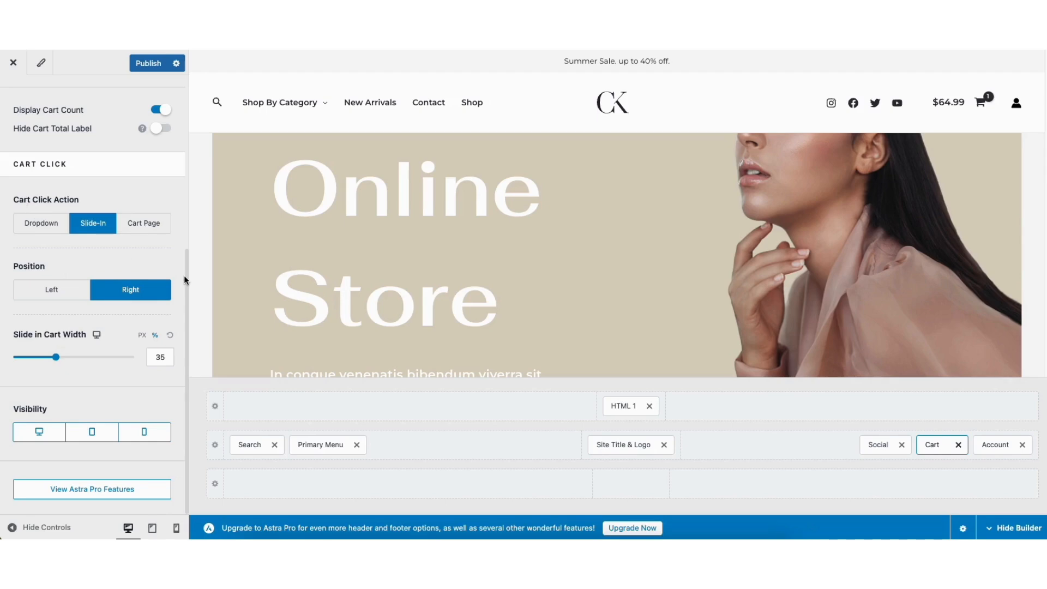
{"action": "left_click_drag", "start_coordinate": [186, 260], "coordinate": [187, 87]}
{"action": "left_click", "coordinate": [148, 129]}
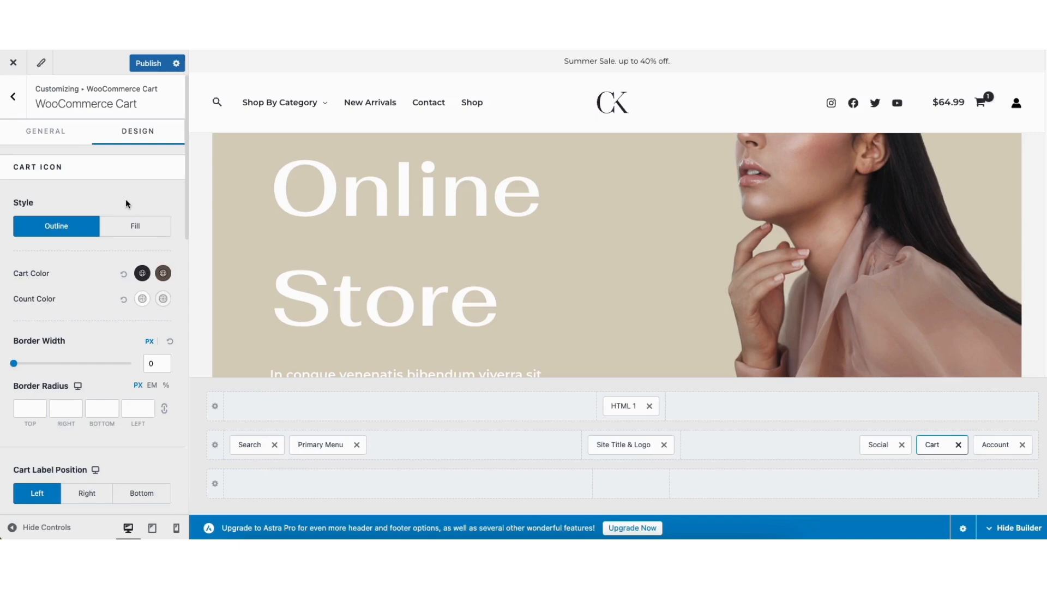
Look through the header logo's general settings, including width, site title, tagline and visibility, and its colour and margin design settings
{"action": "left_click", "coordinate": [603, 98]}
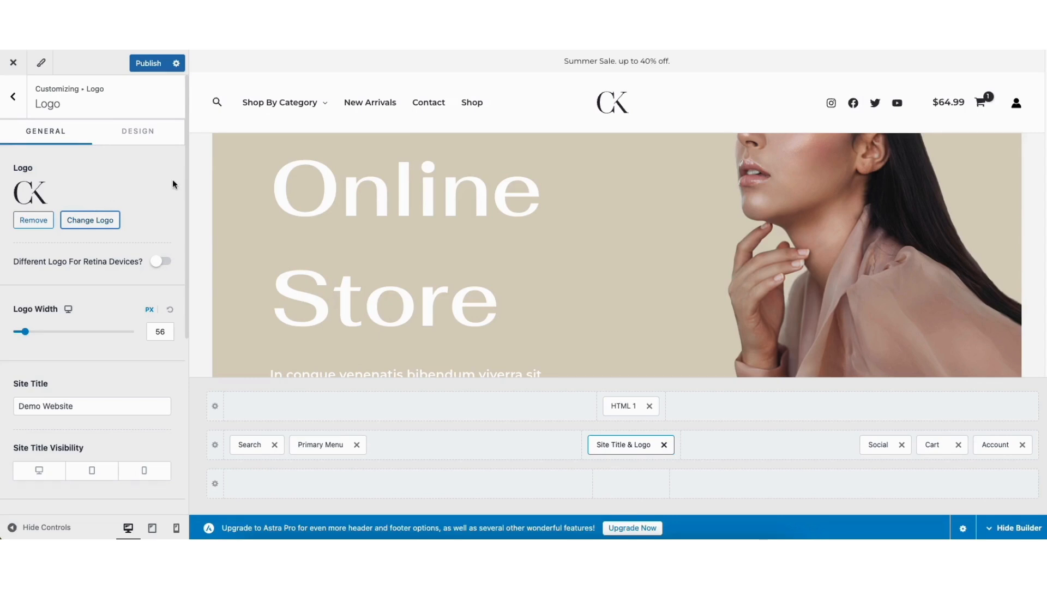
{"action": "scroll", "coordinate": [186, 172], "scroll_direction": "down", "scroll_amount": 5}
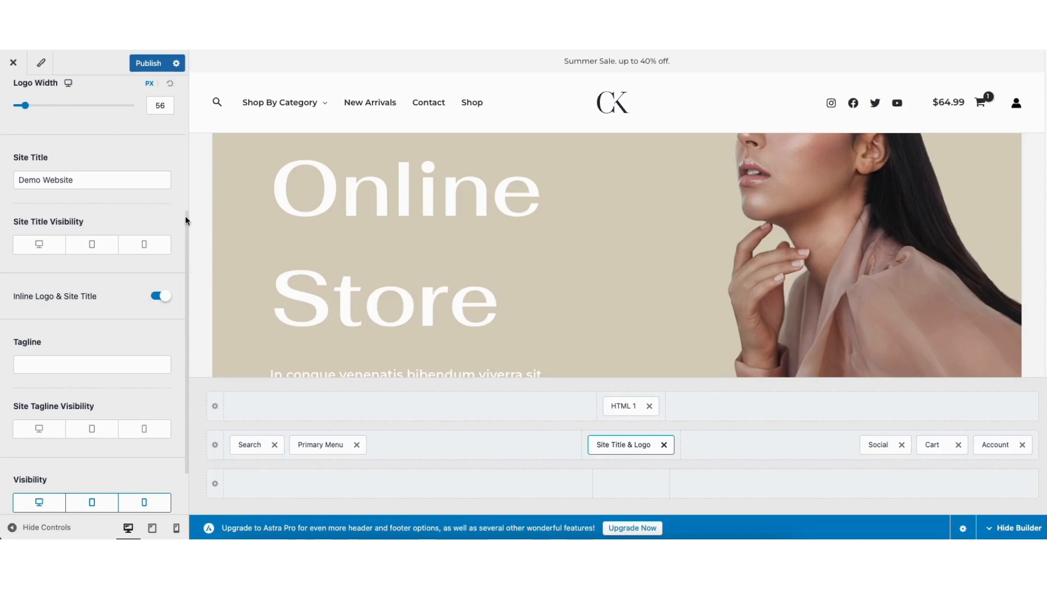
{"action": "left_click_drag", "start_coordinate": [185, 215], "coordinate": [187, 262]}
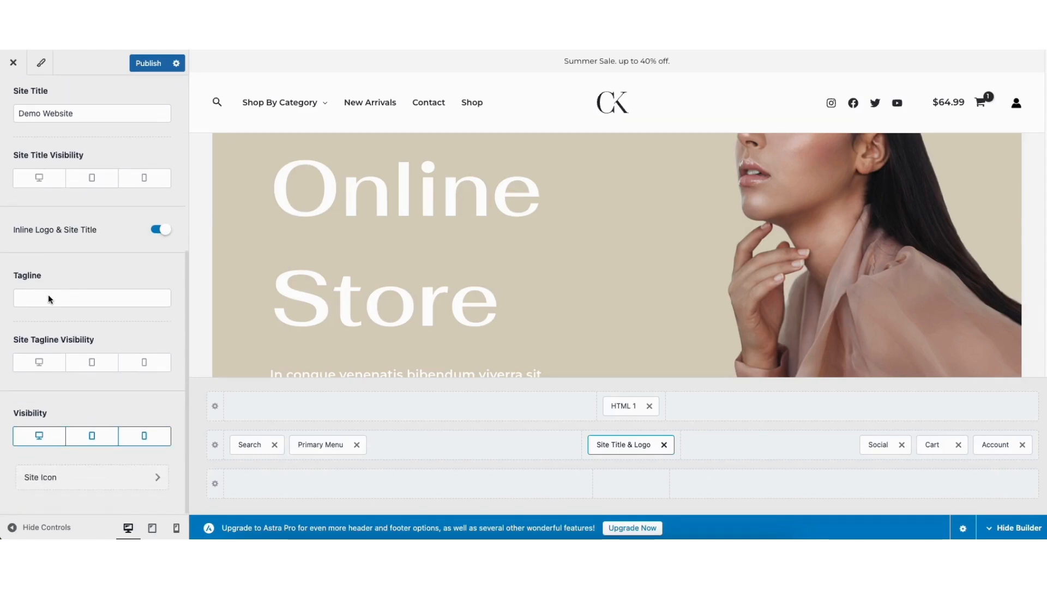
{"action": "left_click_drag", "start_coordinate": [186, 273], "coordinate": [178, 90]}
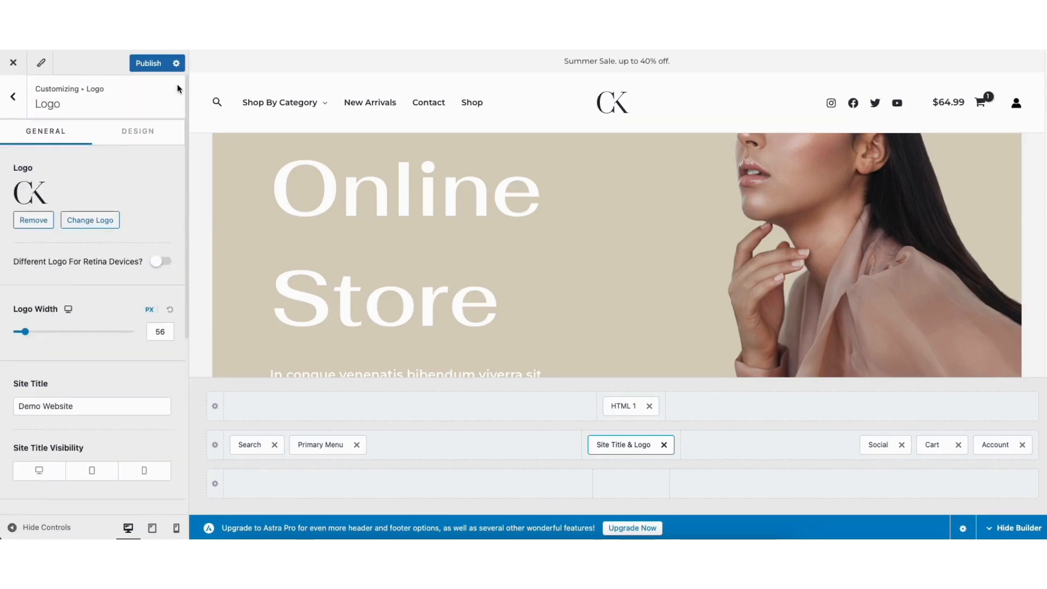
{"action": "left_click", "coordinate": [133, 130]}
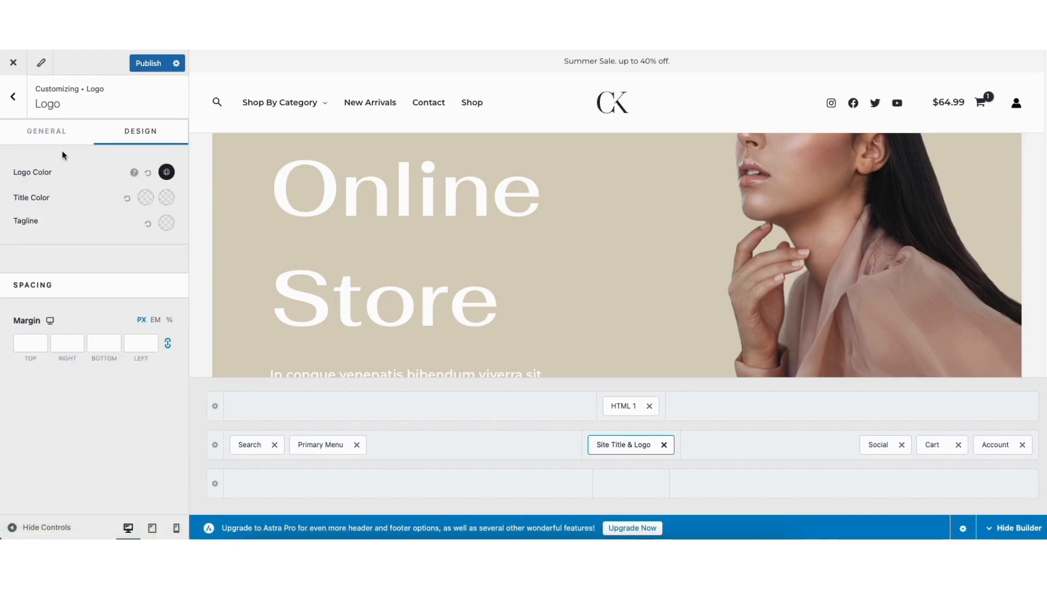
Leave the header builder and check the Site Identity section for the site icon and logo options
{"action": "left_click", "coordinate": [14, 97]}
{"action": "left_click", "coordinate": [13, 97]}
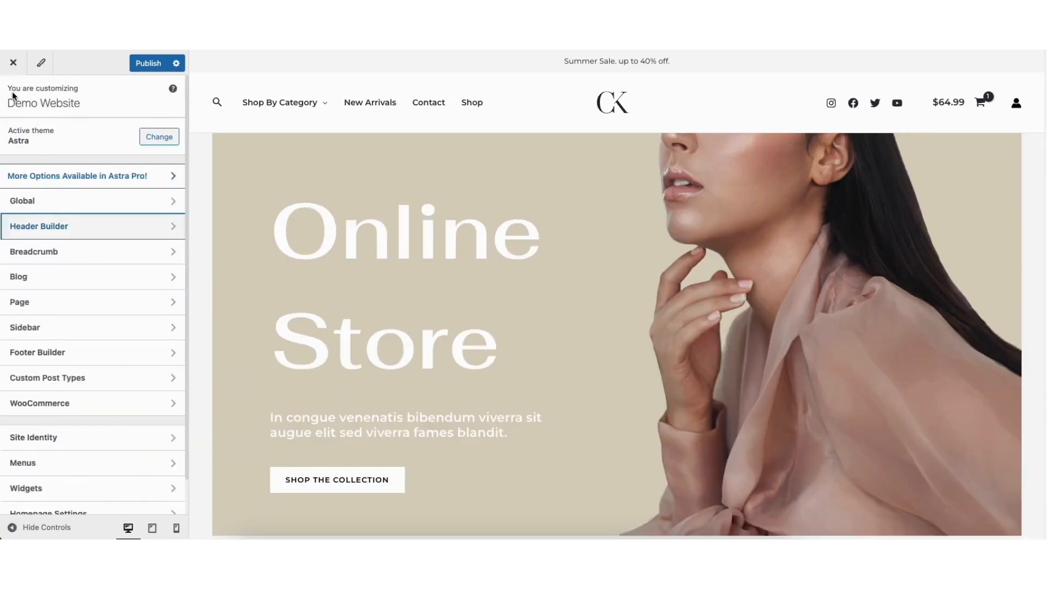
{"action": "left_click", "coordinate": [32, 438]}
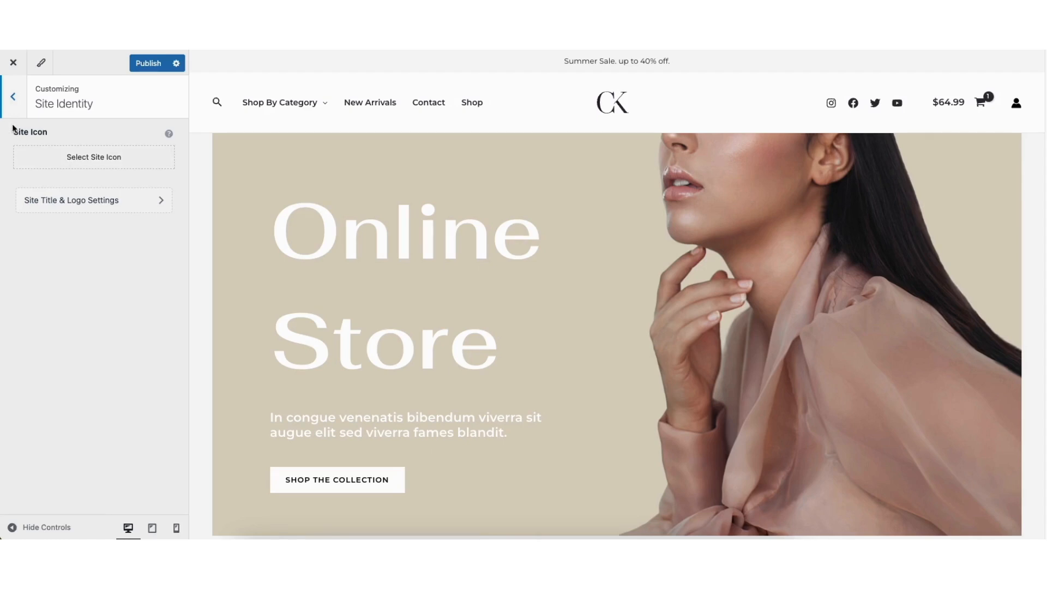
{"action": "left_click", "coordinate": [14, 99]}
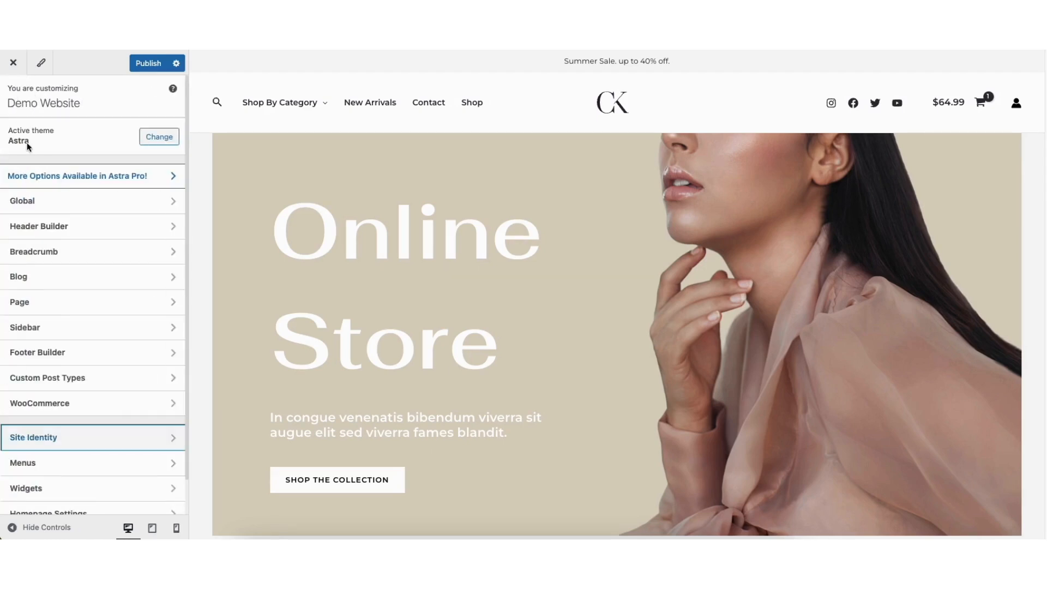
Look through the Global typography presets and colour palettes, and open the global button settings
{"action": "left_click", "coordinate": [38, 200]}
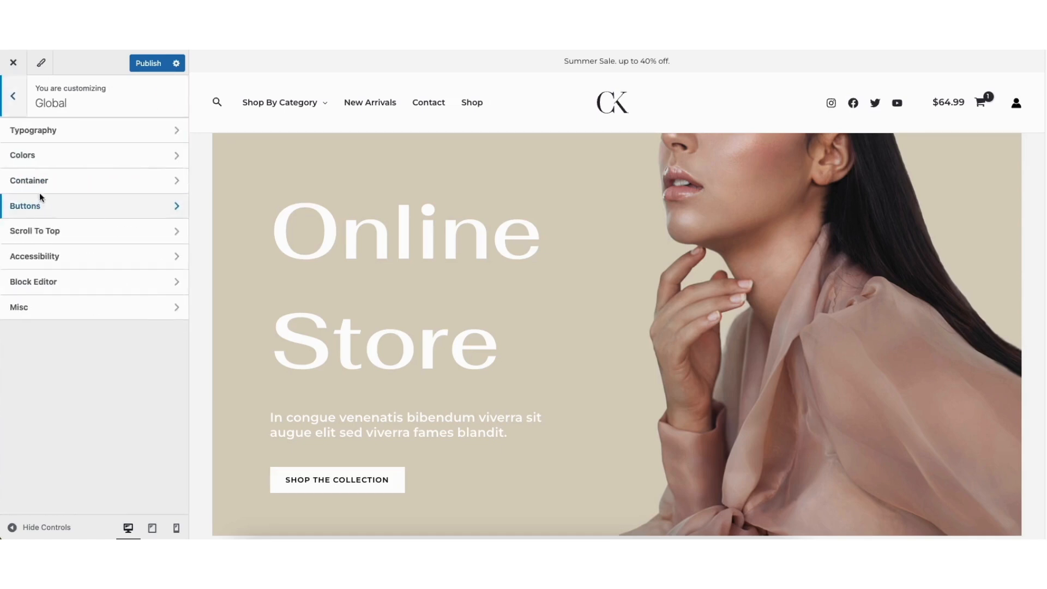
{"action": "left_click", "coordinate": [48, 130]}
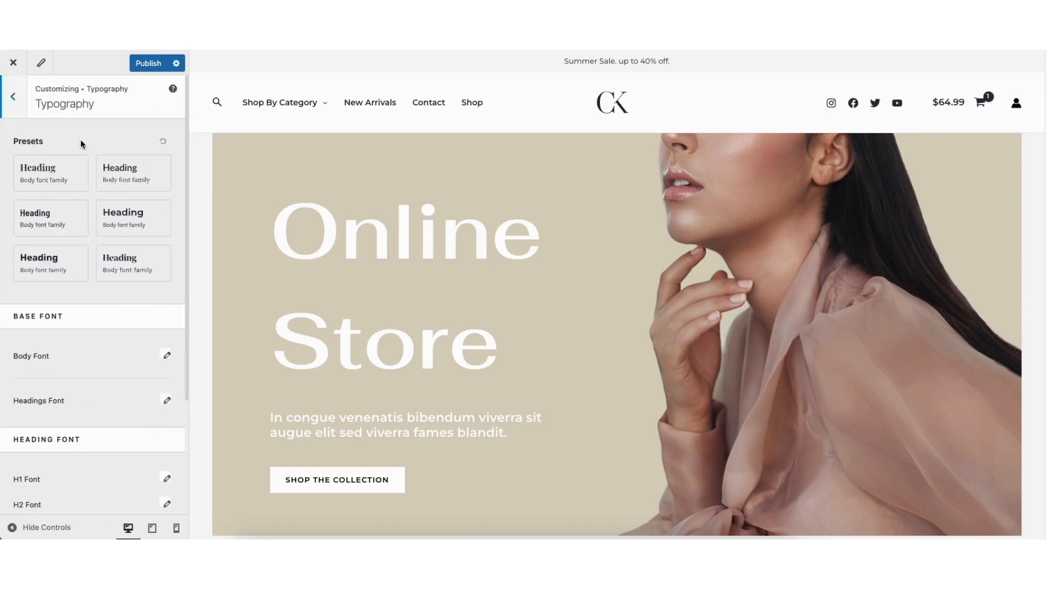
{"action": "left_click", "coordinate": [22, 110]}
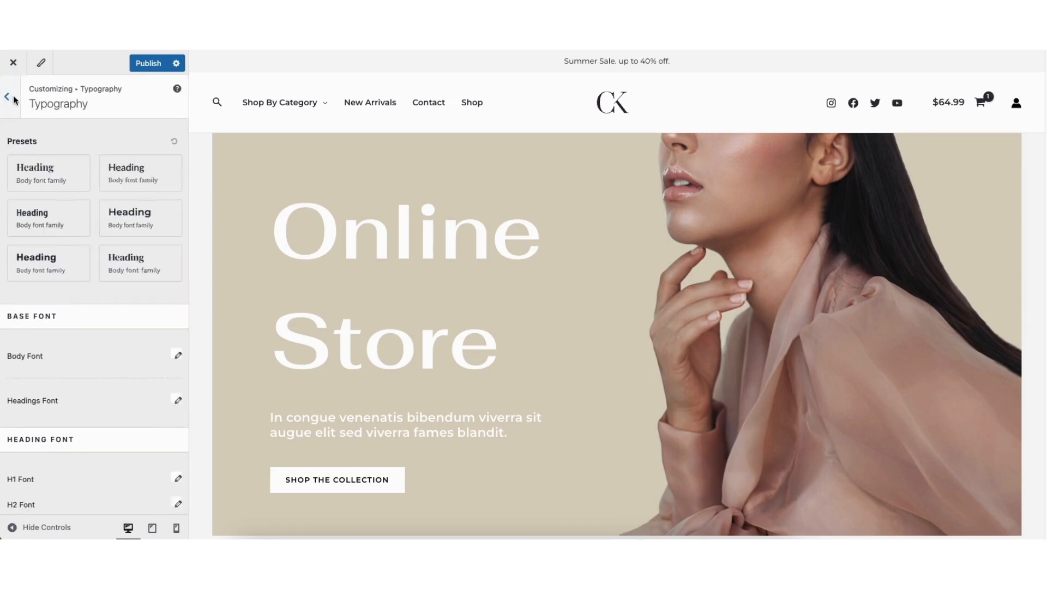
{"action": "left_click", "coordinate": [31, 156]}
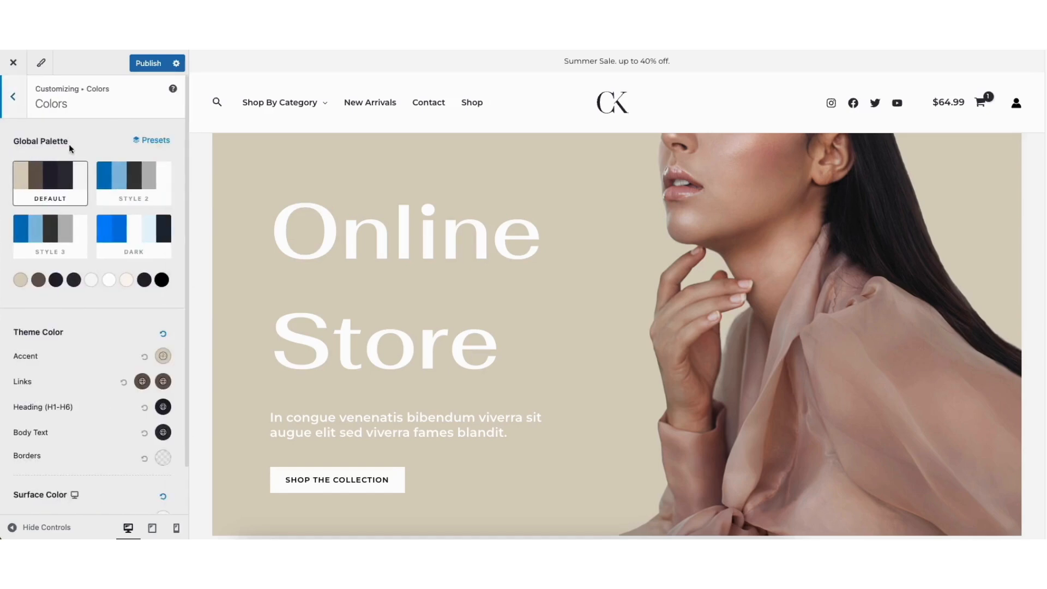
{"action": "left_click", "coordinate": [14, 98]}
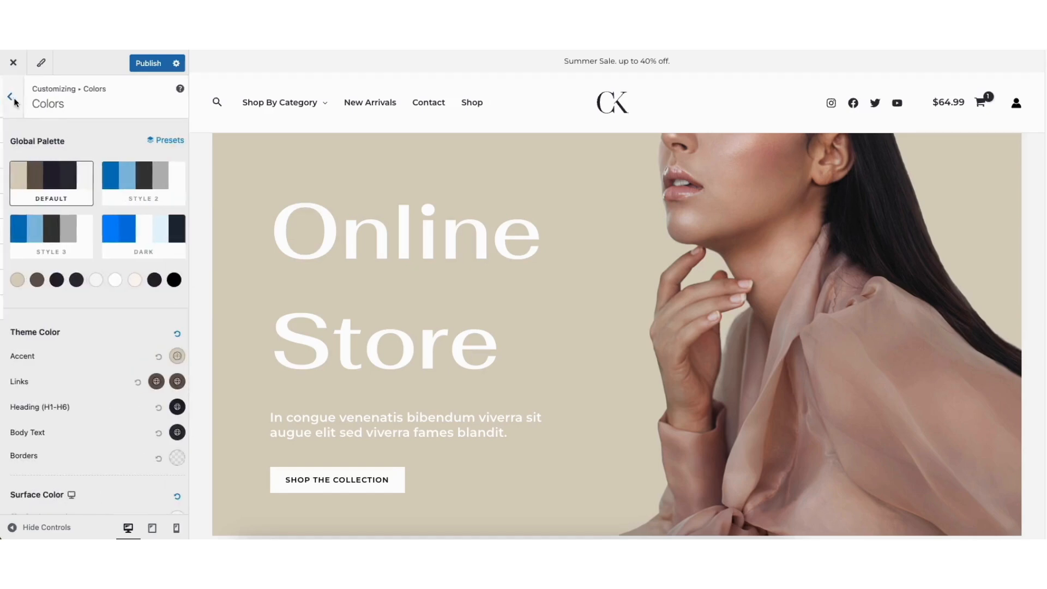
{"action": "left_click", "coordinate": [38, 204]}
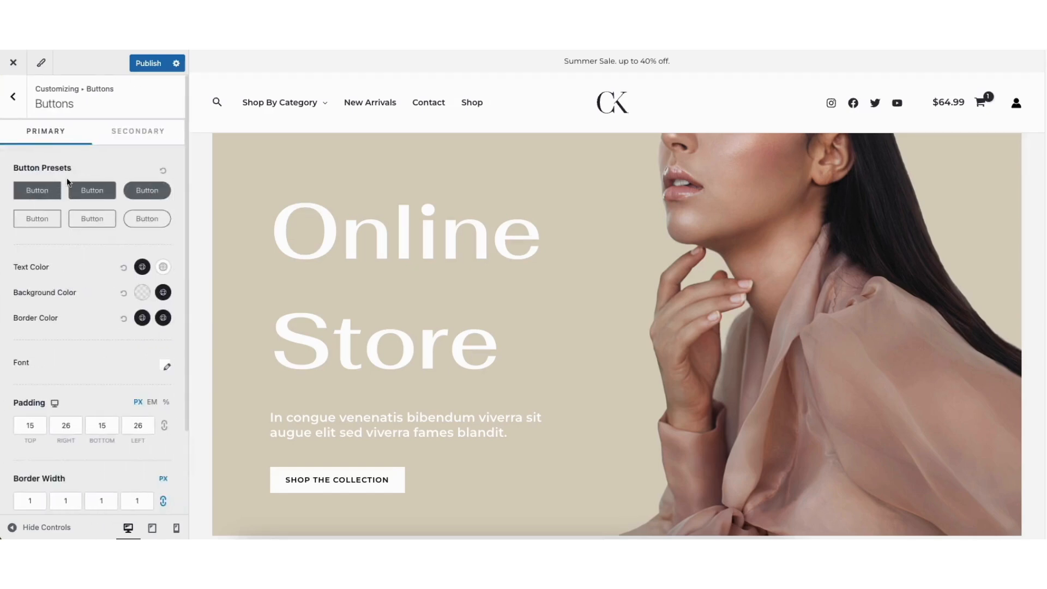